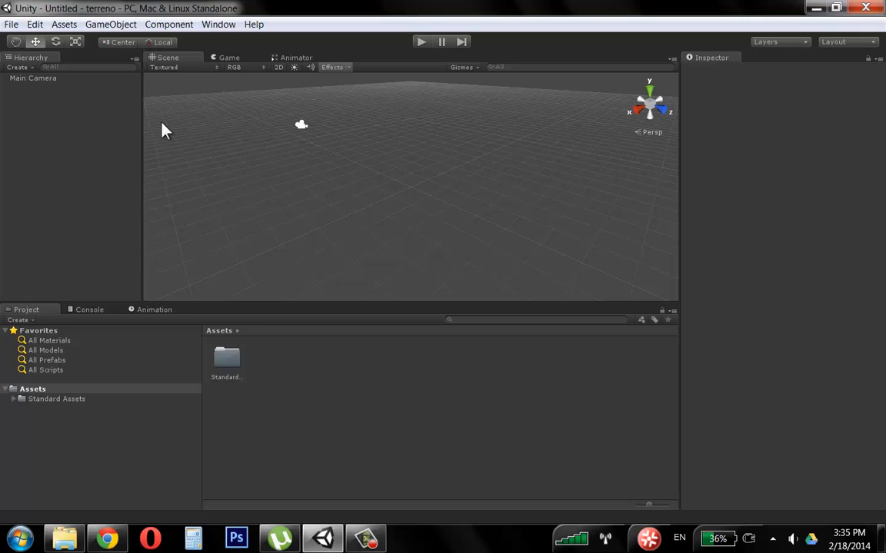
{"action": "left_click", "coordinate": [115, 25]}
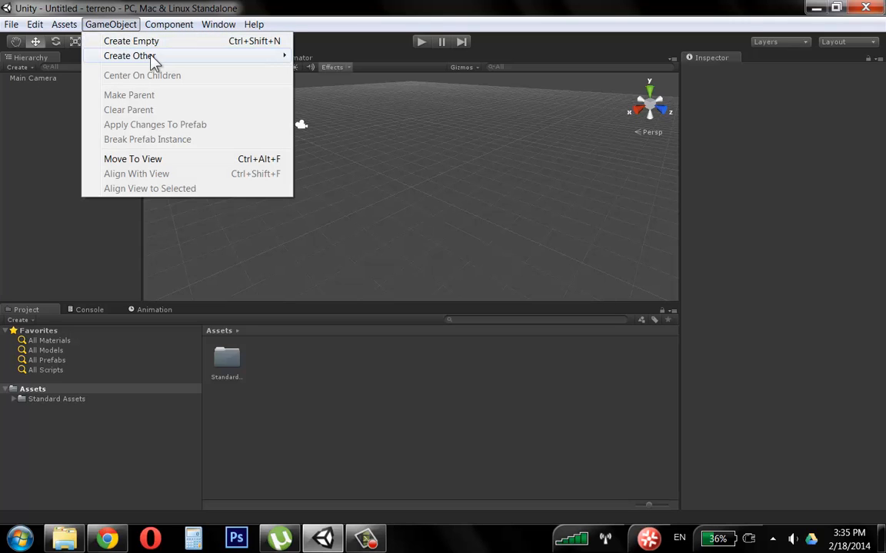
{"action": "mouse_move", "coordinate": [155, 61]}
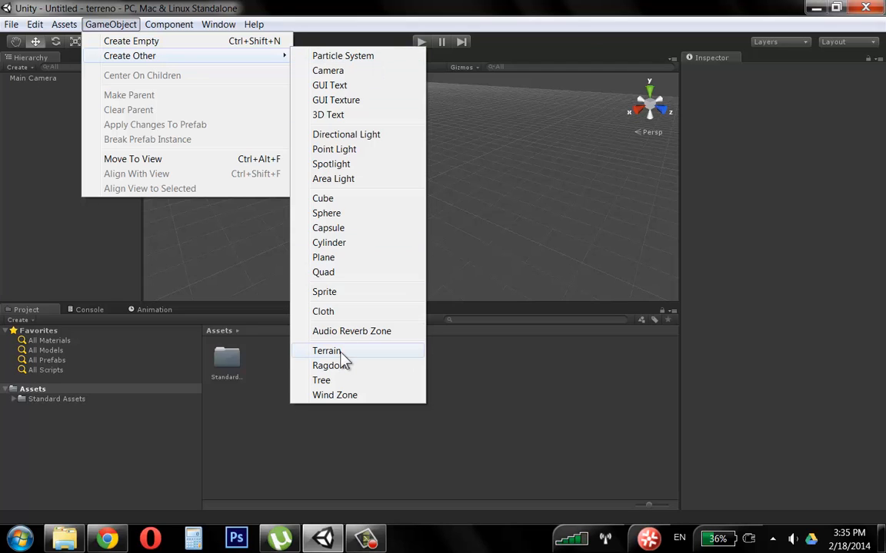
{"action": "left_click", "coordinate": [247, 440]}
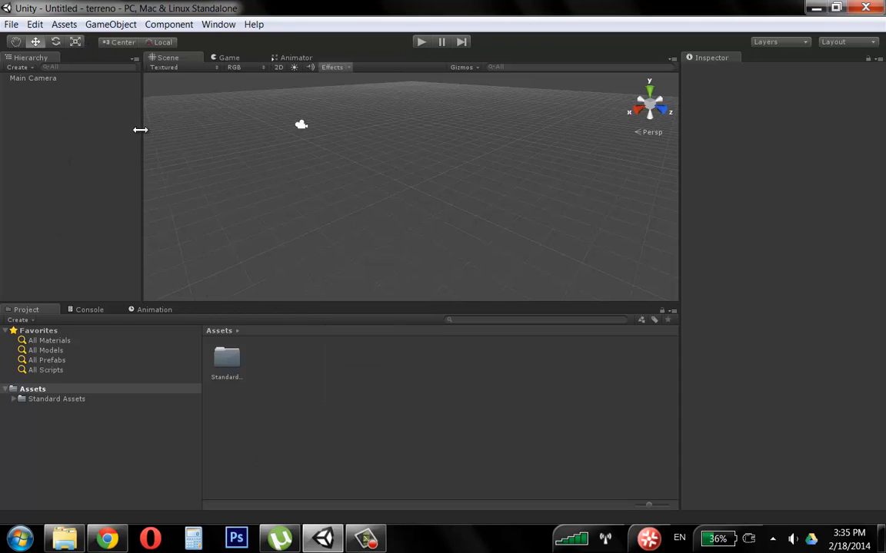
Widen the Hierarchy panel slightly and add a Terrain object to the scene.
{"action": "left_click_drag", "start_coordinate": [141, 128], "coordinate": [158, 130]}
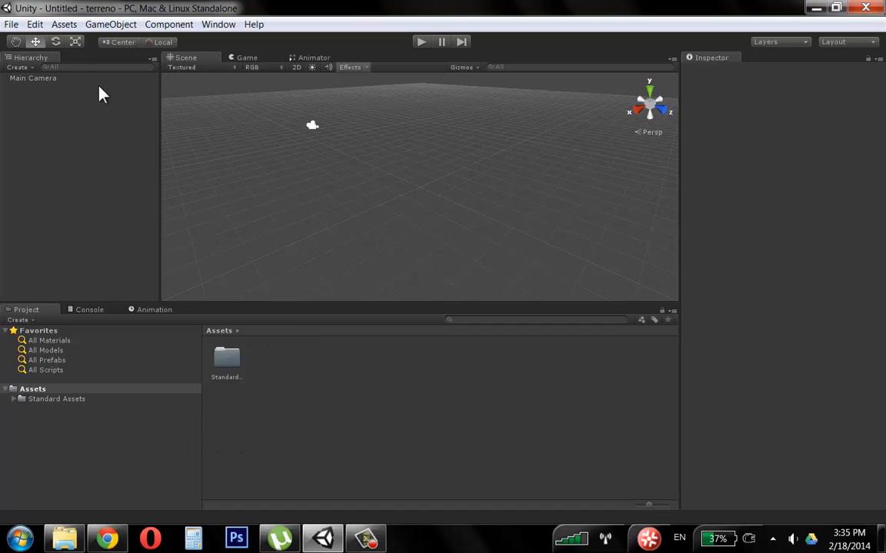
{"action": "left_click", "coordinate": [108, 25]}
{"action": "mouse_move", "coordinate": [173, 60]}
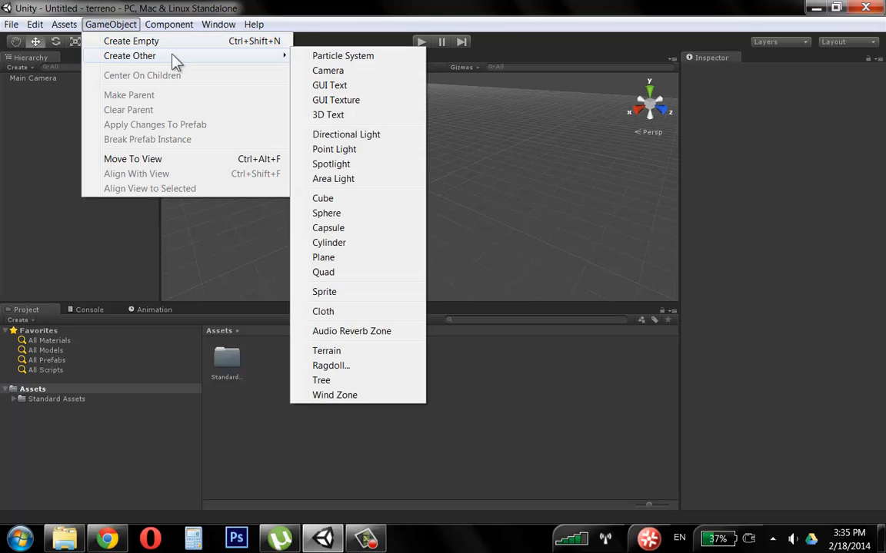
{"action": "left_click", "coordinate": [329, 351]}
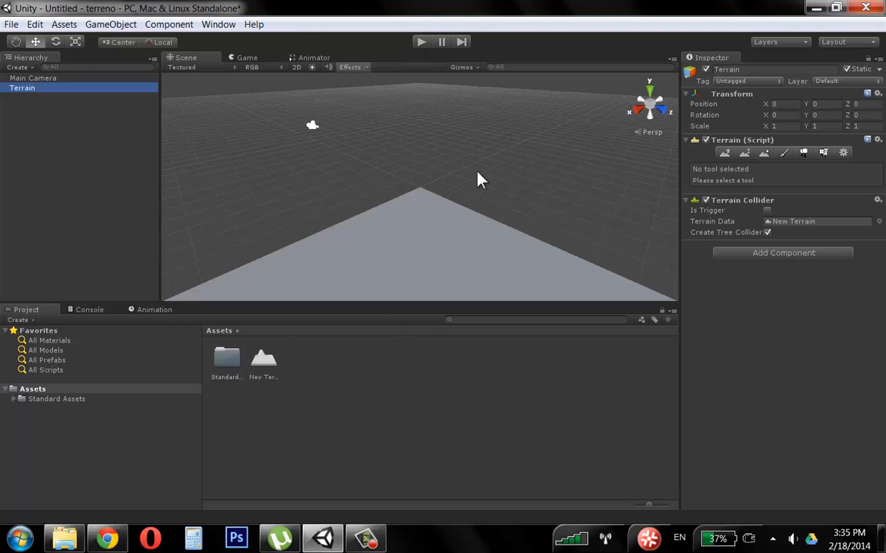
Examine the new Terrain object and its New Terrain asset, viewing the terrain plane from several angles and distances.
{"action": "left_click", "coordinate": [34, 113]}
{"action": "left_click", "coordinate": [25, 90]}
{"action": "left_click", "coordinate": [265, 365]}
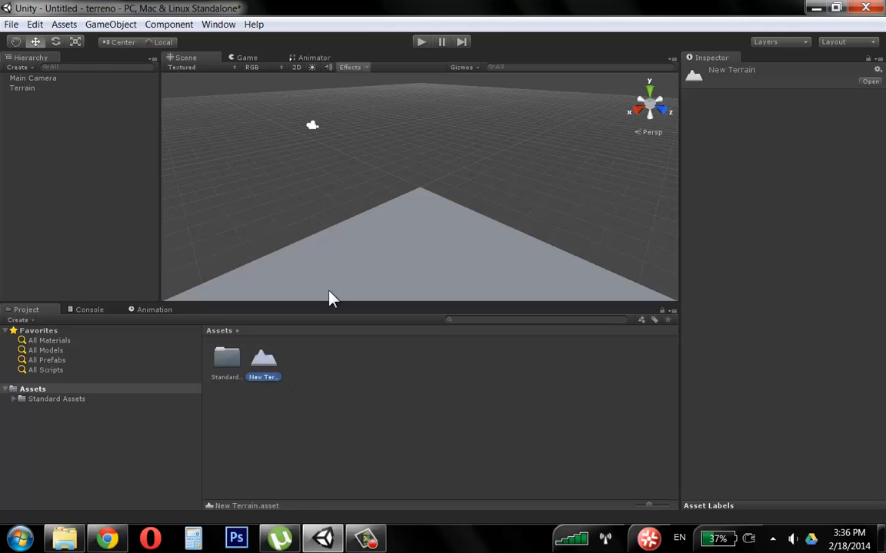
{"action": "left_click", "coordinate": [385, 277]}
{"action": "left_click_drag", "start_coordinate": [364, 261], "coordinate": [500, 228], "text": "alt"}
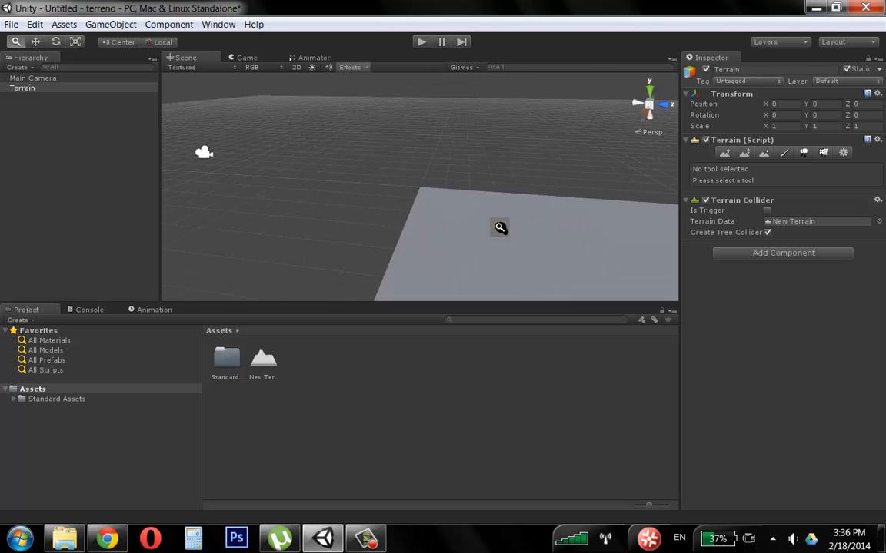
{"action": "right_click_drag", "start_coordinate": [500, 227], "coordinate": [399, 241], "text": "alt"}
{"action": "left_click_drag", "start_coordinate": [400, 242], "coordinate": [395, 164], "text": "alt"}
{"action": "mouse_move", "coordinate": [395, 164]}
{"action": "right_mouse_down", "text": "alt"}
{"action": "mouse_move", "coordinate": [588, 154]}
{"action": "mouse_move", "coordinate": [274, 219]}
{"action": "mouse_move", "coordinate": [509, 167]}
{"action": "mouse_move", "coordinate": [407, 173]}
{"action": "right_mouse_up", "text": "alt"}
{"action": "left_click_drag", "start_coordinate": [408, 173], "coordinate": [425, 223], "text": "alt"}
{"action": "right_click_drag", "start_coordinate": [425, 223], "coordinate": [265, 219], "text": "alt"}
{"action": "left_click_drag", "start_coordinate": [408, 252], "coordinate": [350, 158], "text": "alt"}
{"action": "right_click_drag", "start_coordinate": [349, 158], "coordinate": [209, 228], "text": "alt"}
{"action": "mouse_move", "coordinate": [345, 212]}
{"action": "left_mouse_down", "text": "alt"}
{"action": "mouse_move", "coordinate": [435, 228]}
{"action": "mouse_move", "coordinate": [356, 215]}
{"action": "left_mouse_up", "text": "alt"}
{"action": "right_click_drag", "start_coordinate": [356, 216], "coordinate": [476, 200], "text": "alt"}
{"action": "left_click_drag", "start_coordinate": [477, 200], "coordinate": [428, 160], "text": "alt"}
{"action": "right_click_drag", "start_coordinate": [428, 159], "coordinate": [305, 156], "text": "alt"}
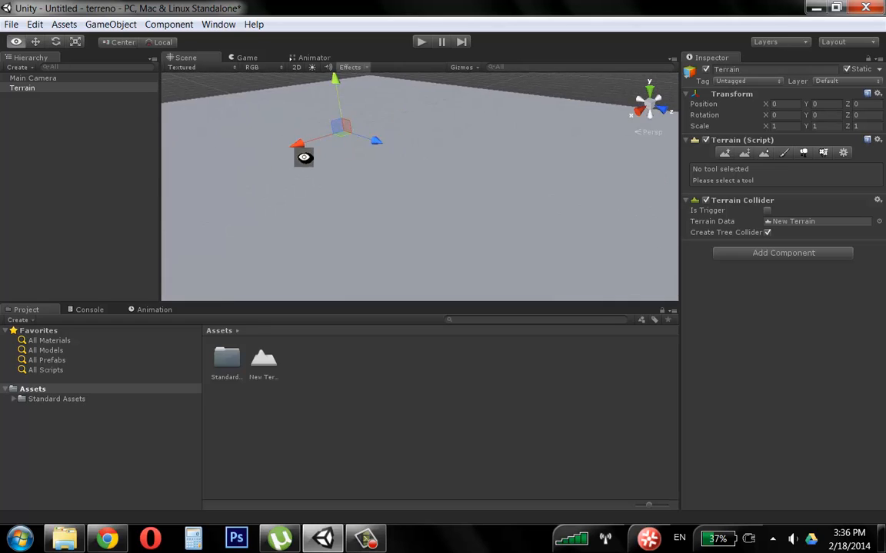
{"action": "left_click_drag", "start_coordinate": [305, 156], "coordinate": [419, 183], "text": "alt"}
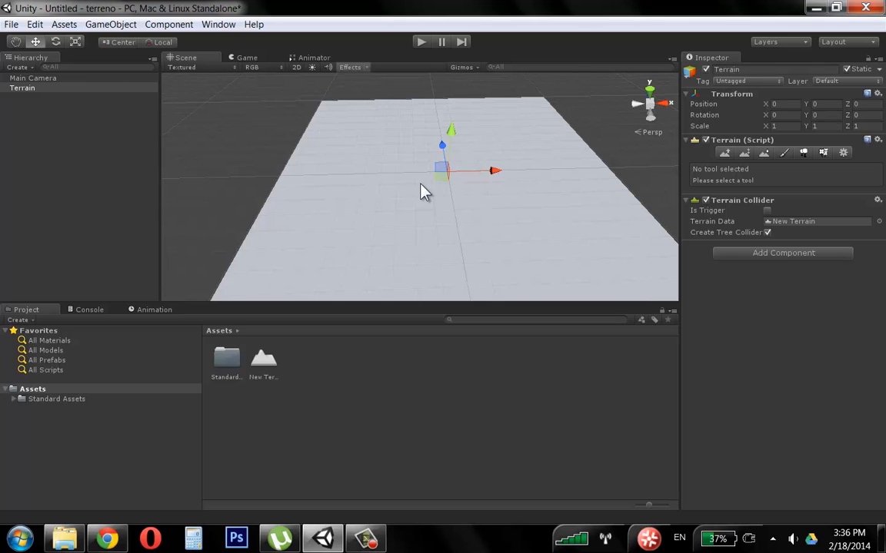
{"action": "left_click_drag", "start_coordinate": [430, 174], "coordinate": [376, 160], "text": "alt"}
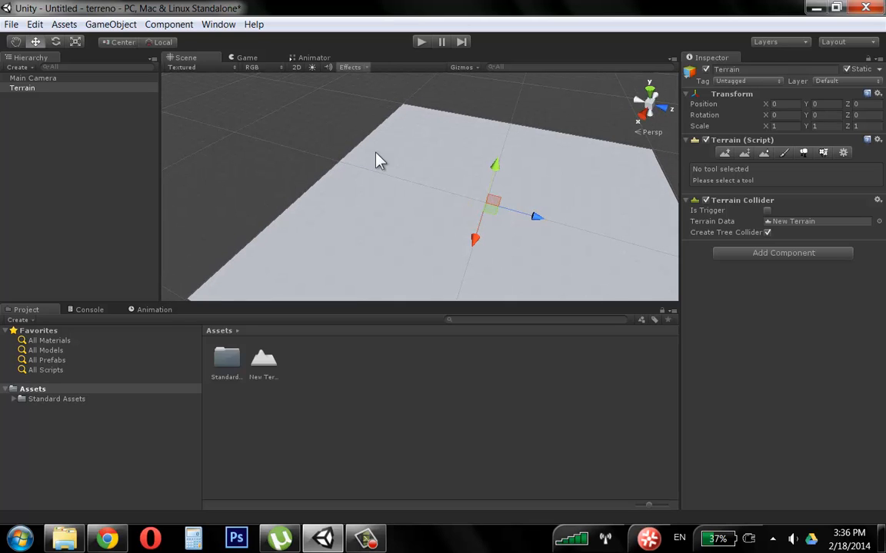
{"action": "left_click_drag", "start_coordinate": [431, 188], "coordinate": [279, 173], "text": "alt"}
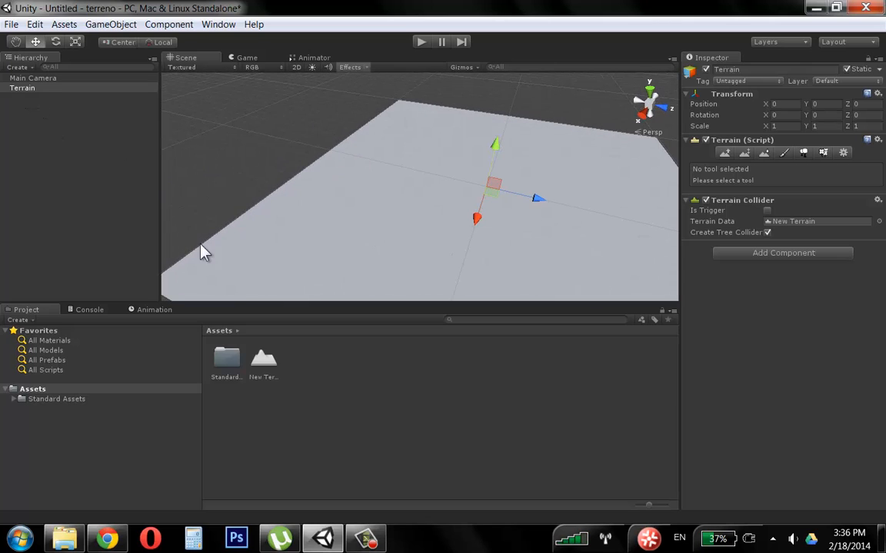
{"action": "left_click", "coordinate": [269, 378]}
{"action": "right_click", "coordinate": [275, 379]}
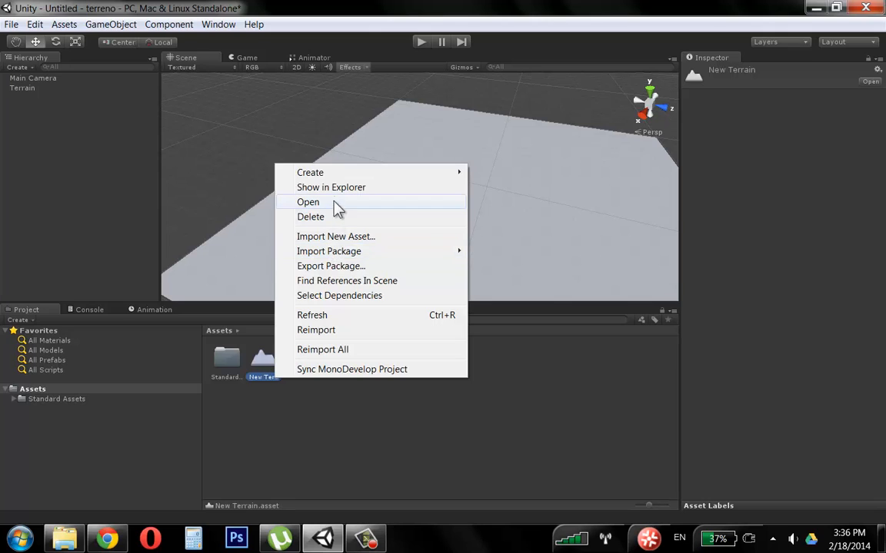
{"action": "left_click", "coordinate": [273, 380]}
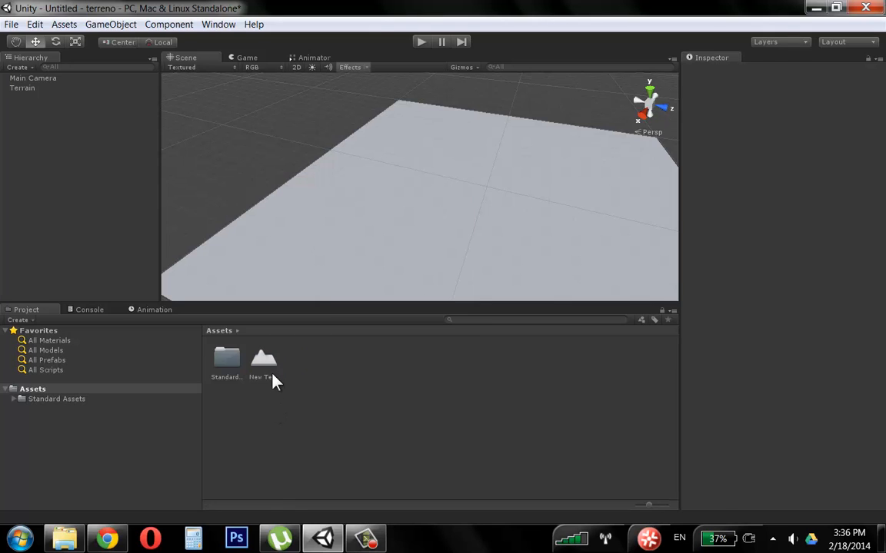
{"action": "right_click", "coordinate": [275, 380]}
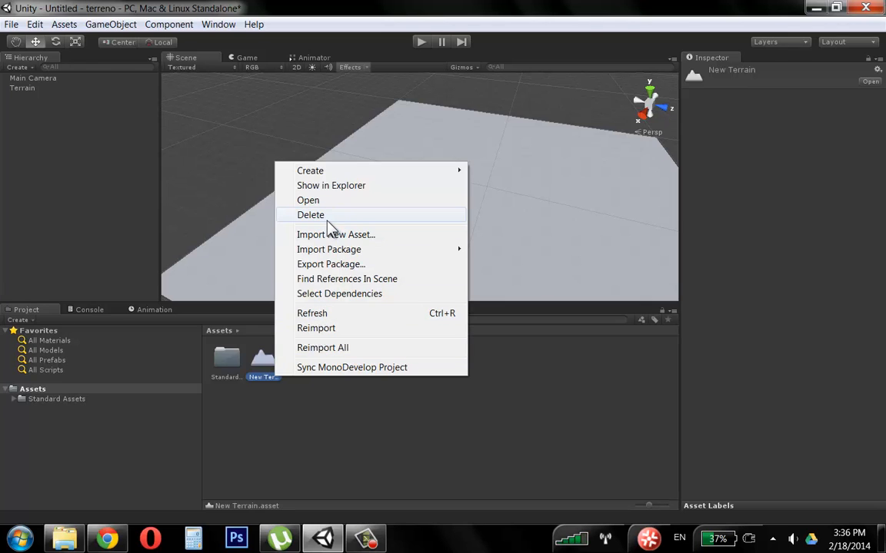
{"action": "left_click", "coordinate": [261, 391]}
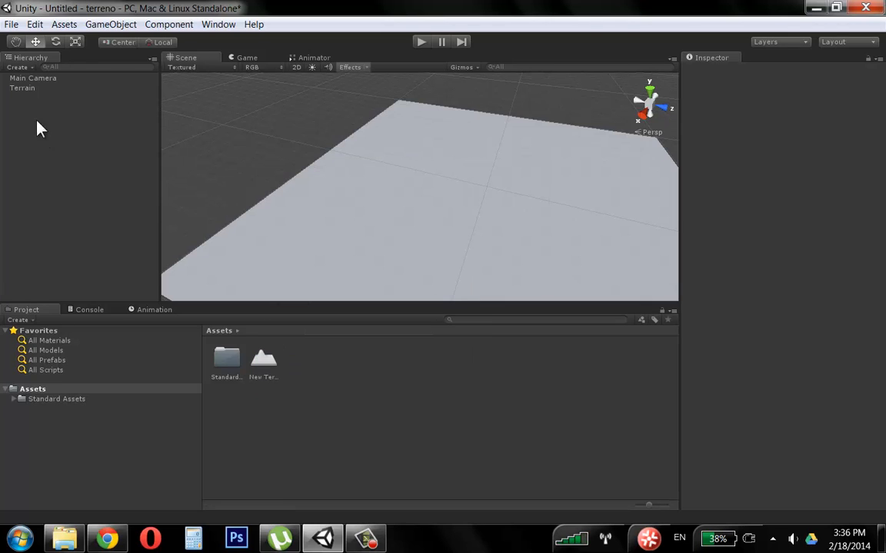
Rename the Terrain object in the scene hierarchy to Terreno.
{"action": "left_click", "coordinate": [24, 88]}
{"action": "right_click", "coordinate": [29, 90]}
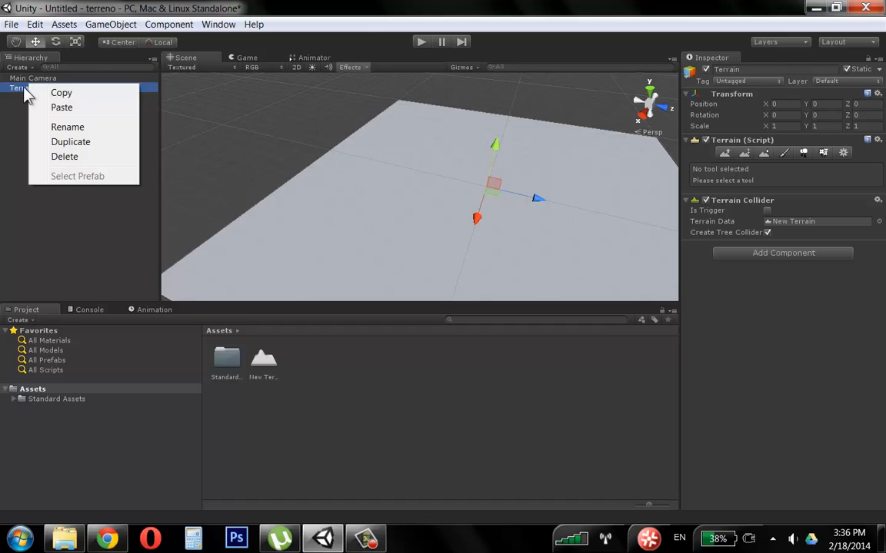
{"action": "left_click", "coordinate": [73, 126]}
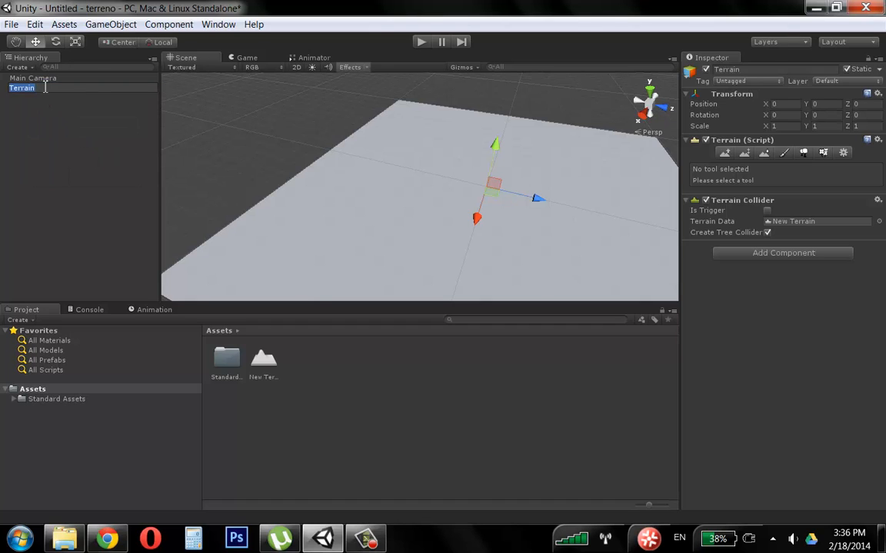
{"action": "type", "text": "Terreno"}
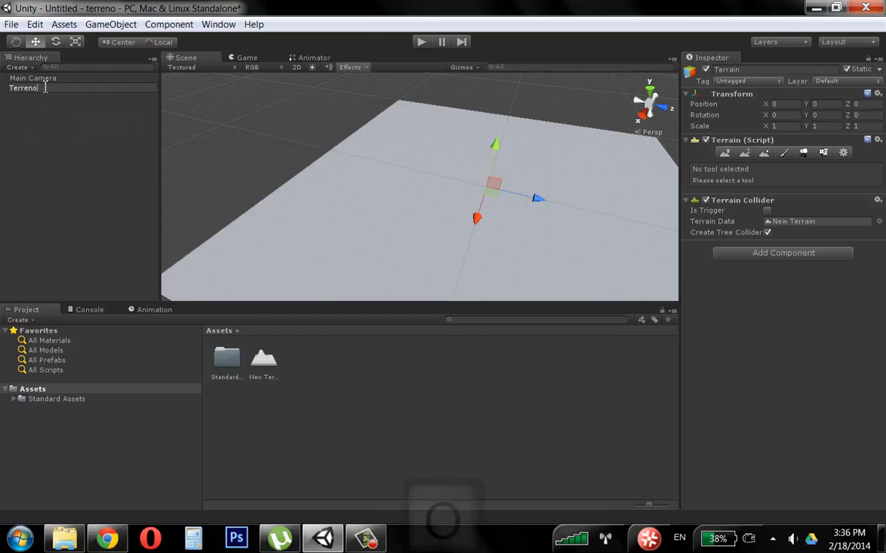
{"action": "key", "text": "Return"}
Create a folder named terreno in the project's Assets folder.
{"action": "left_click", "coordinate": [261, 366]}
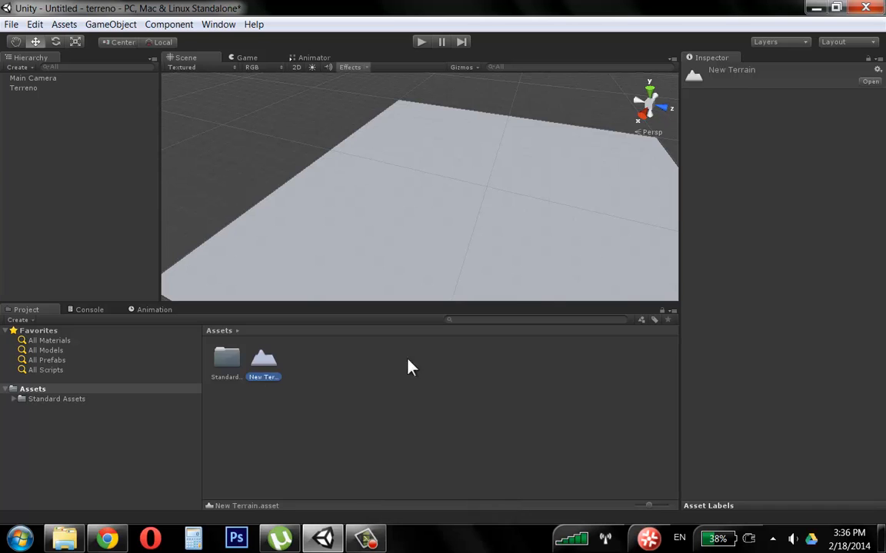
{"action": "left_click", "coordinate": [310, 401]}
{"action": "left_click", "coordinate": [263, 359]}
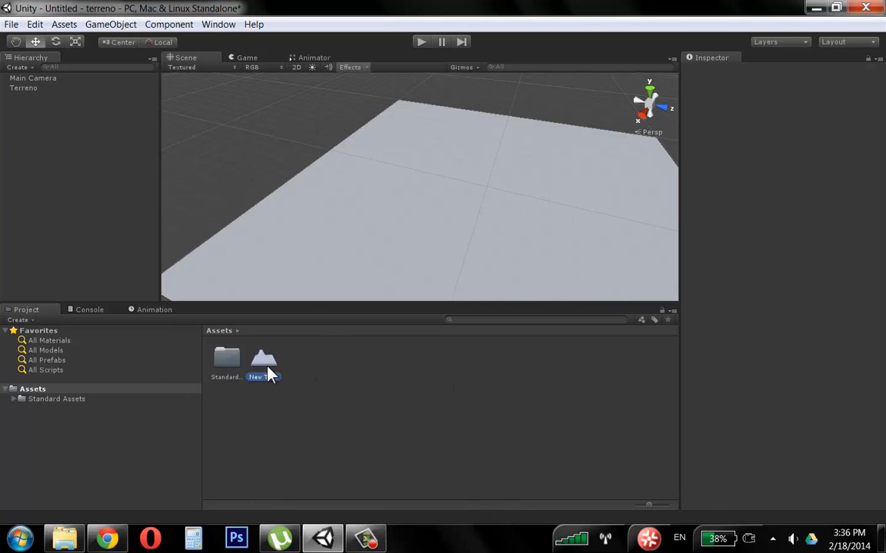
{"action": "right_click", "coordinate": [341, 399]}
{"action": "mouse_move", "coordinate": [403, 185]}
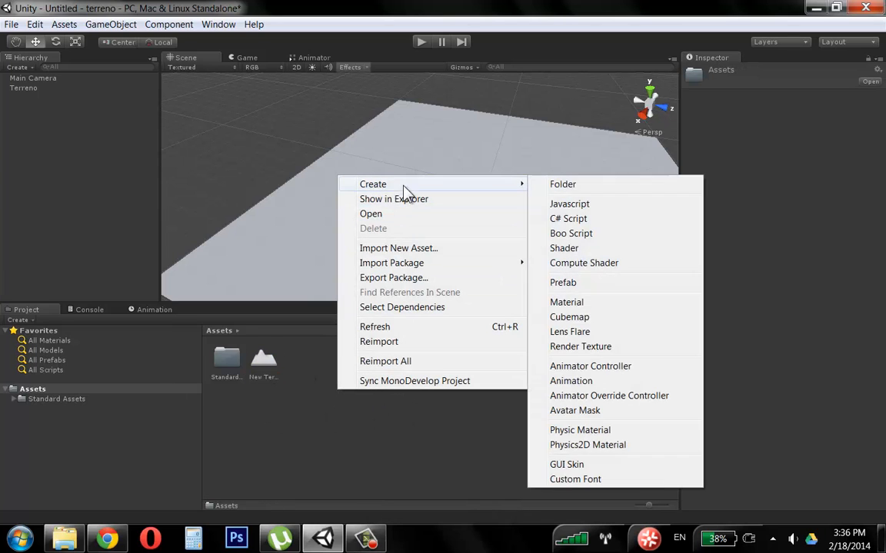
{"action": "left_click", "coordinate": [611, 186]}
{"action": "type", "text": "terreno"}
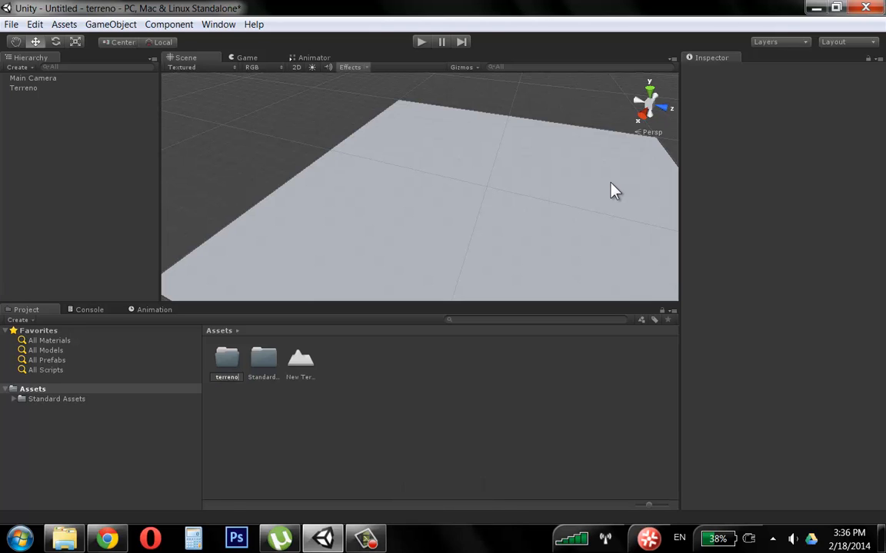
{"action": "key", "text": "Return"}
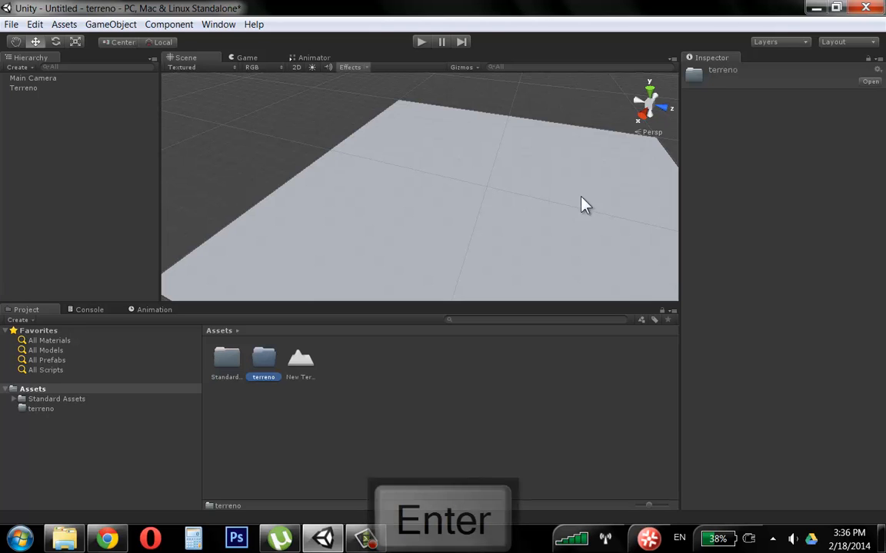
Move the New Terrain asset into the terreno folder and open that folder to check its contents.
{"action": "left_click_drag", "start_coordinate": [298, 359], "coordinate": [263, 376]}
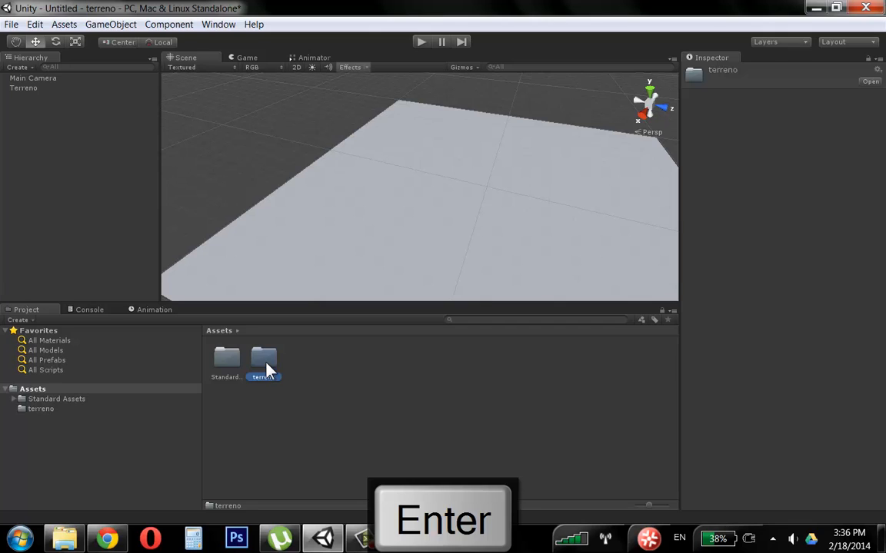
{"action": "double_click", "coordinate": [266, 363]}
{"action": "left_click", "coordinate": [228, 363]}
{"action": "left_click", "coordinate": [311, 382]}
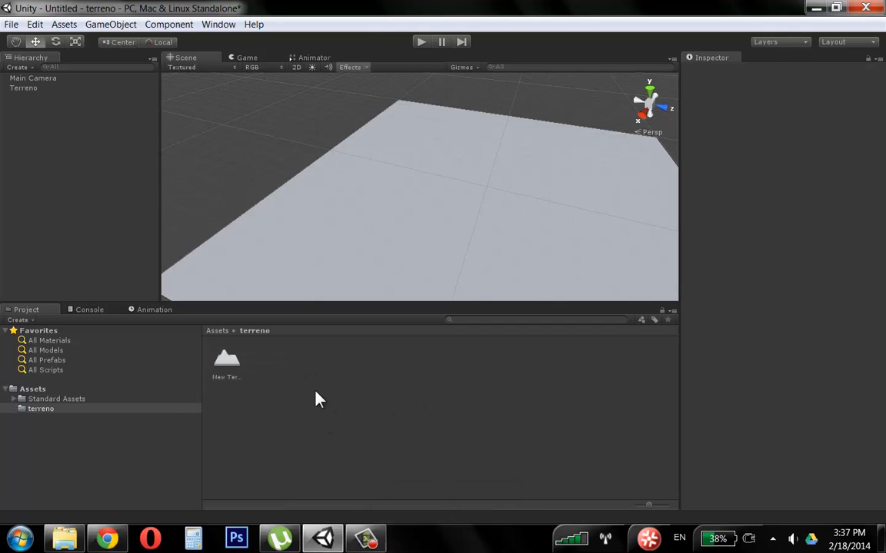
{"action": "left_click", "coordinate": [37, 390]}
{"action": "left_click", "coordinate": [270, 380]}
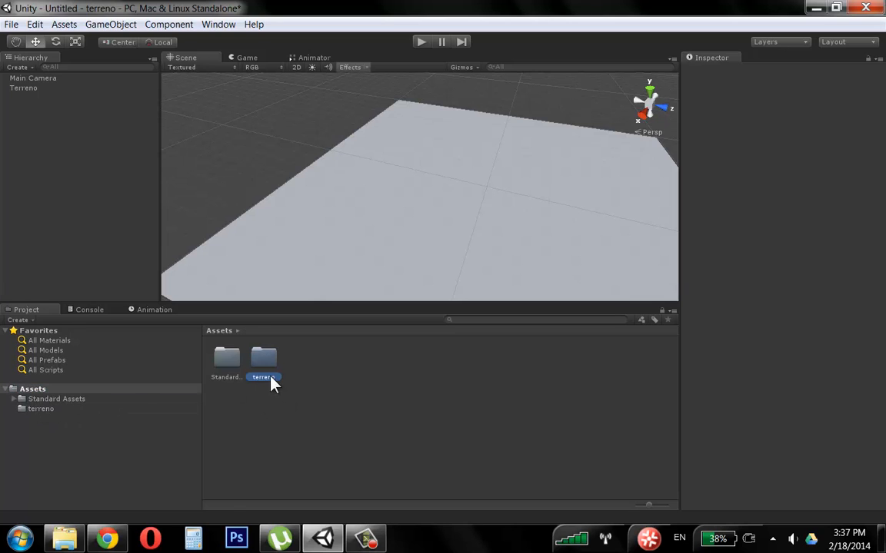
{"action": "right_click", "coordinate": [263, 380]}
{"action": "right_click", "coordinate": [259, 380]}
{"action": "right_click", "coordinate": [261, 378]}
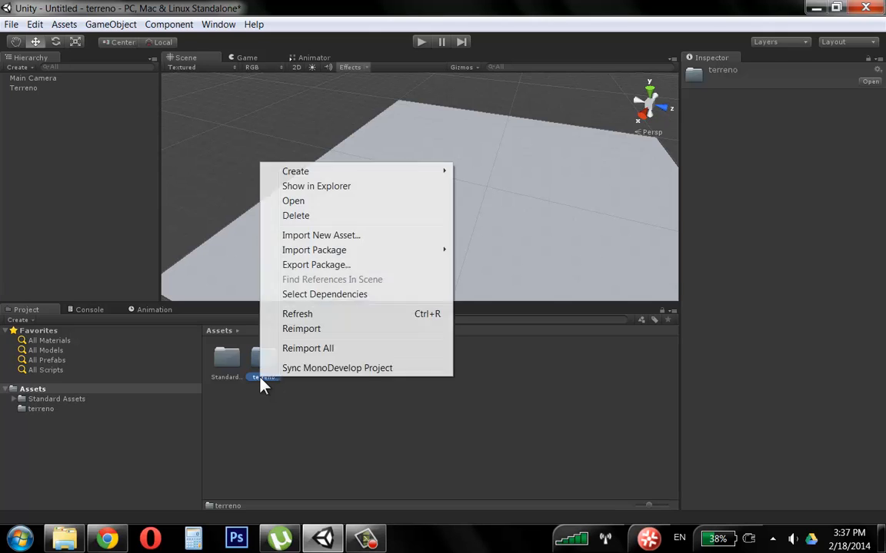
{"action": "double_click", "coordinate": [259, 378]}
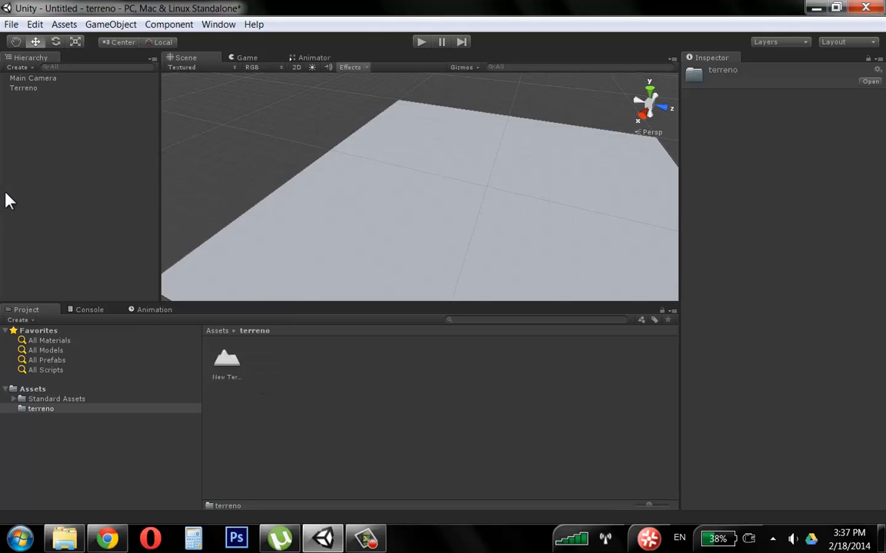
{"action": "left_click", "coordinate": [42, 409]}
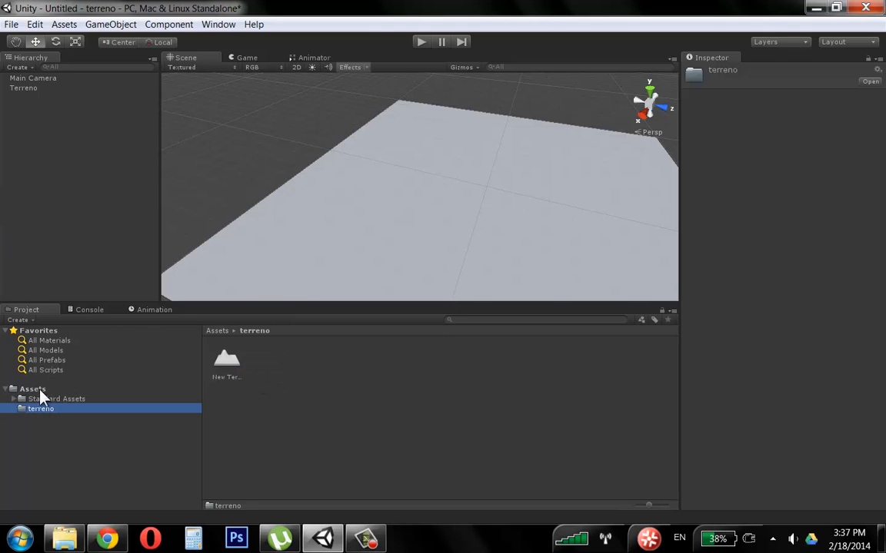
Return to the Assets folder and create a second folder in it named texturas.
{"action": "left_click", "coordinate": [39, 392]}
{"action": "left_click", "coordinate": [363, 413]}
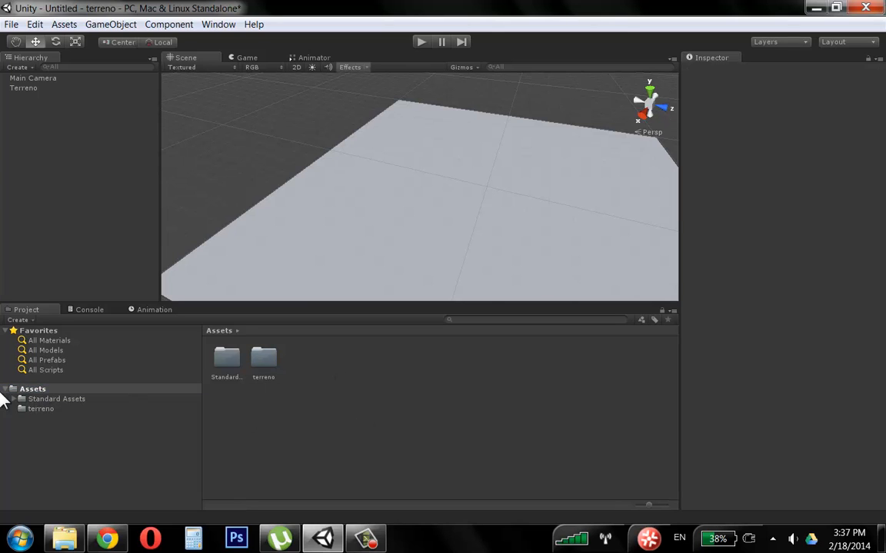
{"action": "left_click", "coordinate": [33, 389]}
{"action": "right_click", "coordinate": [332, 394]}
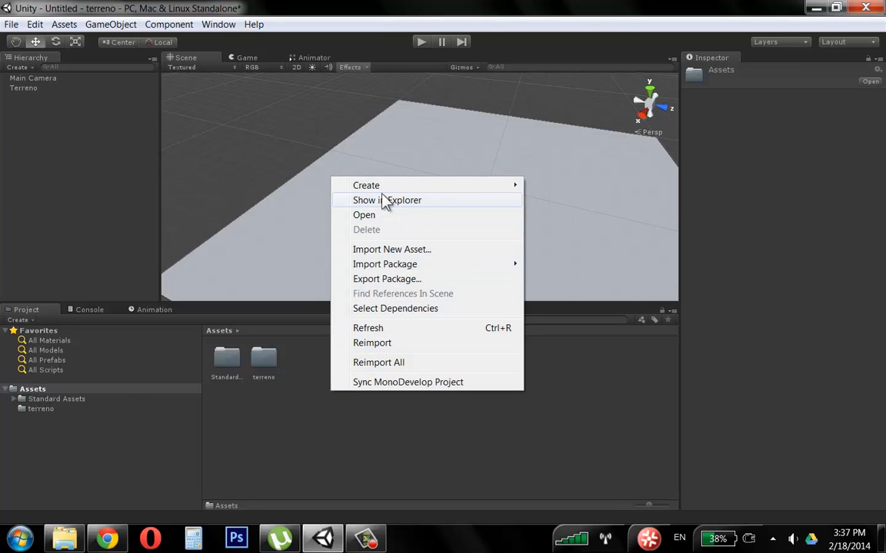
{"action": "mouse_move", "coordinate": [385, 188]}
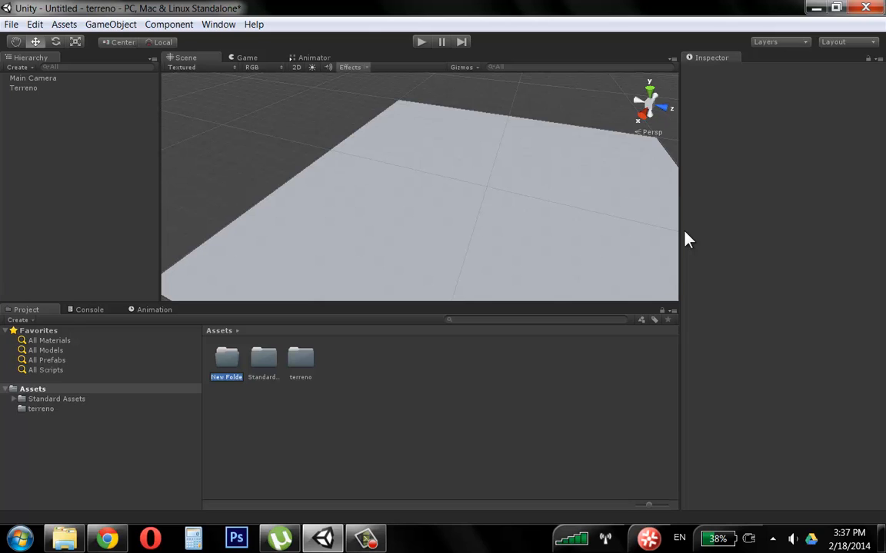
{"action": "type", "text": "texturas"}
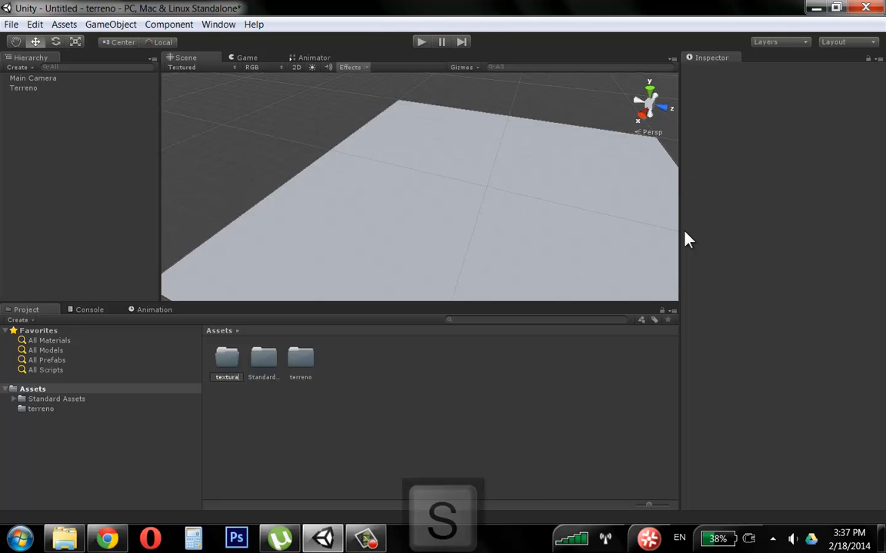
{"action": "key", "text": "Return"}
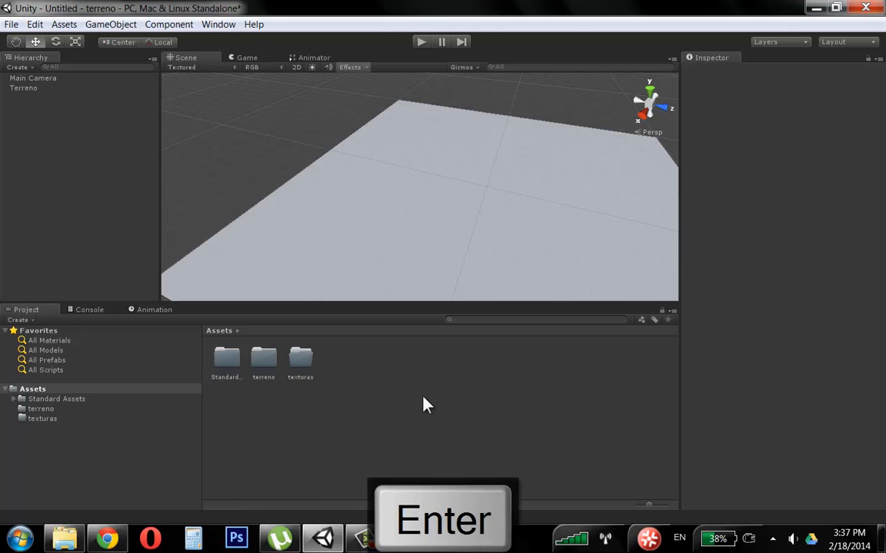
Review the contents of the texturas, terreno, Standard Assets and Character Controllers folders, then return to the Assets folder.
{"action": "left_click", "coordinate": [262, 362]}
{"action": "double_click", "coordinate": [291, 366]}
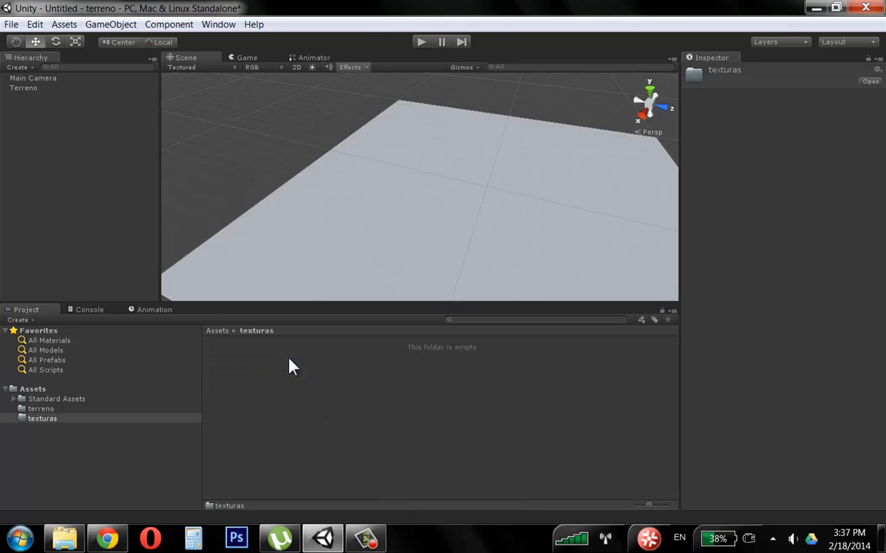
{"action": "left_click", "coordinate": [62, 410]}
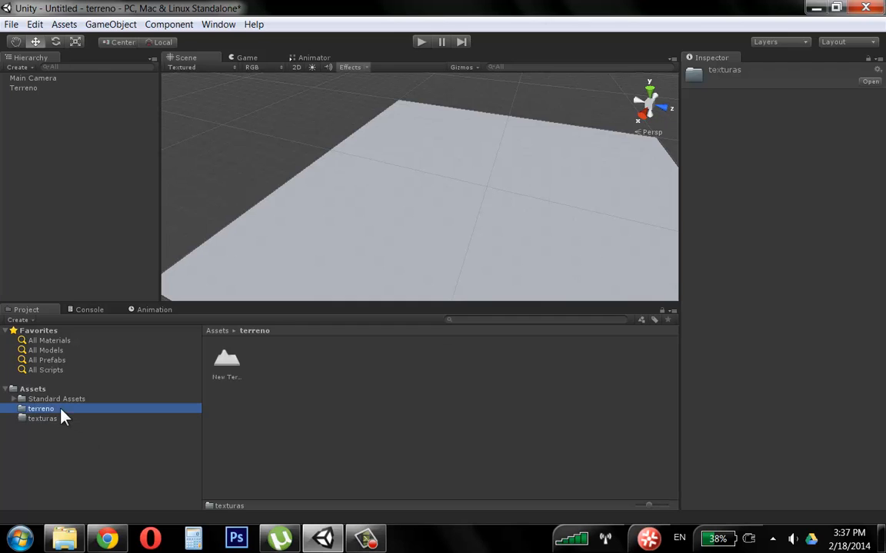
{"action": "left_click", "coordinate": [228, 361]}
{"action": "left_click", "coordinate": [50, 400]}
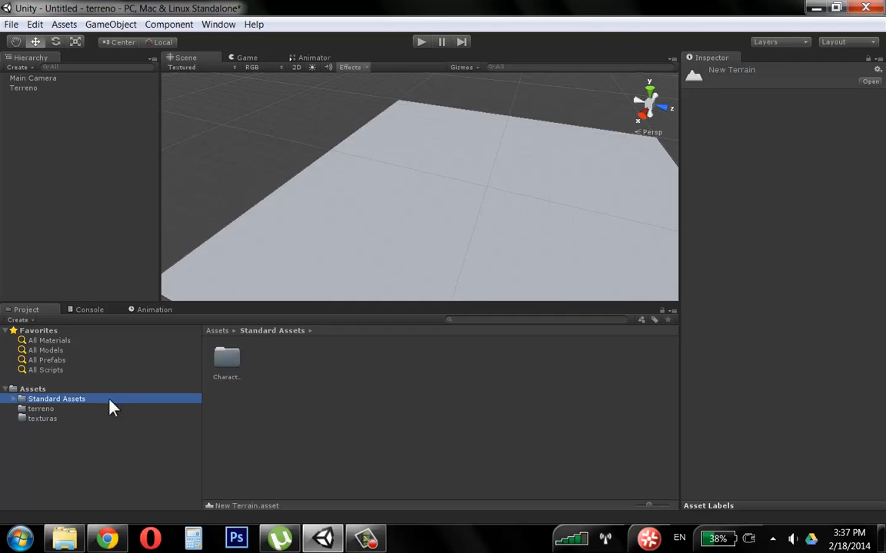
{"action": "left_click", "coordinate": [14, 399]}
{"action": "left_click", "coordinate": [15, 400]}
{"action": "left_click", "coordinate": [21, 405]}
{"action": "left_click", "coordinate": [10, 399]}
{"action": "left_click", "coordinate": [34, 409]}
{"action": "left_click", "coordinate": [15, 399]}
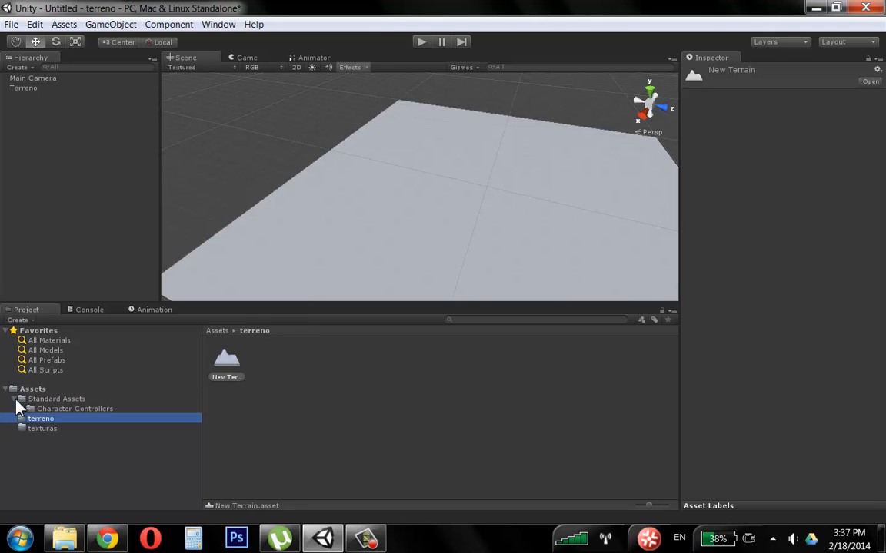
{"action": "left_click", "coordinate": [46, 399]}
{"action": "left_click", "coordinate": [97, 410]}
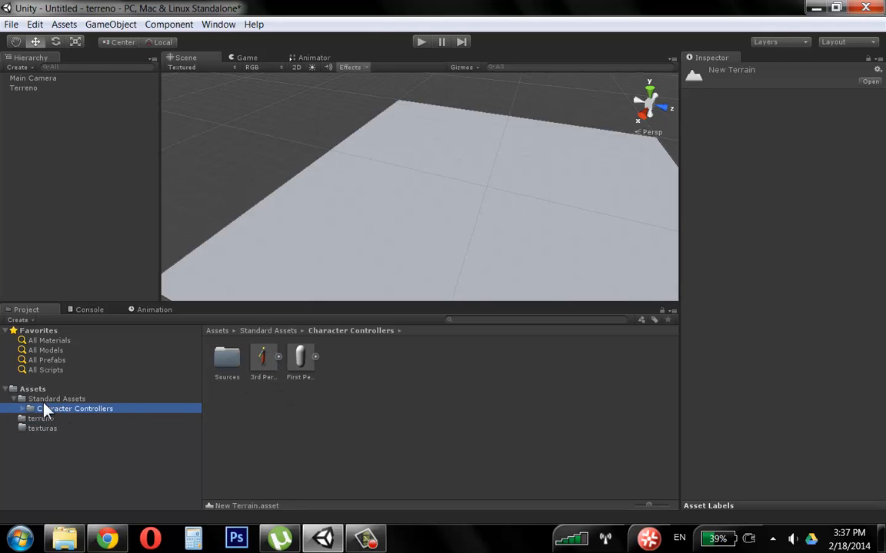
{"action": "left_click", "coordinate": [13, 399]}
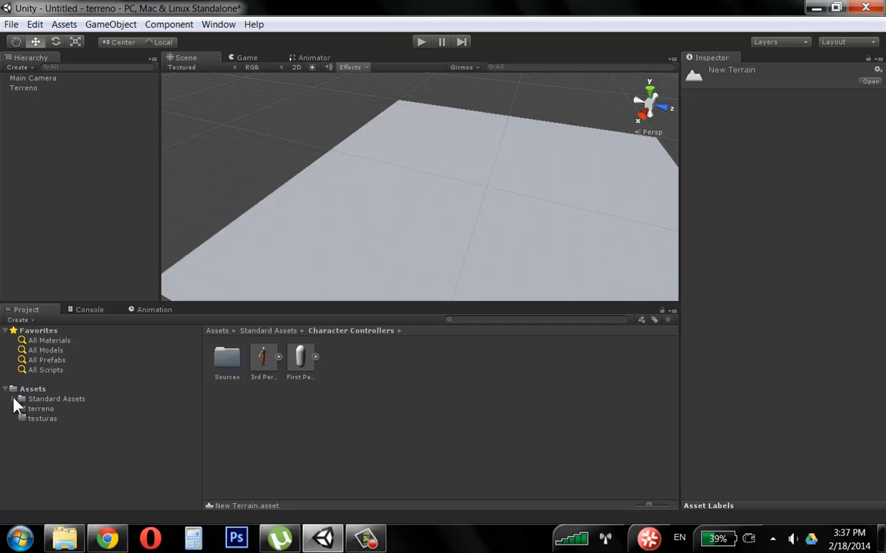
{"action": "left_click", "coordinate": [34, 389]}
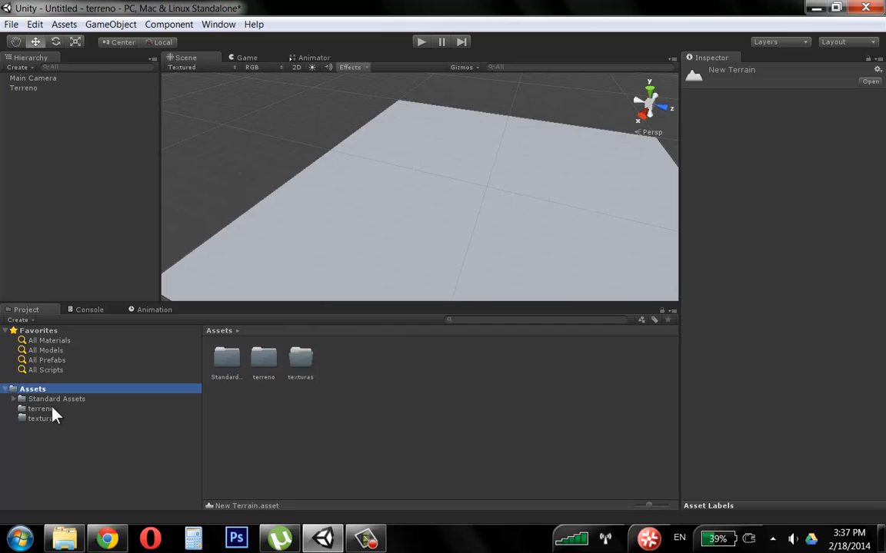
Examine the New Terrain asset in the terreno folder and its available actions, then open the texturas folder.
{"action": "left_click", "coordinate": [263, 365]}
{"action": "left_click", "coordinate": [308, 363]}
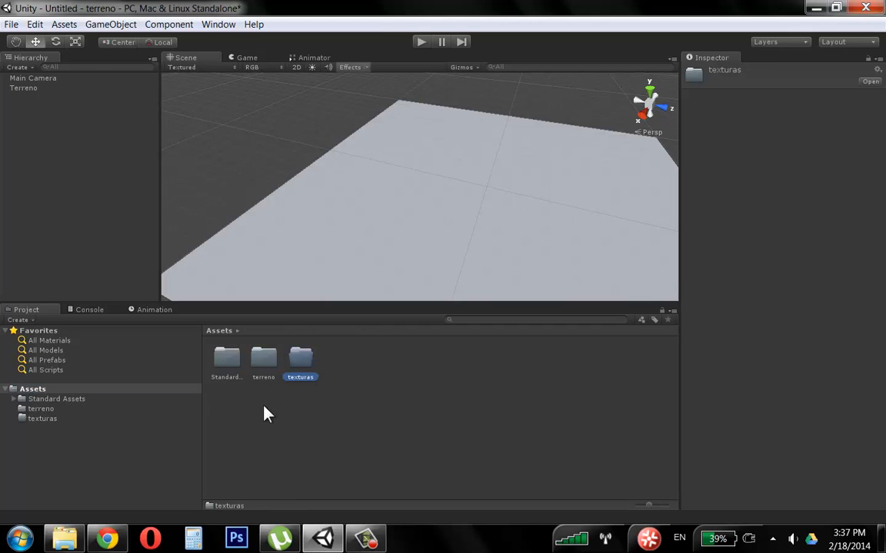
{"action": "left_click", "coordinate": [269, 368]}
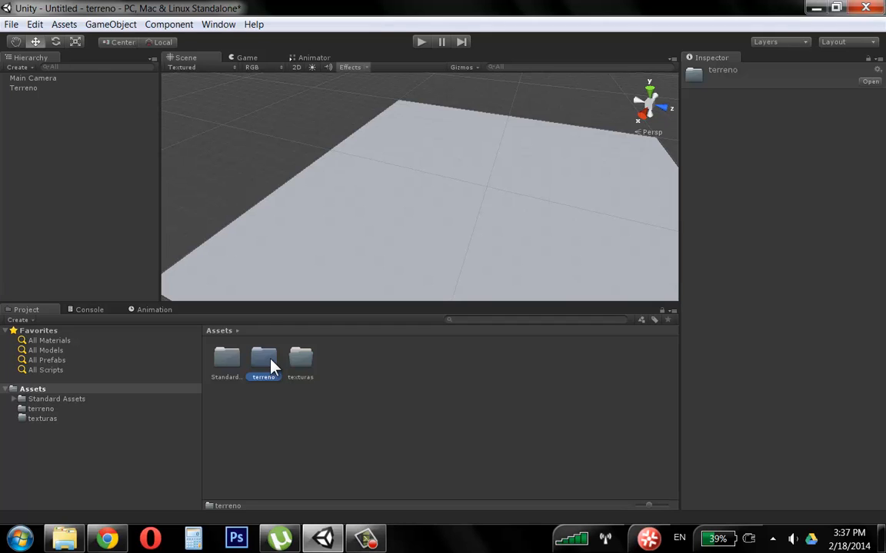
{"action": "double_click", "coordinate": [270, 367]}
{"action": "left_click", "coordinate": [229, 358]}
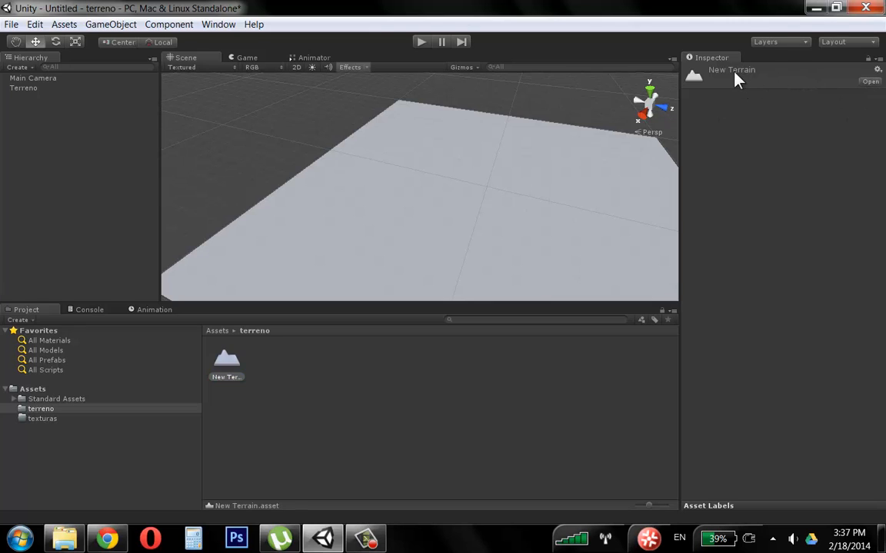
{"action": "right_click", "coordinate": [229, 377]}
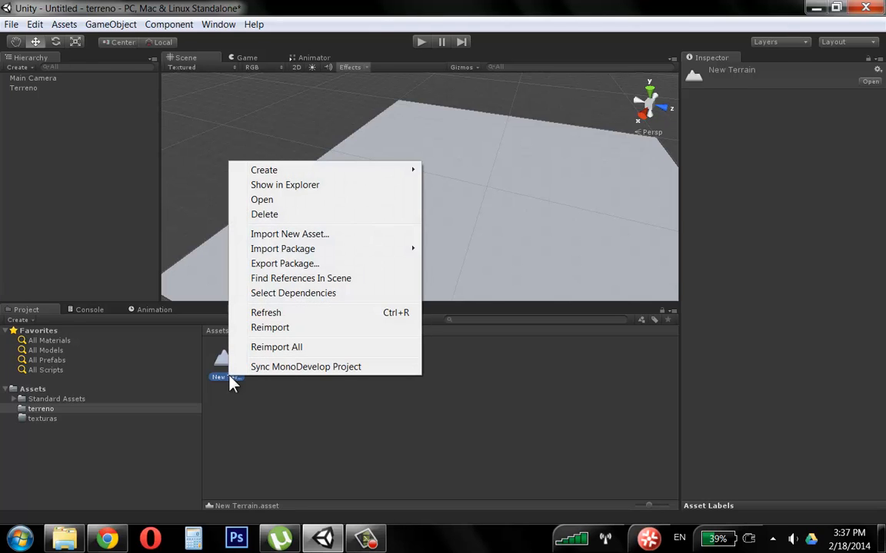
{"action": "left_click", "coordinate": [413, 384]}
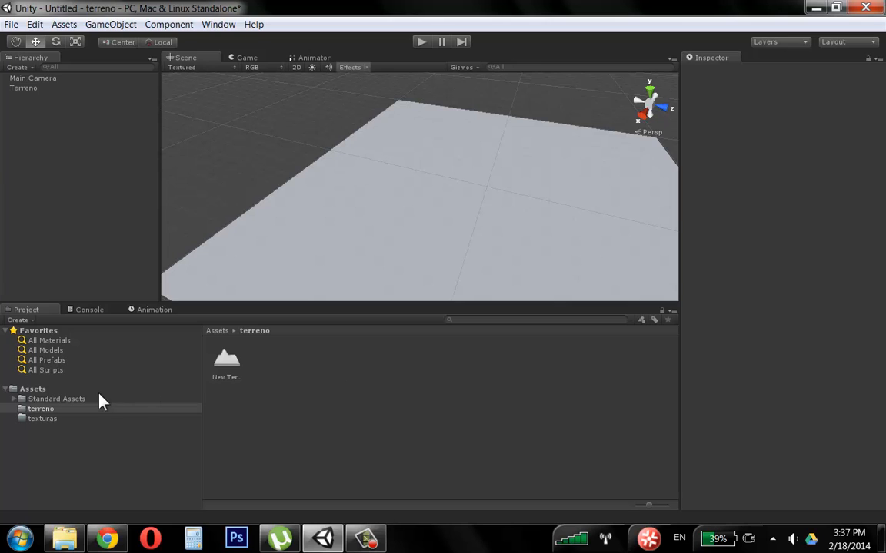
{"action": "left_click", "coordinate": [50, 418]}
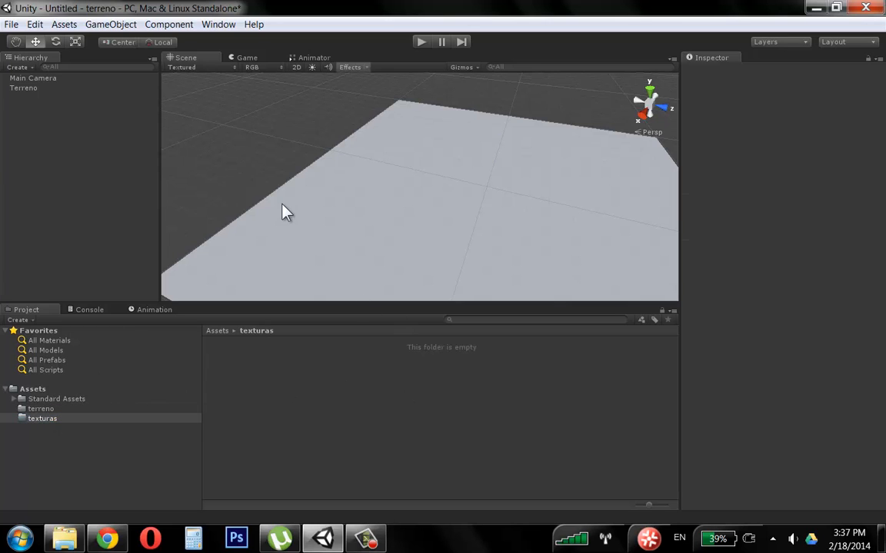
Select the Terreno terrain in the scene and examine its extent from several angles.
{"action": "left_click", "coordinate": [398, 200]}
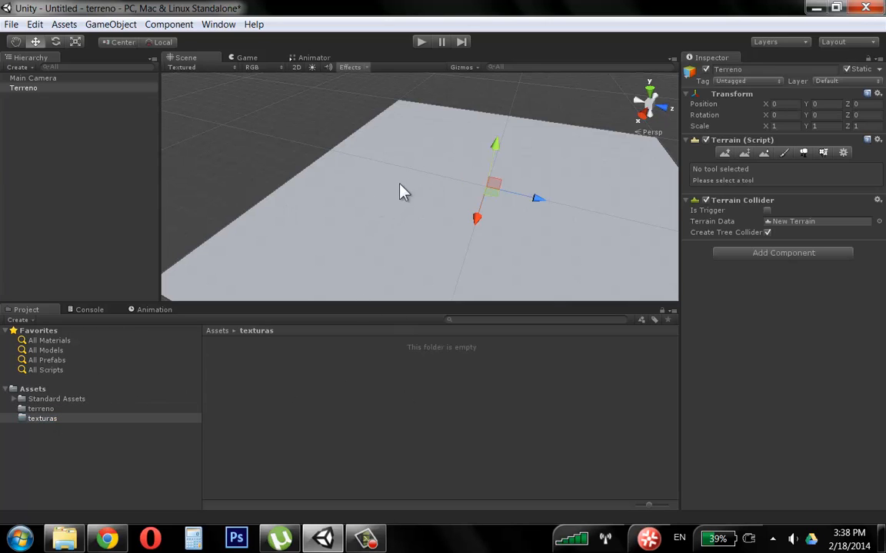
{"action": "left_click_drag", "start_coordinate": [400, 184], "coordinate": [584, 171], "text": "alt"}
{"action": "middle_click_drag", "start_coordinate": [584, 171], "coordinate": [467, 184]}
{"action": "left_click_drag", "start_coordinate": [467, 184], "coordinate": [538, 178], "text": "alt"}
{"action": "middle_click_drag", "start_coordinate": [538, 179], "coordinate": [492, 174]}
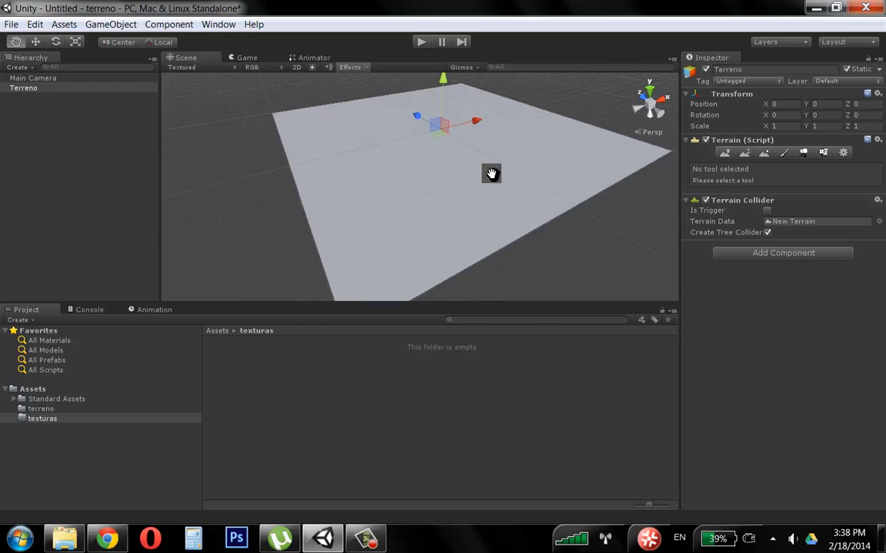
{"action": "mouse_move", "coordinate": [492, 174]}
{"action": "left_mouse_down", "text": "alt"}
{"action": "mouse_move", "coordinate": [508, 176]}
{"action": "mouse_move", "coordinate": [390, 196]}
{"action": "mouse_move", "coordinate": [405, 176]}
{"action": "mouse_move", "coordinate": [364, 185]}
{"action": "mouse_move", "coordinate": [473, 140]}
{"action": "mouse_move", "coordinate": [551, 134]}
{"action": "mouse_move", "coordinate": [460, 161]}
{"action": "mouse_move", "coordinate": [499, 166]}
{"action": "left_mouse_up", "text": "alt"}
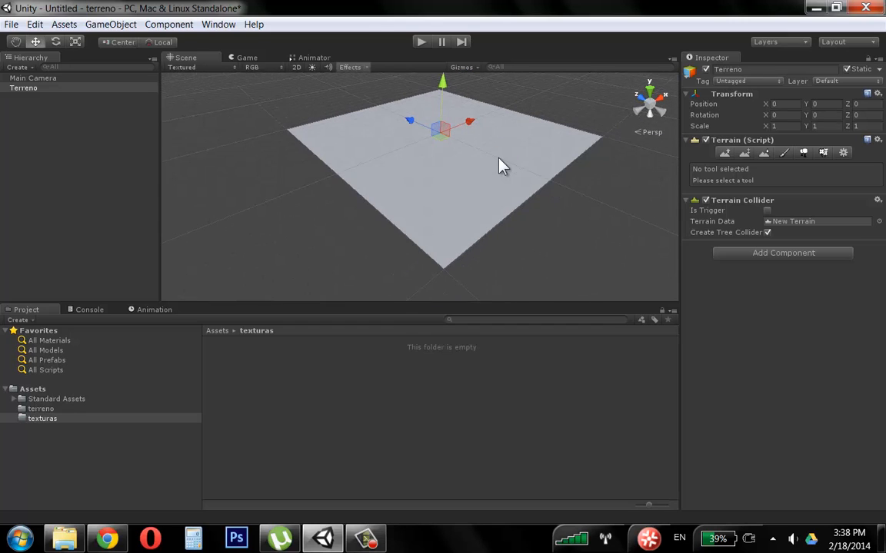
{"action": "left_click_drag", "start_coordinate": [494, 158], "coordinate": [469, 229], "text": "alt"}
{"action": "middle_click_drag", "start_coordinate": [470, 230], "coordinate": [453, 113], "text": "alt"}
{"action": "right_click_drag", "start_coordinate": [453, 113], "coordinate": [500, 161], "text": "alt"}
{"action": "left_click_drag", "start_coordinate": [500, 160], "coordinate": [549, 142], "text": "alt"}
{"action": "right_click_drag", "start_coordinate": [549, 142], "coordinate": [338, 181], "text": "alt"}
{"action": "left_click_drag", "start_coordinate": [338, 180], "coordinate": [411, 223], "text": "alt"}
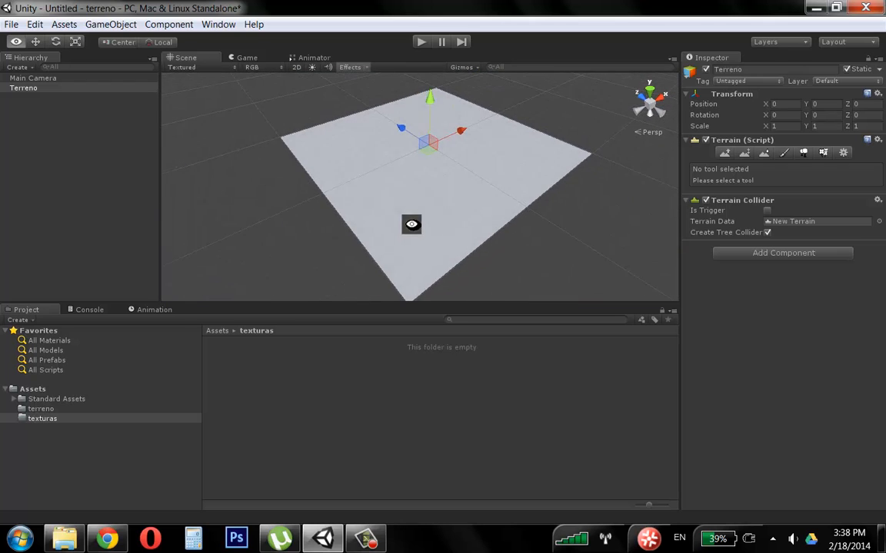
{"action": "right_click_drag", "start_coordinate": [360, 221], "coordinate": [419, 208], "text": "alt"}
{"action": "left_click_drag", "start_coordinate": [420, 207], "coordinate": [304, 191], "text": "alt"}
{"action": "left_click_drag", "start_coordinate": [446, 154], "coordinate": [432, 186], "text": "alt"}
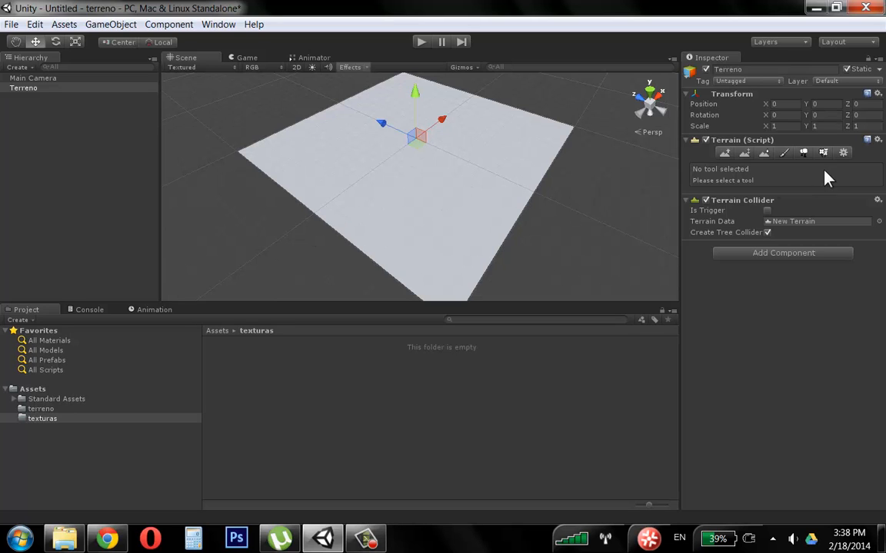
{"action": "left_click_drag", "start_coordinate": [492, 180], "coordinate": [442, 150], "text": "alt"}
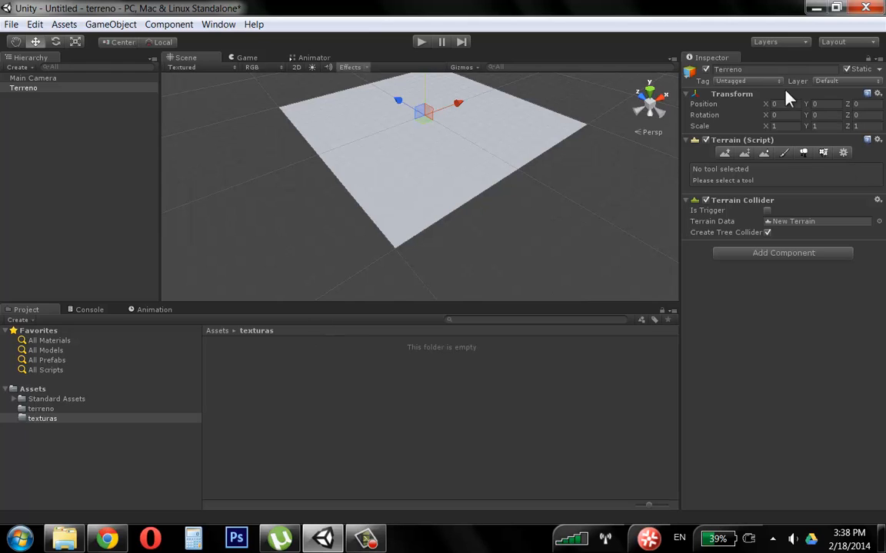
Open the Terrain Settings of Terreno and browse the selectable materials without assigning one.
{"action": "left_click", "coordinate": [844, 153]}
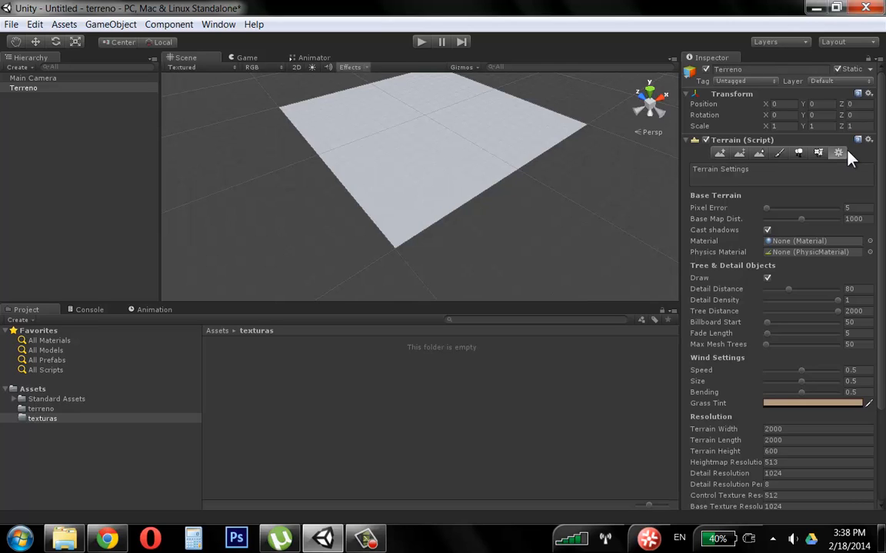
{"action": "left_click", "coordinate": [869, 241]}
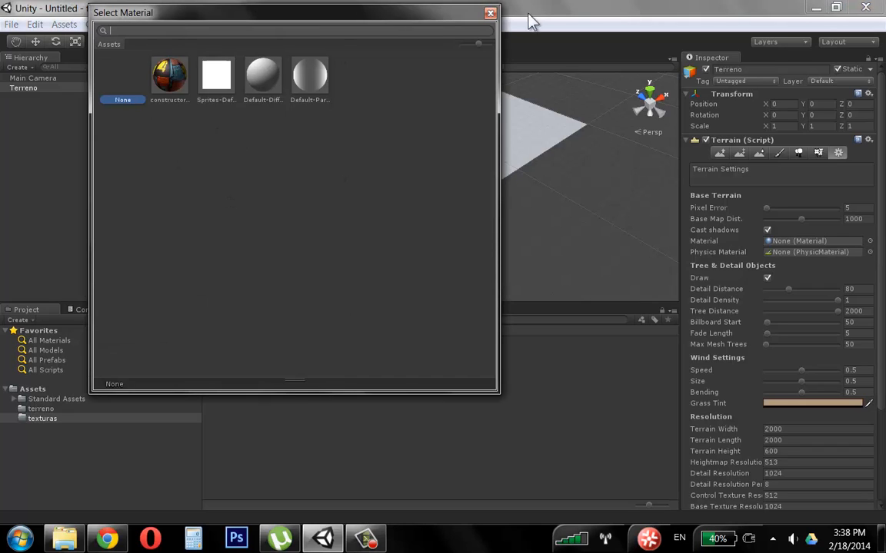
{"action": "left_click", "coordinate": [490, 14]}
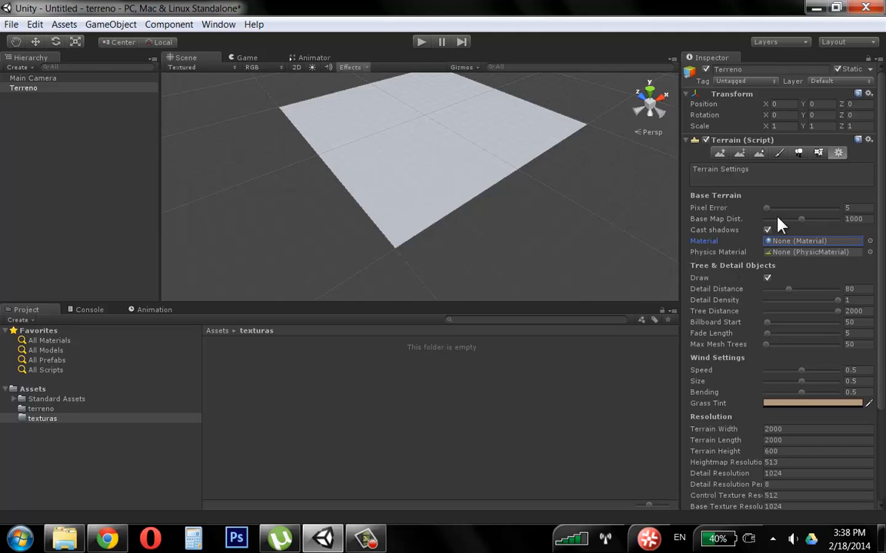
Set both the Terrain Width and the Terrain Length to 500 in the terrain's resolution settings.
{"action": "scroll", "coordinate": [780, 230], "scroll_direction": "down", "scroll_amount": 3}
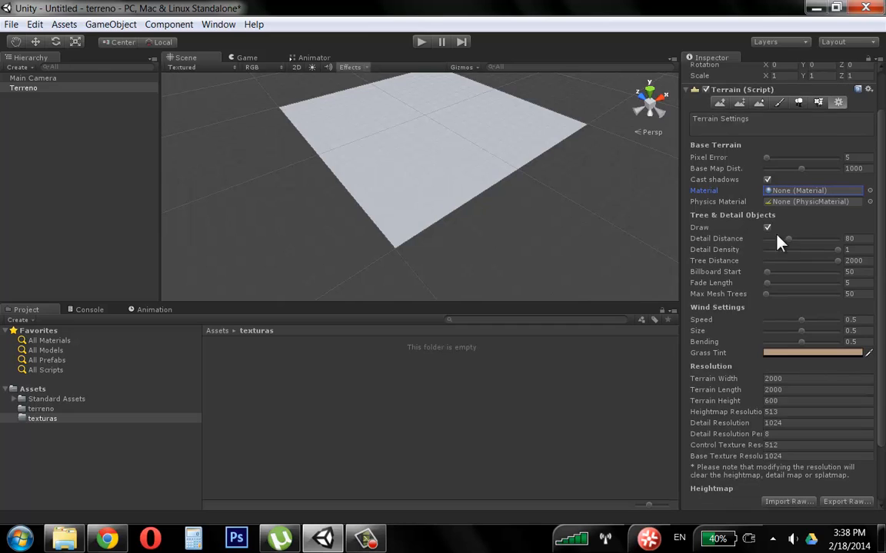
{"action": "scroll", "coordinate": [884, 246], "scroll_direction": "down", "scroll_amount": 3}
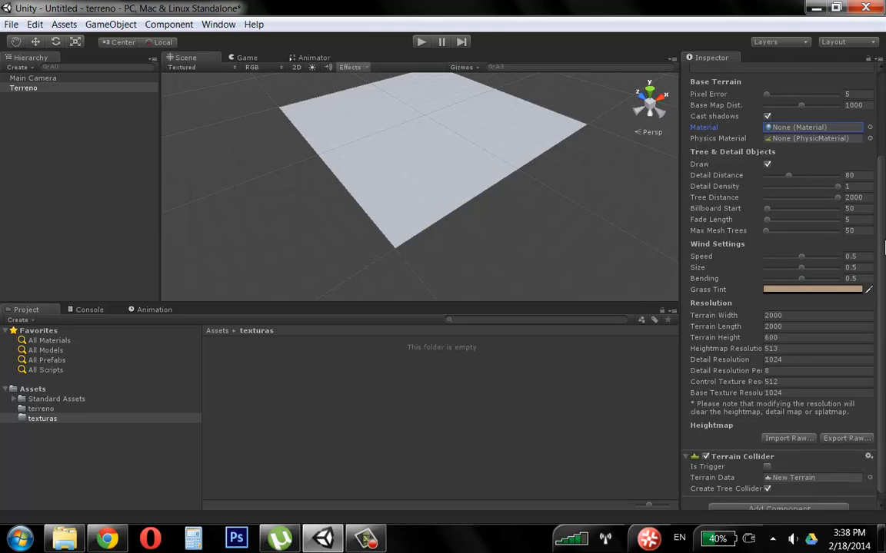
{"action": "scroll", "coordinate": [715, 319], "scroll_direction": "down", "scroll_amount": 1}
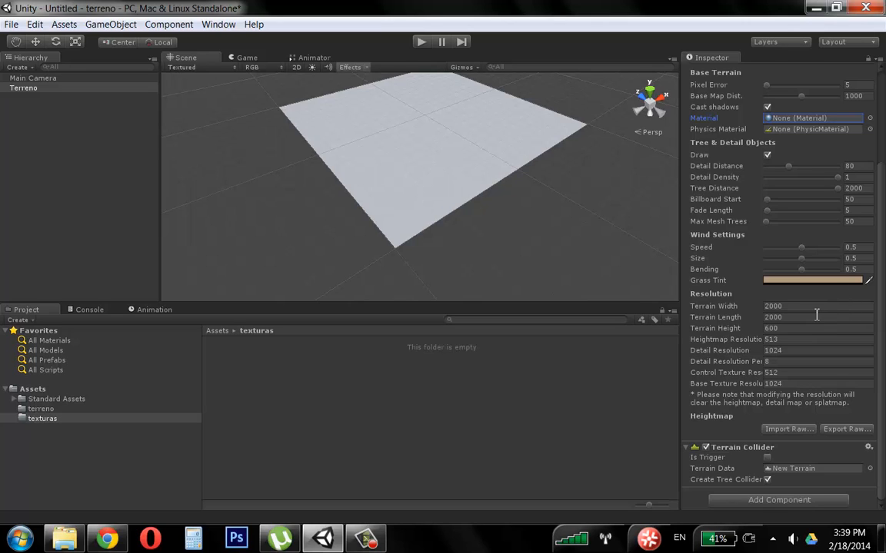
{"action": "left_click", "coordinate": [819, 308]}
{"action": "type", "text": "500"}
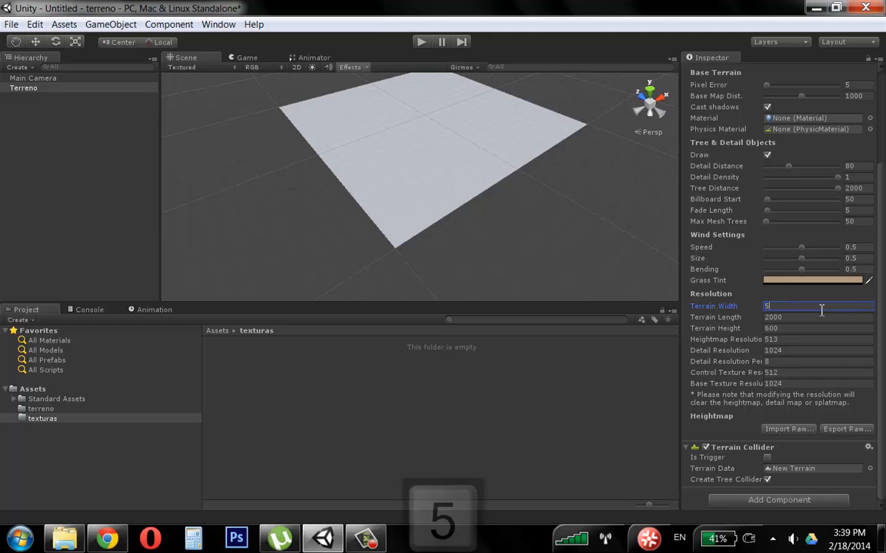
{"action": "left_click", "coordinate": [809, 318]}
{"action": "double_click", "coordinate": [809, 319]}
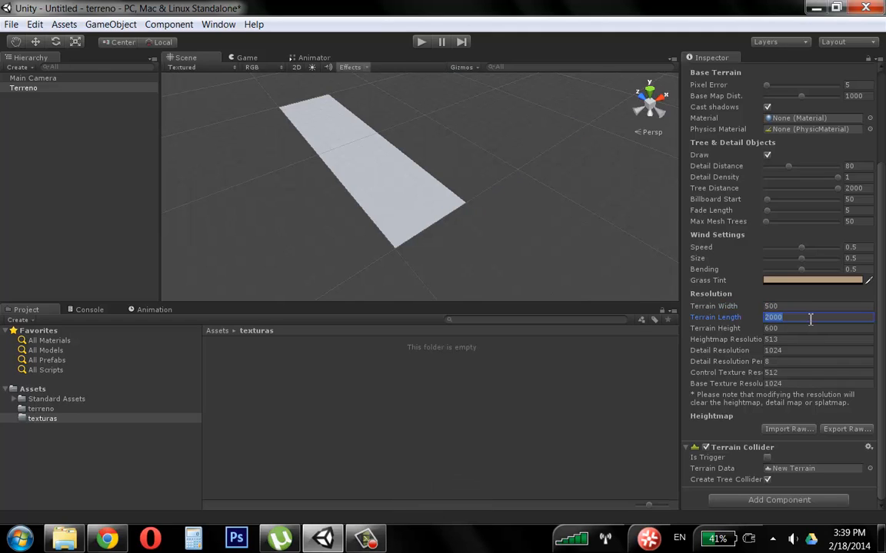
{"action": "type", "text": "500"}
{"action": "left_click", "coordinate": [811, 308]}
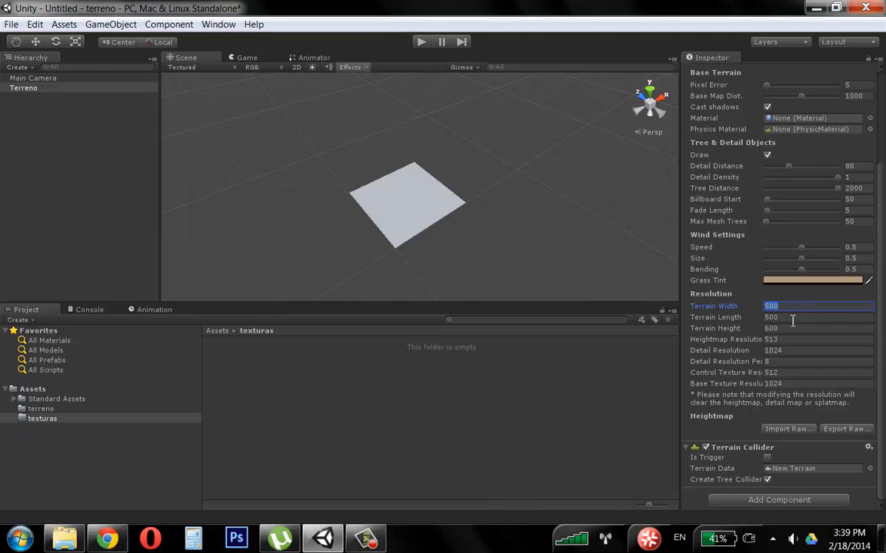
Set the Terrain Height to 300 in the terrain's resolution settings.
{"action": "left_click", "coordinate": [794, 329]}
{"action": "type", "text": "300"}
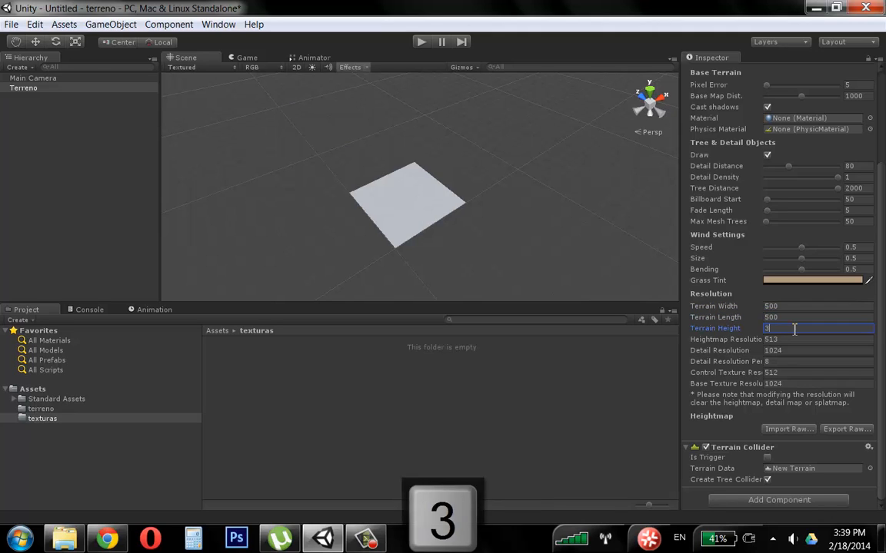
{"action": "left_click", "coordinate": [794, 341]}
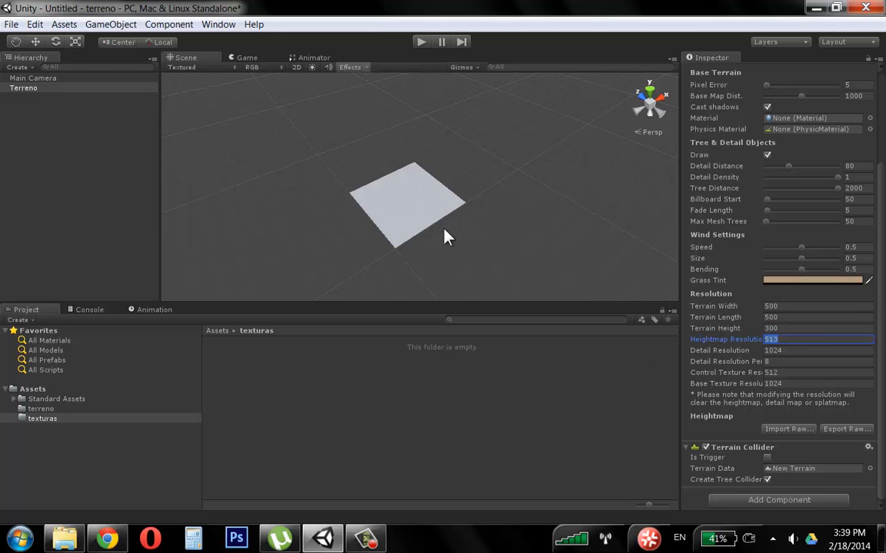
{"action": "left_click_drag", "start_coordinate": [444, 233], "coordinate": [544, 214], "text": "alt"}
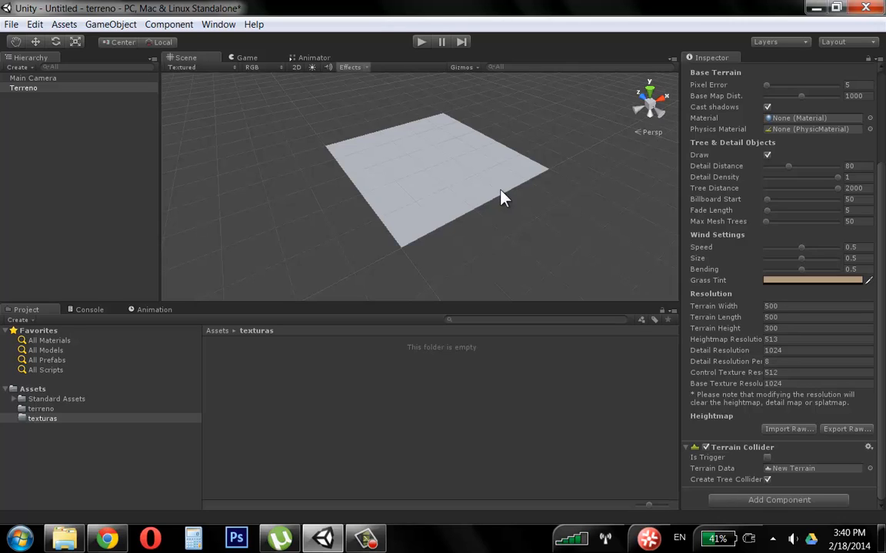
Select the Main Camera in the hierarchy and examine its placement relative to the terrain in the scene.
{"action": "left_click", "coordinate": [871, 339]}
{"action": "left_click_drag", "start_coordinate": [881, 310], "coordinate": [883, 182]}
{"action": "left_click", "coordinate": [415, 189]}
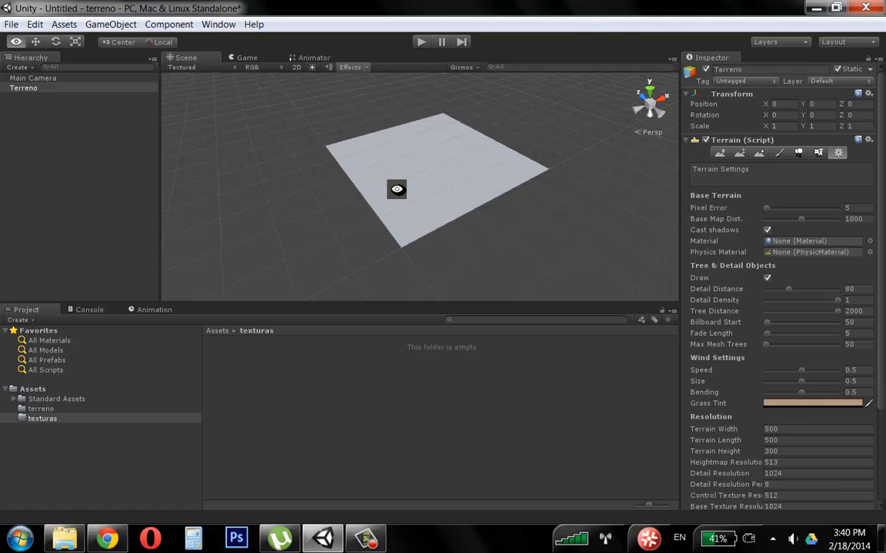
{"action": "left_click_drag", "start_coordinate": [346, 188], "coordinate": [491, 174], "text": "alt"}
{"action": "left_click", "coordinate": [42, 79]}
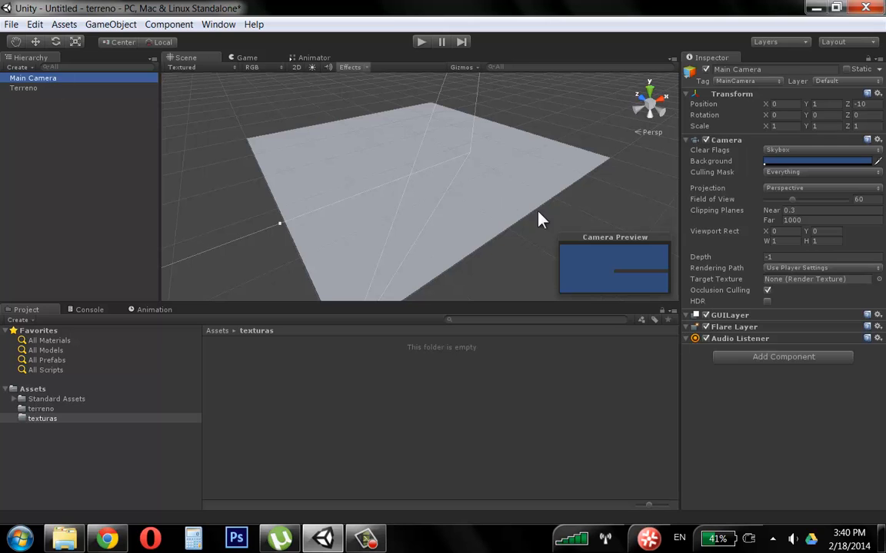
{"action": "scroll", "coordinate": [331, 231], "scroll_direction": "down", "scroll_amount": 5}
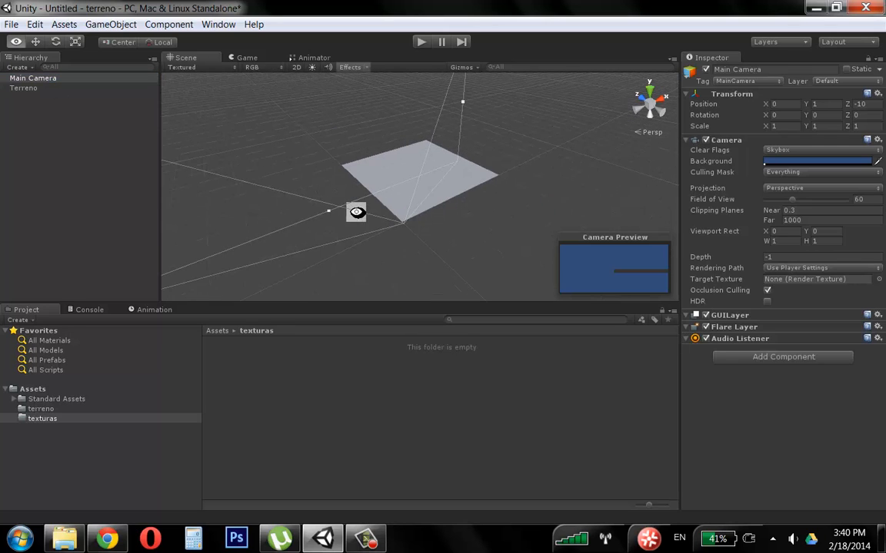
{"action": "left_click", "coordinate": [406, 232]}
{"action": "left_click", "coordinate": [35, 78]}
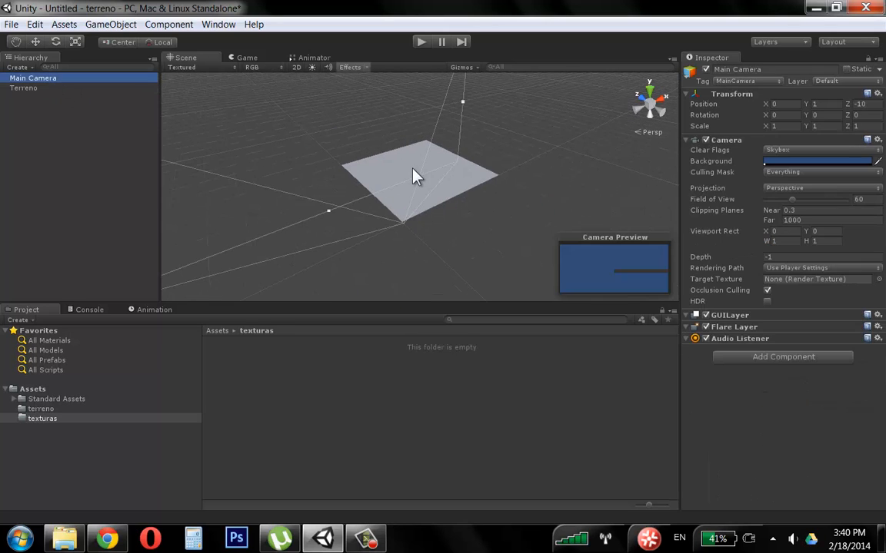
Move the Main Camera above the terrain to about X 252, Y 116, Z 46, tilt it about 26° around X, and deselect it.
{"action": "key", "text": "w"}
{"action": "left_click_drag", "start_coordinate": [447, 210], "coordinate": [446, 114]}
{"action": "key", "text": "e"}
{"action": "key", "text": "w"}
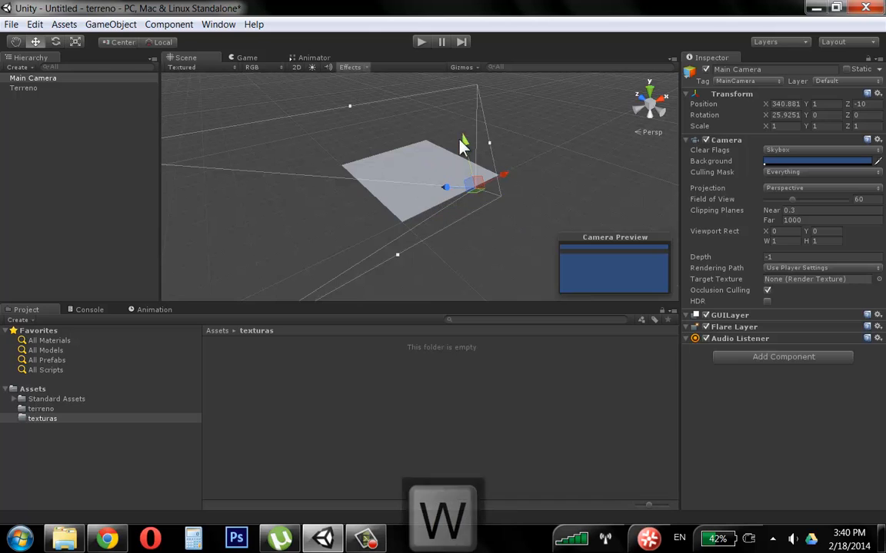
{"action": "left_click_drag", "start_coordinate": [460, 137], "coordinate": [455, 109]}
{"action": "left_click_drag", "start_coordinate": [504, 150], "coordinate": [482, 152]}
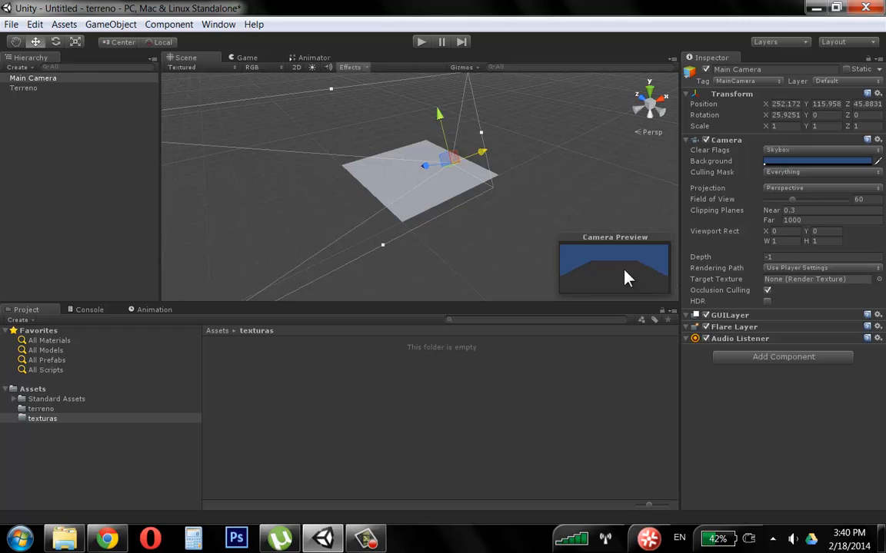
{"action": "left_click", "coordinate": [514, 201]}
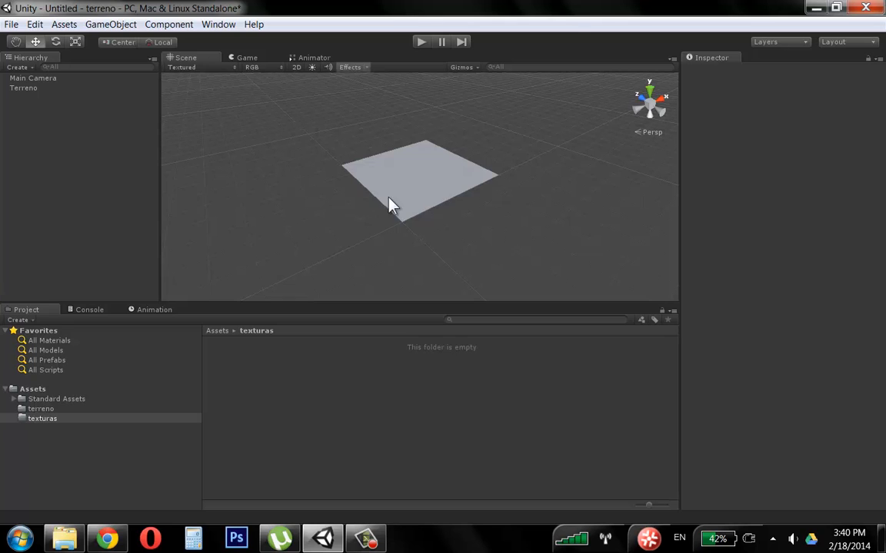
Add a directional light to the scene.
{"action": "left_click_drag", "start_coordinate": [389, 206], "coordinate": [435, 206], "text": "alt"}
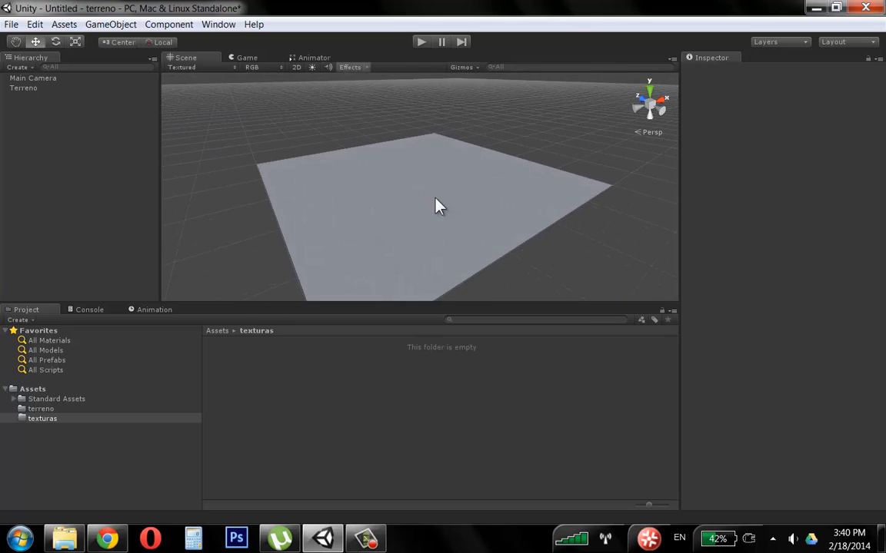
{"action": "middle_click_drag", "start_coordinate": [459, 132], "coordinate": [432, 178]}
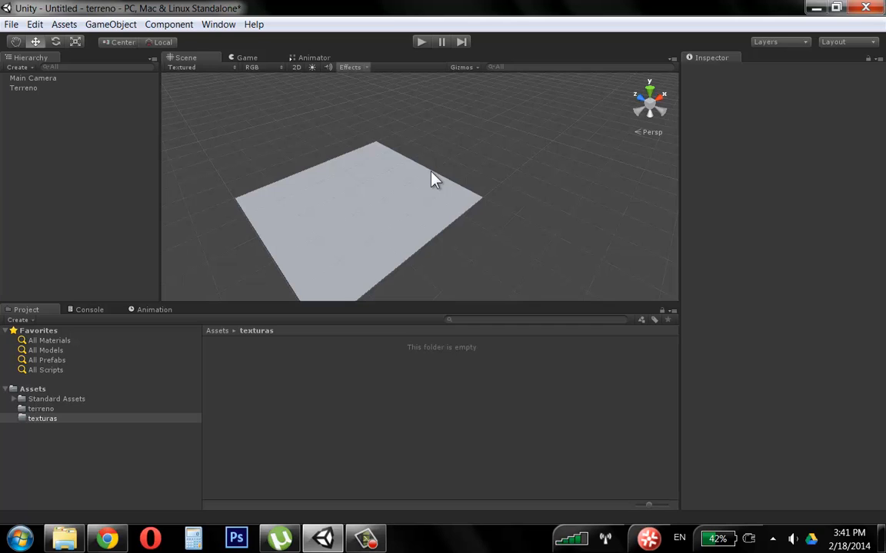
{"action": "left_click_drag", "start_coordinate": [431, 179], "coordinate": [398, 135], "text": "alt"}
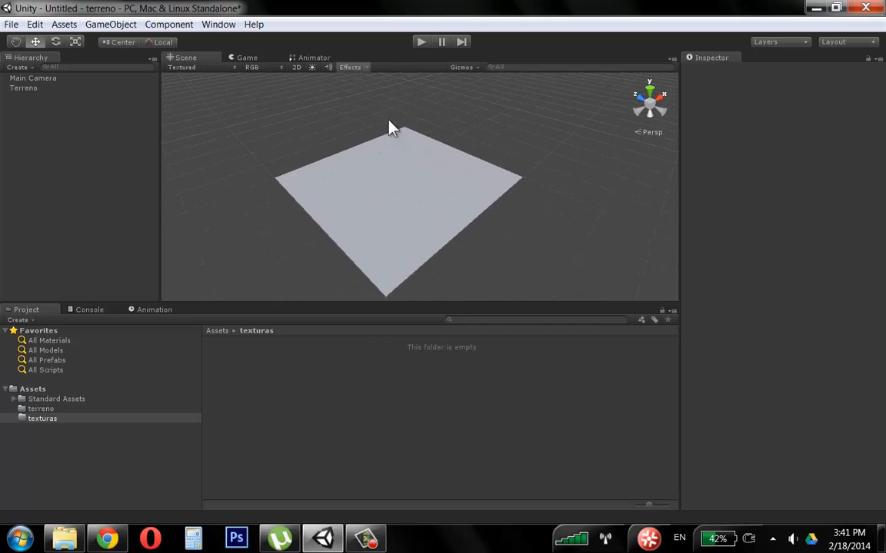
{"action": "left_click", "coordinate": [113, 25]}
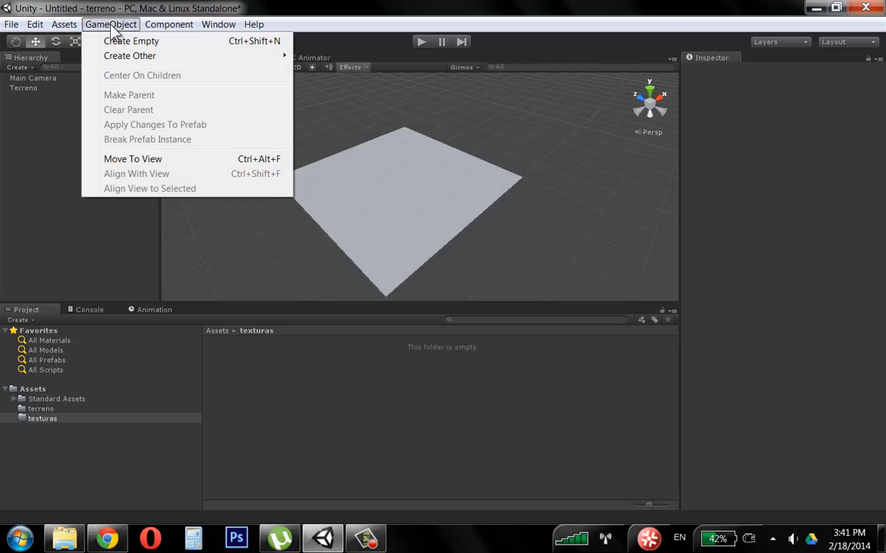
{"action": "left_click", "coordinate": [113, 24]}
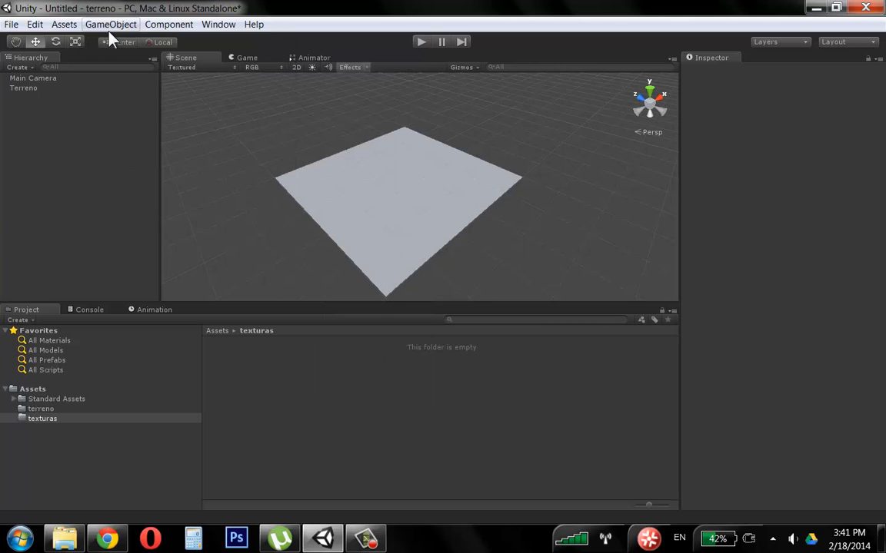
{"action": "left_click", "coordinate": [111, 24]}
{"action": "mouse_move", "coordinate": [116, 58]}
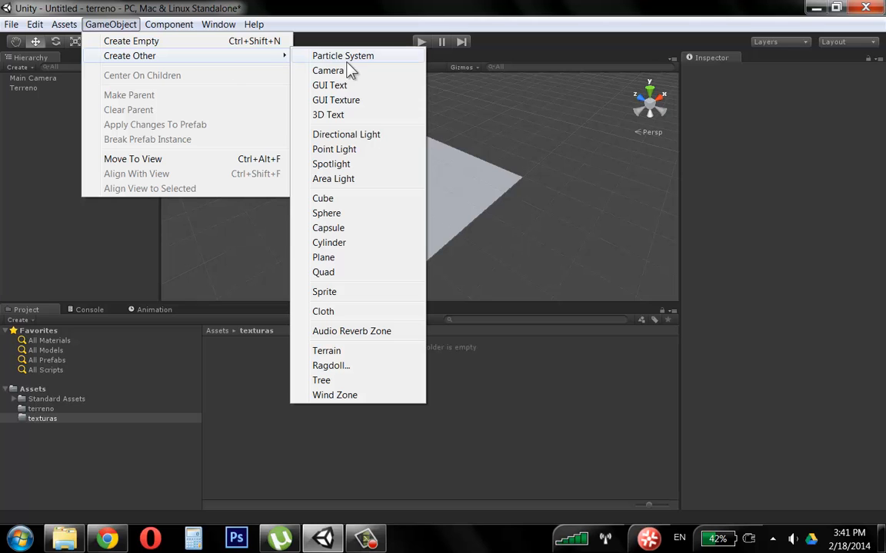
{"action": "left_click", "coordinate": [346, 135]}
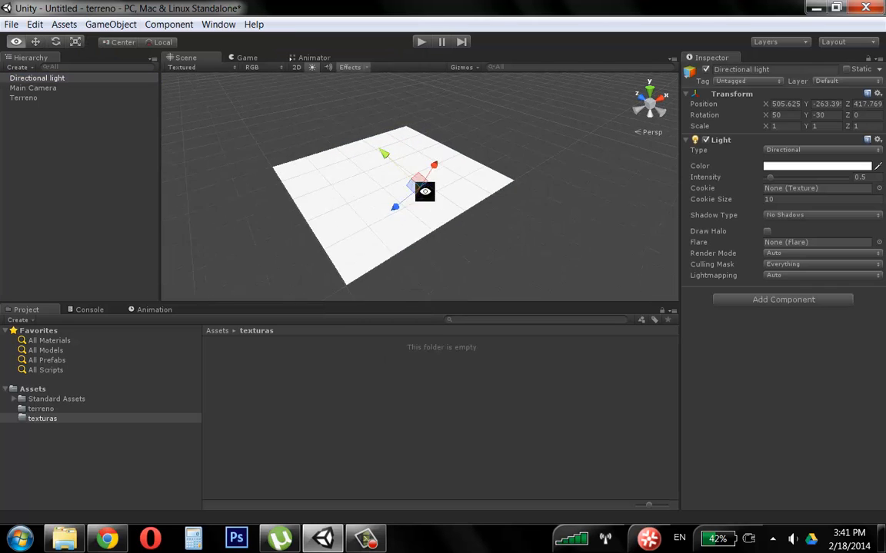
Switch the handles to Global orientation and move the directional light above the terrain's edge, to about Y 198 and Z -29.
{"action": "left_click_drag", "start_coordinate": [424, 191], "coordinate": [476, 151], "text": "alt"}
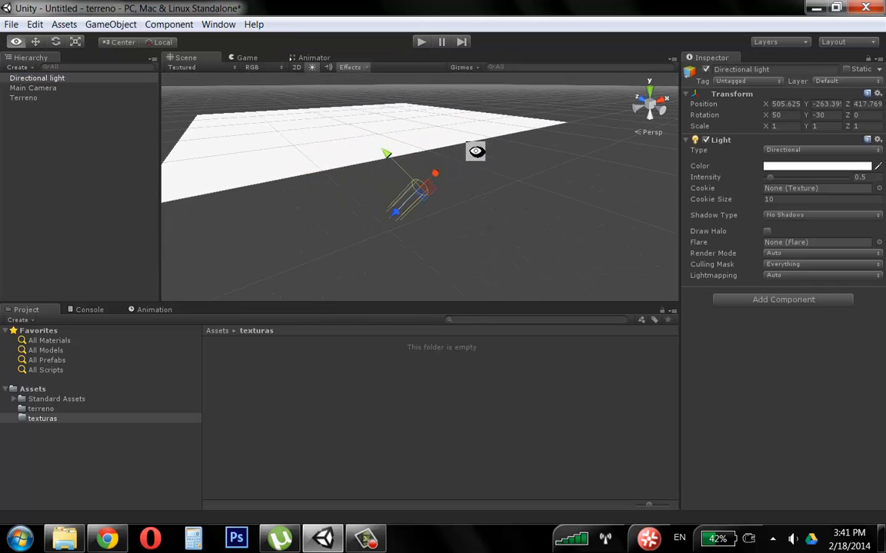
{"action": "scroll", "coordinate": [476, 151], "scroll_direction": "down", "scroll_amount": 4, "text": "alt"}
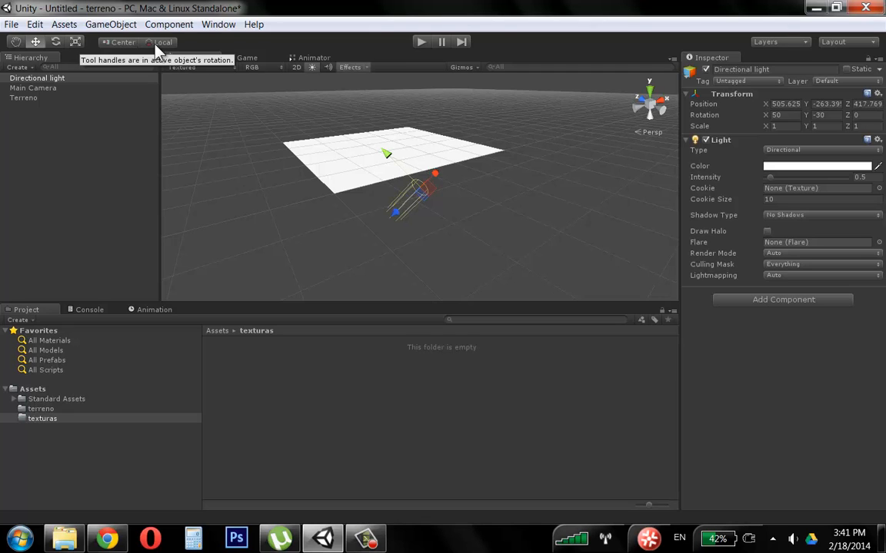
{"action": "left_click", "coordinate": [158, 42]}
{"action": "left_click_drag", "start_coordinate": [422, 150], "coordinate": [462, 181]}
{"action": "left_click_drag", "start_coordinate": [357, 117], "coordinate": [466, 123]}
{"action": "left_click_drag", "start_coordinate": [480, 143], "coordinate": [475, 204], "text": "alt"}
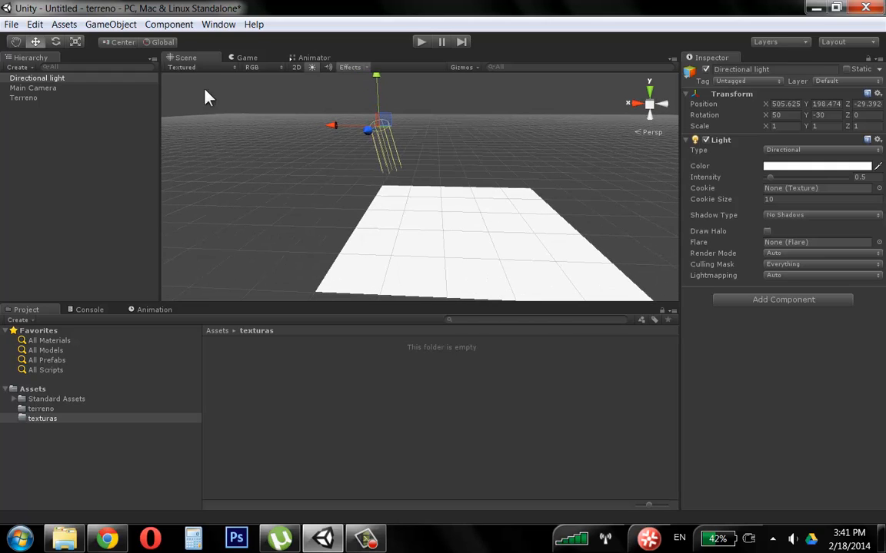
Rotate the directional light with Local handles to about X 27, Y -53, Z -7.
{"action": "left_click", "coordinate": [162, 43]}
{"action": "key", "text": "e"}
{"action": "left_click_drag", "start_coordinate": [397, 149], "coordinate": [342, 114]}
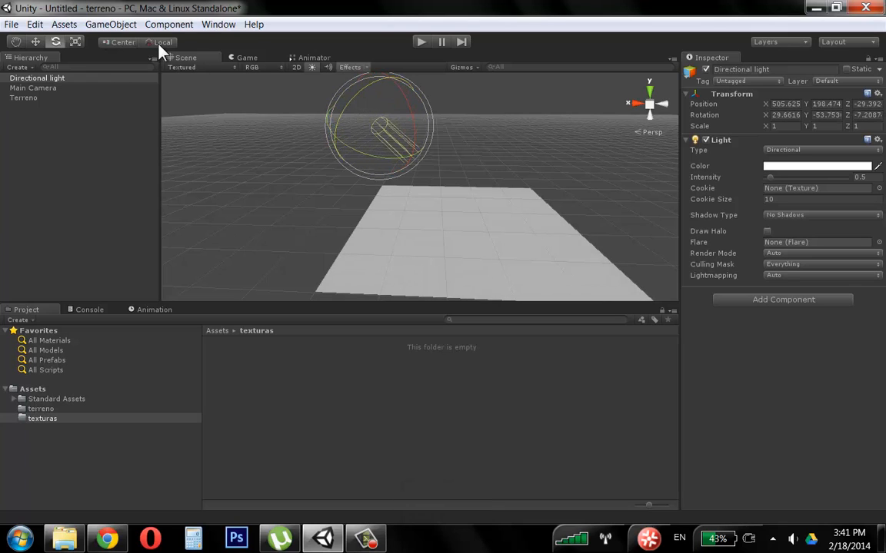
{"action": "mouse_move", "coordinate": [405, 116]}
{"action": "left_mouse_down"}
{"action": "mouse_move", "coordinate": [409, 103]}
{"action": "mouse_move", "coordinate": [409, 112]}
{"action": "left_mouse_up"}
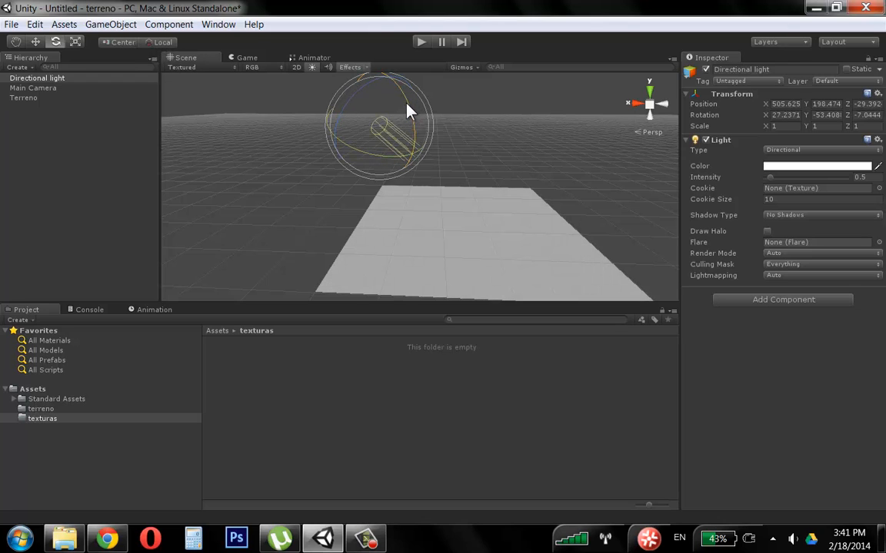
Compare Global and Local handle orientations, return to Local, and tilt the directional light to about 30° around X.
{"action": "left_click", "coordinate": [159, 44]}
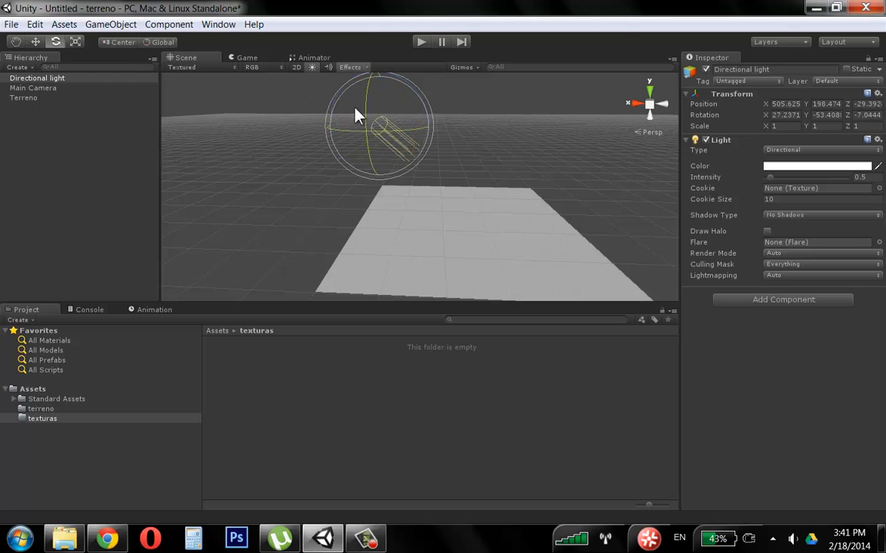
{"action": "key", "text": "w"}
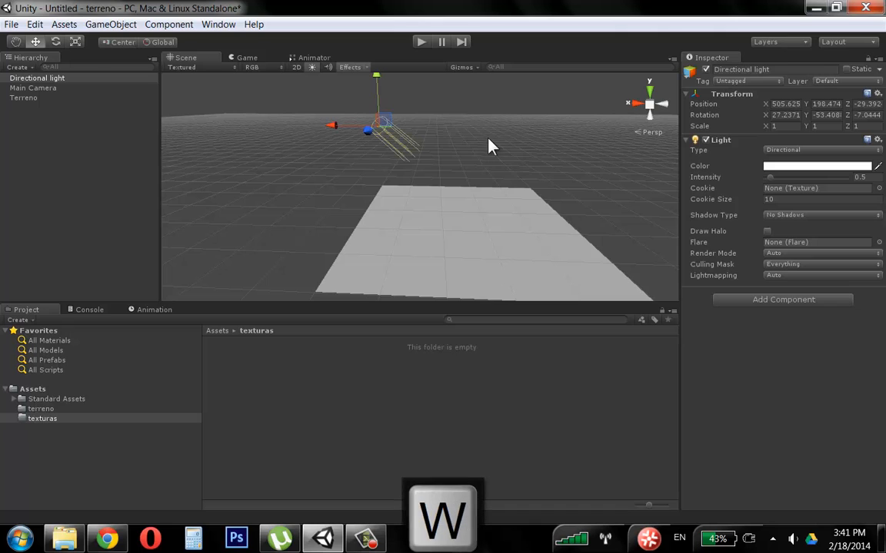
{"action": "left_click_drag", "start_coordinate": [488, 144], "coordinate": [507, 185], "text": "alt"}
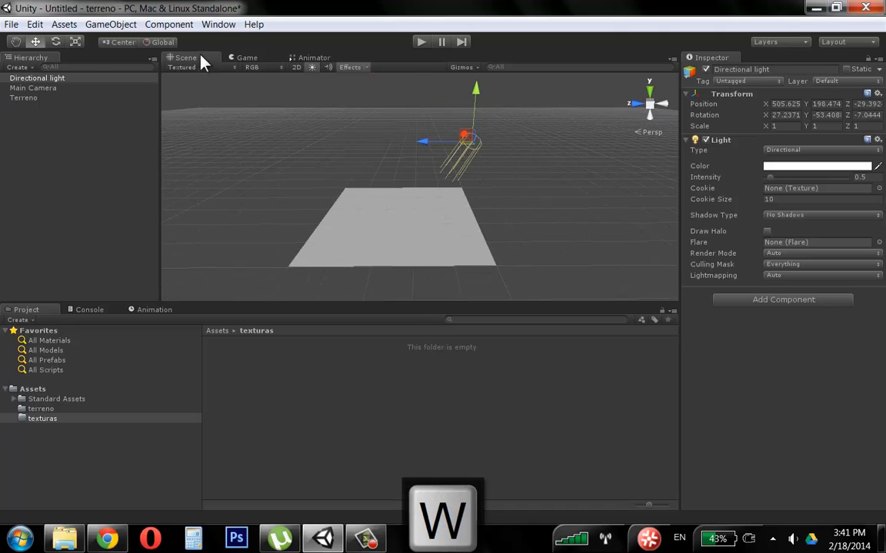
{"action": "left_click", "coordinate": [162, 43]}
{"action": "left_click_drag", "start_coordinate": [218, 75], "coordinate": [573, 119], "text": "alt"}
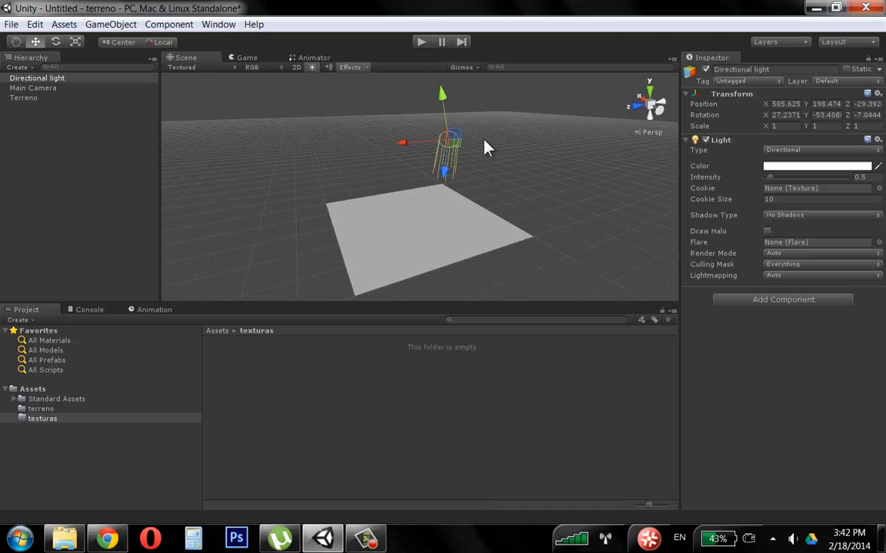
{"action": "key", "text": "e"}
{"action": "left_click_drag", "start_coordinate": [484, 145], "coordinate": [580, 151], "text": "alt"}
{"action": "mouse_move", "coordinate": [428, 132]}
{"action": "left_mouse_down"}
{"action": "mouse_move", "coordinate": [427, 116]}
{"action": "mouse_move", "coordinate": [431, 155]}
{"action": "mouse_move", "coordinate": [429, 148]}
{"action": "left_mouse_up"}
{"action": "mouse_move", "coordinate": [514, 184]}
{"action": "left_mouse_down", "text": "alt"}
{"action": "mouse_move", "coordinate": [323, 210]}
{"action": "mouse_move", "coordinate": [322, 224]}
{"action": "mouse_move", "coordinate": [415, 224]}
{"action": "mouse_move", "coordinate": [380, 164]}
{"action": "mouse_move", "coordinate": [395, 270]}
{"action": "mouse_move", "coordinate": [377, 245]}
{"action": "mouse_move", "coordinate": [346, 246]}
{"action": "mouse_move", "coordinate": [434, 246]}
{"action": "mouse_move", "coordinate": [427, 253]}
{"action": "mouse_move", "coordinate": [427, 196]}
{"action": "left_mouse_up", "text": "alt"}
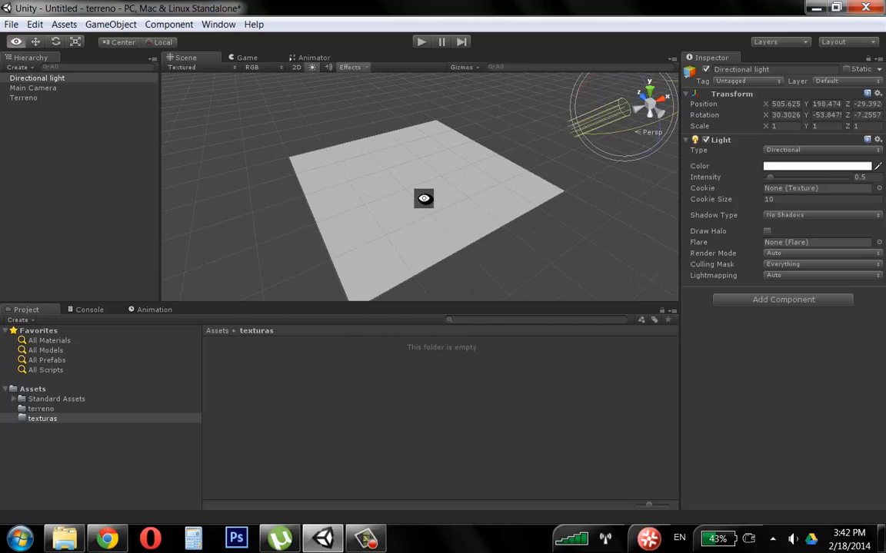
Try the directional light's Shadow Type as Hard Shadows and No Shadows, and set it to Hard Shadows.
{"action": "left_click", "coordinate": [848, 218]}
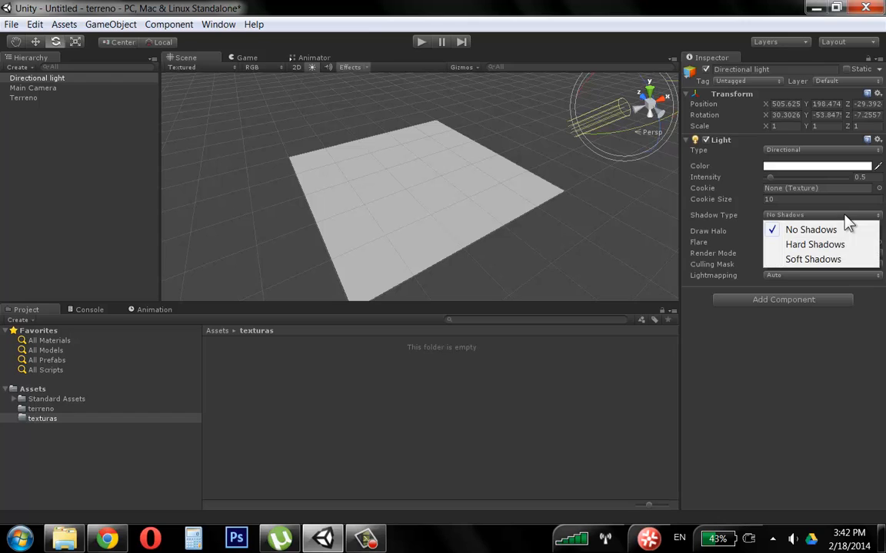
{"action": "left_click", "coordinate": [846, 244]}
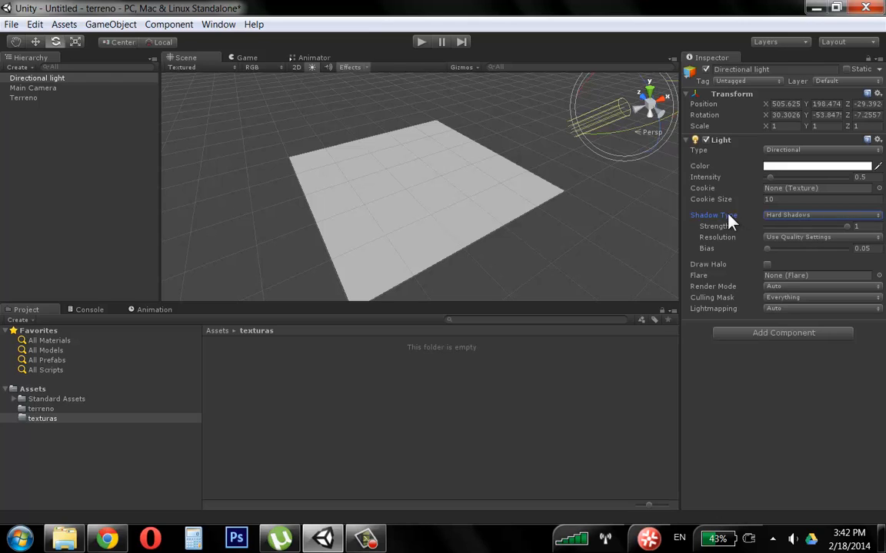
{"action": "left_click", "coordinate": [821, 216]}
{"action": "left_click", "coordinate": [829, 230]}
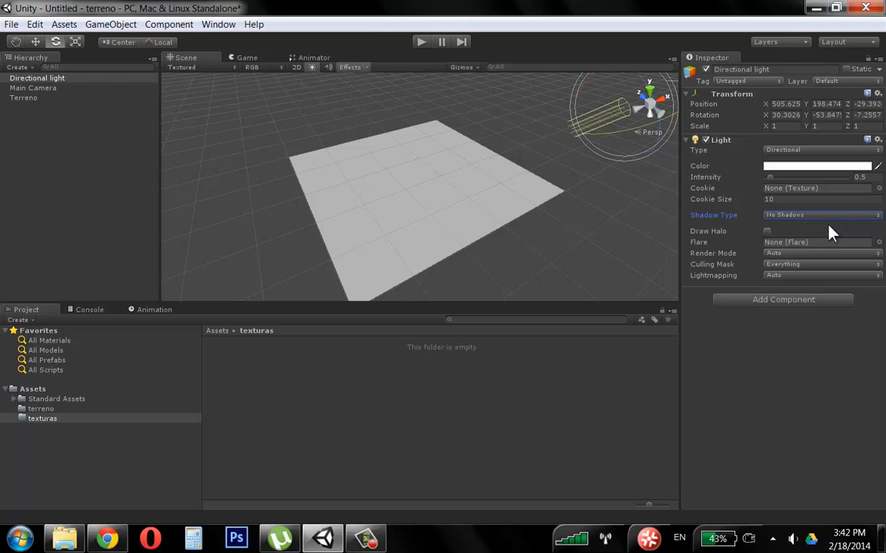
{"action": "left_click", "coordinate": [778, 216]}
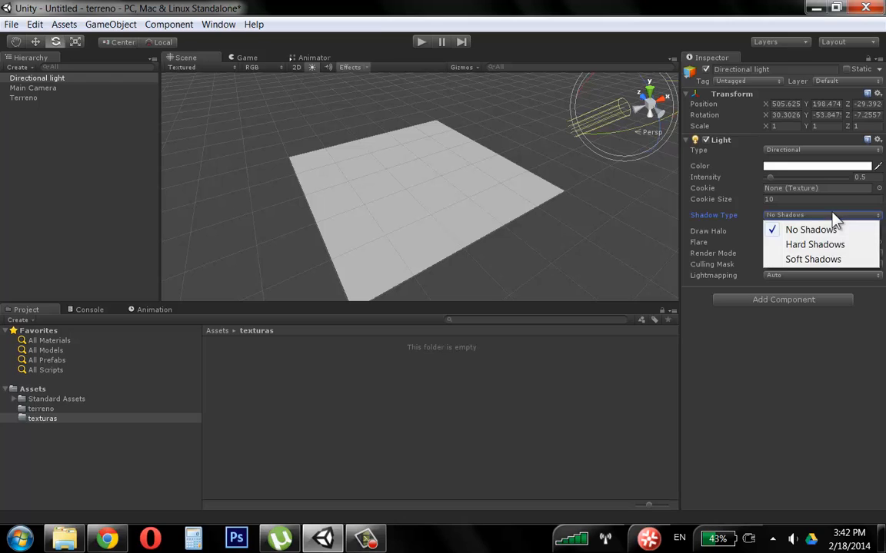
{"action": "left_click", "coordinate": [822, 243]}
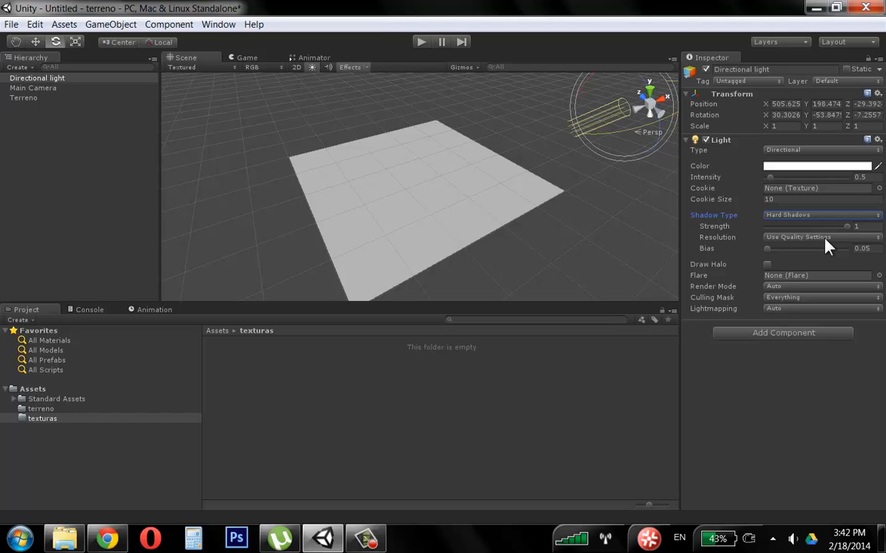
Activate the Raise / Lower Terrain tool on Terreno and choose the rough round brush ending the first row of brushes.
{"action": "left_click", "coordinate": [385, 162]}
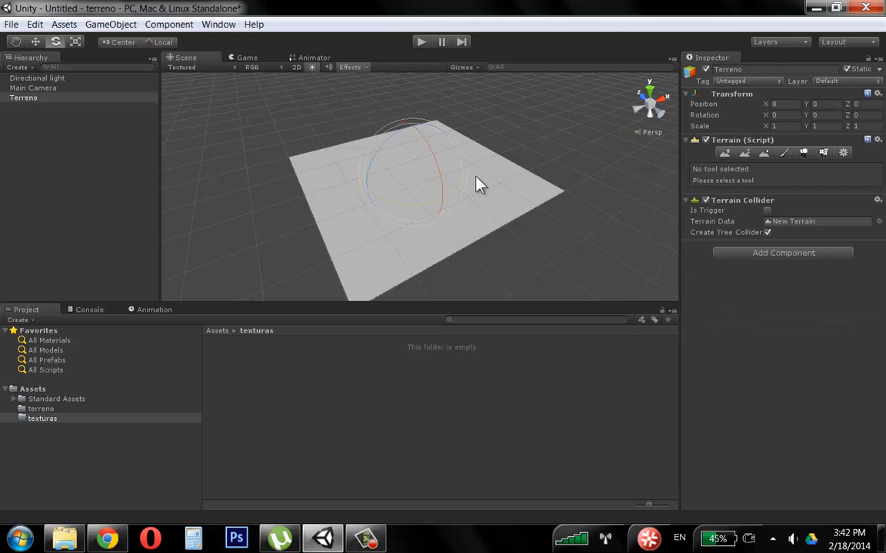
{"action": "left_click", "coordinate": [729, 151]}
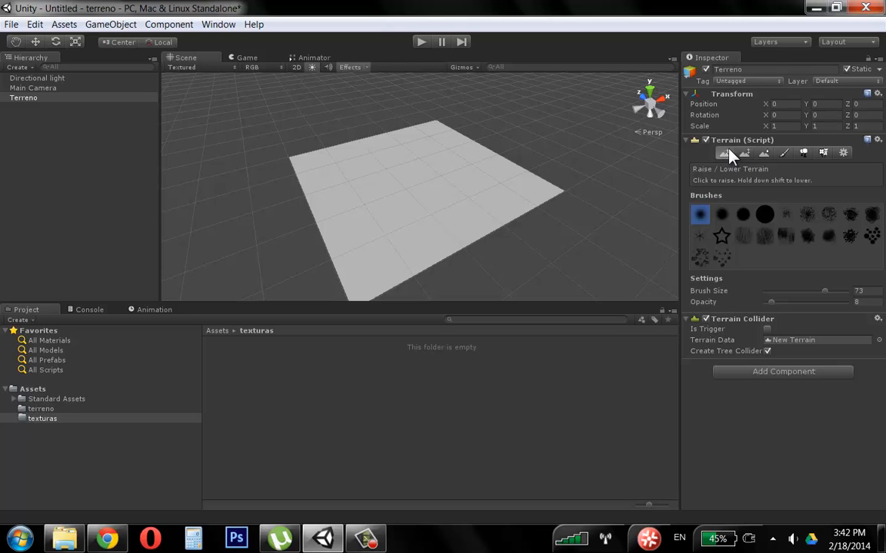
{"action": "left_click", "coordinate": [721, 214]}
{"action": "left_click", "coordinate": [743, 215]}
{"action": "left_click", "coordinate": [849, 216]}
{"action": "left_click", "coordinate": [870, 217]}
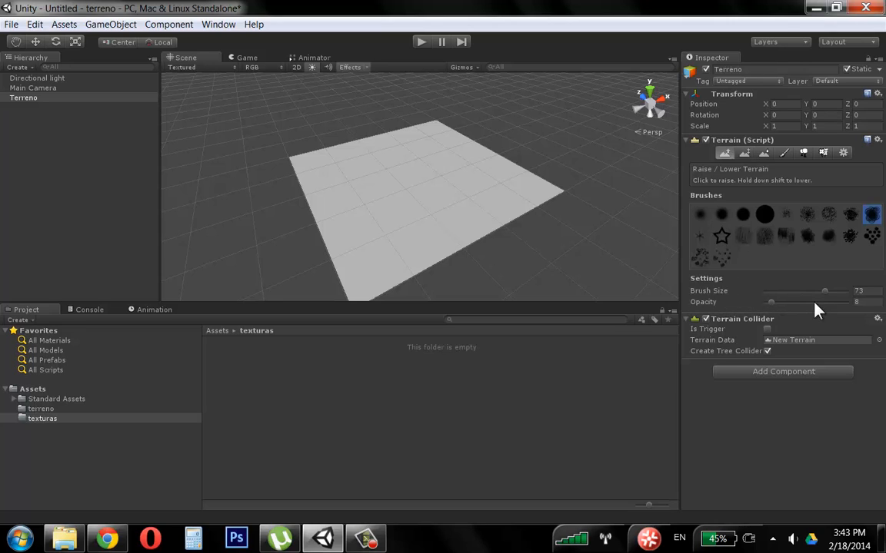
Collapse the Terrain Collider settings and raise a low, curved hill near the terrain's far corner at brush opacity 8.
{"action": "left_click", "coordinate": [687, 319]}
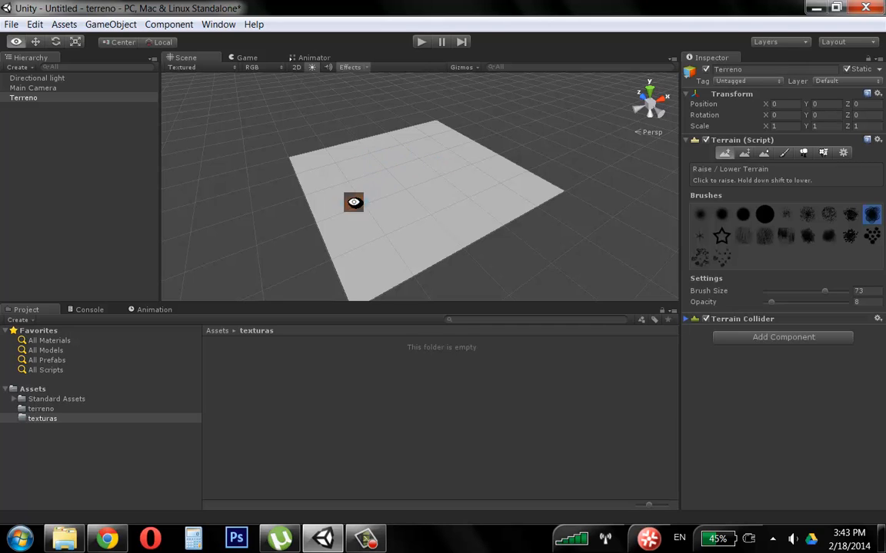
{"action": "right_click_drag", "start_coordinate": [366, 202], "coordinate": [467, 170], "text": "alt"}
{"action": "right_click_drag", "start_coordinate": [424, 219], "coordinate": [541, 148], "text": "alt"}
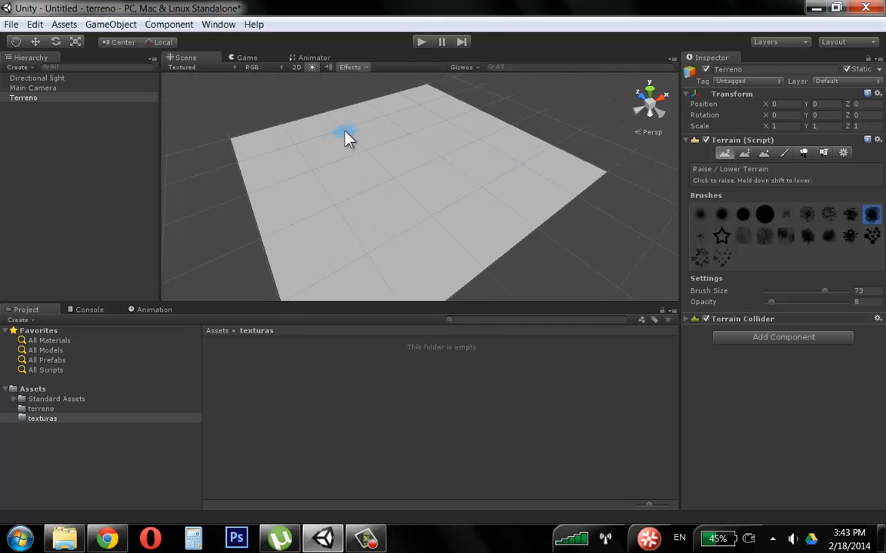
{"action": "mouse_move", "coordinate": [322, 154]}
{"action": "left_mouse_down"}
{"action": "mouse_move", "coordinate": [376, 132]}
{"action": "mouse_move", "coordinate": [316, 174]}
{"action": "mouse_move", "coordinate": [352, 136]}
{"action": "mouse_move", "coordinate": [343, 160]}
{"action": "mouse_move", "coordinate": [381, 134]}
{"action": "mouse_move", "coordinate": [368, 125]}
{"action": "mouse_move", "coordinate": [342, 160]}
{"action": "mouse_move", "coordinate": [335, 190]}
{"action": "mouse_move", "coordinate": [361, 144]}
{"action": "left_mouse_up"}
Choose the large solid round brush, set its opacity to 81, and raise a steep ridge along the existing hill.
{"action": "left_click", "coordinate": [764, 215]}
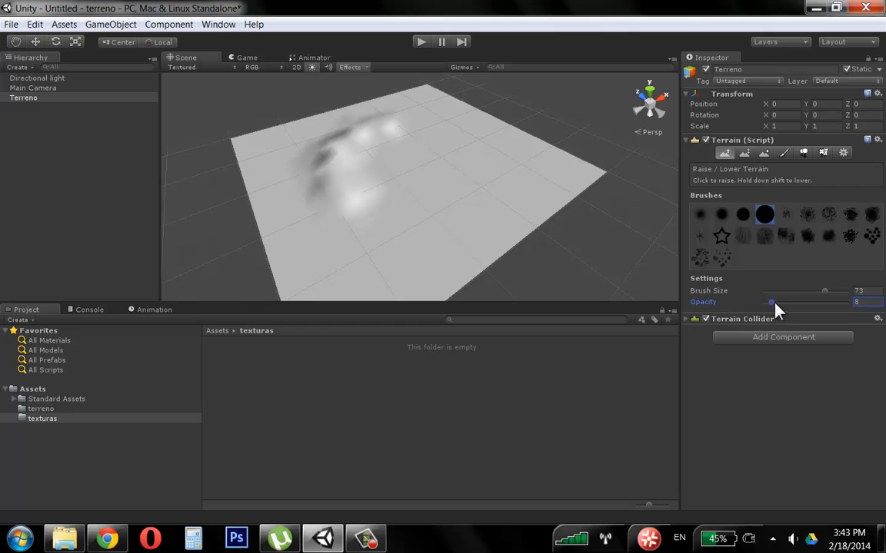
{"action": "left_click_drag", "start_coordinate": [772, 303], "coordinate": [830, 303]}
{"action": "mouse_move", "coordinate": [431, 113]}
{"action": "left_mouse_down"}
{"action": "mouse_move", "coordinate": [348, 151]}
{"action": "mouse_move", "coordinate": [352, 190]}
{"action": "left_mouse_up"}
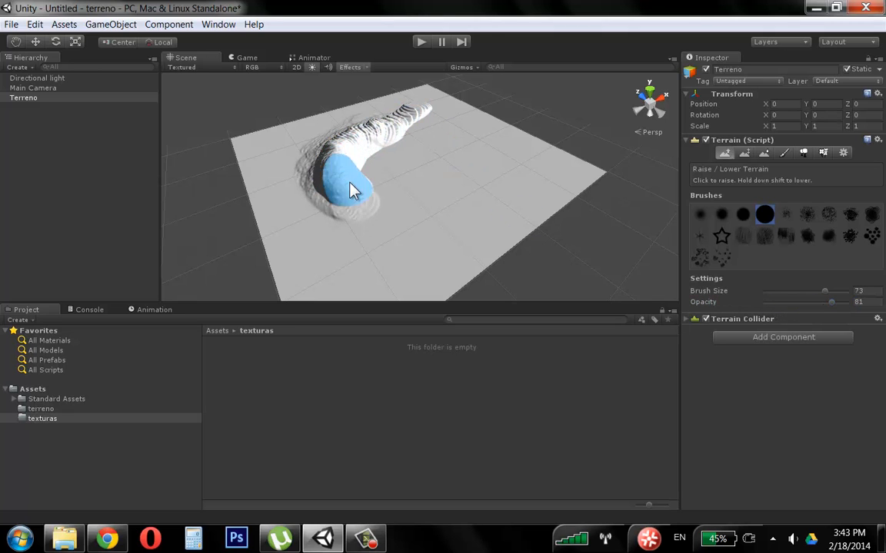
{"action": "mouse_move", "coordinate": [425, 198]}
{"action": "left_mouse_down", "text": "alt"}
{"action": "mouse_move", "coordinate": [277, 168]}
{"action": "mouse_move", "coordinate": [494, 158]}
{"action": "left_mouse_up", "text": "alt"}
{"action": "middle_click_drag", "start_coordinate": [494, 158], "coordinate": [350, 125]}
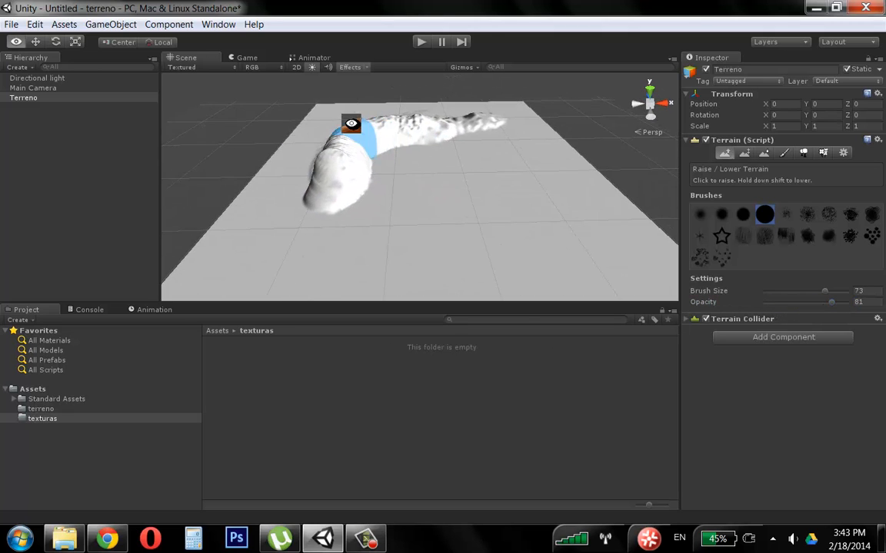
Set the brush opacity to 100, try a raising stroke across the terrain, and undo that stroke.
{"action": "left_click_drag", "start_coordinate": [836, 304], "coordinate": [855, 302]}
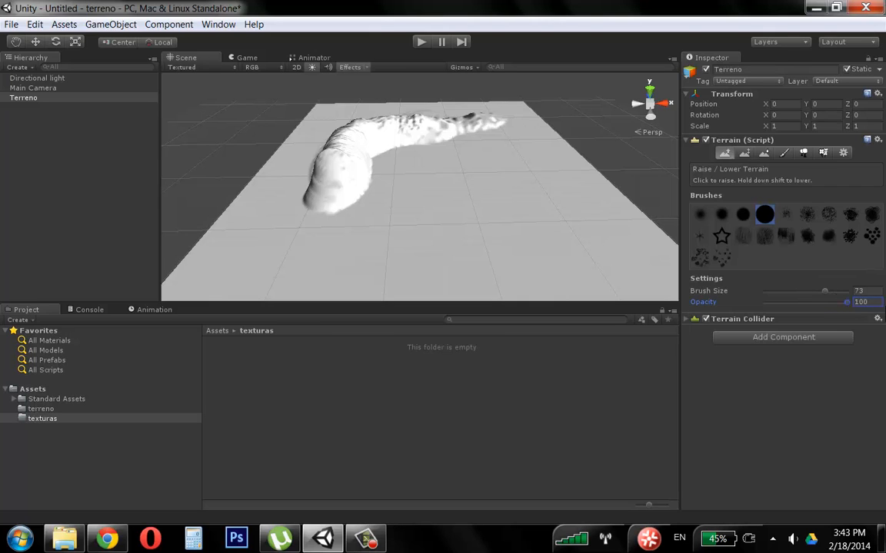
{"action": "mouse_move", "coordinate": [460, 184]}
{"action": "left_mouse_down"}
{"action": "mouse_move", "coordinate": [474, 152]}
{"action": "mouse_move", "coordinate": [443, 200]}
{"action": "mouse_move", "coordinate": [412, 223]}
{"action": "mouse_move", "coordinate": [316, 175]}
{"action": "mouse_move", "coordinate": [326, 155]}
{"action": "left_mouse_up"}
{"action": "key", "text": "ctrl+z"}
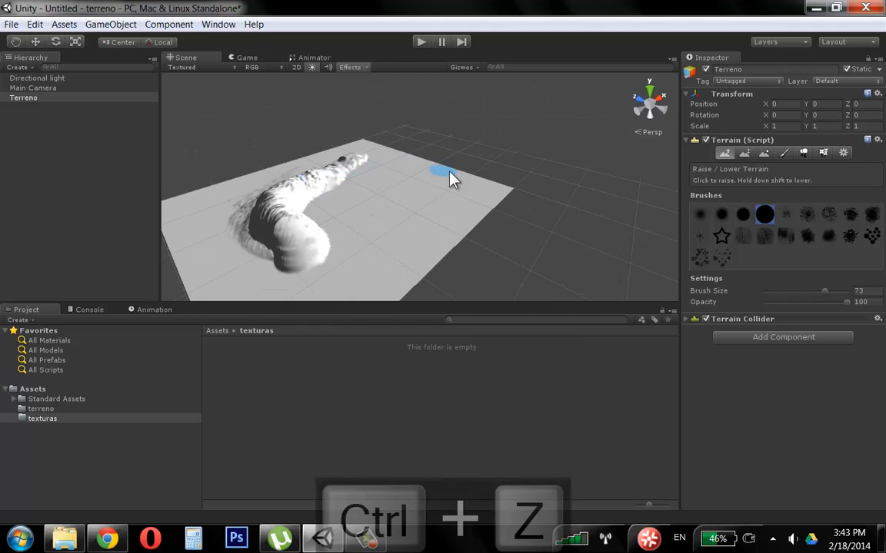
Choose the soft round brush, set its opacity to 23, and raise gentle low hills alongside the curved ridge.
{"action": "left_click_drag", "start_coordinate": [450, 171], "coordinate": [326, 227], "text": "alt"}
{"action": "left_click", "coordinate": [785, 302]}
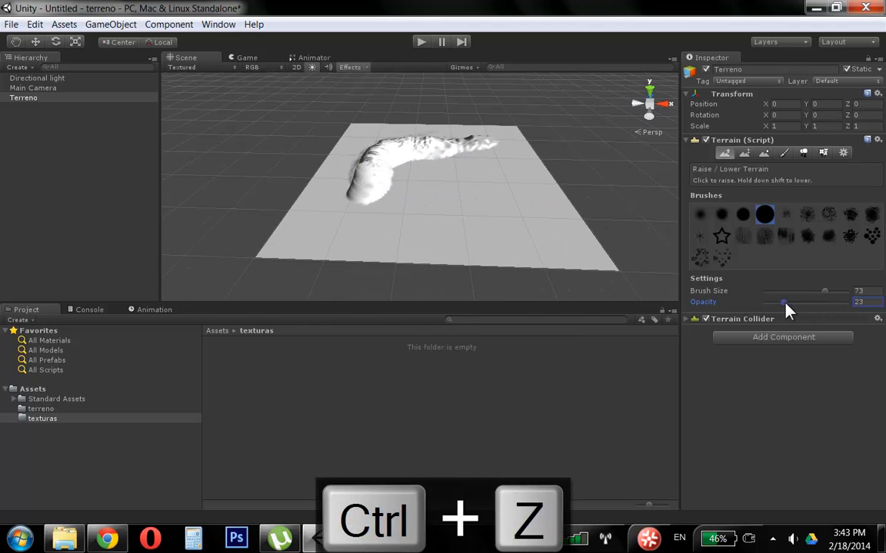
{"action": "left_click", "coordinate": [721, 215]}
{"action": "mouse_move", "coordinate": [445, 188]}
{"action": "left_mouse_down"}
{"action": "mouse_move", "coordinate": [439, 170]}
{"action": "mouse_move", "coordinate": [415, 184]}
{"action": "left_mouse_up"}
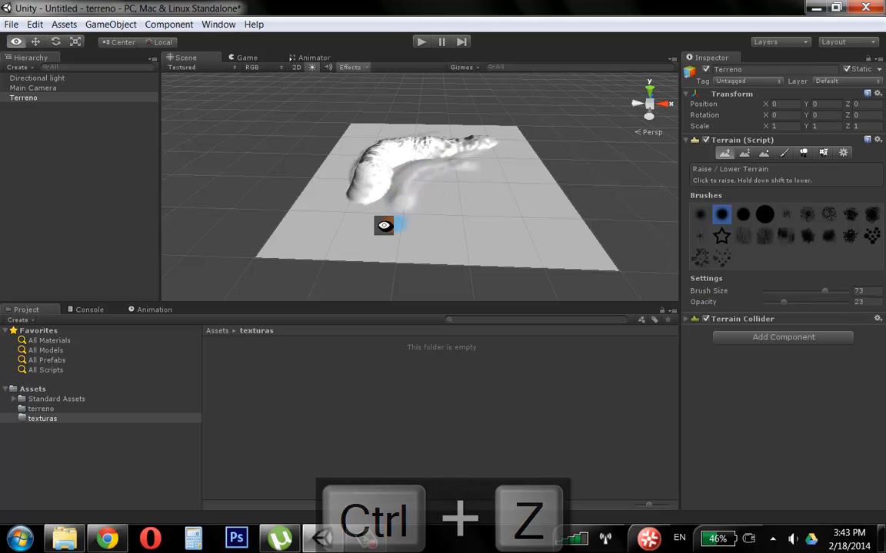
{"action": "mouse_move", "coordinate": [383, 226]}
{"action": "left_mouse_down", "text": "alt"}
{"action": "mouse_move", "coordinate": [387, 245]}
{"action": "mouse_move", "coordinate": [627, 156]}
{"action": "mouse_move", "coordinate": [391, 207]}
{"action": "left_mouse_up", "text": "alt"}
{"action": "right_click_drag", "start_coordinate": [391, 207], "coordinate": [612, 204], "text": "alt"}
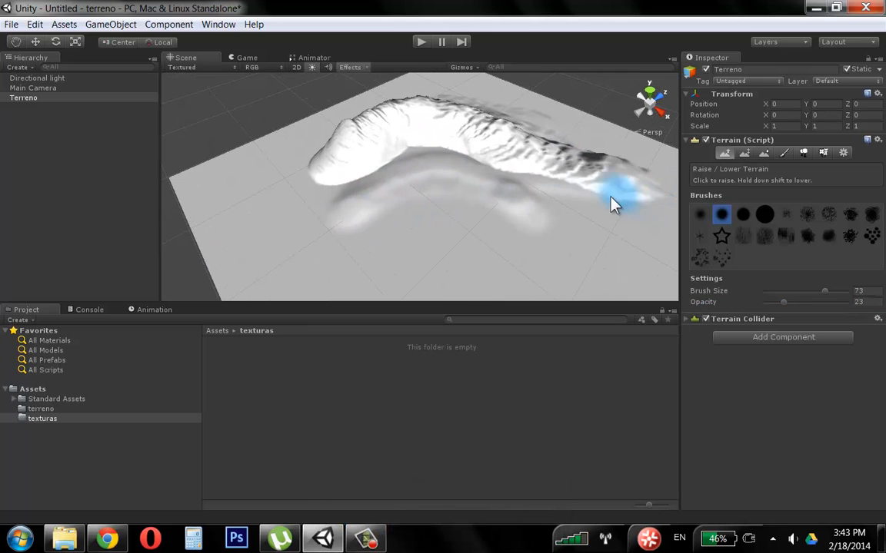
{"action": "mouse_move", "coordinate": [613, 204]}
{"action": "left_mouse_down"}
{"action": "mouse_move", "coordinate": [480, 166]}
{"action": "mouse_move", "coordinate": [381, 178]}
{"action": "mouse_move", "coordinate": [377, 140]}
{"action": "mouse_move", "coordinate": [359, 130]}
{"action": "mouse_move", "coordinate": [530, 137]}
{"action": "mouse_move", "coordinate": [355, 146]}
{"action": "left_mouse_up"}
{"action": "mouse_move", "coordinate": [437, 198]}
{"action": "left_mouse_down", "text": "alt"}
{"action": "mouse_move", "coordinate": [599, 212]}
{"action": "mouse_move", "coordinate": [486, 211]}
{"action": "mouse_move", "coordinate": [563, 241]}
{"action": "left_mouse_up", "text": "alt"}
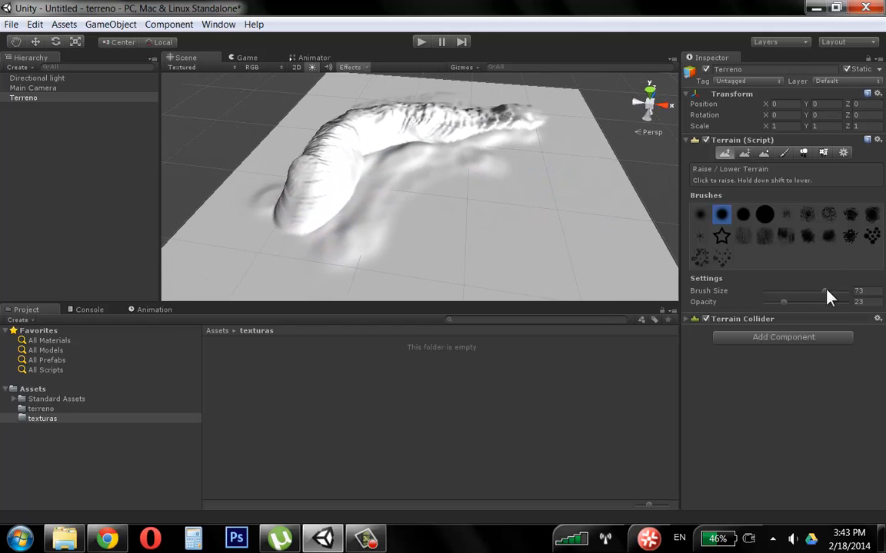
Raise broad hills on the flat ground beside the ridge at brush size 100, and a thin winding trail at size 10.
{"action": "left_click_drag", "start_coordinate": [825, 292], "coordinate": [849, 292]}
{"action": "mouse_move", "coordinate": [393, 182]}
{"action": "left_mouse_down"}
{"action": "mouse_move", "coordinate": [459, 211]}
{"action": "mouse_move", "coordinate": [534, 197]}
{"action": "mouse_move", "coordinate": [537, 170]}
{"action": "left_mouse_up"}
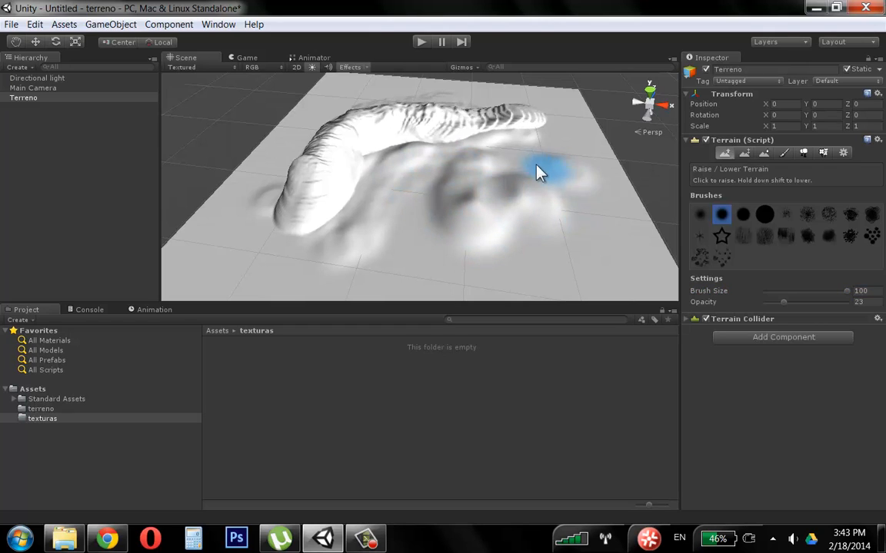
{"action": "left_click_drag", "start_coordinate": [846, 292], "coordinate": [773, 299]}
{"action": "left_click_drag", "start_coordinate": [484, 209], "coordinate": [440, 235]}
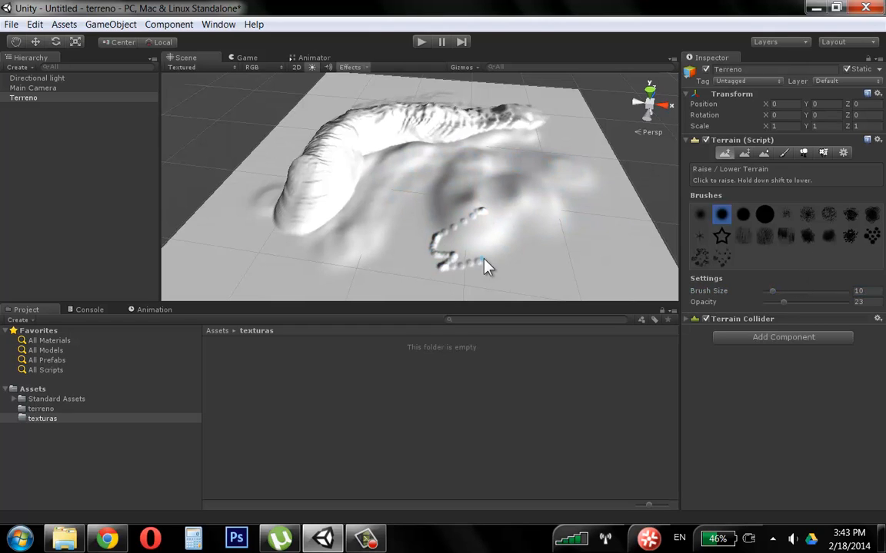
Set the brush size to 66 and raise the ground around the thin winding trail.
{"action": "left_click_drag", "start_coordinate": [773, 293], "coordinate": [819, 292]}
{"action": "left_click_drag", "start_coordinate": [482, 250], "coordinate": [480, 253]}
{"action": "mouse_move", "coordinate": [658, 247]}
{"action": "left_mouse_down", "text": "alt"}
{"action": "mouse_move", "coordinate": [454, 223]}
{"action": "mouse_move", "coordinate": [546, 144]}
{"action": "left_mouse_up", "text": "alt"}
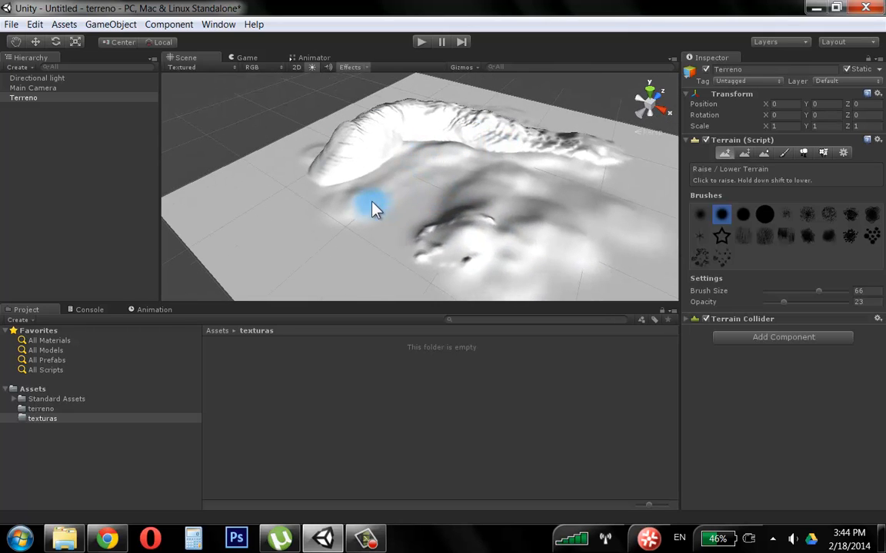
Set the brush size to 100 and lower the curved ridge and the hills around it.
{"action": "left_click_drag", "start_coordinate": [818, 291], "coordinate": [849, 291]}
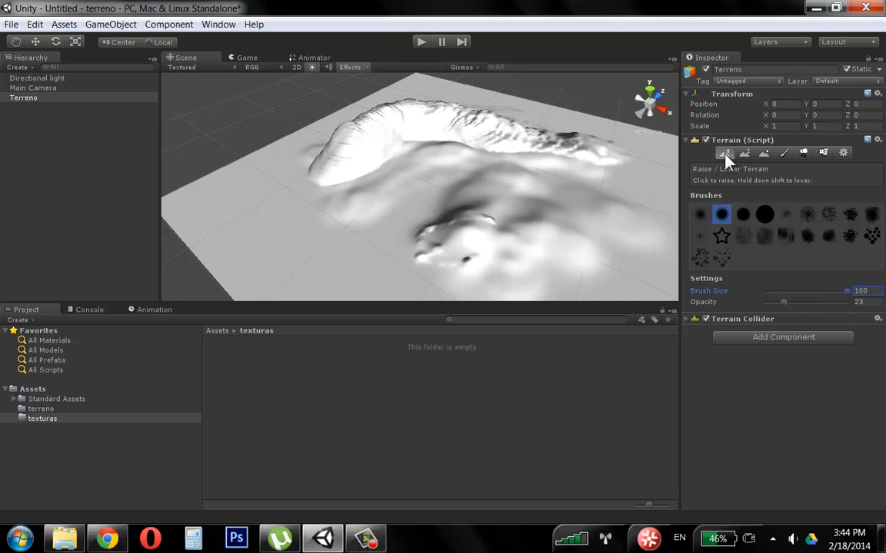
{"action": "mouse_move", "coordinate": [319, 198]}
{"action": "left_mouse_down"}
{"action": "mouse_move", "coordinate": [345, 157]}
{"action": "mouse_move", "coordinate": [344, 198]}
{"action": "mouse_move", "coordinate": [350, 148]}
{"action": "mouse_move", "coordinate": [340, 142]}
{"action": "mouse_move", "coordinate": [346, 154]}
{"action": "mouse_move", "coordinate": [591, 142]}
{"action": "left_mouse_up"}
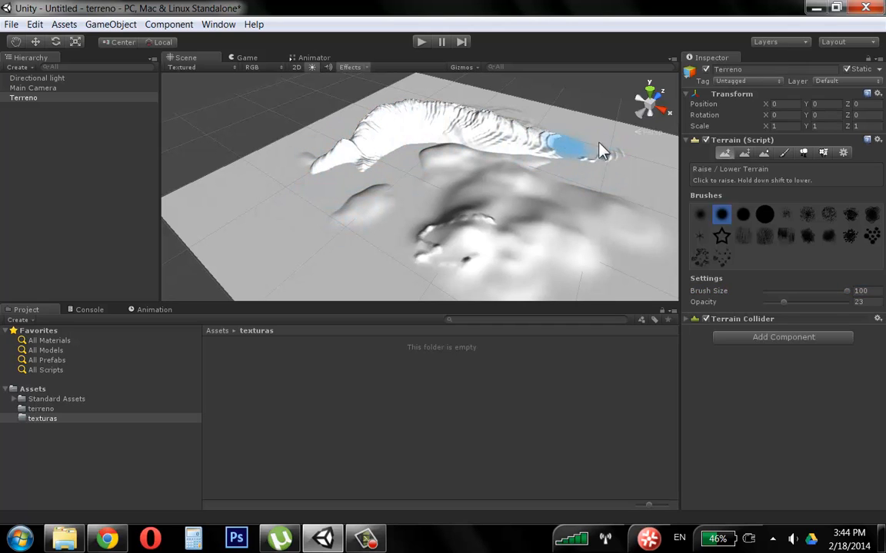
{"action": "mouse_move", "coordinate": [530, 191]}
{"action": "left_mouse_down"}
{"action": "mouse_move", "coordinate": [565, 239]}
{"action": "mouse_move", "coordinate": [452, 254]}
{"action": "left_mouse_up"}
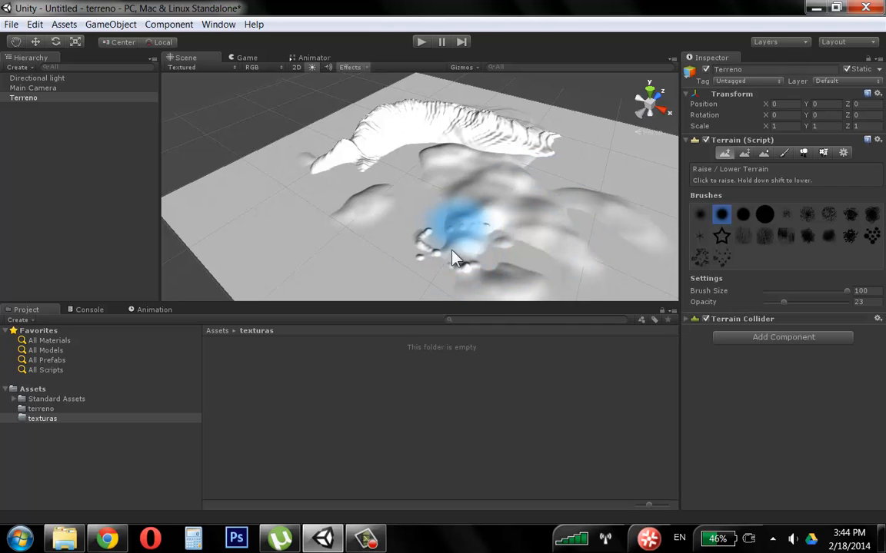
{"action": "mouse_move", "coordinate": [508, 286]}
{"action": "left_mouse_down", "text": "shift"}
{"action": "mouse_move", "coordinate": [422, 225]}
{"action": "mouse_move", "coordinate": [352, 201]}
{"action": "mouse_move", "coordinate": [371, 211]}
{"action": "mouse_move", "coordinate": [349, 142]}
{"action": "mouse_move", "coordinate": [342, 166]}
{"action": "left_mouse_up", "text": "shift"}
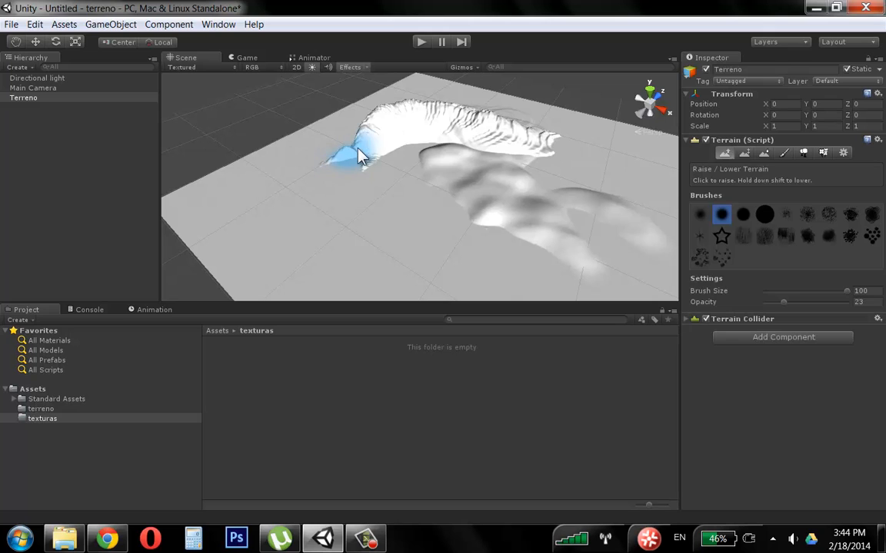
{"action": "mouse_move", "coordinate": [387, 123]}
{"action": "left_mouse_down", "text": "shift"}
{"action": "mouse_move", "coordinate": [426, 120]}
{"action": "mouse_move", "coordinate": [529, 148]}
{"action": "mouse_move", "coordinate": [485, 121]}
{"action": "left_mouse_up", "text": "shift"}
Lower the remaining hills and the rest of the ridge until the whole terrain is flat.
{"action": "left_click_drag", "start_coordinate": [447, 177], "coordinate": [567, 224], "text": "alt"}
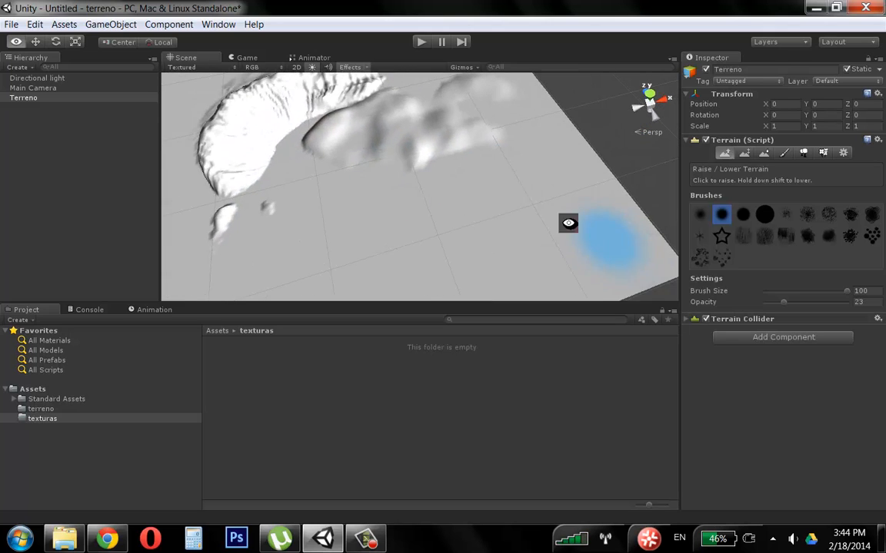
{"action": "mouse_move", "coordinate": [384, 110]}
{"action": "left_mouse_down", "text": "shift"}
{"action": "mouse_move", "coordinate": [405, 108]}
{"action": "mouse_move", "coordinate": [335, 149]}
{"action": "mouse_move", "coordinate": [409, 113]}
{"action": "mouse_move", "coordinate": [461, 158]}
{"action": "mouse_move", "coordinate": [484, 93]}
{"action": "mouse_move", "coordinate": [430, 88]}
{"action": "left_mouse_up", "text": "shift"}
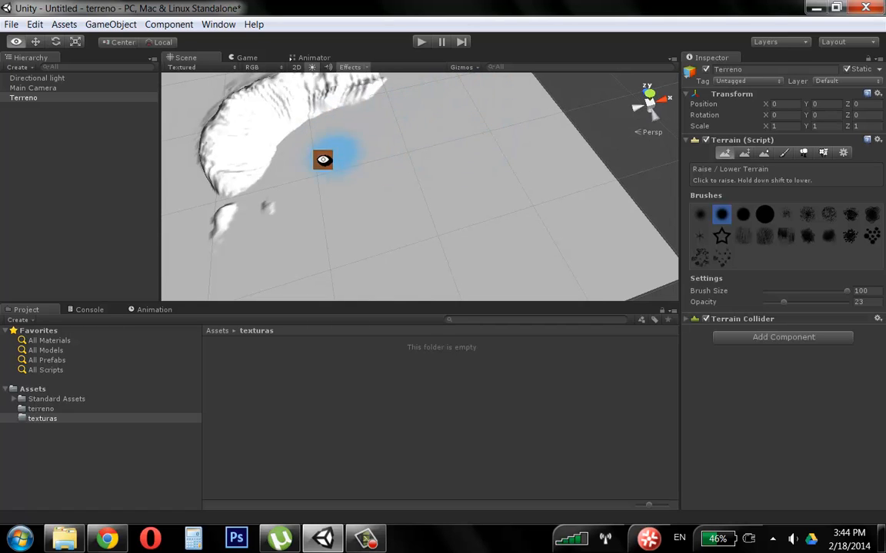
{"action": "middle_click_drag", "start_coordinate": [322, 160], "coordinate": [476, 190]}
{"action": "mouse_move", "coordinate": [340, 172]}
{"action": "left_mouse_down", "text": "shift"}
{"action": "mouse_move", "coordinate": [306, 181]}
{"action": "mouse_move", "coordinate": [309, 195]}
{"action": "mouse_move", "coordinate": [306, 176]}
{"action": "mouse_move", "coordinate": [350, 132]}
{"action": "mouse_move", "coordinate": [352, 103]}
{"action": "mouse_move", "coordinate": [495, 108]}
{"action": "left_mouse_up", "text": "shift"}
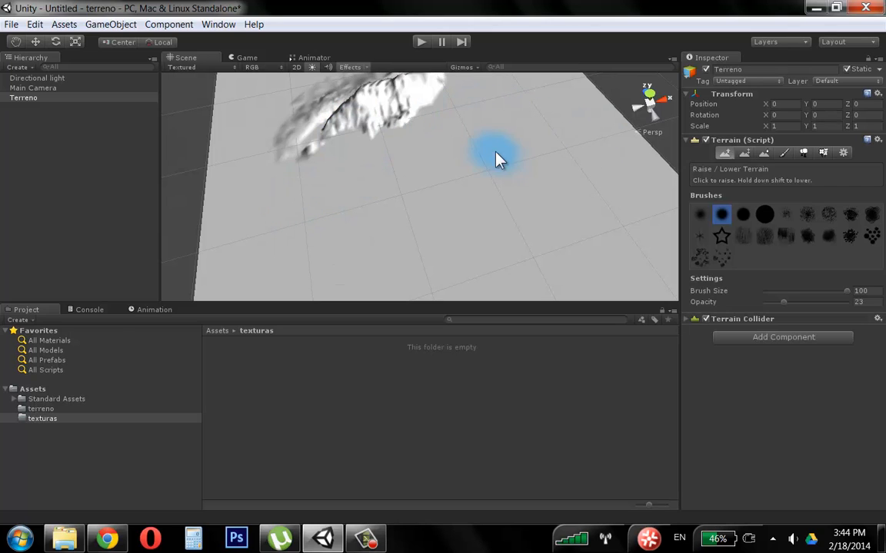
{"action": "mouse_move", "coordinate": [469, 162]}
{"action": "left_mouse_down", "text": "alt"}
{"action": "mouse_move", "coordinate": [382, 139]}
{"action": "mouse_move", "coordinate": [396, 163]}
{"action": "mouse_move", "coordinate": [508, 136]}
{"action": "mouse_move", "coordinate": [396, 133]}
{"action": "mouse_move", "coordinate": [340, 159]}
{"action": "left_mouse_up", "text": "alt"}
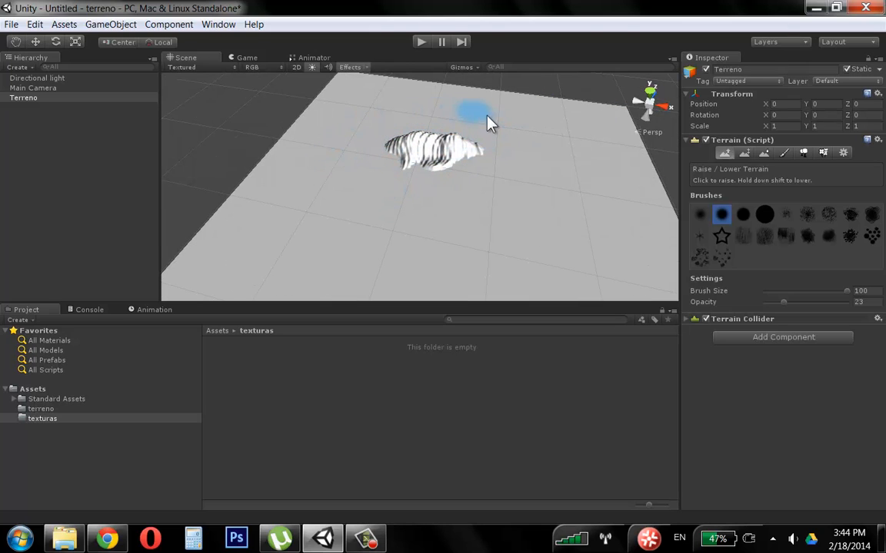
{"action": "left_click_drag", "start_coordinate": [427, 146], "coordinate": [435, 146], "text": "shift"}
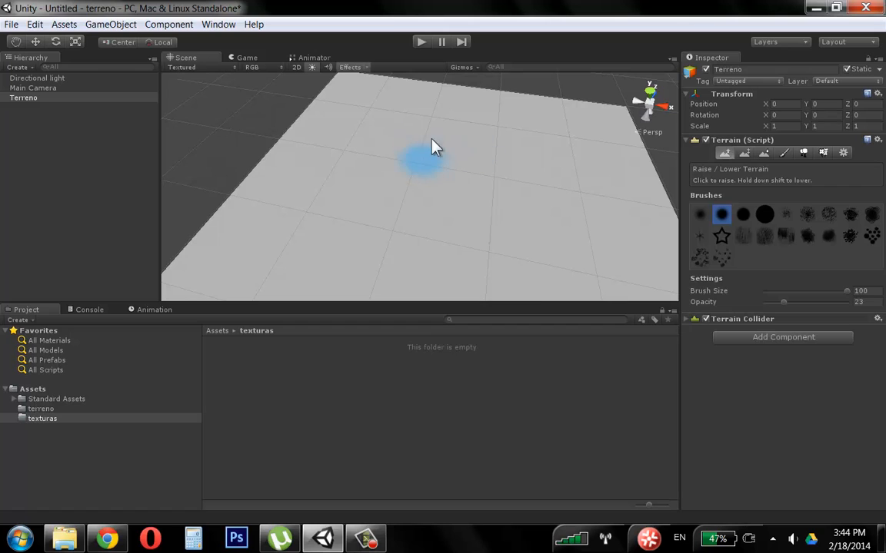
Activate the Paint Height tool and raise a flat-topped plateau at height 60 near the terrain's edge.
{"action": "scroll", "coordinate": [522, 187], "scroll_direction": "down", "scroll_amount": 5}
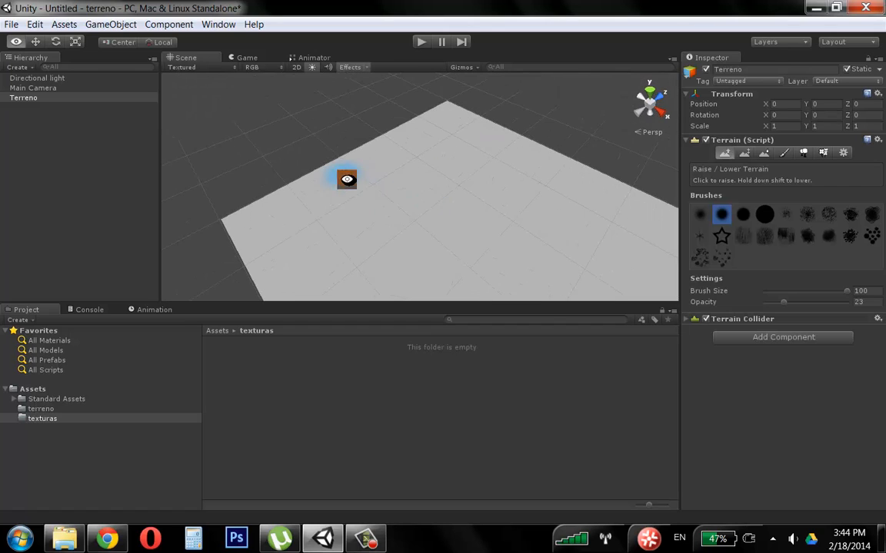
{"action": "left_click", "coordinate": [745, 153]}
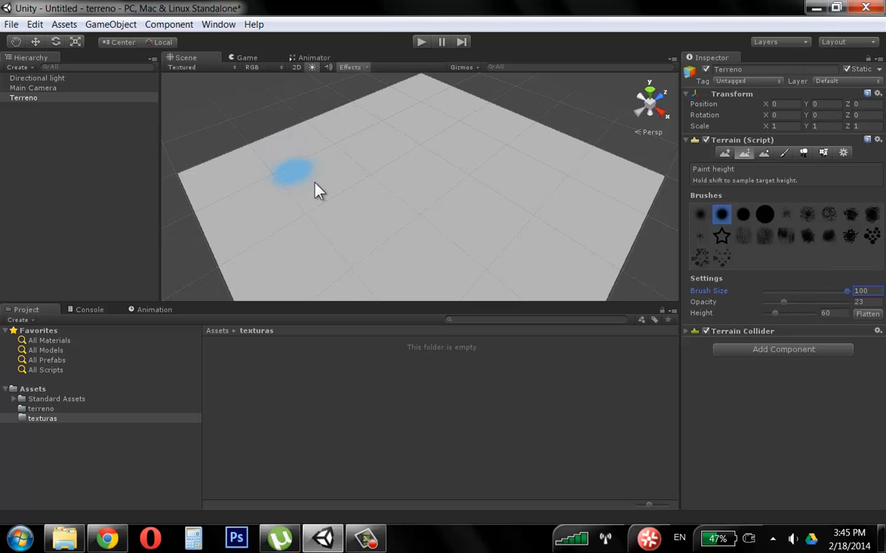
{"action": "mouse_move", "coordinate": [316, 190]}
{"action": "left_mouse_down"}
{"action": "mouse_move", "coordinate": [322, 204]}
{"action": "mouse_move", "coordinate": [339, 191]}
{"action": "mouse_move", "coordinate": [314, 164]}
{"action": "left_mouse_up"}
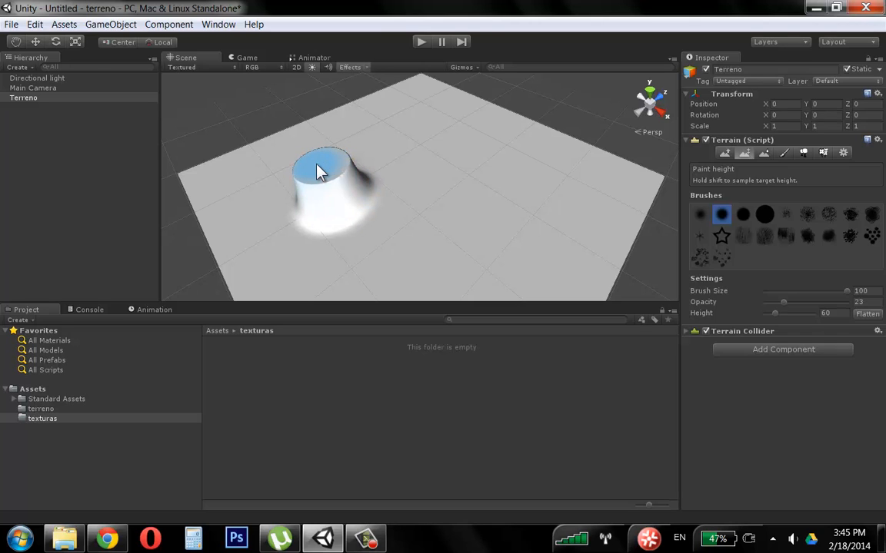
{"action": "left_click_drag", "start_coordinate": [329, 175], "coordinate": [370, 193]}
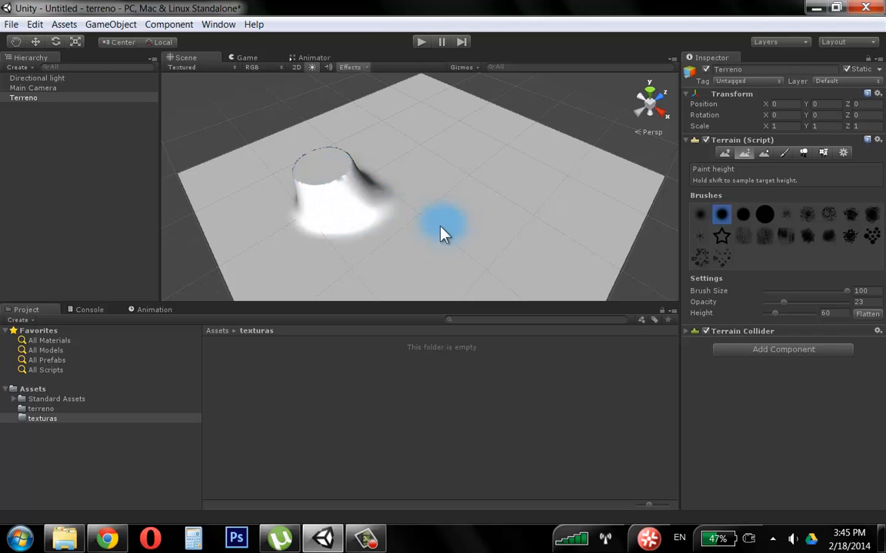
{"action": "left_click_drag", "start_coordinate": [407, 253], "coordinate": [449, 176], "text": "alt"}
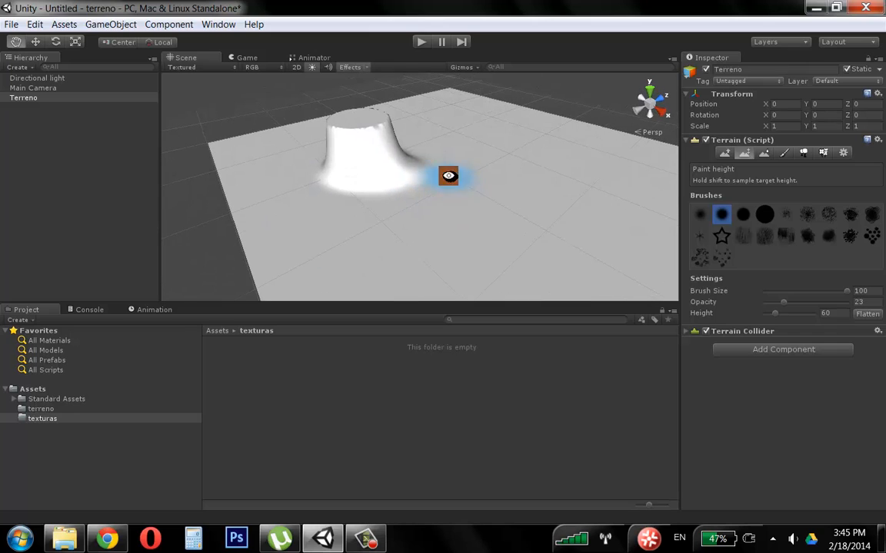
Paint a lower plateau at height 34 against the tall one, and another at height 23 in front of it.
{"action": "left_click", "coordinate": [770, 315]}
{"action": "left_click", "coordinate": [771, 314]}
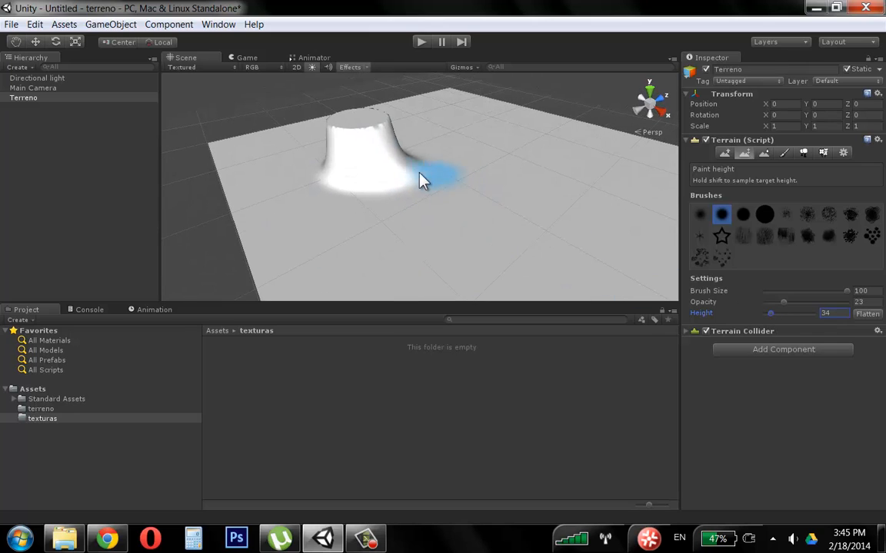
{"action": "mouse_move", "coordinate": [405, 163]}
{"action": "left_mouse_down"}
{"action": "mouse_move", "coordinate": [419, 197]}
{"action": "mouse_move", "coordinate": [516, 230]}
{"action": "left_mouse_up"}
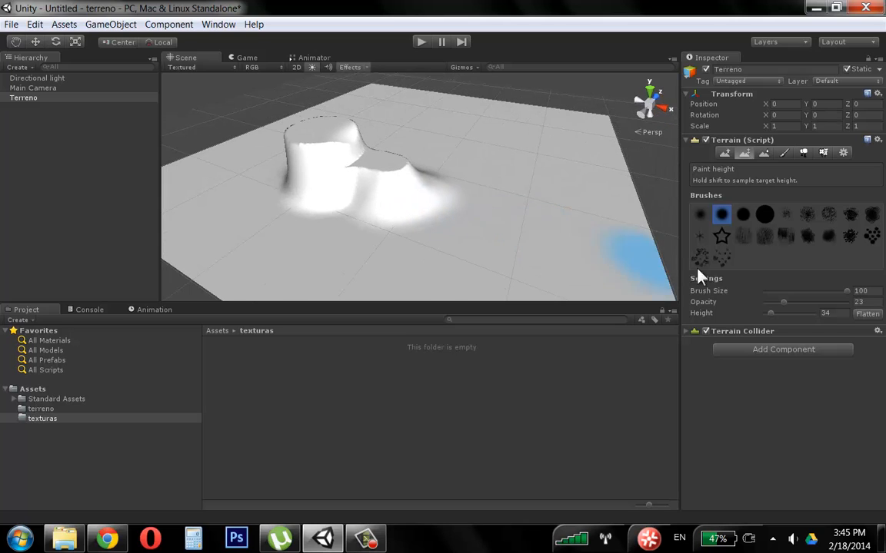
{"action": "left_click", "coordinate": [771, 314]}
{"action": "left_click_drag", "start_coordinate": [395, 238], "coordinate": [362, 229]}
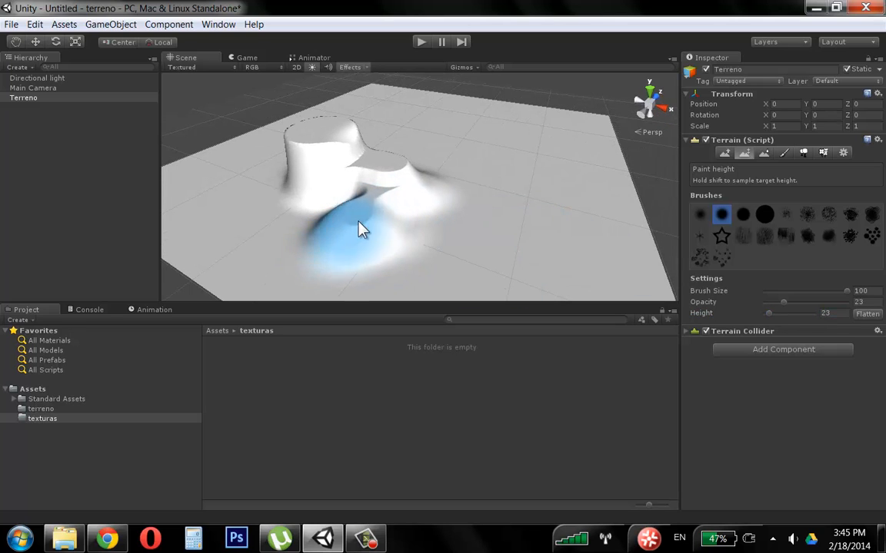
Set the paint height to 4 and paint a low flat terrace in front of the height 23 plateau.
{"action": "left_click", "coordinate": [768, 314]}
{"action": "left_click_drag", "start_coordinate": [767, 314], "coordinate": [765, 313]}
{"action": "left_click_drag", "start_coordinate": [419, 256], "coordinate": [407, 244]}
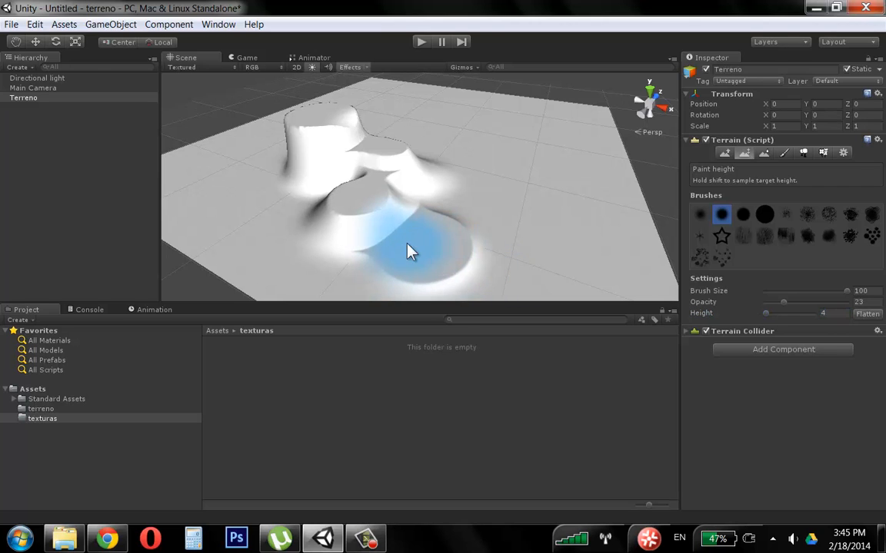
Set the paint height to 14.69 and paint a small plateau on the far edge of the lowest terrace.
{"action": "left_click", "coordinate": [751, 317]}
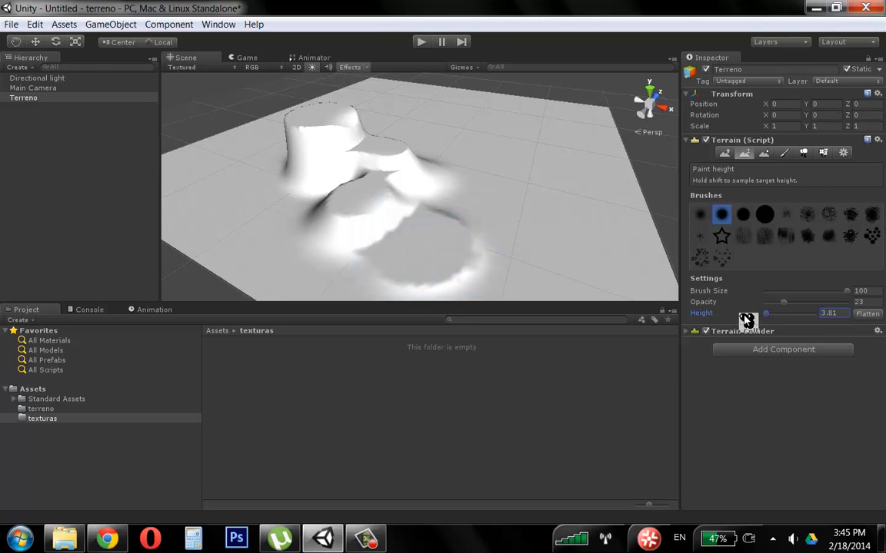
{"action": "left_click_drag", "start_coordinate": [750, 317], "coordinate": [746, 320]}
{"action": "mouse_move", "coordinate": [715, 318]}
{"action": "left_mouse_down"}
{"action": "mouse_move", "coordinate": [715, 327]}
{"action": "mouse_move", "coordinate": [726, 323]}
{"action": "left_mouse_up"}
{"action": "left_click_drag", "start_coordinate": [796, 316], "coordinate": [798, 316]}
{"action": "left_click_drag", "start_coordinate": [720, 318], "coordinate": [749, 319]}
{"action": "left_click_drag", "start_coordinate": [453, 209], "coordinate": [477, 218]}
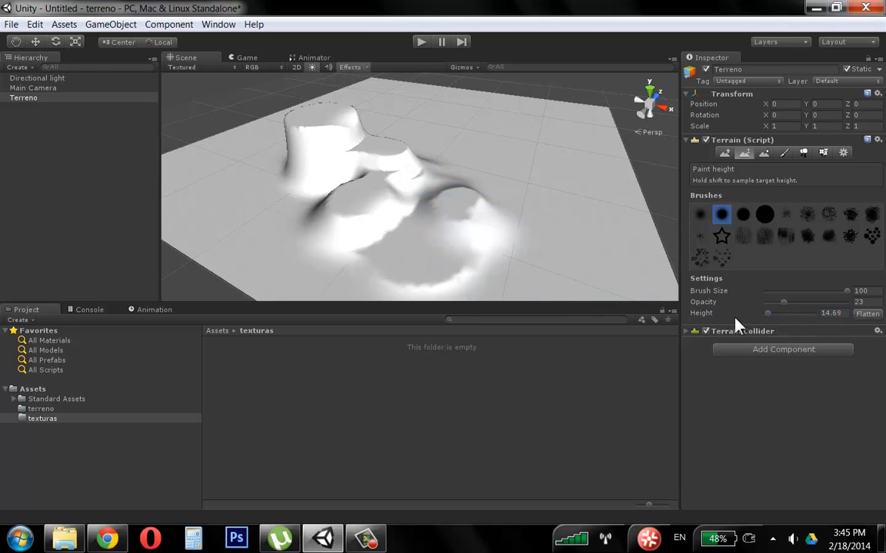
Paint a terrace at height 8.5 below the tall plateau, and extend the tall plateau sideways at height 62.9.
{"action": "left_click_drag", "start_coordinate": [767, 313], "coordinate": [769, 313]}
{"action": "mouse_move", "coordinate": [714, 316]}
{"action": "left_mouse_down"}
{"action": "mouse_move", "coordinate": [726, 317]}
{"action": "mouse_move", "coordinate": [611, 286]}
{"action": "left_mouse_up"}
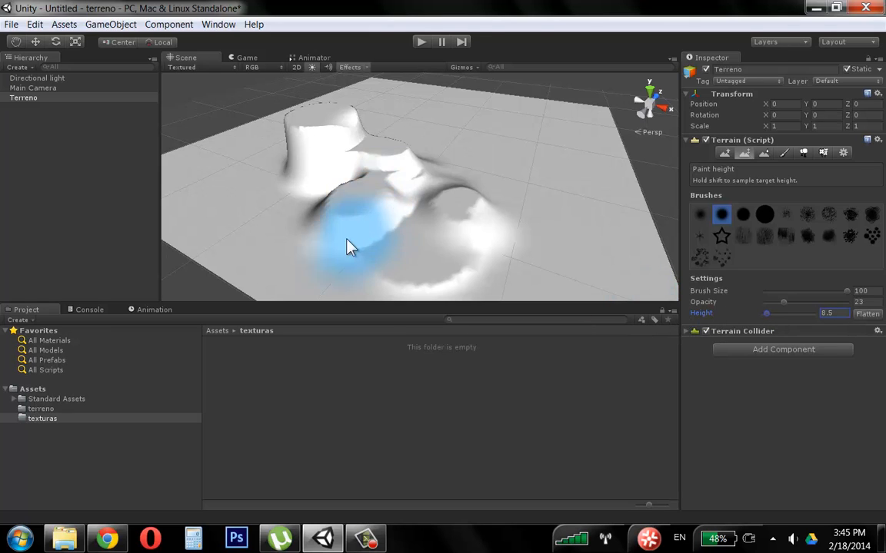
{"action": "mouse_move", "coordinate": [349, 245]}
{"action": "left_mouse_down"}
{"action": "mouse_move", "coordinate": [306, 204]}
{"action": "mouse_move", "coordinate": [342, 180]}
{"action": "left_mouse_up"}
{"action": "left_click_drag", "start_coordinate": [719, 316], "coordinate": [142, 297]}
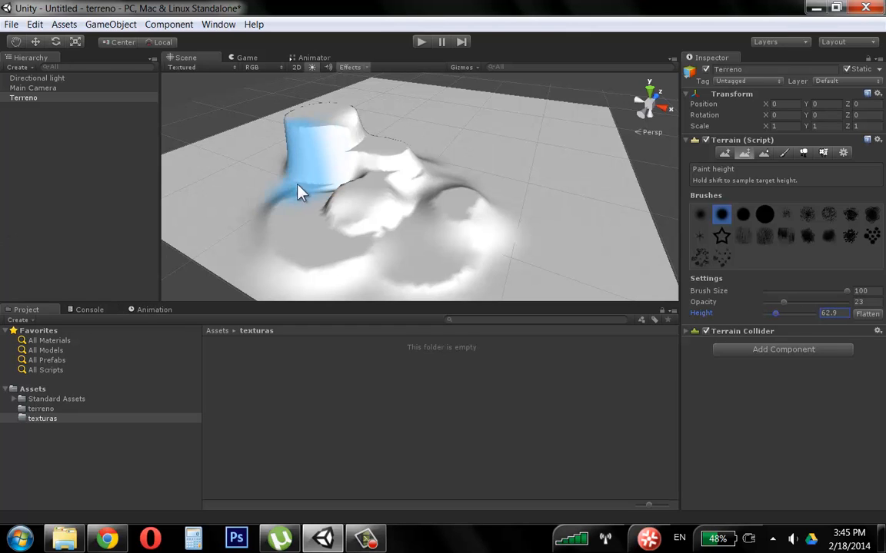
{"action": "mouse_move", "coordinate": [301, 191]}
{"action": "left_mouse_down"}
{"action": "mouse_move", "coordinate": [251, 177]}
{"action": "mouse_move", "coordinate": [276, 163]}
{"action": "mouse_move", "coordinate": [267, 163]}
{"action": "mouse_move", "coordinate": [283, 139]}
{"action": "mouse_move", "coordinate": [274, 138]}
{"action": "mouse_move", "coordinate": [371, 187]}
{"action": "left_mouse_up"}
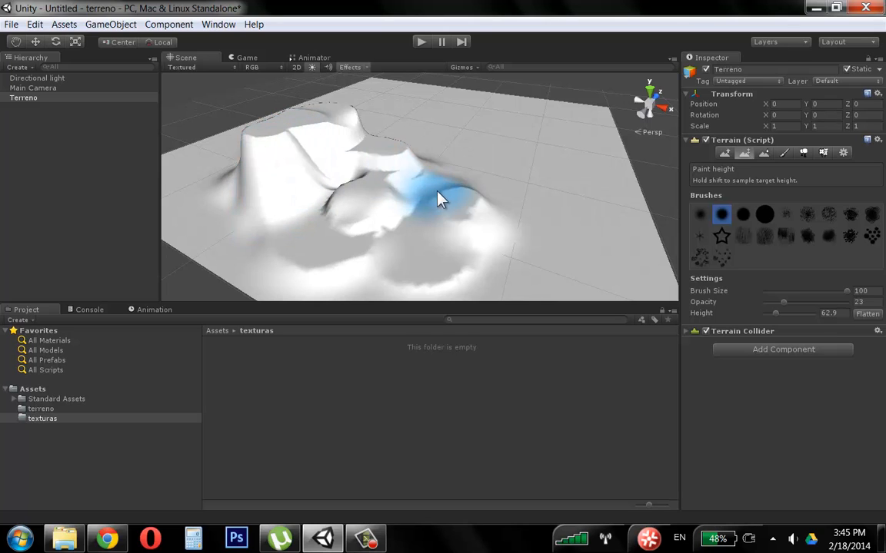
Set the paint height to 219 and raise a tall peak behind the stepped plateaus.
{"action": "left_click_drag", "start_coordinate": [441, 198], "coordinate": [332, 213], "text": "alt"}
{"action": "left_click_drag", "start_coordinate": [775, 313], "coordinate": [800, 313]}
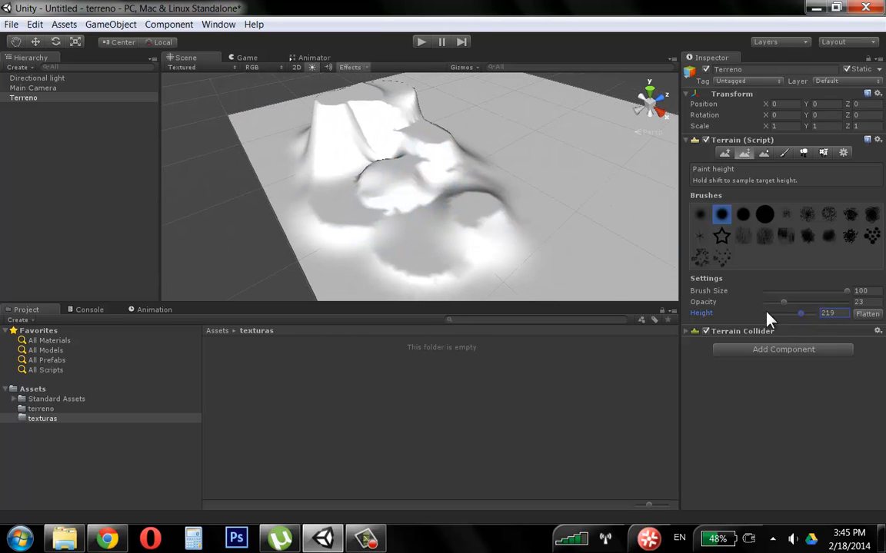
{"action": "mouse_move", "coordinate": [476, 135]}
{"action": "left_mouse_down"}
{"action": "mouse_move", "coordinate": [469, 129]}
{"action": "mouse_move", "coordinate": [471, 151]}
{"action": "left_mouse_up"}
{"action": "mouse_move", "coordinate": [472, 151]}
{"action": "left_mouse_down", "text": "alt"}
{"action": "mouse_move", "coordinate": [444, 154]}
{"action": "mouse_move", "coordinate": [542, 184]}
{"action": "mouse_move", "coordinate": [468, 195]}
{"action": "mouse_move", "coordinate": [481, 158]}
{"action": "mouse_move", "coordinate": [488, 173]}
{"action": "mouse_move", "coordinate": [442, 169]}
{"action": "left_mouse_up", "text": "alt"}
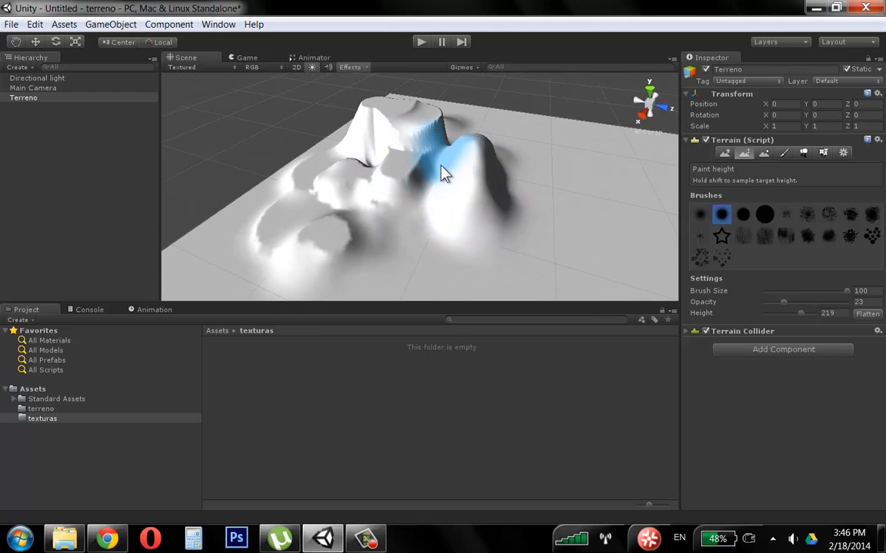
Set the paint height to 78 and paint over the tall peak to flatten its top.
{"action": "left_click_drag", "start_coordinate": [800, 313], "coordinate": [776, 314]}
{"action": "left_click_drag", "start_coordinate": [454, 189], "coordinate": [440, 173]}
{"action": "mouse_move", "coordinate": [441, 176]}
{"action": "left_mouse_down", "text": "alt"}
{"action": "mouse_move", "coordinate": [488, 197]}
{"action": "mouse_move", "coordinate": [503, 183]}
{"action": "left_mouse_up", "text": "alt"}
{"action": "mouse_move", "coordinate": [441, 137]}
{"action": "left_mouse_down"}
{"action": "mouse_move", "coordinate": [435, 128]}
{"action": "mouse_move", "coordinate": [445, 129]}
{"action": "left_mouse_up"}
{"action": "left_click_drag", "start_coordinate": [454, 165], "coordinate": [585, 156], "text": "alt"}
{"action": "middle_click_drag", "start_coordinate": [475, 172], "coordinate": [475, 170]}
{"action": "left_click_drag", "start_coordinate": [475, 170], "coordinate": [408, 196], "text": "alt"}
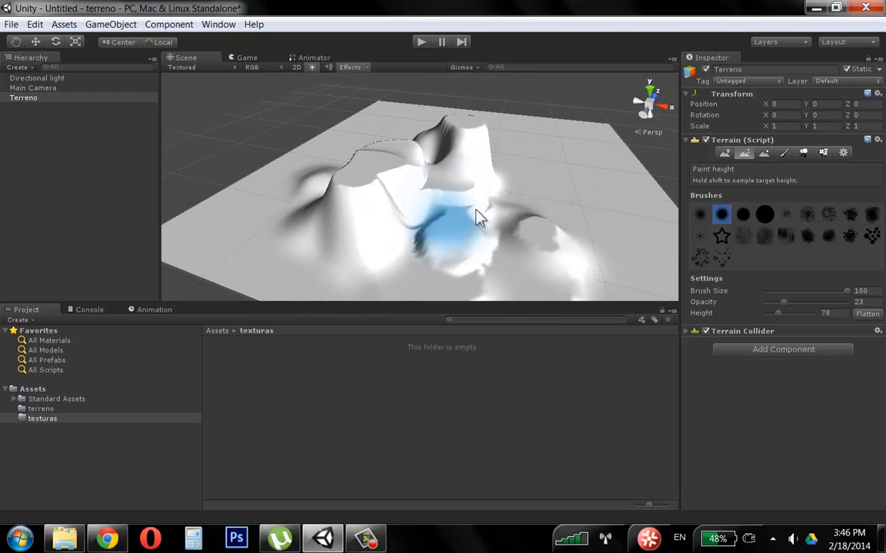
Set the paint height to 0 and flatten the entire terrain.
{"action": "left_click_drag", "start_coordinate": [467, 197], "coordinate": [271, 223], "text": "alt"}
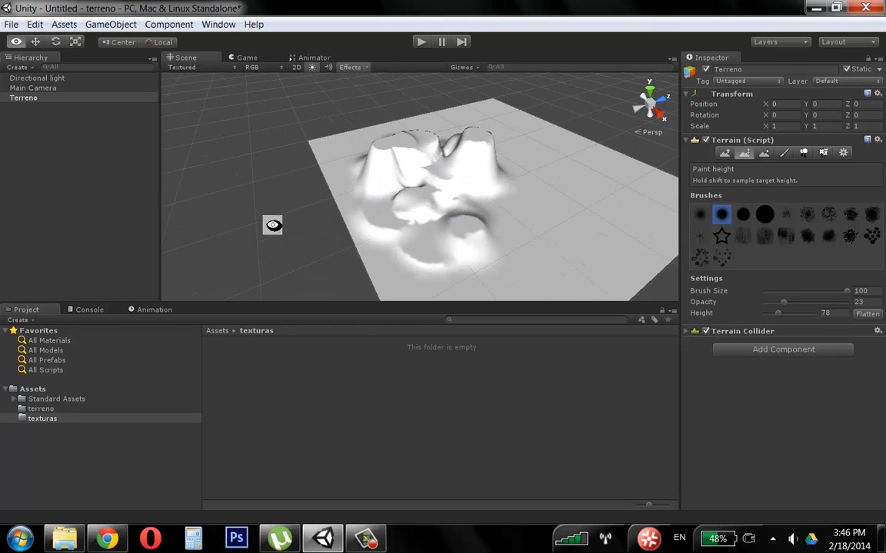
{"action": "left_click_drag", "start_coordinate": [780, 318], "coordinate": [657, 324]}
{"action": "left_click", "coordinate": [877, 317]}
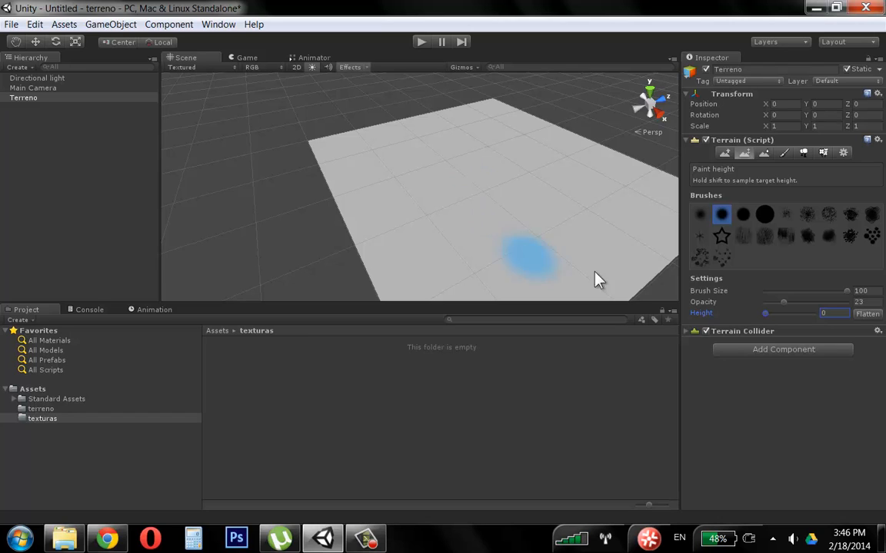
Set the paint height to 10.12 and stamp two clusters of rough bumps on the flat terrain with the two scattered-dot brushes.
{"action": "left_click_drag", "start_coordinate": [724, 320], "coordinate": [783, 320]}
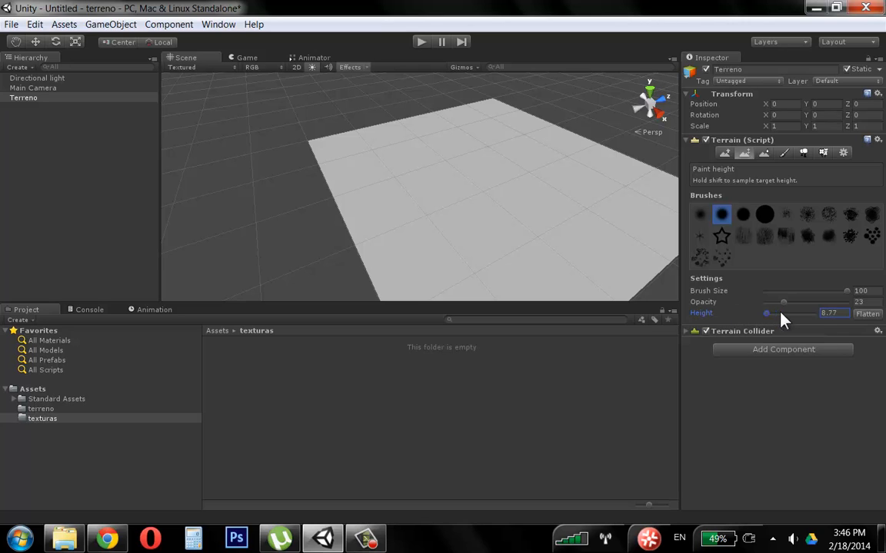
{"action": "left_click", "coordinate": [722, 258]}
{"action": "left_click", "coordinate": [428, 179]}
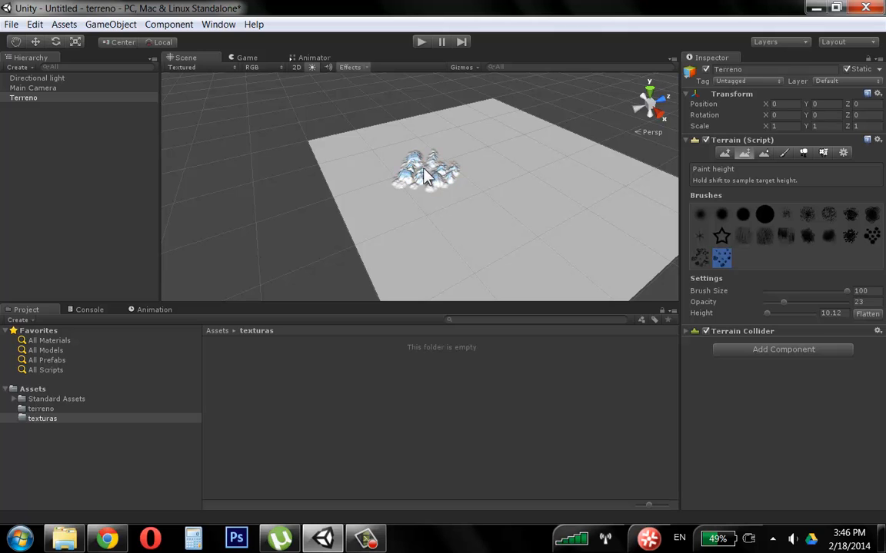
{"action": "left_click_drag", "start_coordinate": [395, 187], "coordinate": [568, 185], "text": "alt"}
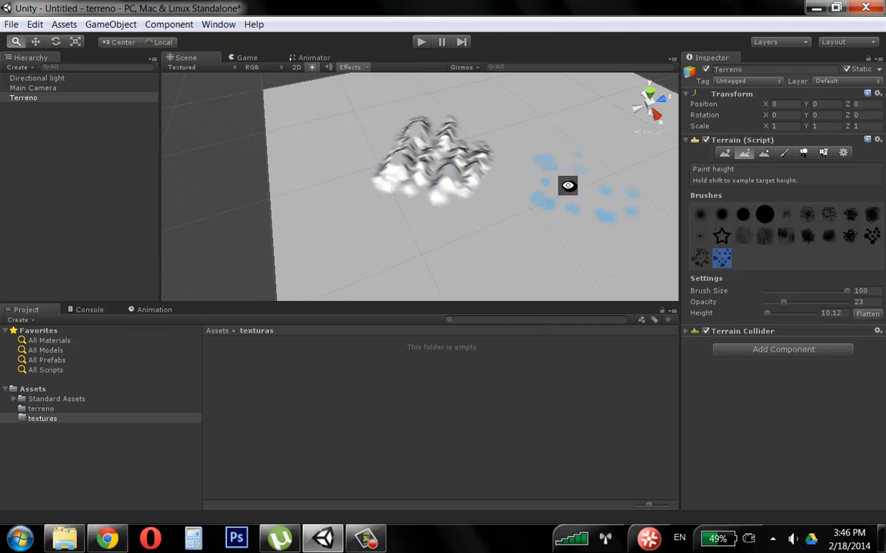
{"action": "left_click_drag", "start_coordinate": [446, 188], "coordinate": [532, 181], "text": "alt"}
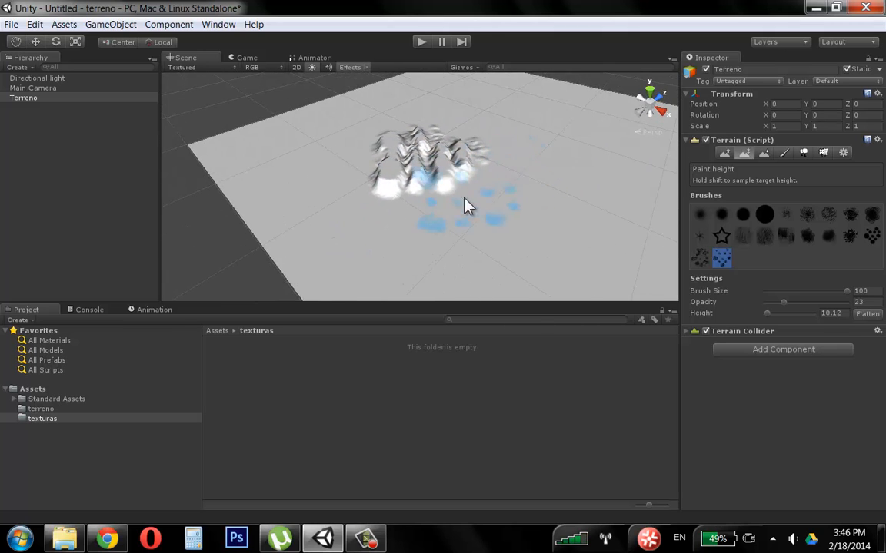
{"action": "left_click", "coordinate": [699, 257]}
{"action": "left_click", "coordinate": [369, 219]}
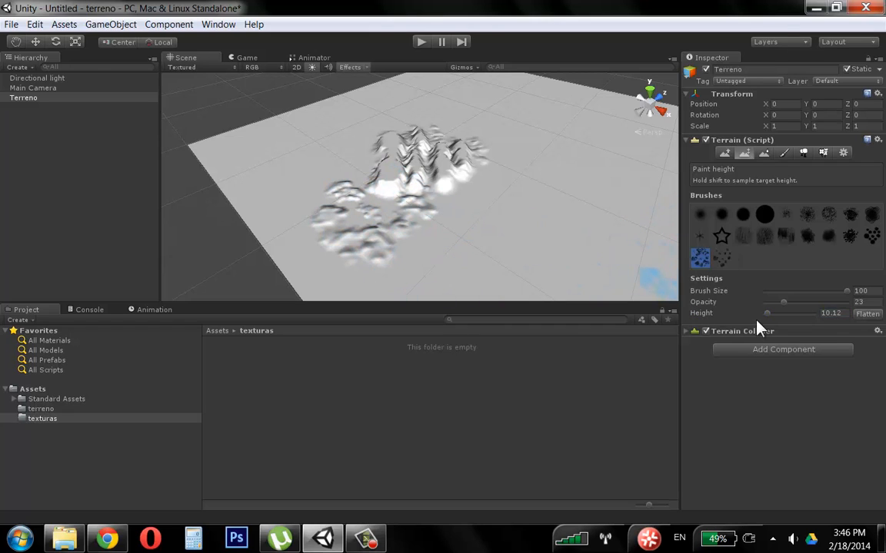
Set the paint height to 15.42 and paint a rugged ring-shaped plateau over the bumps with the speckled brush.
{"action": "left_click_drag", "start_coordinate": [728, 313], "coordinate": [739, 314]}
{"action": "mouse_move", "coordinate": [396, 200]}
{"action": "left_mouse_down"}
{"action": "mouse_move", "coordinate": [362, 137]}
{"action": "mouse_move", "coordinate": [350, 145]}
{"action": "mouse_move", "coordinate": [384, 158]}
{"action": "left_mouse_up"}
{"action": "mouse_move", "coordinate": [367, 208]}
{"action": "left_mouse_down", "text": "alt"}
{"action": "mouse_move", "coordinate": [460, 195]}
{"action": "mouse_move", "coordinate": [468, 186]}
{"action": "mouse_move", "coordinate": [519, 200]}
{"action": "mouse_move", "coordinate": [422, 196]}
{"action": "left_mouse_up", "text": "alt"}
{"action": "right_click_drag", "start_coordinate": [421, 196], "coordinate": [438, 191], "text": "alt"}
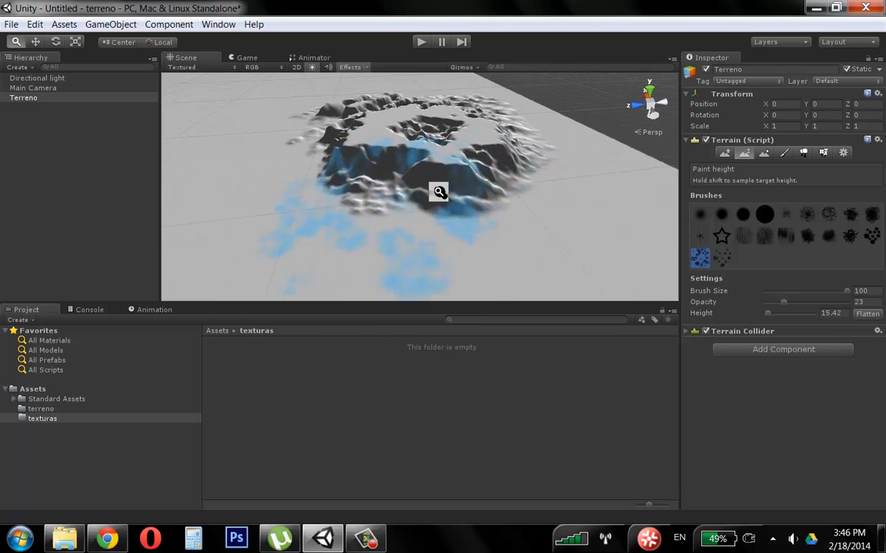
Paint a smooth round mound at the edge of the rugged plateau with a large soft round brush at height 15.42.
{"action": "mouse_move", "coordinate": [438, 191]}
{"action": "left_mouse_down", "text": "alt"}
{"action": "mouse_move", "coordinate": [454, 172]}
{"action": "mouse_move", "coordinate": [445, 203]}
{"action": "mouse_move", "coordinate": [431, 210]}
{"action": "mouse_move", "coordinate": [421, 195]}
{"action": "mouse_move", "coordinate": [678, 237]}
{"action": "left_mouse_up", "text": "alt"}
{"action": "left_click", "coordinate": [743, 215]}
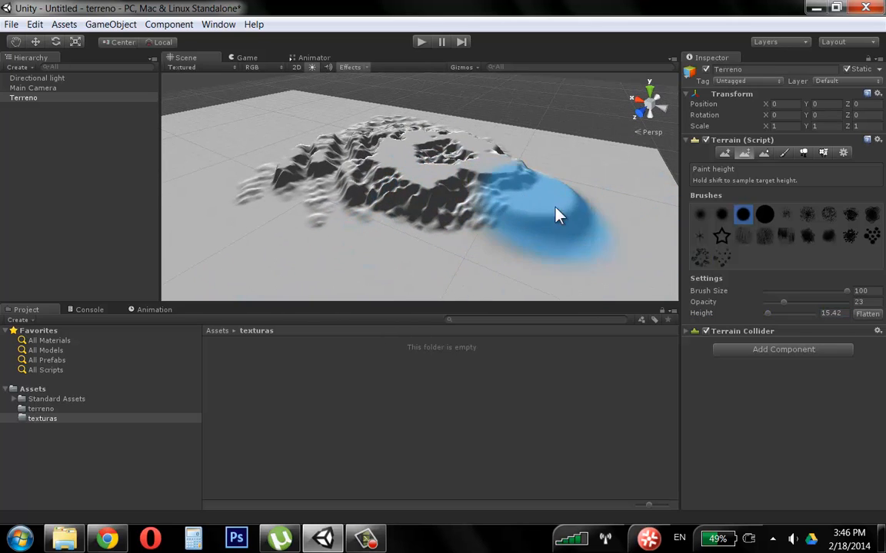
{"action": "mouse_move", "coordinate": [559, 216]}
{"action": "left_mouse_down", "text": "alt"}
{"action": "mouse_move", "coordinate": [518, 191]}
{"action": "mouse_move", "coordinate": [538, 196]}
{"action": "left_mouse_up", "text": "alt"}
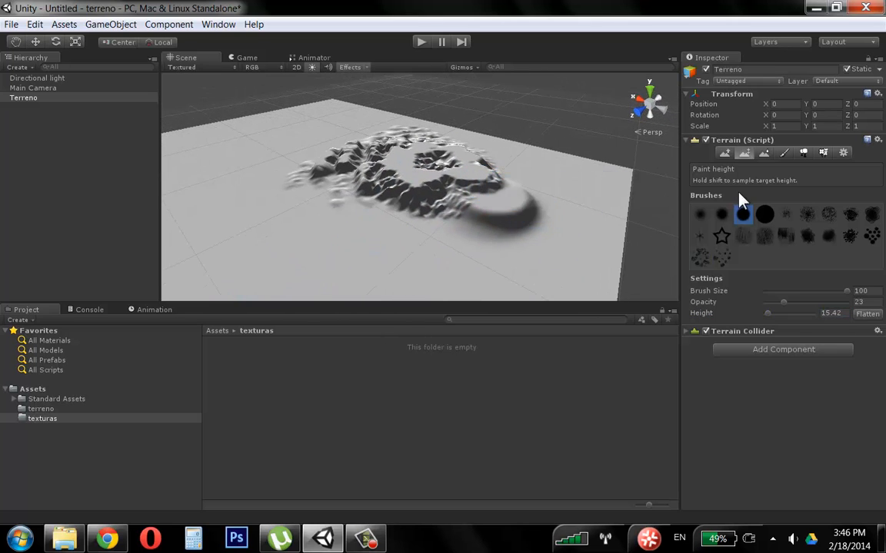
Smooth the rugged outer slopes of the plateau with the Smooth Height tool.
{"action": "left_click", "coordinate": [765, 154]}
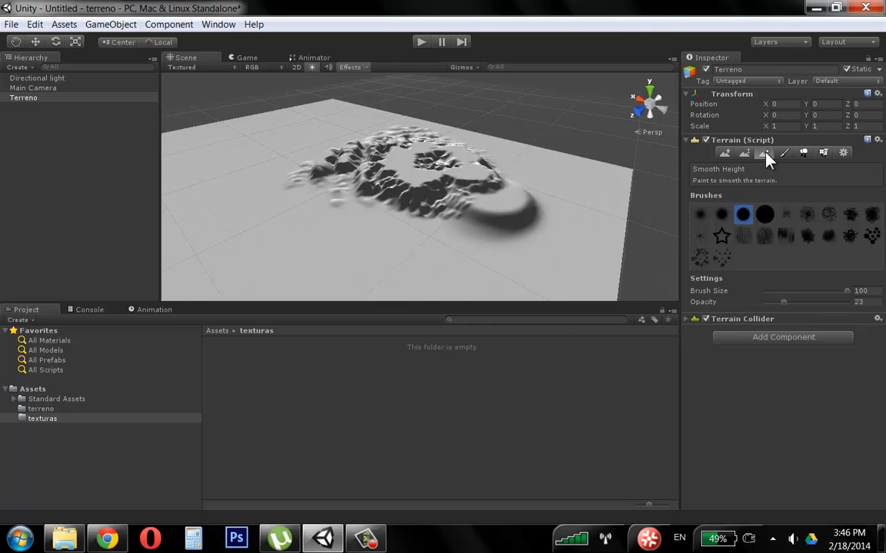
{"action": "mouse_move", "coordinate": [336, 194]}
{"action": "left_mouse_down", "text": "alt"}
{"action": "mouse_move", "coordinate": [325, 235]}
{"action": "mouse_move", "coordinate": [412, 261]}
{"action": "left_mouse_up", "text": "alt"}
{"action": "scroll", "coordinate": [413, 260], "scroll_direction": "up", "scroll_amount": 3}
{"action": "middle_click_drag", "start_coordinate": [419, 257], "coordinate": [465, 158]}
{"action": "left_click_drag", "start_coordinate": [468, 142], "coordinate": [365, 175]}
{"action": "mouse_move", "coordinate": [365, 176]}
{"action": "middle_mouse_down"}
{"action": "mouse_move", "coordinate": [413, 223]}
{"action": "mouse_move", "coordinate": [498, 247]}
{"action": "middle_mouse_up"}
{"action": "mouse_move", "coordinate": [498, 247]}
{"action": "left_mouse_down"}
{"action": "mouse_move", "coordinate": [460, 197]}
{"action": "mouse_move", "coordinate": [408, 163]}
{"action": "mouse_move", "coordinate": [603, 213]}
{"action": "left_mouse_up"}
{"action": "mouse_move", "coordinate": [459, 156]}
{"action": "left_mouse_down"}
{"action": "mouse_move", "coordinate": [348, 139]}
{"action": "mouse_move", "coordinate": [232, 212]}
{"action": "left_mouse_up"}
Smooth the remaining rough slopes and the hollow in the middle of the plateau.
{"action": "right_click_drag", "start_coordinate": [233, 212], "coordinate": [479, 194], "text": "alt"}
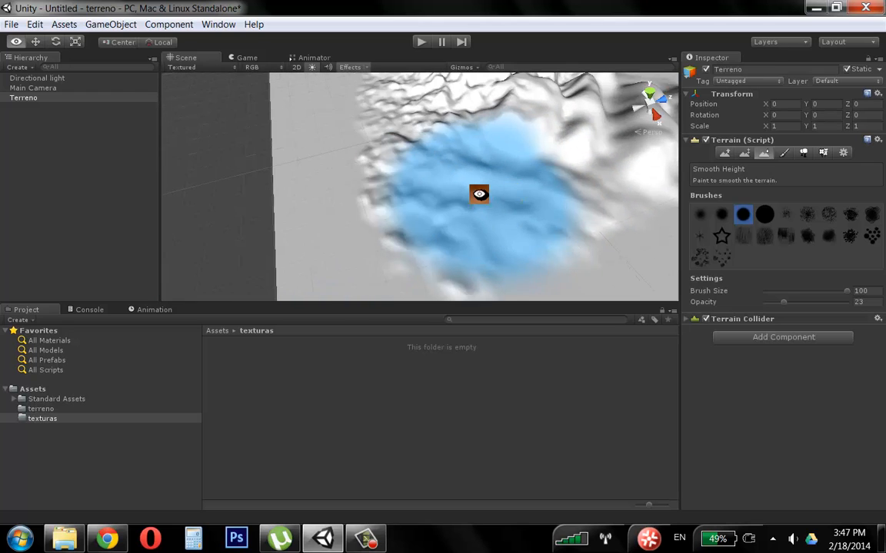
{"action": "mouse_move", "coordinate": [478, 193]}
{"action": "left_mouse_down"}
{"action": "mouse_move", "coordinate": [422, 217]}
{"action": "mouse_move", "coordinate": [424, 178]}
{"action": "mouse_move", "coordinate": [585, 183]}
{"action": "mouse_move", "coordinate": [607, 169]}
{"action": "left_mouse_up"}
{"action": "mouse_move", "coordinate": [492, 142]}
{"action": "left_mouse_down"}
{"action": "mouse_move", "coordinate": [392, 117]}
{"action": "mouse_move", "coordinate": [555, 120]}
{"action": "mouse_move", "coordinate": [339, 192]}
{"action": "mouse_move", "coordinate": [361, 238]}
{"action": "left_mouse_up"}
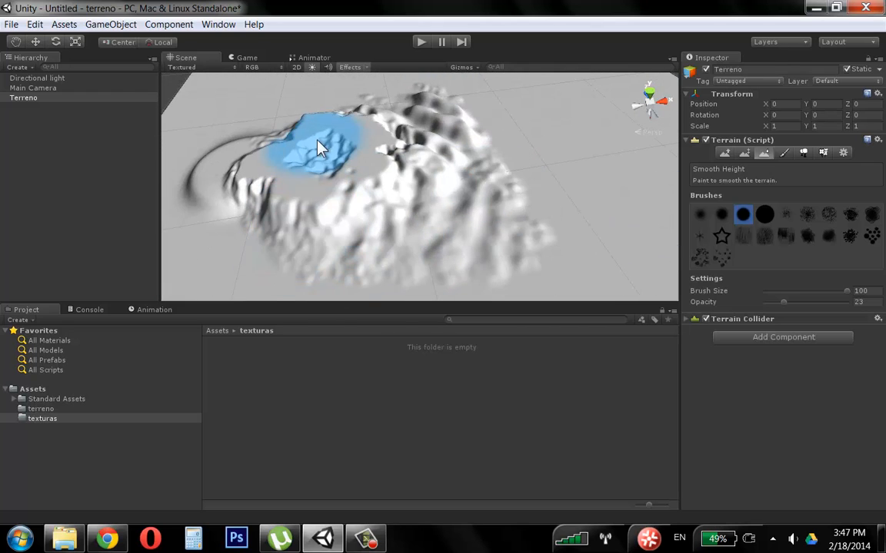
{"action": "mouse_move", "coordinate": [334, 161]}
{"action": "left_mouse_down"}
{"action": "mouse_move", "coordinate": [359, 248]}
{"action": "mouse_move", "coordinate": [436, 220]}
{"action": "mouse_move", "coordinate": [565, 214]}
{"action": "left_mouse_up"}
{"action": "mouse_move", "coordinate": [565, 214]}
{"action": "left_mouse_down", "text": "alt"}
{"action": "mouse_move", "coordinate": [346, 208]}
{"action": "mouse_move", "coordinate": [459, 252]}
{"action": "mouse_move", "coordinate": [500, 251]}
{"action": "mouse_move", "coordinate": [399, 252]}
{"action": "left_mouse_up", "text": "alt"}
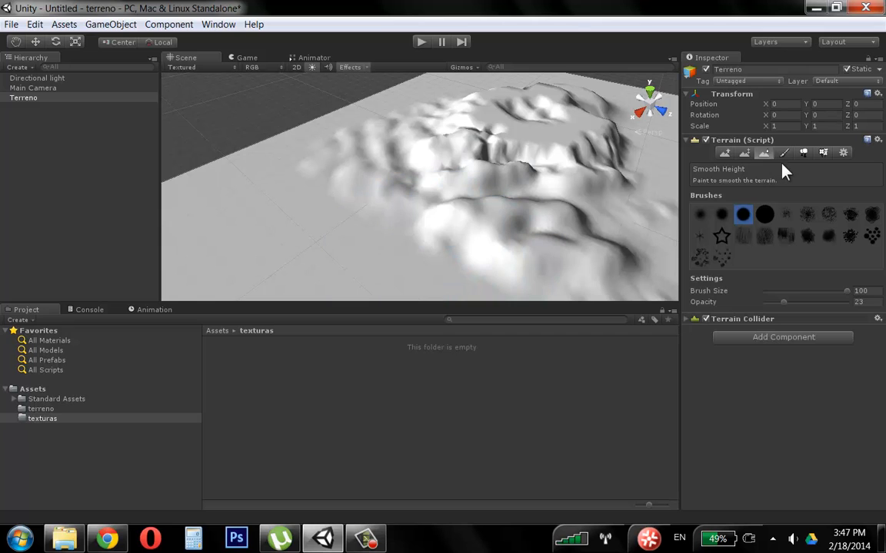
Raise the plateau's side with the Raise/Lower tool, and build up rough relief beside and over it with irregular brushes.
{"action": "left_click", "coordinate": [725, 153]}
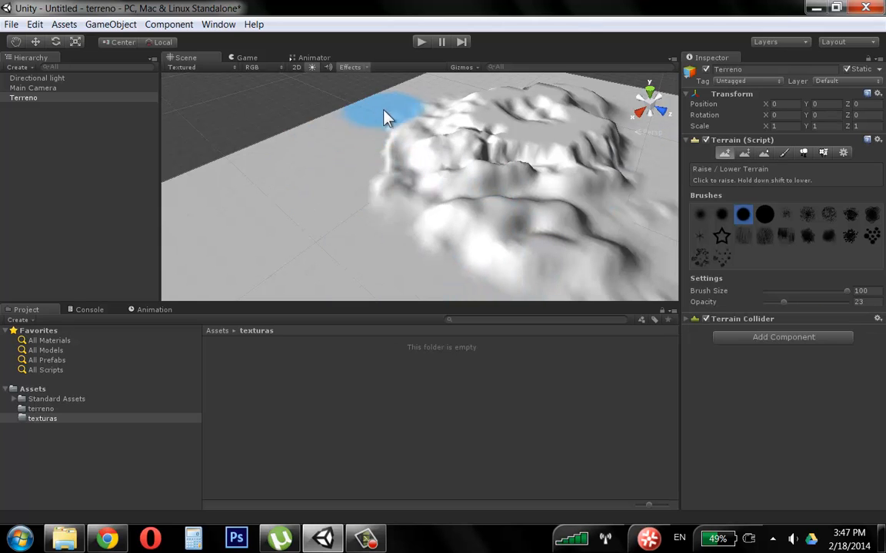
{"action": "left_click", "coordinate": [356, 237]}
{"action": "scroll", "coordinate": [596, 219], "scroll_direction": "down", "scroll_amount": 5}
{"action": "left_click_drag", "start_coordinate": [574, 192], "coordinate": [369, 215], "text": "alt"}
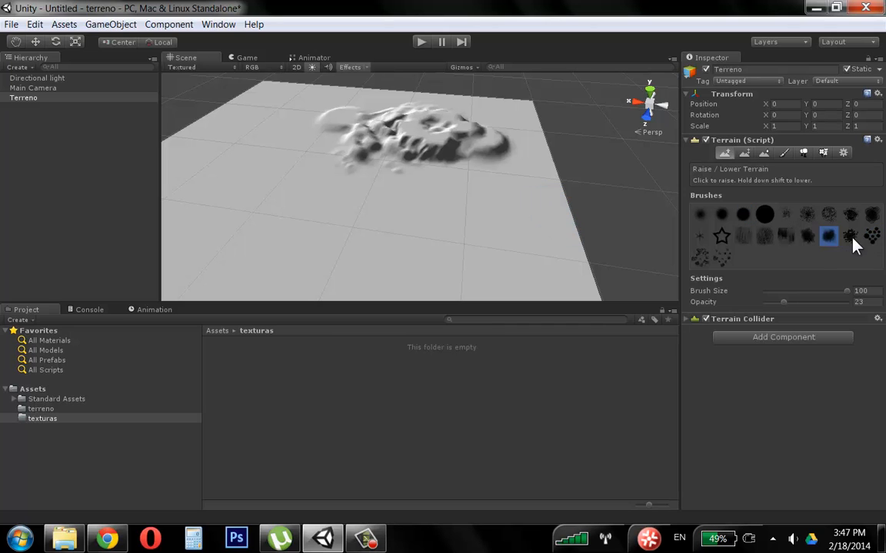
{"action": "left_click", "coordinate": [849, 215]}
{"action": "mouse_move", "coordinate": [492, 177]}
{"action": "left_mouse_down"}
{"action": "mouse_move", "coordinate": [462, 193]}
{"action": "mouse_move", "coordinate": [427, 190]}
{"action": "left_mouse_up"}
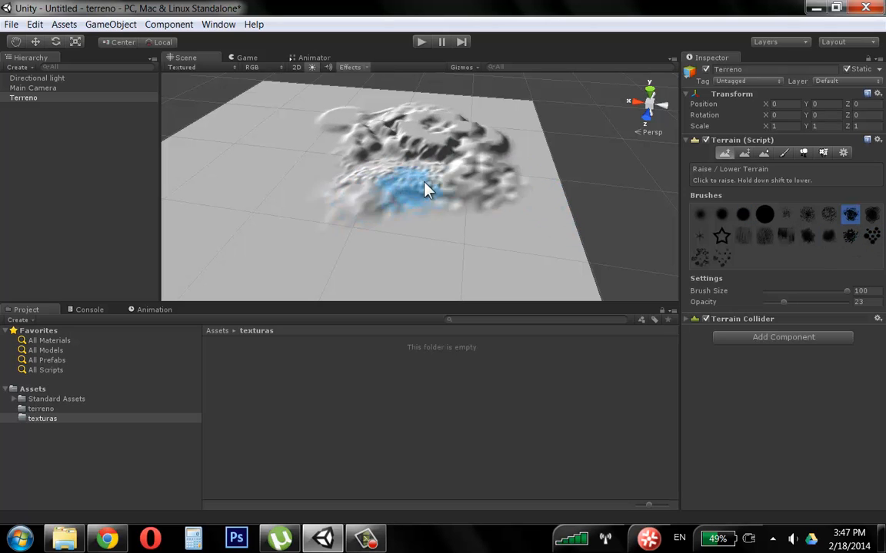
{"action": "left_click", "coordinate": [871, 215]}
{"action": "left_click_drag", "start_coordinate": [484, 148], "coordinate": [461, 158]}
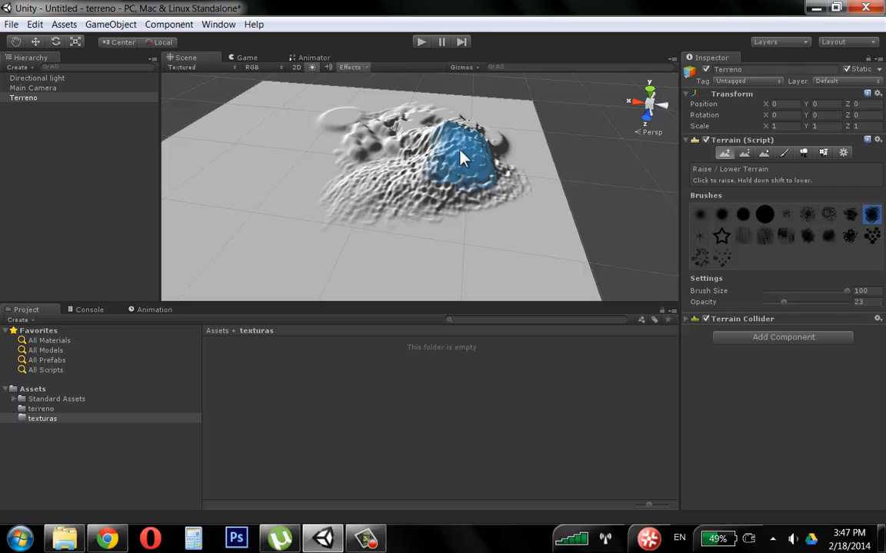
Paint rough ground at height 15.42 with an irregular brush to extend the relief outward and to the side.
{"action": "left_click", "coordinate": [746, 153]}
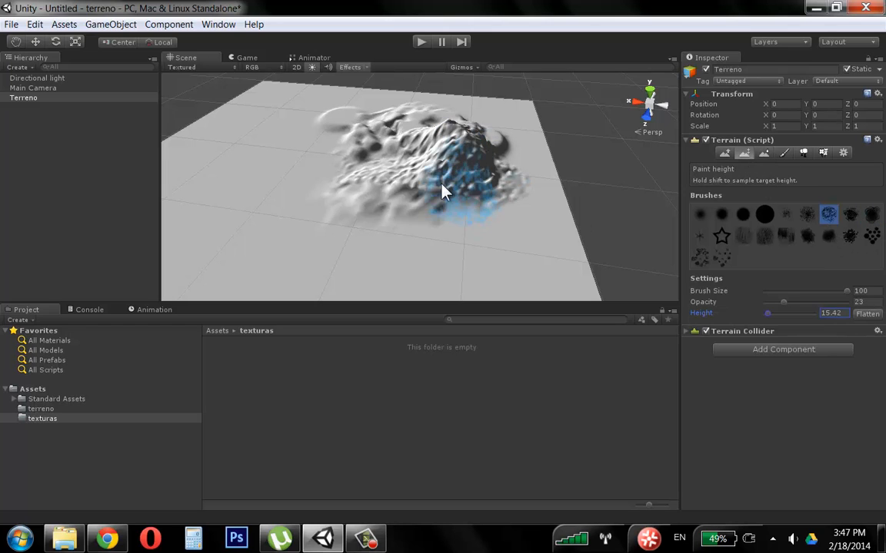
{"action": "mouse_move", "coordinate": [443, 191]}
{"action": "left_mouse_down"}
{"action": "mouse_move", "coordinate": [407, 219]}
{"action": "mouse_move", "coordinate": [442, 231]}
{"action": "mouse_move", "coordinate": [453, 219]}
{"action": "left_mouse_up"}
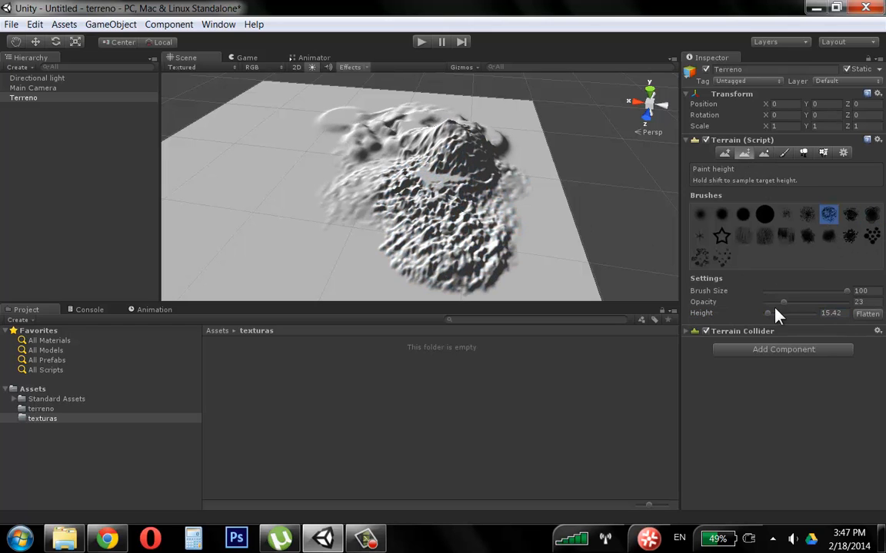
{"action": "mouse_move", "coordinate": [401, 181]}
{"action": "left_mouse_down"}
{"action": "mouse_move", "coordinate": [300, 179]}
{"action": "mouse_move", "coordinate": [308, 165]}
{"action": "left_mouse_up"}
Set the paint height to 182 and raise tall, steep peaks out of the rough relief with irregular brushes.
{"action": "left_click", "coordinate": [850, 215]}
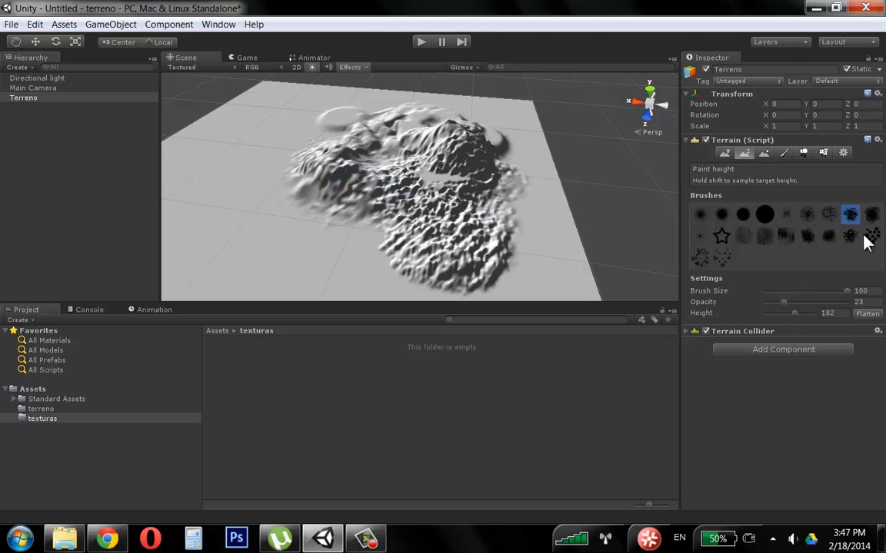
{"action": "mouse_move", "coordinate": [378, 156]}
{"action": "left_mouse_down"}
{"action": "mouse_move", "coordinate": [370, 148]}
{"action": "mouse_move", "coordinate": [393, 126]}
{"action": "mouse_move", "coordinate": [381, 131]}
{"action": "mouse_move", "coordinate": [550, 216]}
{"action": "mouse_move", "coordinate": [524, 206]}
{"action": "mouse_move", "coordinate": [522, 219]}
{"action": "mouse_move", "coordinate": [534, 186]}
{"action": "mouse_move", "coordinate": [577, 235]}
{"action": "mouse_move", "coordinate": [612, 237]}
{"action": "mouse_move", "coordinate": [584, 204]}
{"action": "mouse_move", "coordinate": [436, 158]}
{"action": "mouse_move", "coordinate": [422, 215]}
{"action": "mouse_move", "coordinate": [509, 257]}
{"action": "mouse_move", "coordinate": [394, 282]}
{"action": "mouse_move", "coordinate": [307, 198]}
{"action": "mouse_move", "coordinate": [321, 193]}
{"action": "mouse_move", "coordinate": [332, 168]}
{"action": "mouse_move", "coordinate": [311, 141]}
{"action": "mouse_move", "coordinate": [322, 180]}
{"action": "mouse_move", "coordinate": [398, 225]}
{"action": "mouse_move", "coordinate": [490, 191]}
{"action": "mouse_move", "coordinate": [548, 152]}
{"action": "mouse_move", "coordinate": [447, 200]}
{"action": "left_mouse_up"}
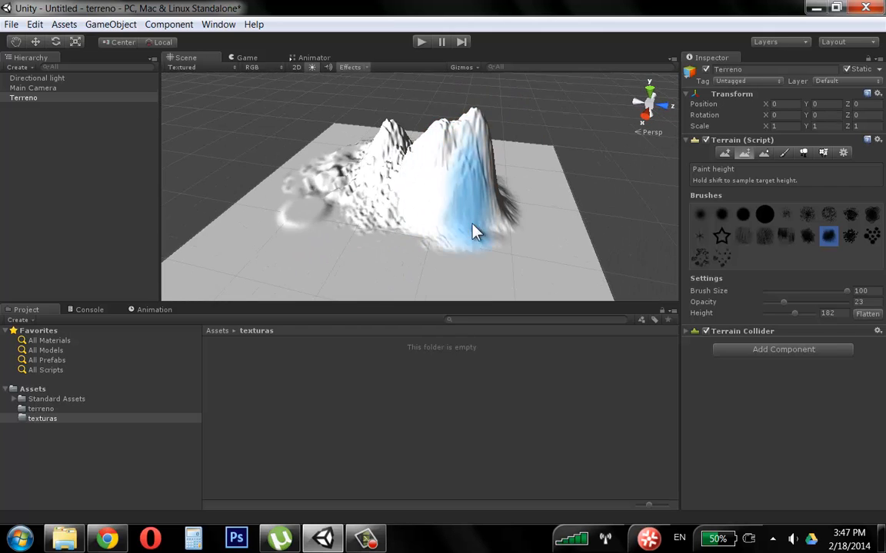
{"action": "left_click_drag", "start_coordinate": [474, 232], "coordinate": [474, 237]}
Set the paint height to 64 and paint a flat ledge around the base of the tall peaks.
{"action": "left_click_drag", "start_coordinate": [799, 313], "coordinate": [775, 321]}
{"action": "mouse_move", "coordinate": [468, 246]}
{"action": "left_mouse_down"}
{"action": "mouse_move", "coordinate": [504, 237]}
{"action": "mouse_move", "coordinate": [468, 211]}
{"action": "mouse_move", "coordinate": [454, 226]}
{"action": "mouse_move", "coordinate": [484, 218]}
{"action": "mouse_move", "coordinate": [423, 231]}
{"action": "left_mouse_up"}
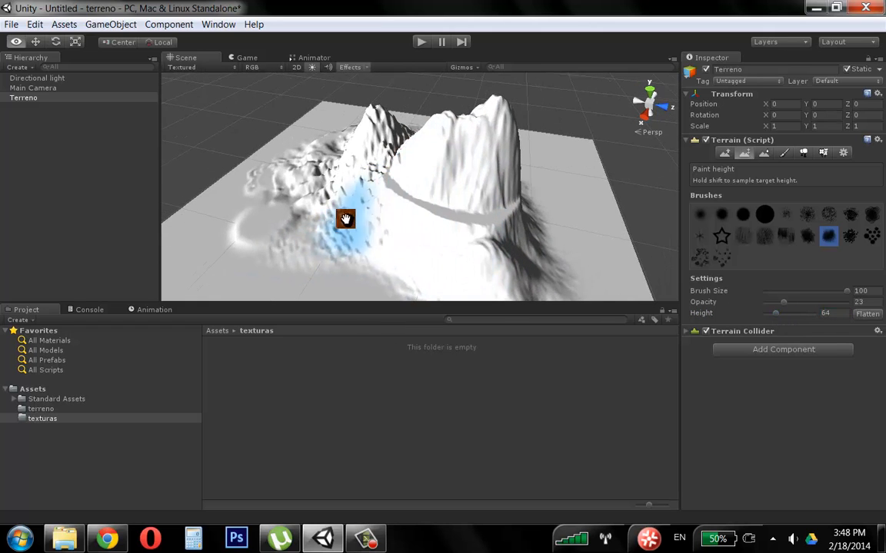
{"action": "scroll", "coordinate": [346, 220], "scroll_direction": "up", "scroll_amount": 3}
{"action": "mouse_move", "coordinate": [345, 220]}
{"action": "left_mouse_down", "text": "alt"}
{"action": "mouse_move", "coordinate": [460, 246]}
{"action": "mouse_move", "coordinate": [452, 216]}
{"action": "left_mouse_up", "text": "alt"}
{"action": "mouse_move", "coordinate": [339, 169]}
{"action": "left_mouse_down"}
{"action": "mouse_move", "coordinate": [368, 173]}
{"action": "mouse_move", "coordinate": [419, 211]}
{"action": "mouse_move", "coordinate": [450, 203]}
{"action": "left_mouse_up"}
{"action": "scroll", "coordinate": [419, 212], "scroll_direction": "down", "scroll_amount": 5}
{"action": "mouse_move", "coordinate": [366, 194]}
{"action": "left_mouse_down"}
{"action": "mouse_move", "coordinate": [312, 255]}
{"action": "mouse_move", "coordinate": [483, 219]}
{"action": "mouse_move", "coordinate": [411, 198]}
{"action": "left_mouse_up"}
{"action": "right_click_drag", "start_coordinate": [411, 198], "coordinate": [481, 185], "text": "alt"}
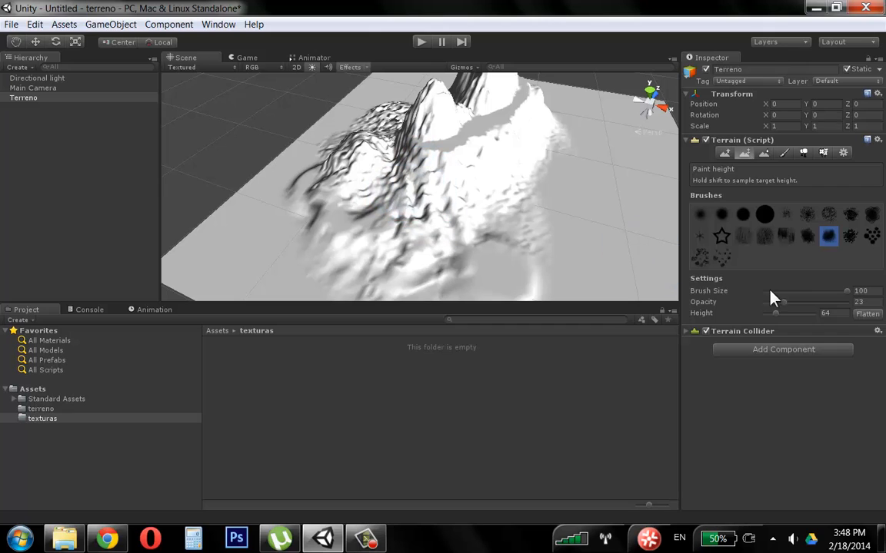
Set the paint height to 19 and paint a low flat terrace below the ledge at the foot of the peaks.
{"action": "left_click_drag", "start_coordinate": [774, 313], "coordinate": [768, 316]}
{"action": "left_click_drag", "start_coordinate": [455, 199], "coordinate": [454, 172]}
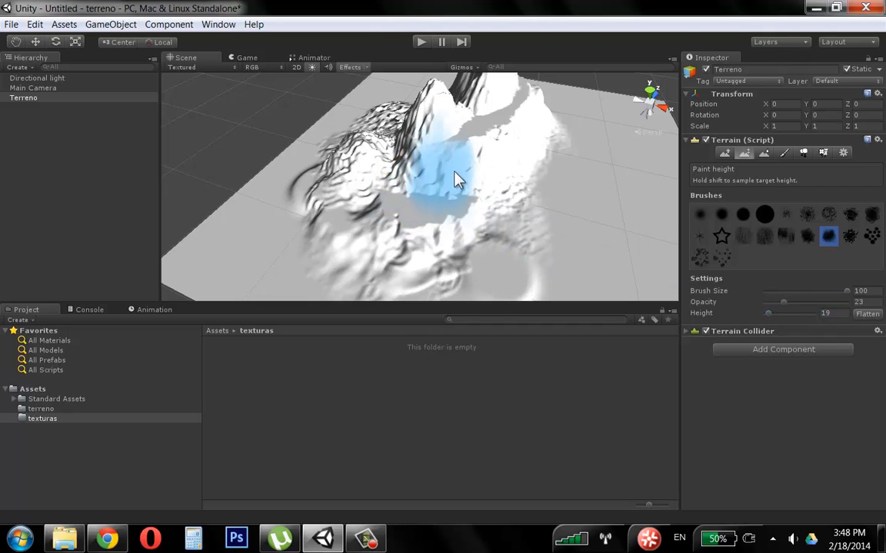
{"action": "left_click_drag", "start_coordinate": [492, 205], "coordinate": [538, 209], "text": "alt"}
Set brush size 58, opacity 22 and height 34, and paint a narrow terrace between the low terrace and the upper ledge.
{"action": "left_click", "coordinate": [772, 314]}
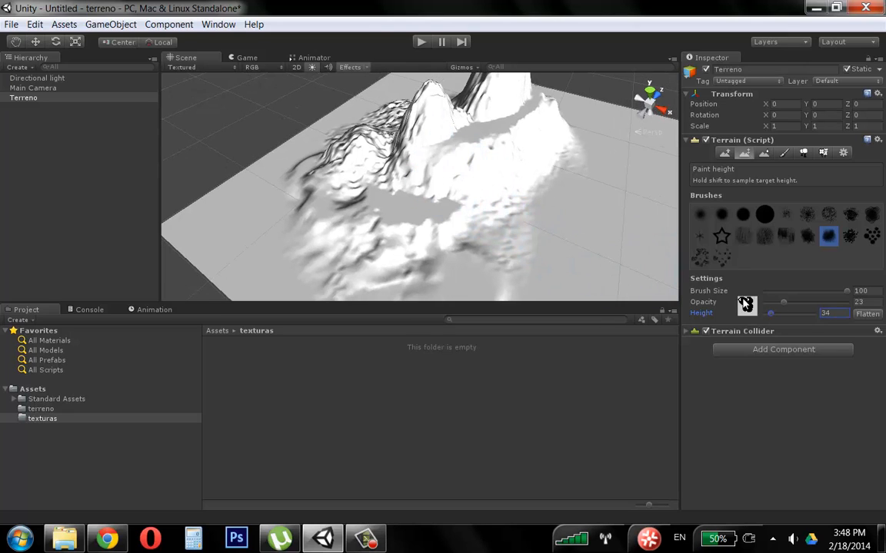
{"action": "mouse_move", "coordinate": [719, 303]}
{"action": "left_mouse_down"}
{"action": "mouse_move", "coordinate": [681, 307]}
{"action": "mouse_move", "coordinate": [703, 292]}
{"action": "mouse_move", "coordinate": [547, 301]}
{"action": "left_mouse_up"}
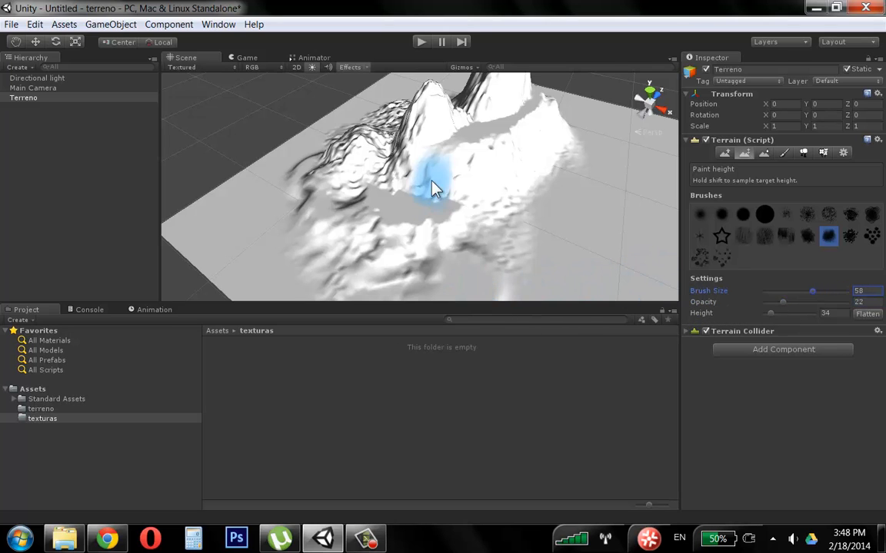
{"action": "scroll", "coordinate": [416, 197], "scroll_direction": "up", "scroll_amount": 3}
{"action": "left_click_drag", "start_coordinate": [416, 198], "coordinate": [395, 190], "text": "alt"}
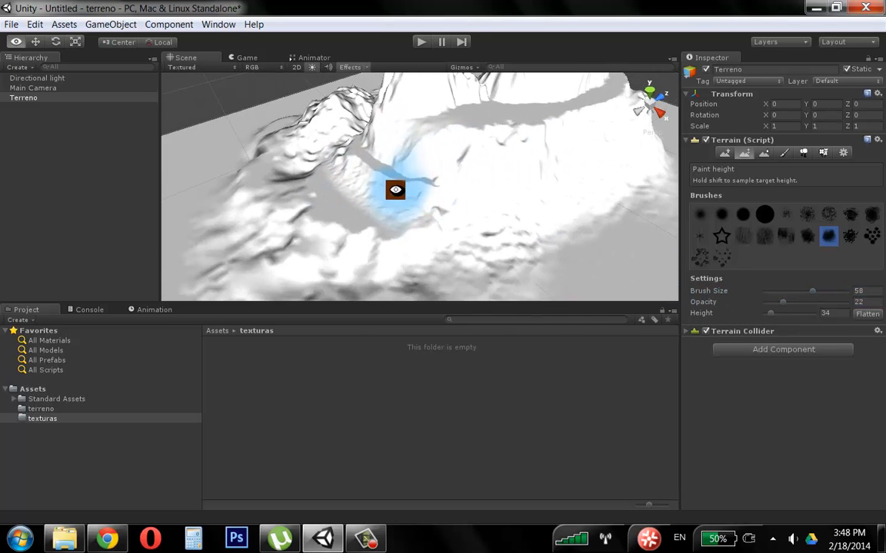
Try to paint another terrace at height 45 above the narrow one, and undo the last stroke.
{"action": "left_click_drag", "start_coordinate": [776, 312], "coordinate": [773, 314]}
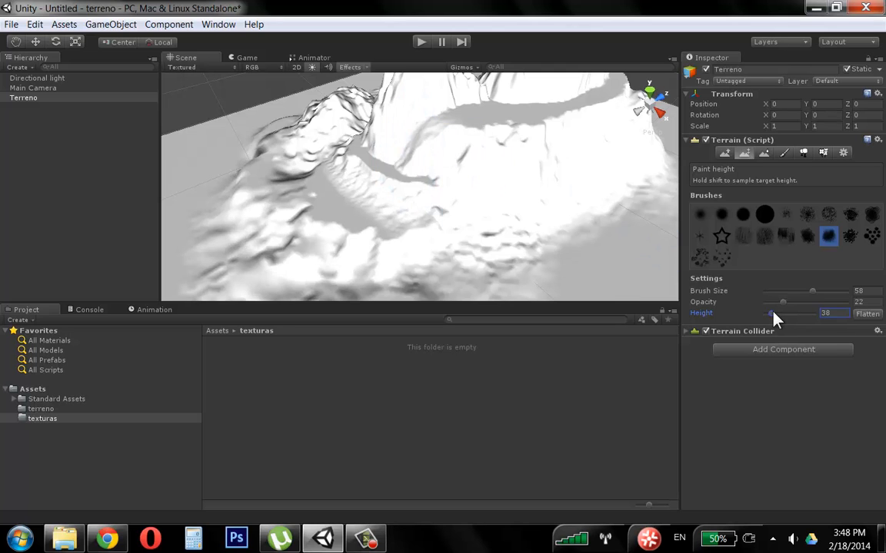
{"action": "mouse_move", "coordinate": [399, 147]}
{"action": "left_mouse_down", "text": "alt"}
{"action": "mouse_move", "coordinate": [429, 256]}
{"action": "mouse_move", "coordinate": [484, 261]}
{"action": "mouse_move", "coordinate": [388, 190]}
{"action": "left_mouse_up", "text": "alt"}
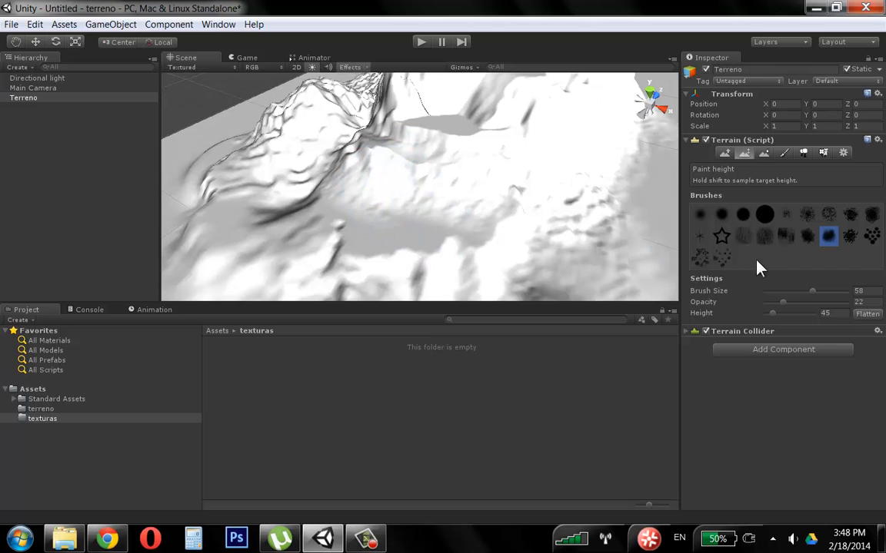
{"action": "key", "text": "ctrl+z"}
Set the paint height to 122 and paint over the tallest peaks to flatten their tops.
{"action": "mouse_move", "coordinate": [505, 182]}
{"action": "left_mouse_down", "text": "alt"}
{"action": "mouse_move", "coordinate": [336, 154]}
{"action": "mouse_move", "coordinate": [390, 210]}
{"action": "mouse_move", "coordinate": [381, 178]}
{"action": "mouse_move", "coordinate": [338, 180]}
{"action": "left_mouse_up", "text": "alt"}
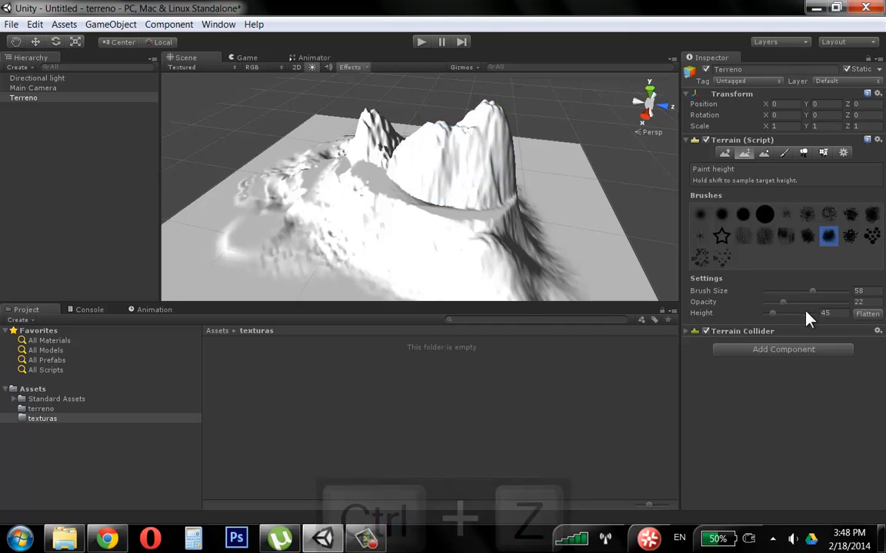
{"action": "left_click_drag", "start_coordinate": [806, 315], "coordinate": [800, 321]}
{"action": "left_click_drag", "start_coordinate": [496, 134], "coordinate": [461, 142]}
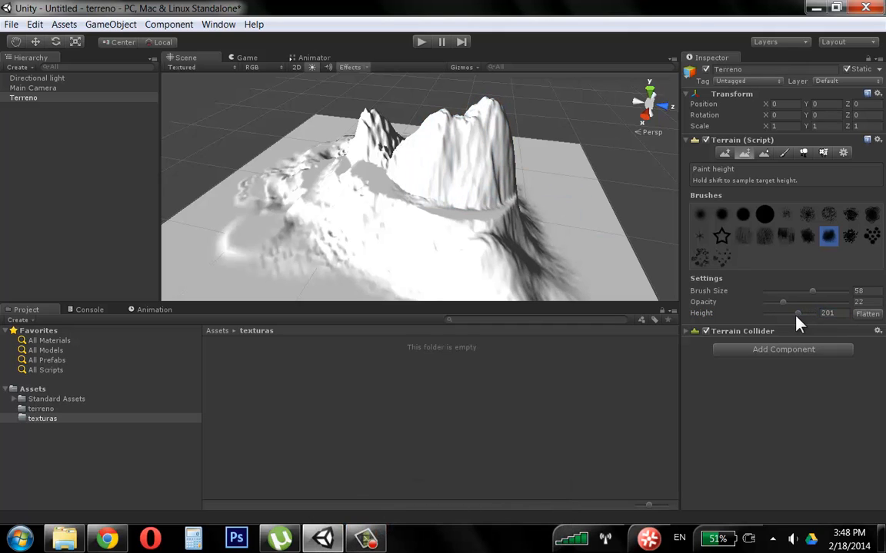
{"action": "left_click_drag", "start_coordinate": [797, 317], "coordinate": [785, 316]}
{"action": "mouse_move", "coordinate": [476, 113]}
{"action": "left_mouse_down"}
{"action": "mouse_move", "coordinate": [455, 130]}
{"action": "mouse_move", "coordinate": [464, 125]}
{"action": "left_mouse_up"}
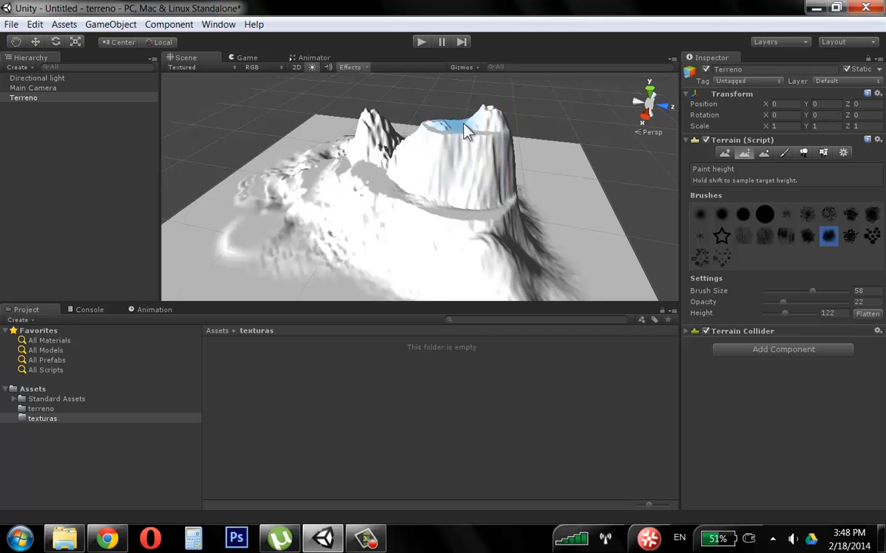
{"action": "mouse_move", "coordinate": [498, 97]}
{"action": "left_mouse_down", "text": "alt"}
{"action": "mouse_move", "coordinate": [376, 162]}
{"action": "mouse_move", "coordinate": [362, 158]}
{"action": "left_mouse_up", "text": "alt"}
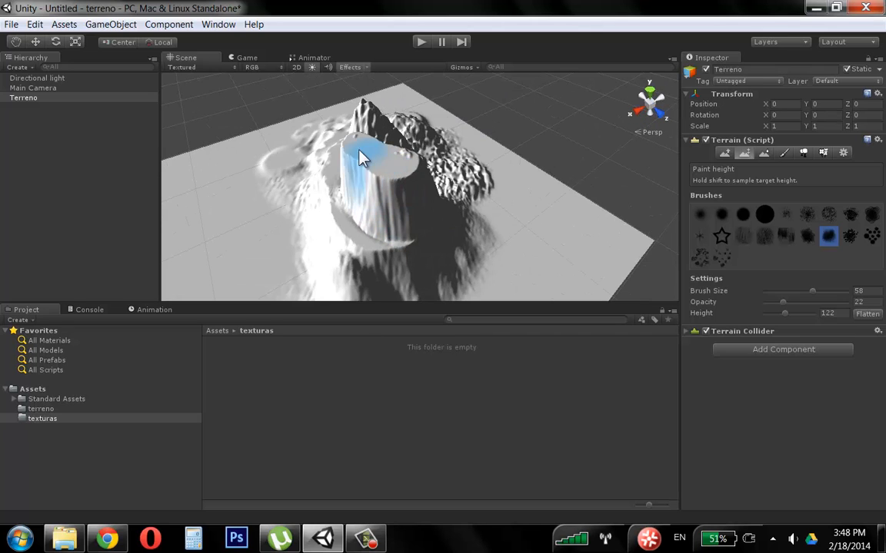
Set the paint height to 50 and raise a hill on the low side of the terrain, with a ridge along the mountain's foot.
{"action": "mouse_move", "coordinate": [425, 184]}
{"action": "left_mouse_down", "text": "alt"}
{"action": "mouse_move", "coordinate": [502, 145]}
{"action": "mouse_move", "coordinate": [602, 150]}
{"action": "left_mouse_up", "text": "alt"}
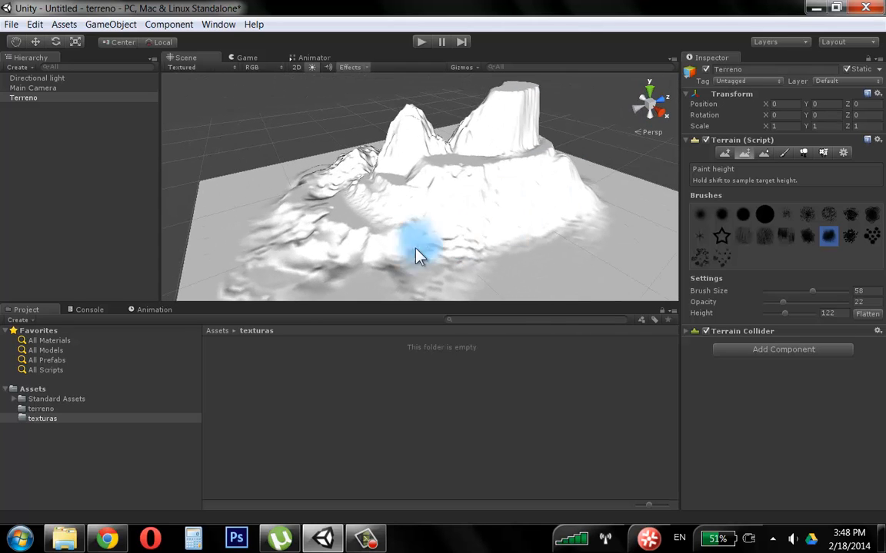
{"action": "mouse_move", "coordinate": [463, 271]}
{"action": "left_mouse_down", "text": "alt"}
{"action": "mouse_move", "coordinate": [491, 219]}
{"action": "mouse_move", "coordinate": [421, 211]}
{"action": "mouse_move", "coordinate": [495, 220]}
{"action": "mouse_move", "coordinate": [467, 228]}
{"action": "mouse_move", "coordinate": [494, 241]}
{"action": "mouse_move", "coordinate": [576, 215]}
{"action": "mouse_move", "coordinate": [468, 209]}
{"action": "mouse_move", "coordinate": [482, 198]}
{"action": "mouse_move", "coordinate": [726, 281]}
{"action": "left_mouse_up", "text": "alt"}
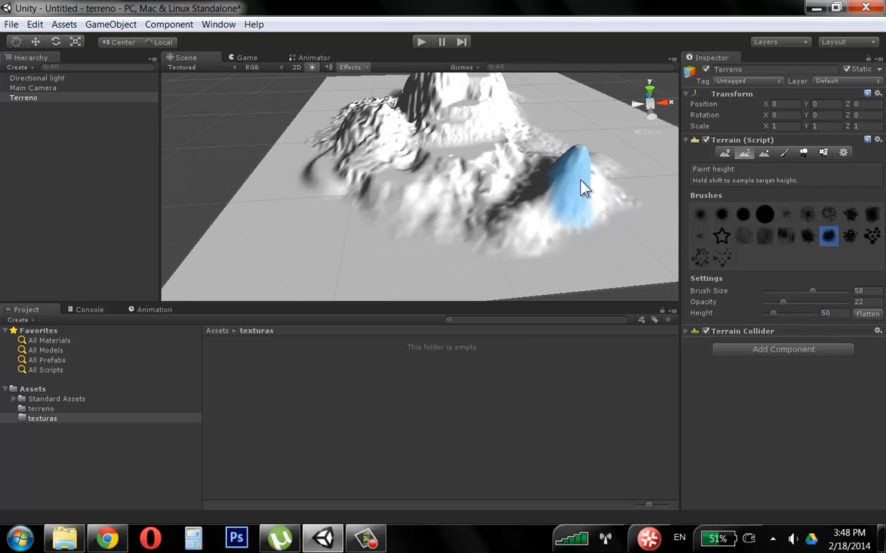
{"action": "mouse_move", "coordinate": [577, 196]}
{"action": "left_mouse_down"}
{"action": "mouse_move", "coordinate": [411, 252]}
{"action": "mouse_move", "coordinate": [391, 251]}
{"action": "mouse_move", "coordinate": [584, 208]}
{"action": "mouse_move", "coordinate": [375, 204]}
{"action": "mouse_move", "coordinate": [308, 178]}
{"action": "mouse_move", "coordinate": [318, 198]}
{"action": "left_mouse_up"}
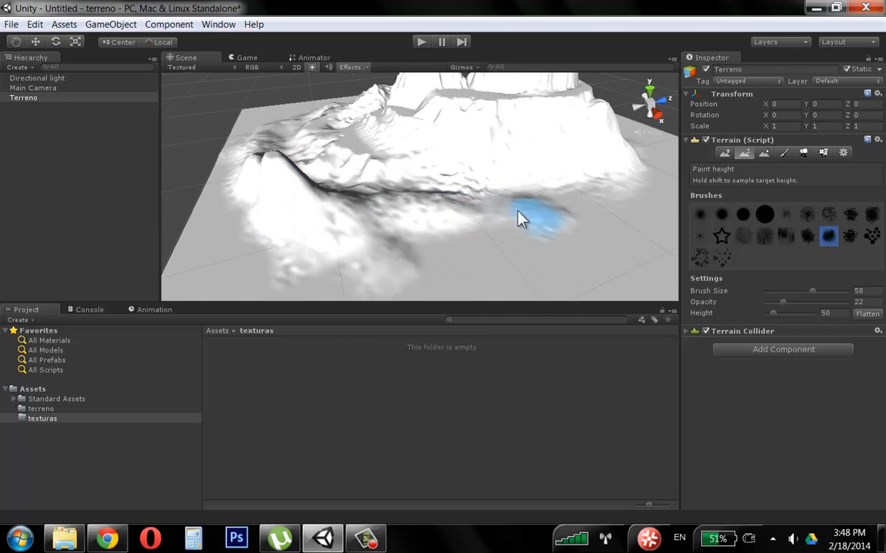
Extend the low ridge along the mountain's foot with the Paint Height brush at height 50.
{"action": "left_click_drag", "start_coordinate": [520, 217], "coordinate": [292, 183], "text": "alt"}
{"action": "right_click_drag", "start_coordinate": [292, 184], "coordinate": [288, 145], "text": "alt"}
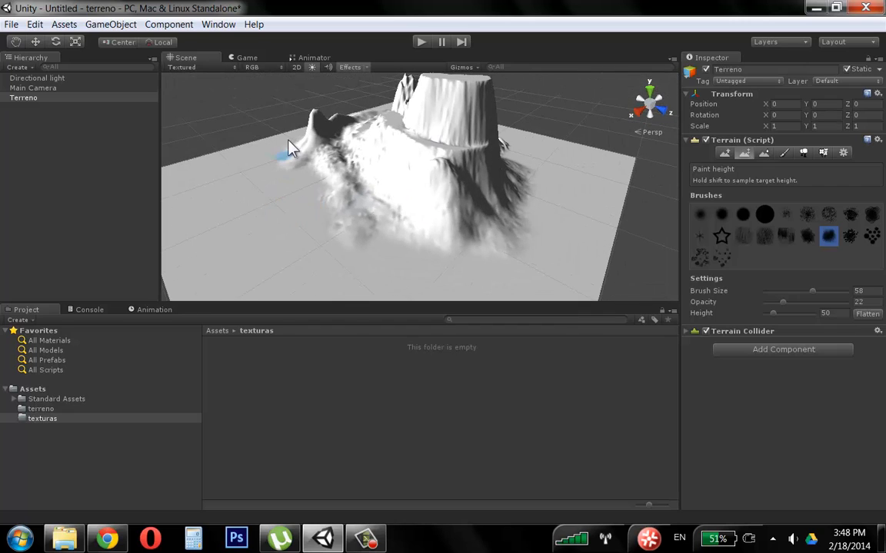
{"action": "left_click_drag", "start_coordinate": [293, 260], "coordinate": [435, 192], "text": "alt"}
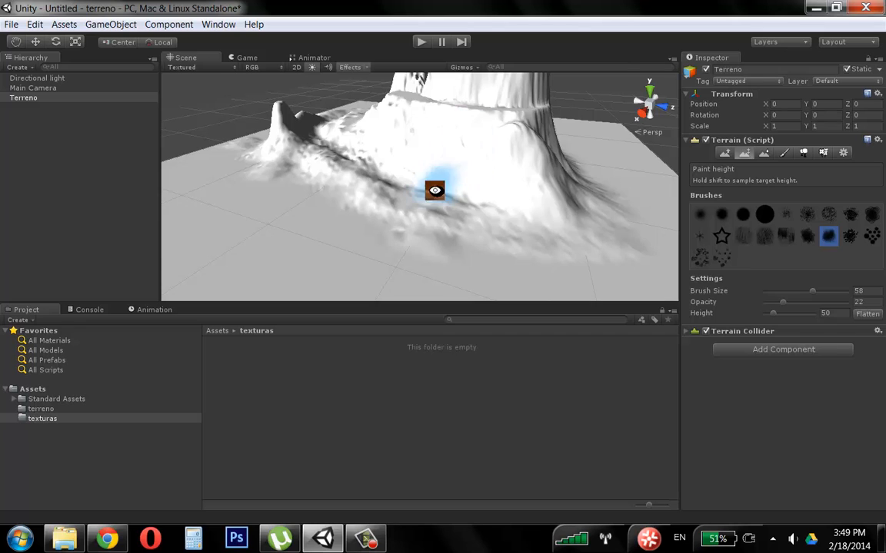
Try to raise the mountain's steep flank with the Raise/Lower tool at brush size 58, and undo the stroke.
{"action": "left_click_drag", "start_coordinate": [402, 164], "coordinate": [496, 249], "text": "alt"}
{"action": "middle_click_drag", "start_coordinate": [496, 250], "coordinate": [481, 195]}
{"action": "left_click_drag", "start_coordinate": [481, 195], "coordinate": [607, 257], "text": "alt"}
{"action": "left_click", "coordinate": [724, 153]}
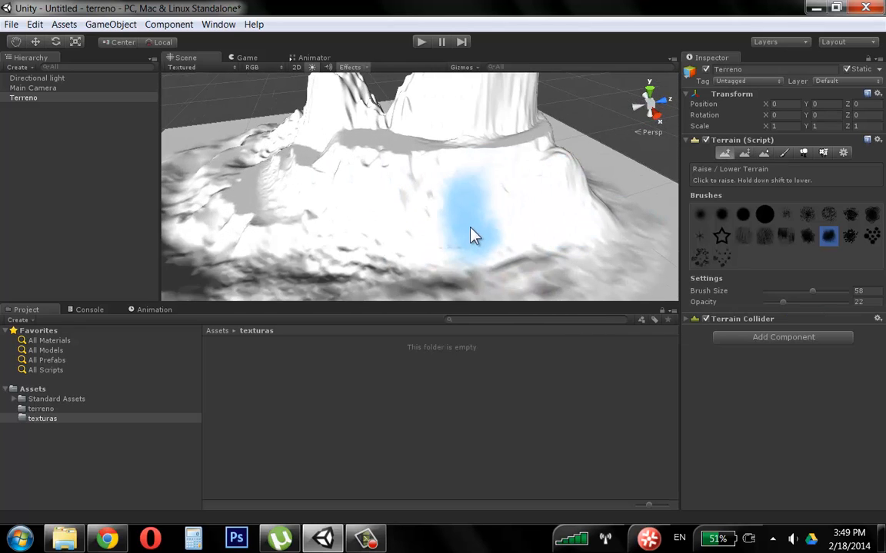
{"action": "mouse_move", "coordinate": [472, 235]}
{"action": "left_mouse_down"}
{"action": "mouse_move", "coordinate": [447, 232]}
{"action": "mouse_move", "coordinate": [461, 232]}
{"action": "mouse_move", "coordinate": [441, 223]}
{"action": "mouse_move", "coordinate": [436, 198]}
{"action": "mouse_move", "coordinate": [446, 241]}
{"action": "mouse_move", "coordinate": [456, 242]}
{"action": "left_mouse_up"}
{"action": "key", "text": "ctrl+z"}
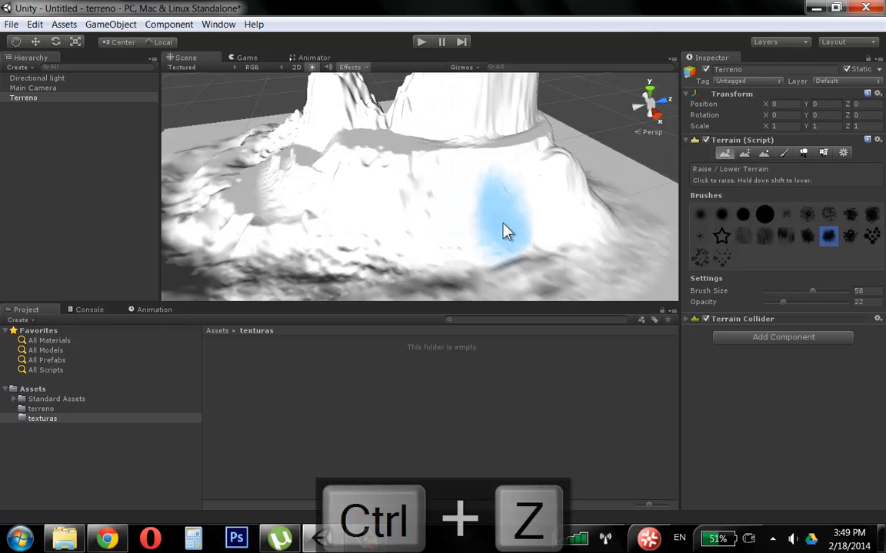
Try to sculpt the mountain's flank with the hard round brush at size 12 and opacity 22, and undo it.
{"action": "left_click_drag", "start_coordinate": [588, 229], "coordinate": [503, 206], "text": "alt"}
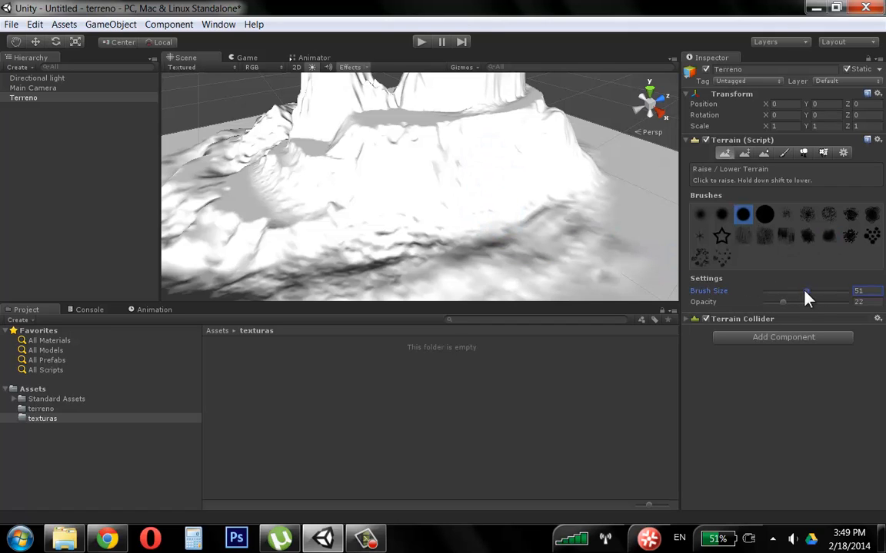
{"action": "left_click_drag", "start_coordinate": [775, 292], "coordinate": [772, 291]}
{"action": "mouse_move", "coordinate": [423, 209]}
{"action": "right_mouse_down", "text": "alt"}
{"action": "mouse_move", "coordinate": [460, 203]}
{"action": "mouse_move", "coordinate": [545, 232]}
{"action": "right_mouse_up", "text": "alt"}
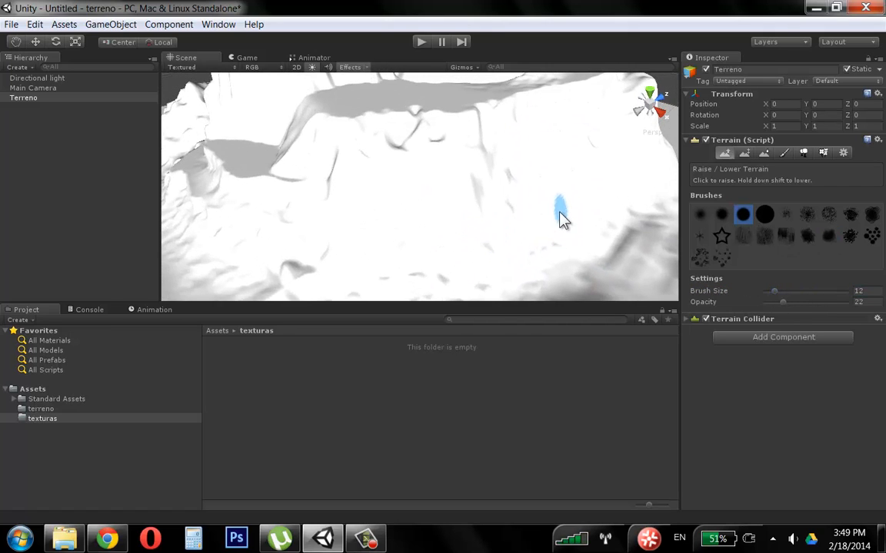
{"action": "mouse_move", "coordinate": [518, 209]}
{"action": "left_mouse_down", "text": "alt"}
{"action": "mouse_move", "coordinate": [352, 175]}
{"action": "mouse_move", "coordinate": [277, 188]}
{"action": "mouse_move", "coordinate": [444, 256]}
{"action": "left_mouse_up", "text": "alt"}
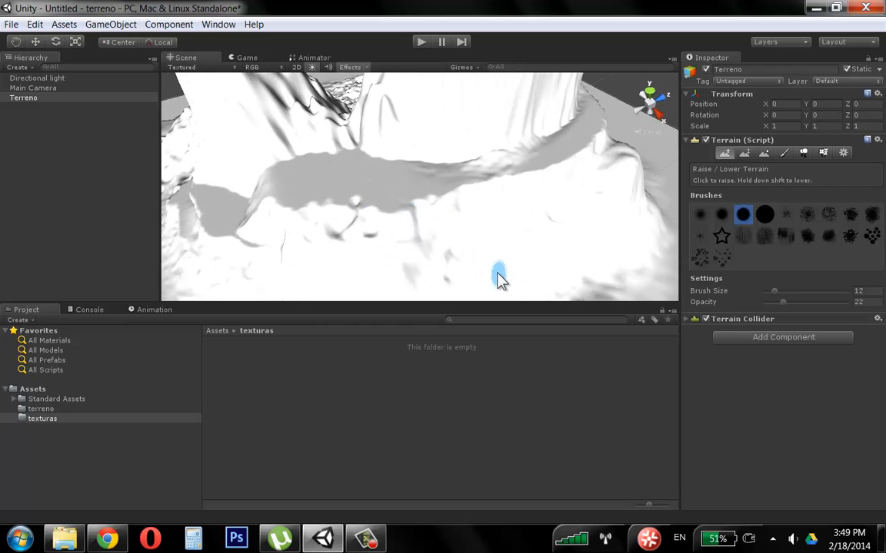
{"action": "mouse_move", "coordinate": [498, 278]}
{"action": "left_mouse_down"}
{"action": "mouse_move", "coordinate": [484, 266]}
{"action": "mouse_move", "coordinate": [482, 273]}
{"action": "mouse_move", "coordinate": [479, 259]}
{"action": "mouse_move", "coordinate": [356, 257]}
{"action": "mouse_move", "coordinate": [366, 241]}
{"action": "mouse_move", "coordinate": [446, 229]}
{"action": "mouse_move", "coordinate": [435, 213]}
{"action": "left_mouse_up"}
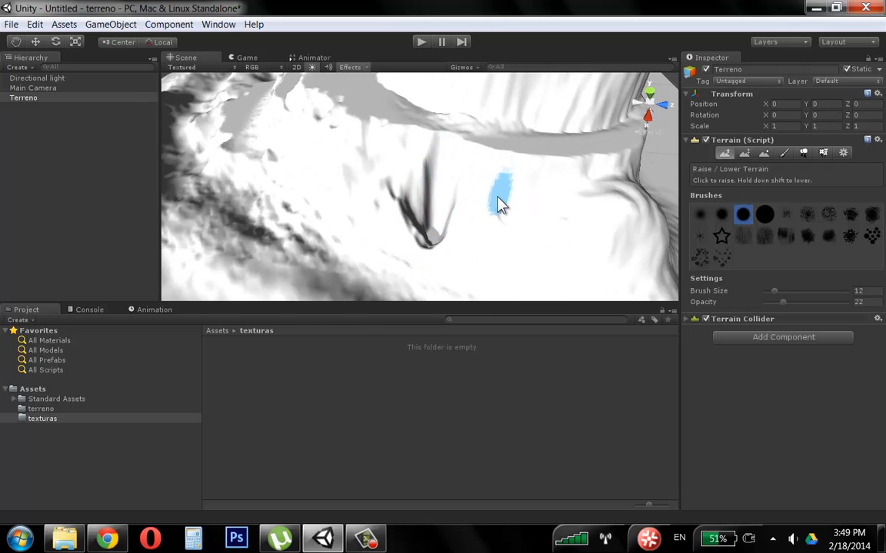
{"action": "key", "text": "ctrl+z"}
{"action": "mouse_move", "coordinate": [500, 203]}
{"action": "left_mouse_down", "text": "alt"}
{"action": "mouse_move", "coordinate": [467, 177]}
{"action": "mouse_move", "coordinate": [619, 174]}
{"action": "mouse_move", "coordinate": [619, 190]}
{"action": "mouse_move", "coordinate": [346, 194]}
{"action": "mouse_move", "coordinate": [397, 177]}
{"action": "mouse_move", "coordinate": [449, 183]}
{"action": "mouse_move", "coordinate": [332, 292]}
{"action": "left_mouse_up", "text": "alt"}
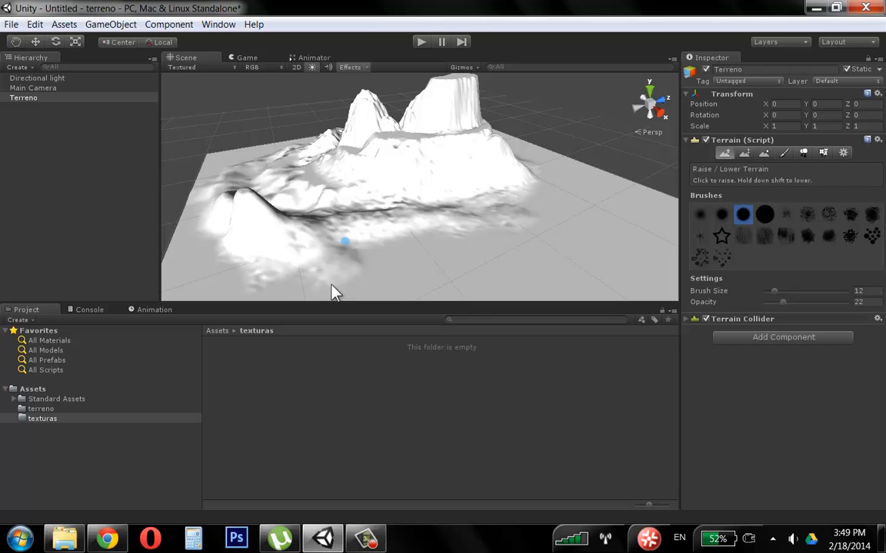
{"action": "left_click", "coordinate": [377, 540]}
{"action": "left_click", "coordinate": [824, 488]}
{"action": "left_click_drag", "start_coordinate": [456, 193], "coordinate": [492, 201], "text": "alt"}
{"action": "left_click", "coordinate": [763, 153]}
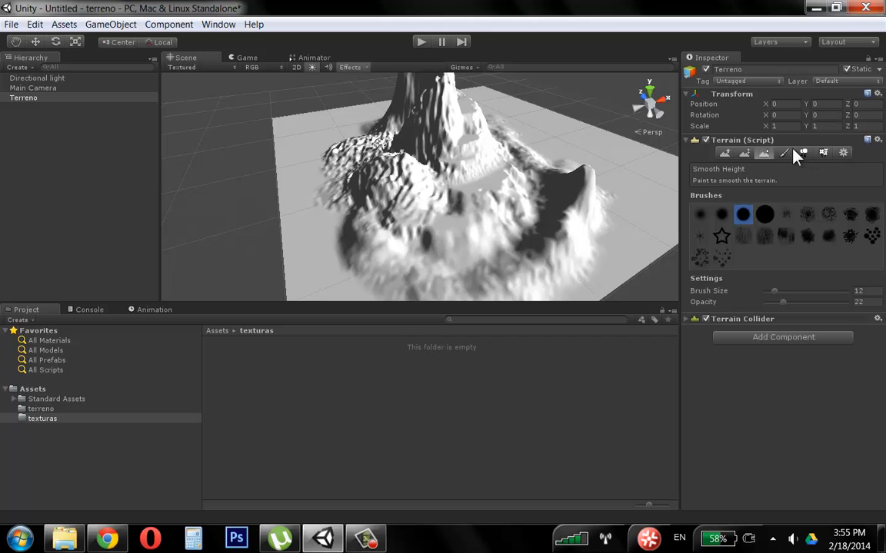
{"action": "left_click", "coordinate": [785, 153]}
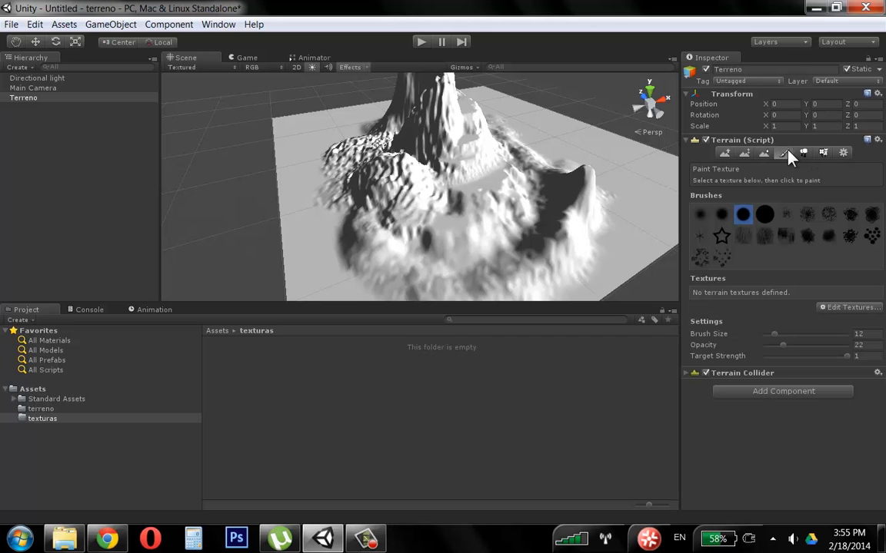
{"action": "mouse_move", "coordinate": [482, 105]}
{"action": "left_mouse_down", "text": "alt"}
{"action": "mouse_move", "coordinate": [468, 159]}
{"action": "mouse_move", "coordinate": [411, 174]}
{"action": "mouse_move", "coordinate": [408, 212]}
{"action": "mouse_move", "coordinate": [395, 188]}
{"action": "mouse_move", "coordinate": [495, 156]}
{"action": "mouse_move", "coordinate": [510, 169]}
{"action": "mouse_move", "coordinate": [476, 178]}
{"action": "mouse_move", "coordinate": [612, 158]}
{"action": "left_mouse_up", "text": "alt"}
{"action": "left_click", "coordinate": [728, 154]}
{"action": "left_click_drag", "start_coordinate": [501, 188], "coordinate": [400, 209], "text": "alt"}
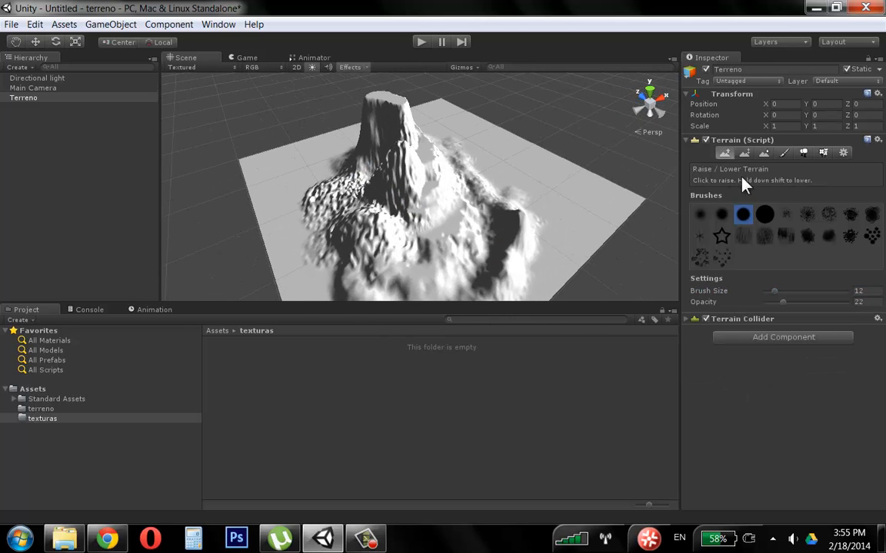
Paint a round plateau at height 50 beside the tall peak, using Paint Height with brush size 97.
{"action": "left_click", "coordinate": [744, 153]}
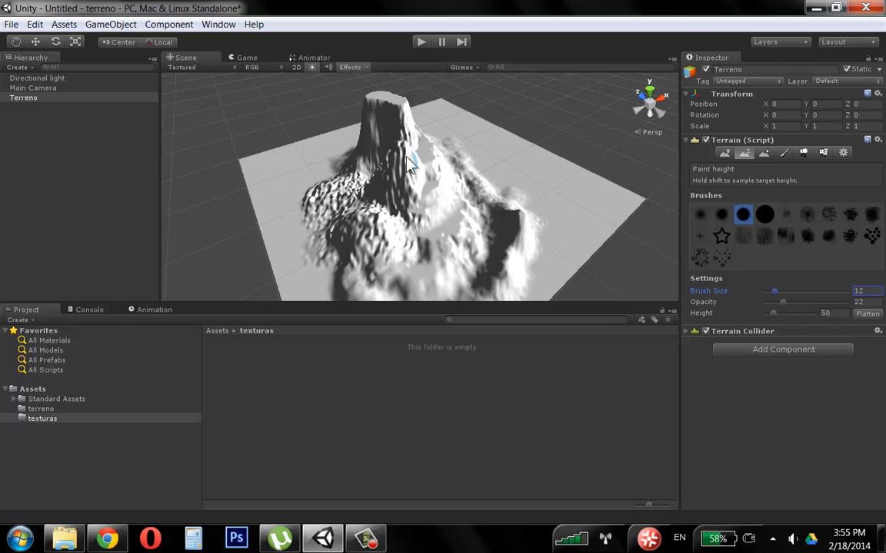
{"action": "left_click_drag", "start_coordinate": [407, 157], "coordinate": [403, 164]}
{"action": "left_click_drag", "start_coordinate": [846, 296], "coordinate": [844, 294]}
{"action": "left_click_drag", "start_coordinate": [373, 146], "coordinate": [444, 177], "text": "alt"}
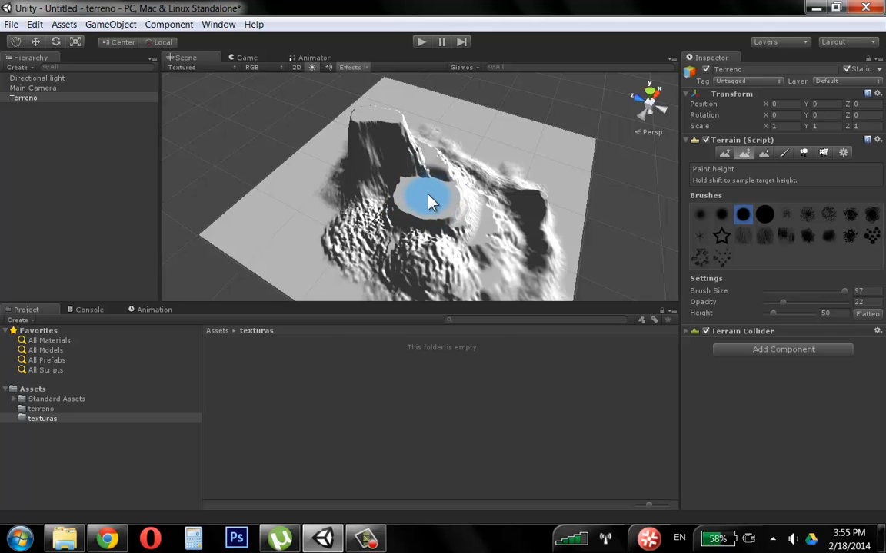
{"action": "mouse_move", "coordinate": [429, 201]}
{"action": "left_mouse_down", "text": "alt"}
{"action": "mouse_move", "coordinate": [311, 173]}
{"action": "mouse_move", "coordinate": [360, 246]}
{"action": "mouse_move", "coordinate": [419, 198]}
{"action": "left_mouse_up", "text": "alt"}
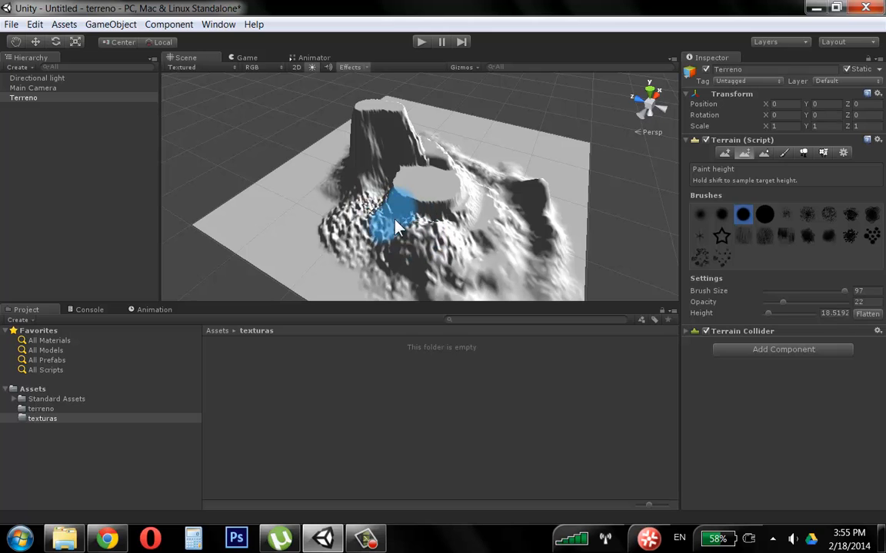
Sample a height of 36.4824 and paint rough ground over the slope below the plateau with a textured brush.
{"action": "left_click", "coordinate": [742, 236]}
{"action": "left_click_drag", "start_coordinate": [415, 276], "coordinate": [434, 224], "text": "alt"}
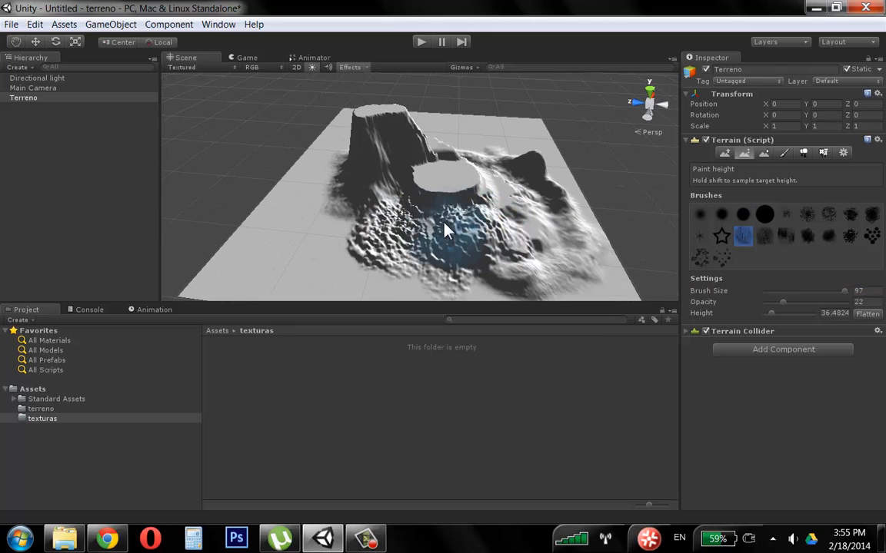
{"action": "mouse_move", "coordinate": [372, 219]}
{"action": "left_mouse_down", "text": "alt"}
{"action": "mouse_move", "coordinate": [452, 213]}
{"action": "mouse_move", "coordinate": [480, 201]}
{"action": "left_mouse_up", "text": "alt"}
{"action": "left_click", "coordinate": [765, 237]}
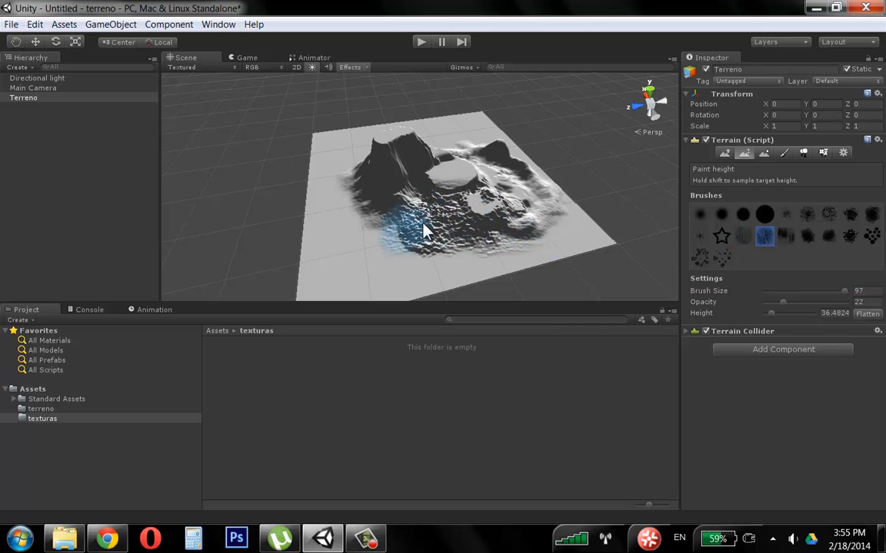
{"action": "mouse_move", "coordinate": [405, 226]}
{"action": "left_mouse_down", "text": "alt"}
{"action": "mouse_move", "coordinate": [322, 228]}
{"action": "mouse_move", "coordinate": [285, 205]}
{"action": "left_mouse_up", "text": "alt"}
{"action": "scroll", "coordinate": [285, 205], "scroll_direction": "up", "scroll_amount": 5}
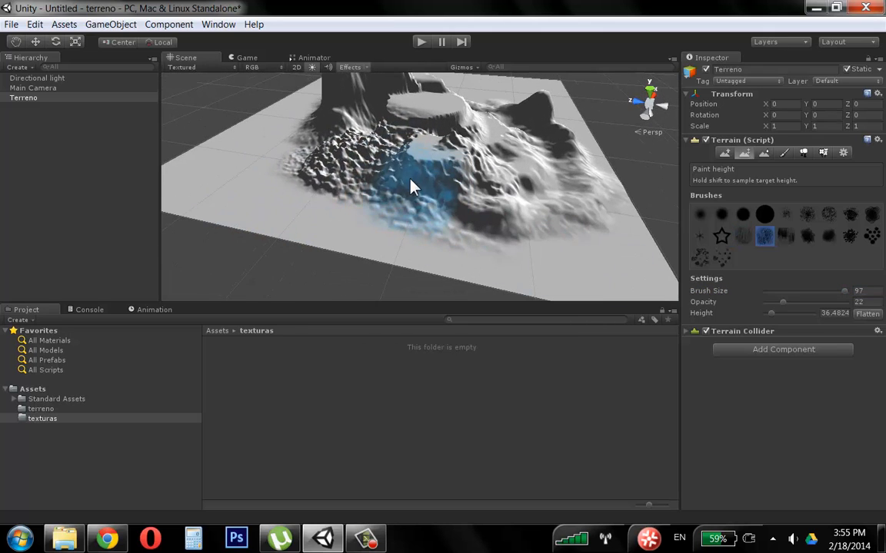
{"action": "left_click_drag", "start_coordinate": [411, 186], "coordinate": [389, 198]}
Set the paint height to 29 and paint more rough ground over the mountain's lower slope.
{"action": "left_click_drag", "start_coordinate": [771, 315], "coordinate": [769, 316]}
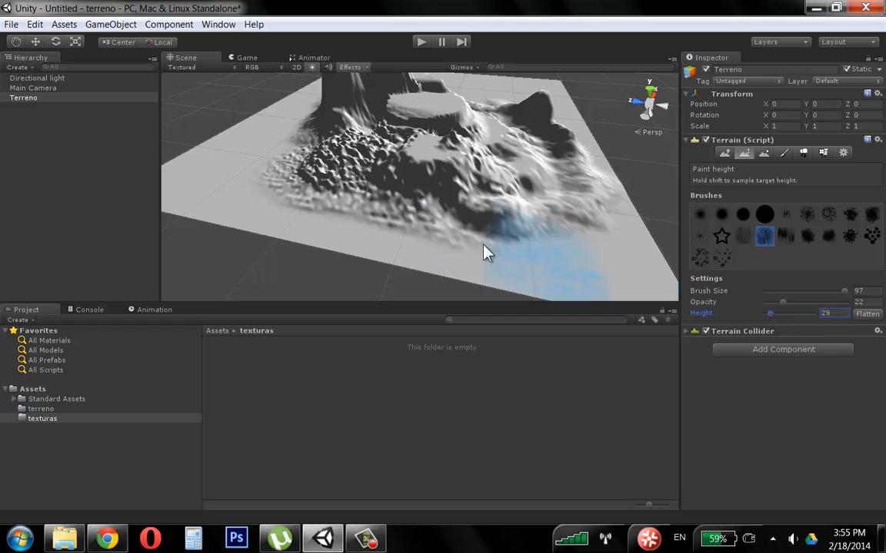
{"action": "mouse_move", "coordinate": [417, 211]}
{"action": "left_mouse_down"}
{"action": "mouse_move", "coordinate": [326, 183]}
{"action": "mouse_move", "coordinate": [387, 193]}
{"action": "left_mouse_up"}
{"action": "right_click_drag", "start_coordinate": [541, 207], "coordinate": [438, 193], "text": "alt"}
{"action": "left_click_drag", "start_coordinate": [438, 192], "coordinate": [316, 168], "text": "alt"}
{"action": "right_click_drag", "start_coordinate": [316, 168], "coordinate": [421, 228], "text": "alt"}
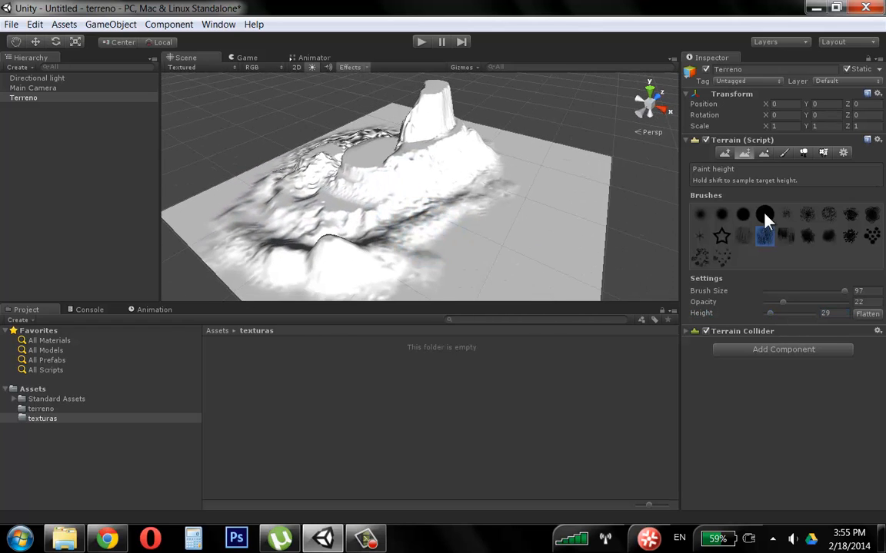
Activate the Paint Texture tool, and copy the 1024_seamless folder from the network textures folder to the desktop.
{"action": "left_click", "coordinate": [784, 155]}
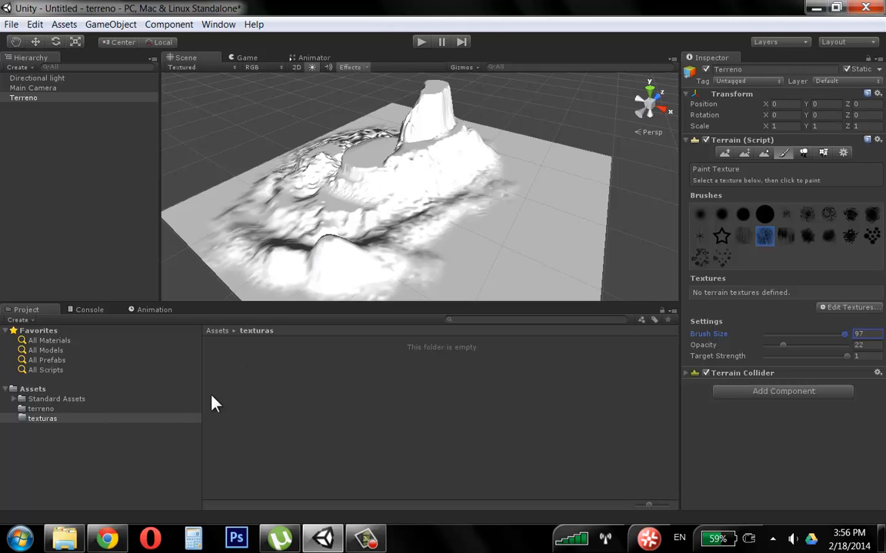
{"action": "left_click", "coordinate": [38, 429]}
{"action": "left_click", "coordinate": [65, 539]}
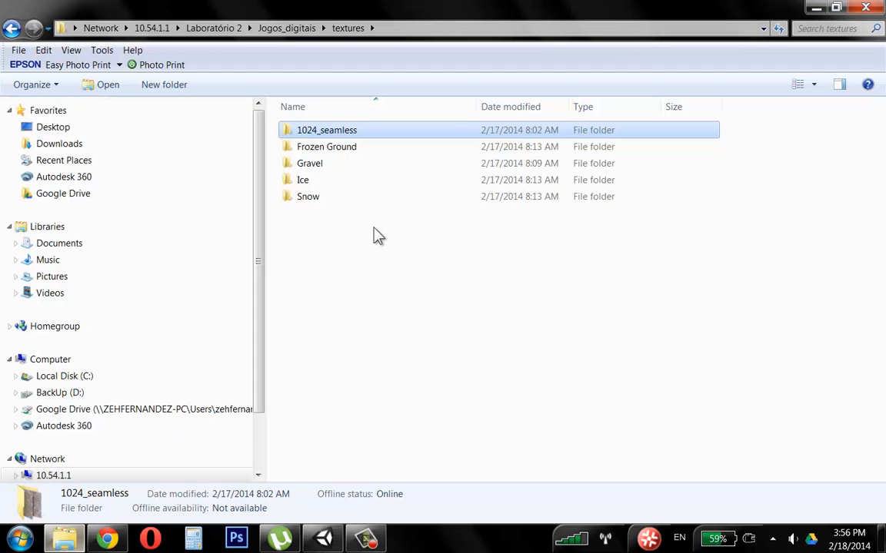
{"action": "double_click", "coordinate": [336, 130]}
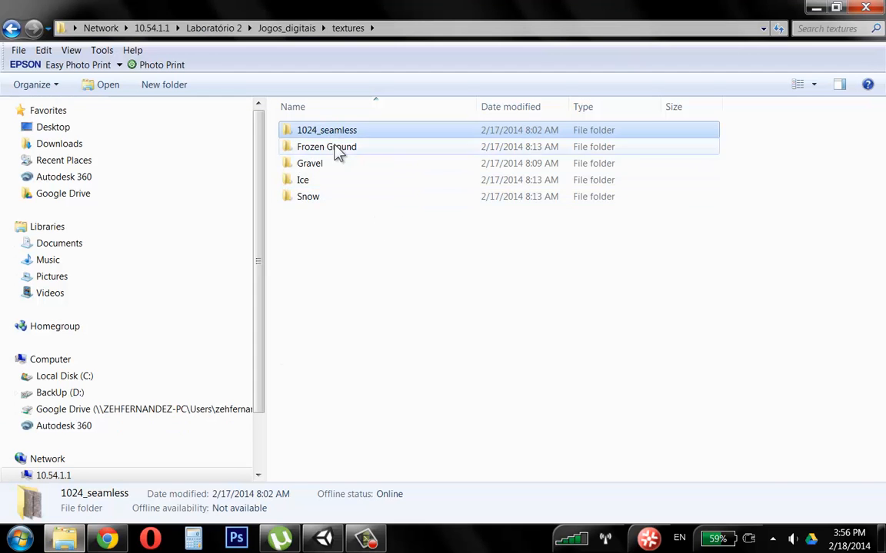
{"action": "key", "text": "BackSpace"}
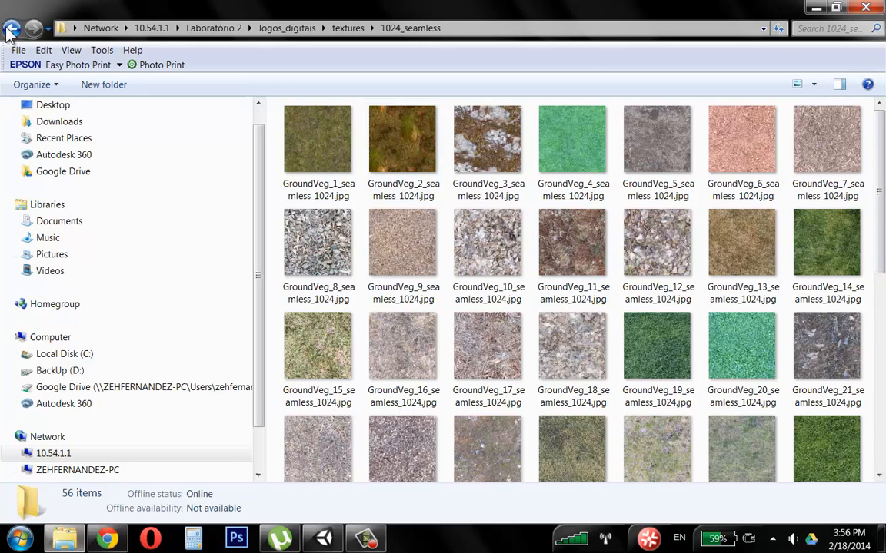
{"action": "left_click_drag", "start_coordinate": [311, 137], "coordinate": [746, 268]}
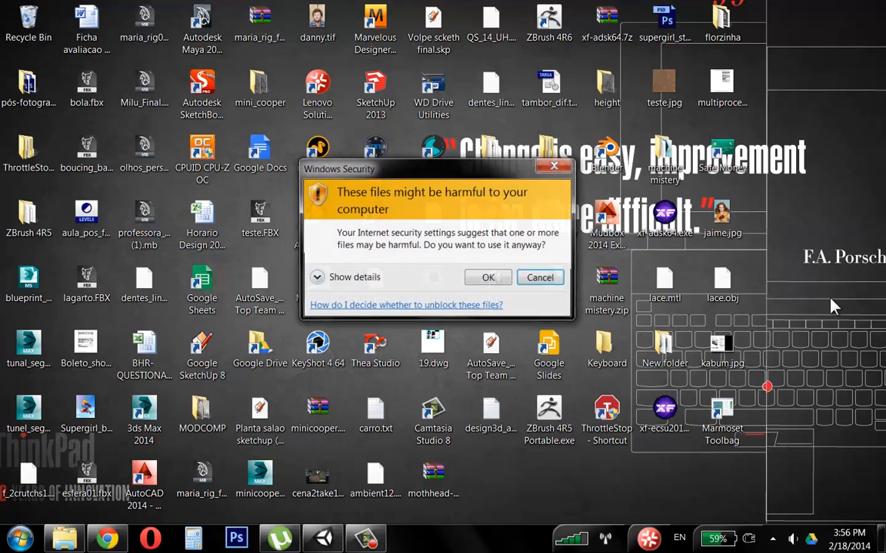
{"action": "left_click", "coordinate": [475, 281]}
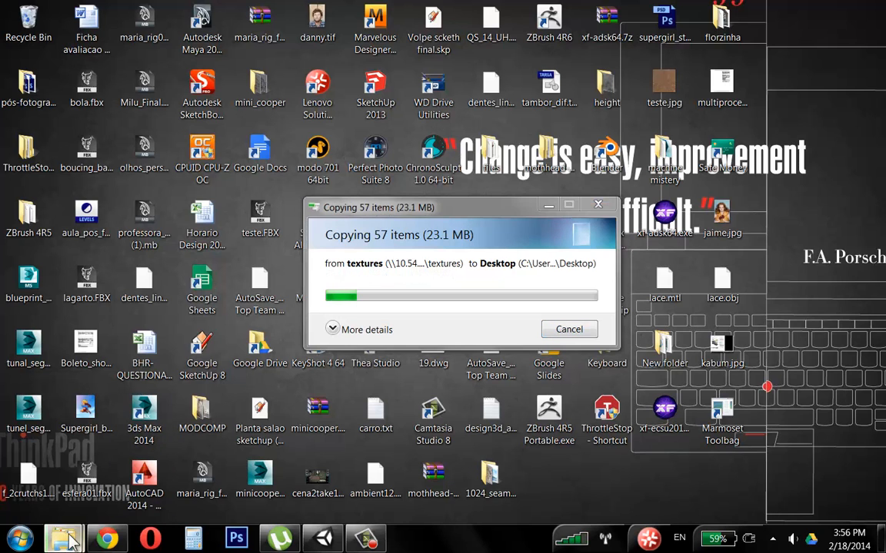
Look over the ground images in the network 1024_seamless folder and return to Unity.
{"action": "mouse_move", "coordinate": [63, 538]}
{"action": "left_click", "coordinate": [85, 463]}
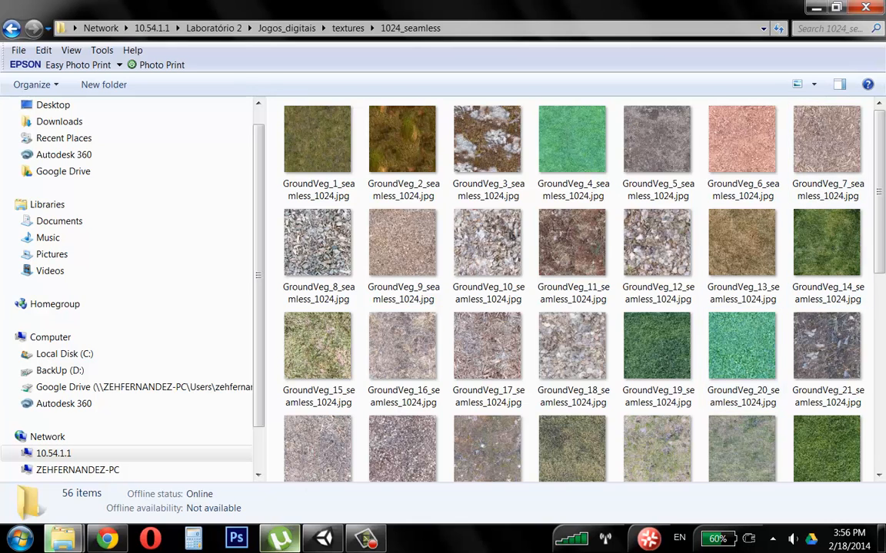
{"action": "left_click", "coordinate": [324, 540]}
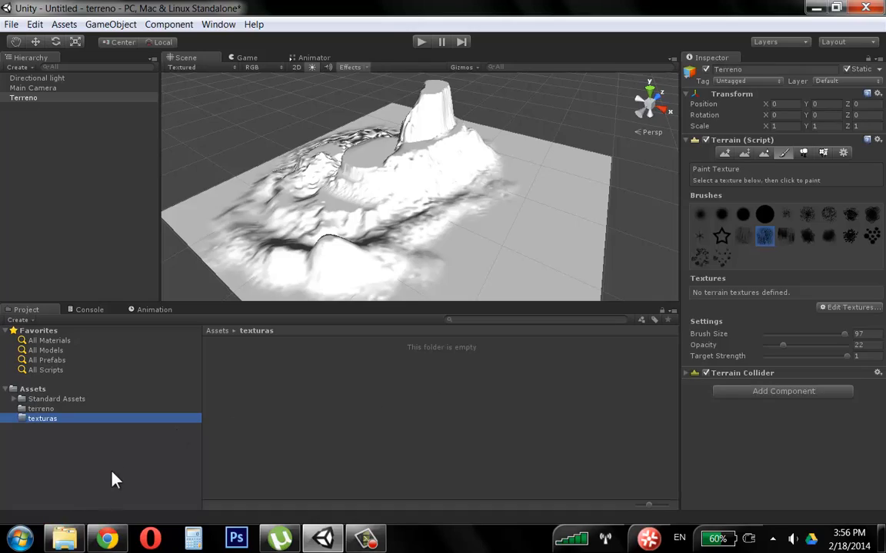
Open the desktop copy of 1024_seamless in a widened, non-maximized window and bring it in front of Unity.
{"action": "left_click", "coordinate": [883, 536]}
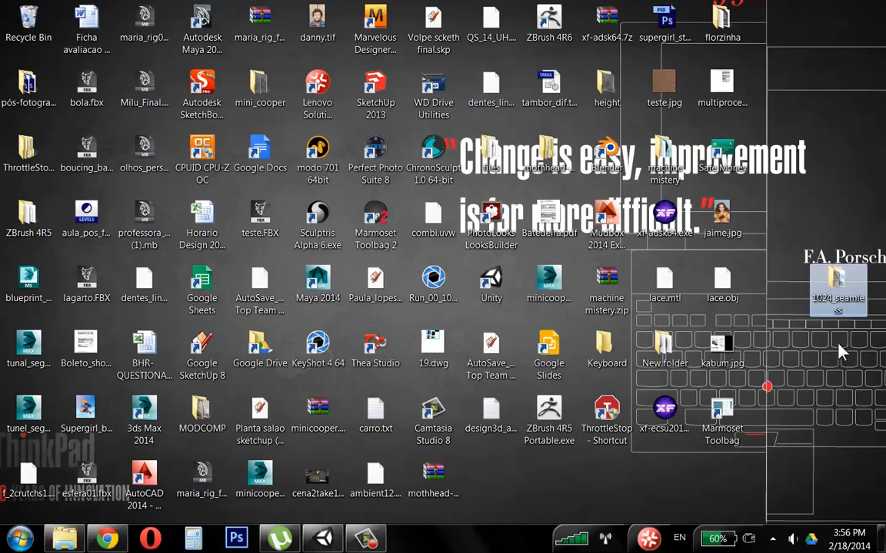
{"action": "double_click", "coordinate": [841, 284]}
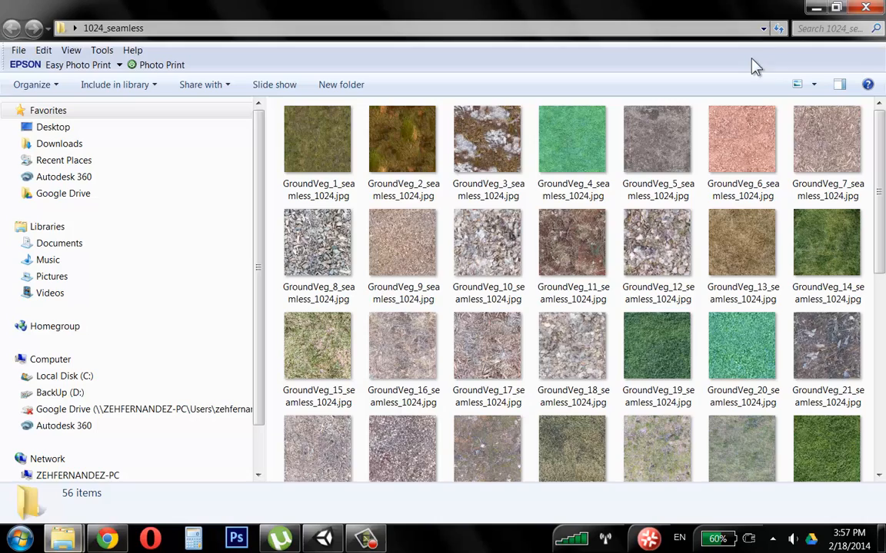
{"action": "left_click", "coordinate": [837, 6]}
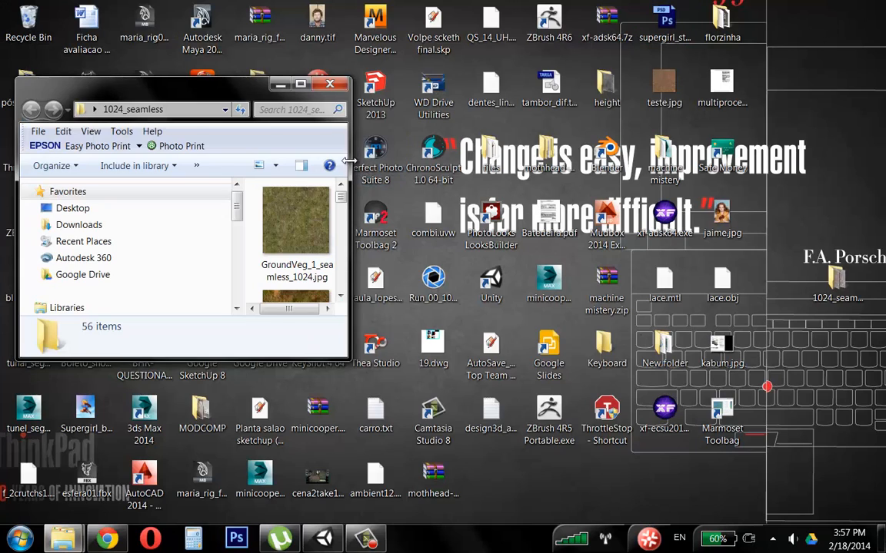
{"action": "left_click_drag", "start_coordinate": [351, 162], "coordinate": [794, 162]}
{"action": "left_click_drag", "start_coordinate": [571, 88], "coordinate": [550, 37]}
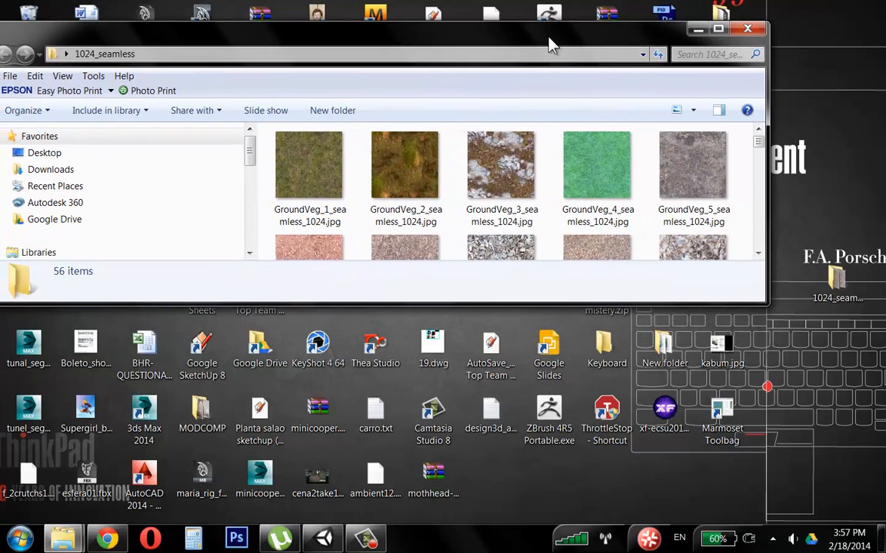
{"action": "left_click", "coordinate": [323, 538]}
{"action": "mouse_move", "coordinate": [77, 541]}
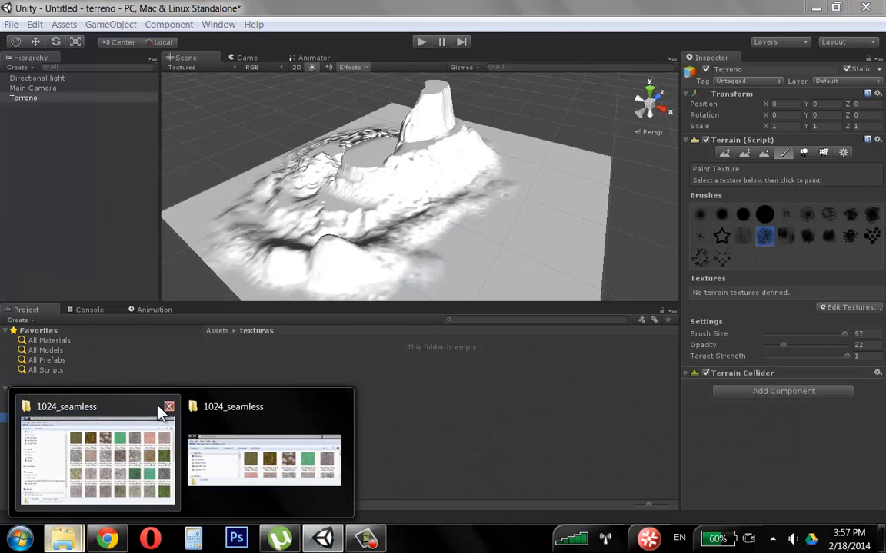
{"action": "left_click", "coordinate": [231, 430]}
Select the images GroundVeg_1, 2, 3, 5, 13 and 14 together in the desktop 1024_seamless folder.
{"action": "left_click", "coordinate": [336, 154]}
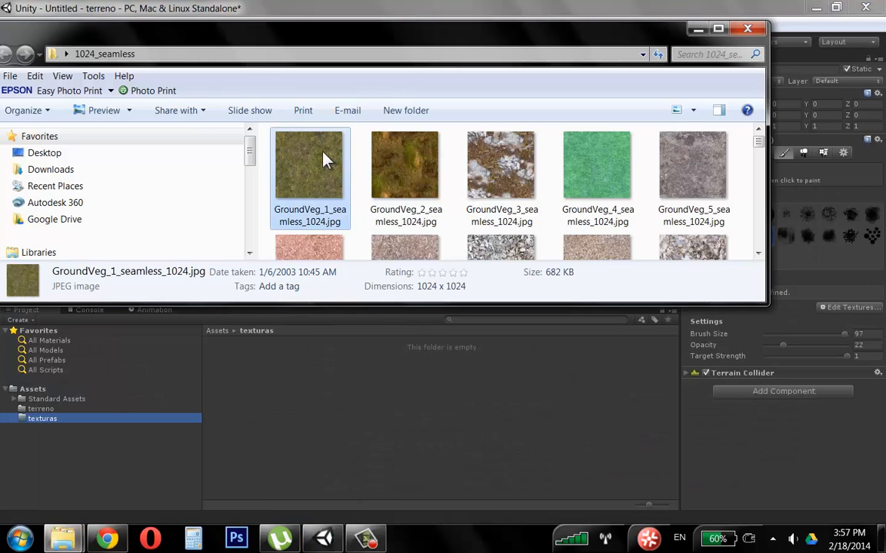
{"action": "left_click", "coordinate": [405, 165], "text": "ctrl"}
{"action": "left_click", "coordinate": [507, 184], "text": "ctrl"}
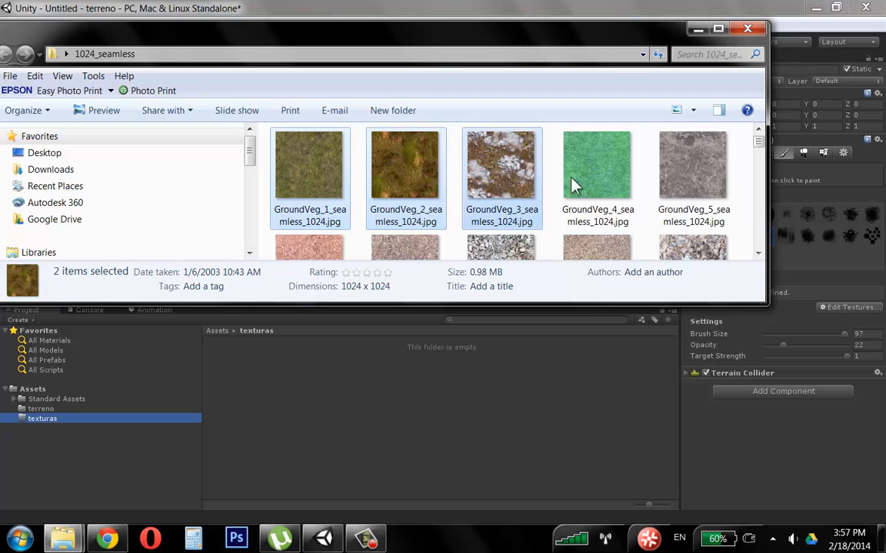
{"action": "left_click", "coordinate": [711, 167], "text": "ctrl"}
{"action": "scroll", "coordinate": [758, 150], "scroll_direction": "down", "scroll_amount": 4}
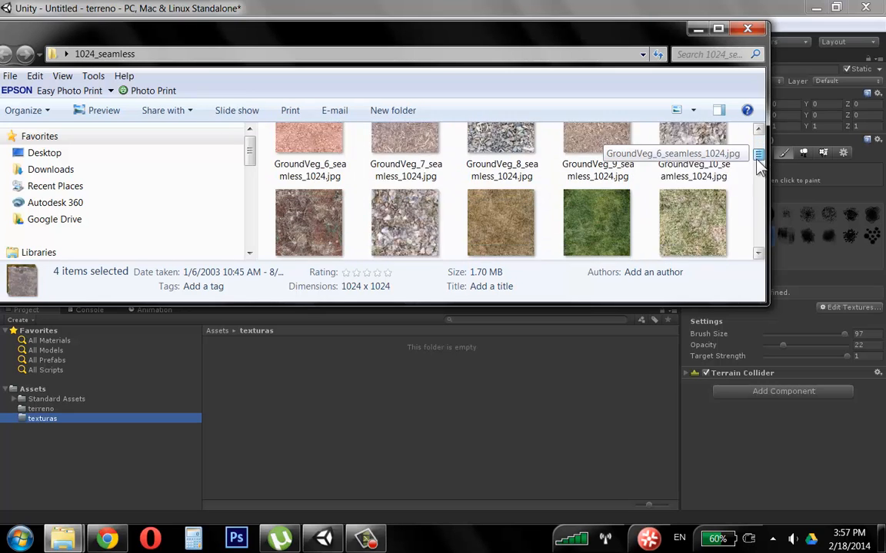
{"action": "left_click", "coordinate": [589, 185], "text": "ctrl"}
{"action": "left_click", "coordinate": [520, 191], "text": "ctrl"}
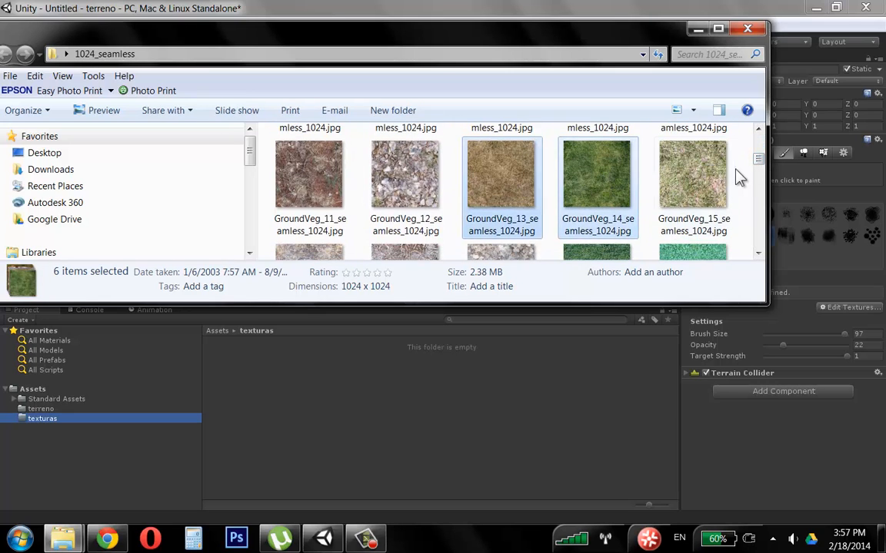
Add the images GroundVeg_25, GroundVeg_27 and GroundVeg_28 to the selection.
{"action": "scroll", "coordinate": [757, 161], "scroll_direction": "down", "scroll_amount": 3}
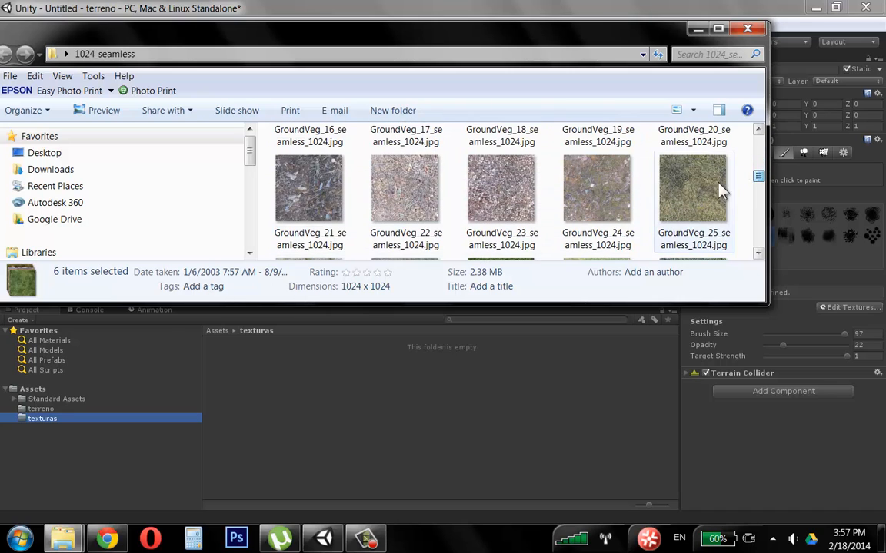
{"action": "left_click", "coordinate": [685, 165], "text": "ctrl"}
{"action": "scroll", "coordinate": [758, 189], "scroll_direction": "down", "scroll_amount": 3}
{"action": "scroll", "coordinate": [758, 189], "scroll_direction": "down", "scroll_amount": 3}
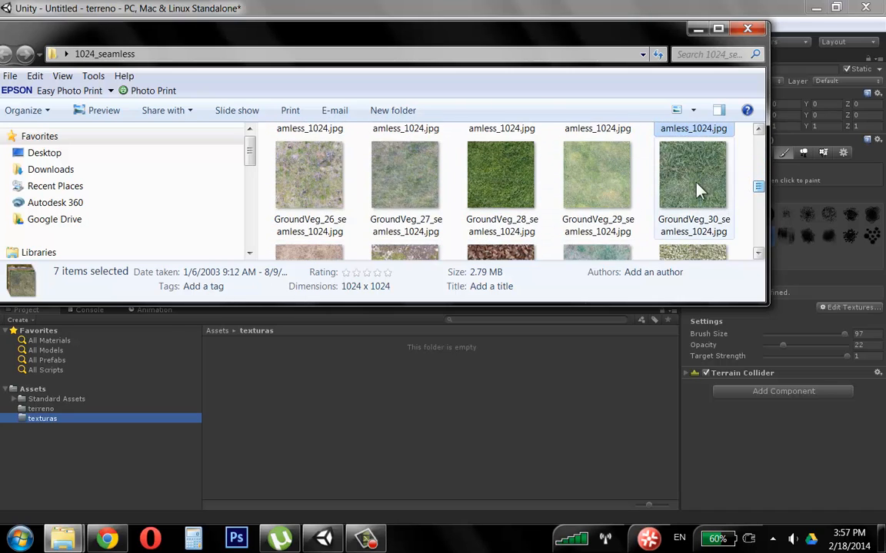
{"action": "left_click", "coordinate": [528, 191], "text": "ctrl"}
{"action": "left_click", "coordinate": [413, 195], "text": "ctrl"}
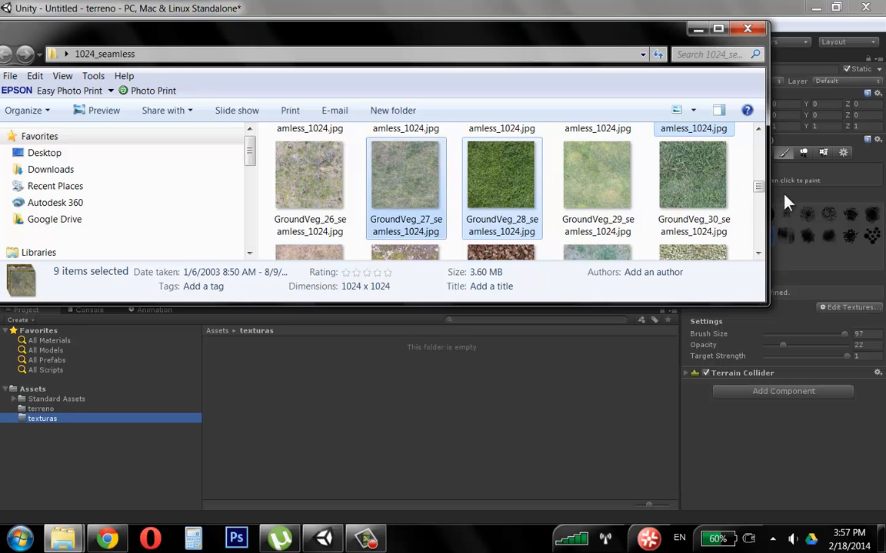
Add GroundVeg_47 and GroundVeg_50 to the selection, and import all selected images into the project's texturas folder.
{"action": "scroll", "coordinate": [761, 192], "scroll_direction": "down", "scroll_amount": 6}
{"action": "left_click_drag", "start_coordinate": [758, 209], "coordinate": [758, 225]}
{"action": "left_click", "coordinate": [377, 213], "text": "ctrl"}
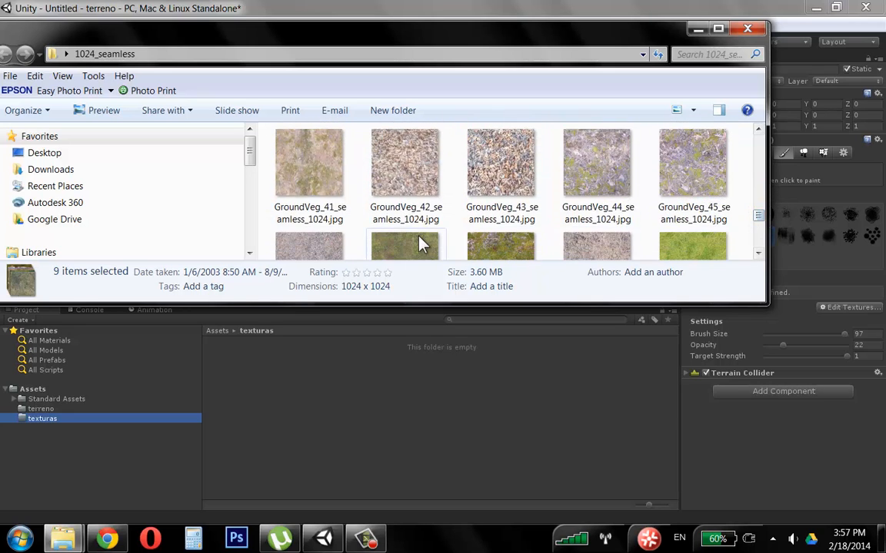
{"action": "left_click", "coordinate": [675, 209], "text": "ctrl"}
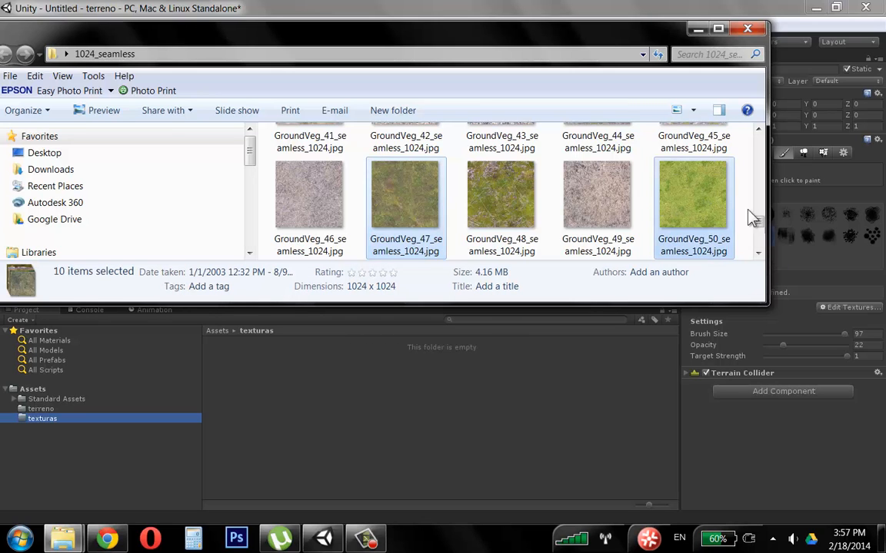
{"action": "left_click_drag", "start_coordinate": [751, 304], "coordinate": [752, 370]}
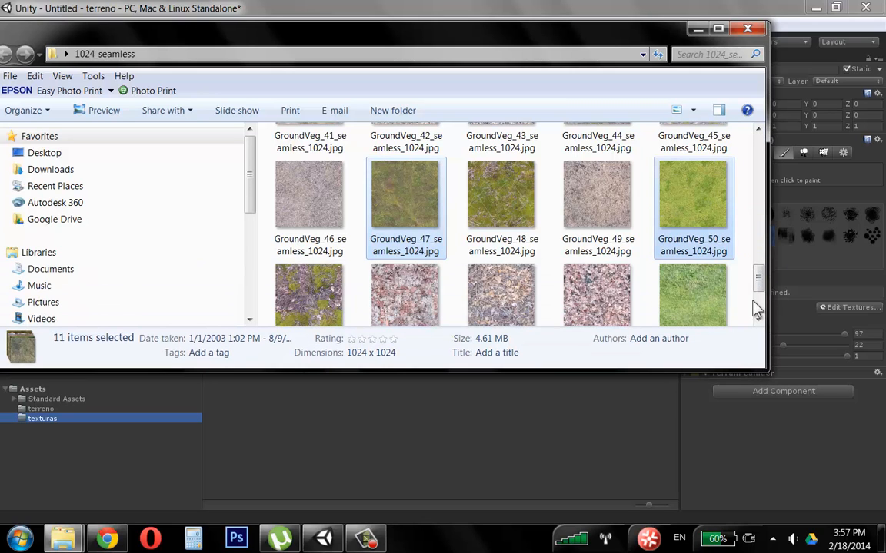
{"action": "left_click_drag", "start_coordinate": [757, 282], "coordinate": [759, 146]}
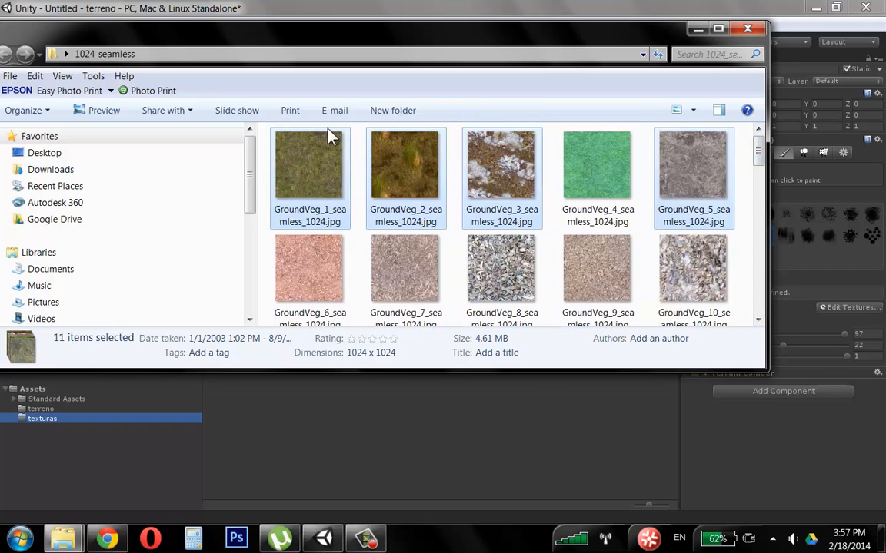
{"action": "left_click_drag", "start_coordinate": [311, 140], "coordinate": [452, 442]}
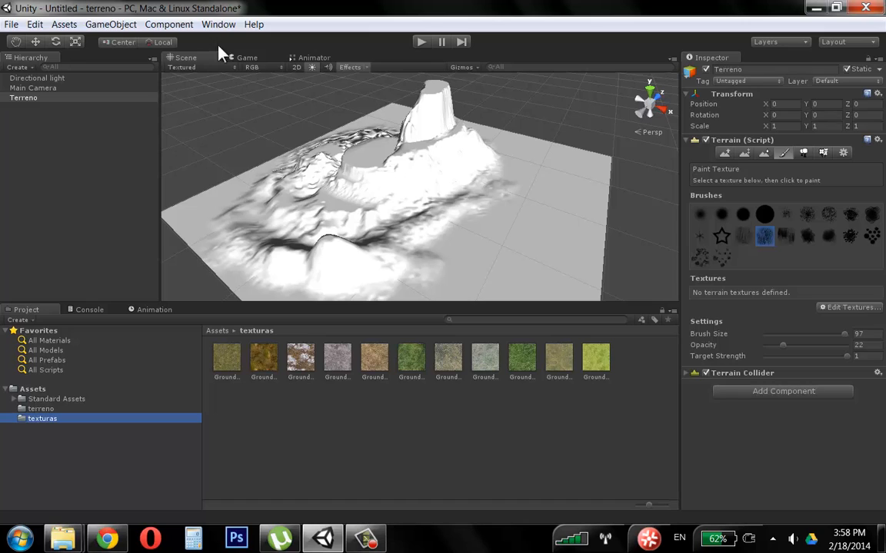
Reselect the terrain in the scene and start adding a terrain texture, with the Add Terrain Texture window enlarged.
{"action": "left_click", "coordinate": [632, 419]}
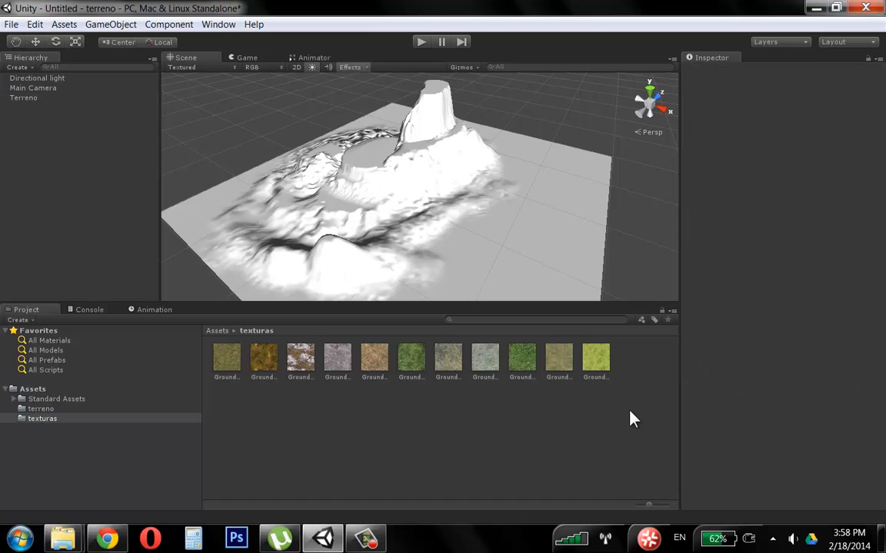
{"action": "left_click", "coordinate": [263, 357]}
{"action": "left_click", "coordinate": [438, 431]}
{"action": "left_click", "coordinate": [486, 222]}
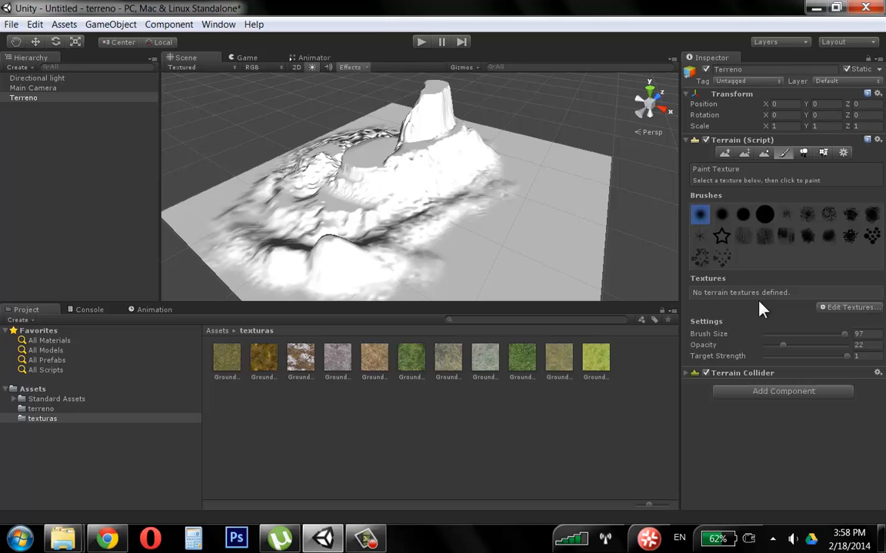
{"action": "left_click", "coordinate": [852, 308]}
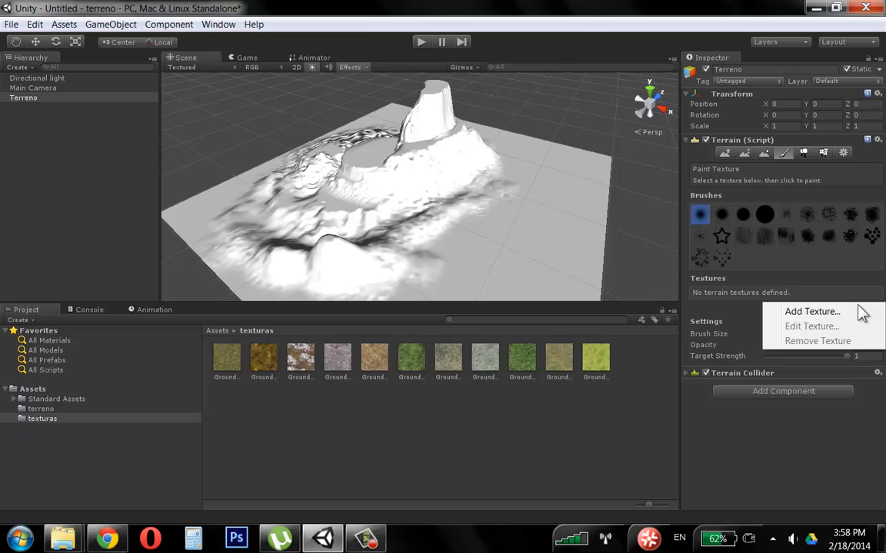
{"action": "left_click", "coordinate": [801, 312]}
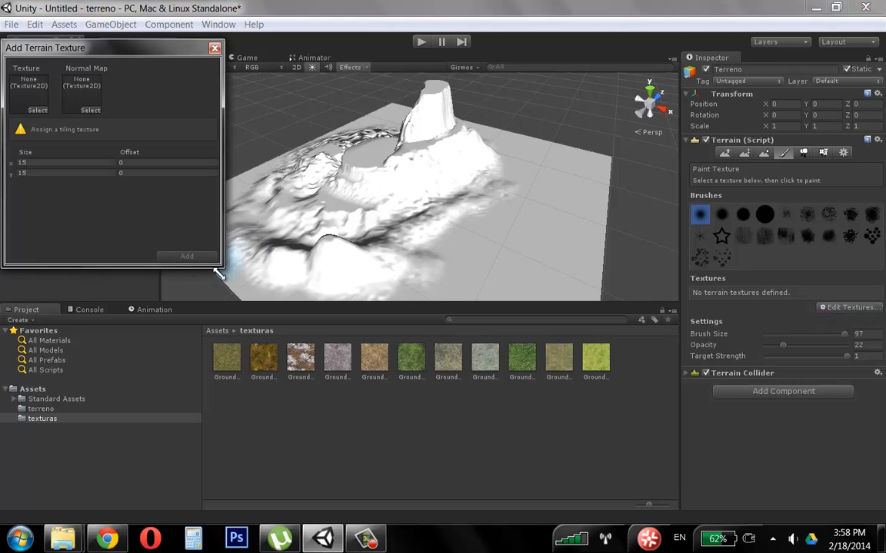
{"action": "left_click_drag", "start_coordinate": [222, 265], "coordinate": [253, 302]}
{"action": "left_click_drag", "start_coordinate": [77, 48], "coordinate": [157, 47]}
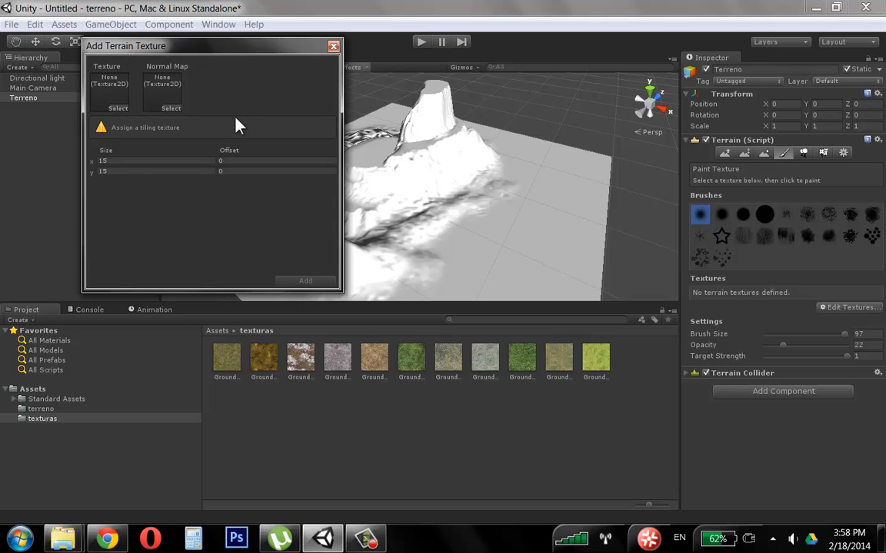
Assign GroundVeg_1_seamless_1024 as the texture and add it to the terrain with the default 15 by 15 size.
{"action": "left_click", "coordinate": [119, 108]}
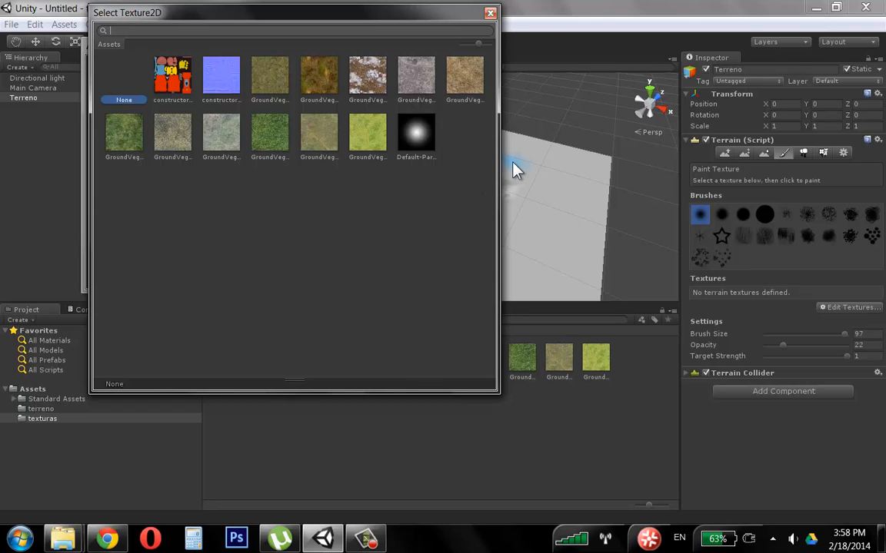
{"action": "left_click", "coordinate": [270, 77]}
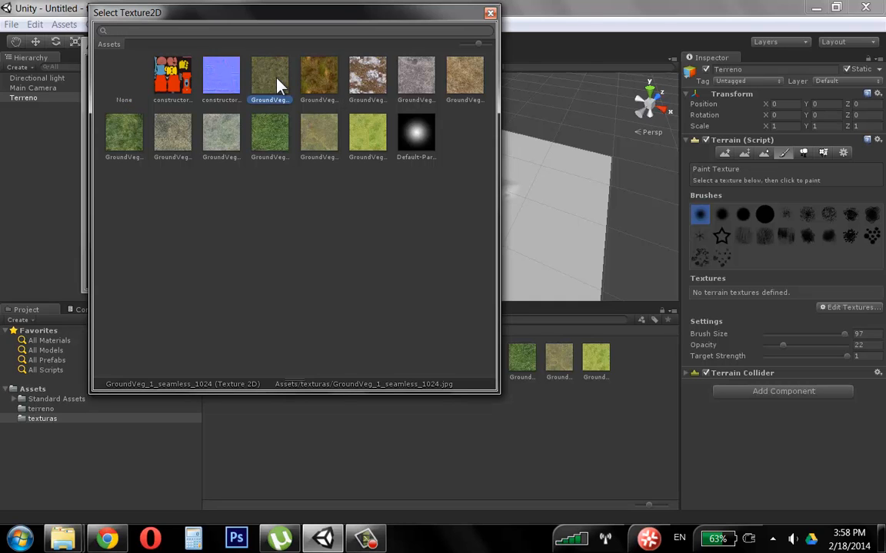
{"action": "double_click", "coordinate": [277, 78]}
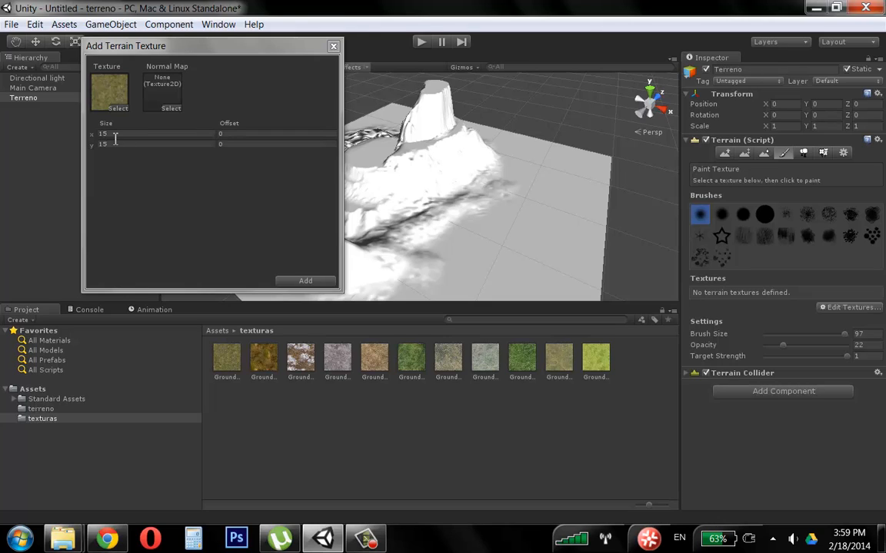
{"action": "left_click_drag", "start_coordinate": [132, 52], "coordinate": [50, 39]}
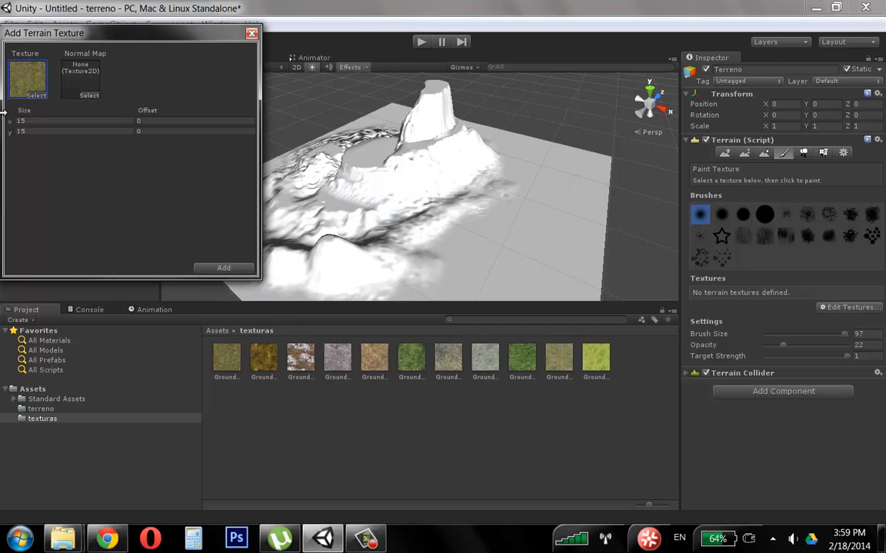
{"action": "left_click", "coordinate": [237, 267]}
Open the terrain's ground texture for editing and set its tile size to 40 in x and 40 in y.
{"action": "scroll", "coordinate": [462, 213], "scroll_direction": "up", "scroll_amount": 10}
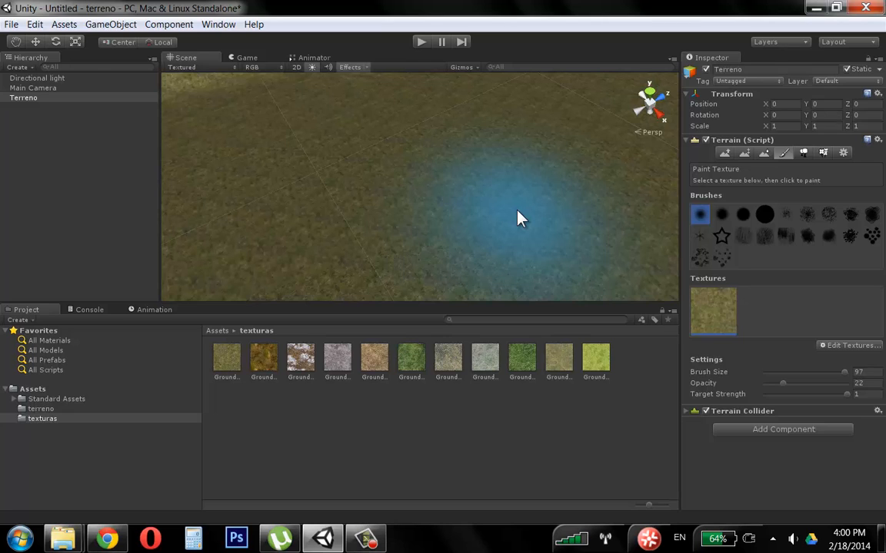
{"action": "left_click_drag", "start_coordinate": [384, 214], "coordinate": [333, 216], "text": "alt"}
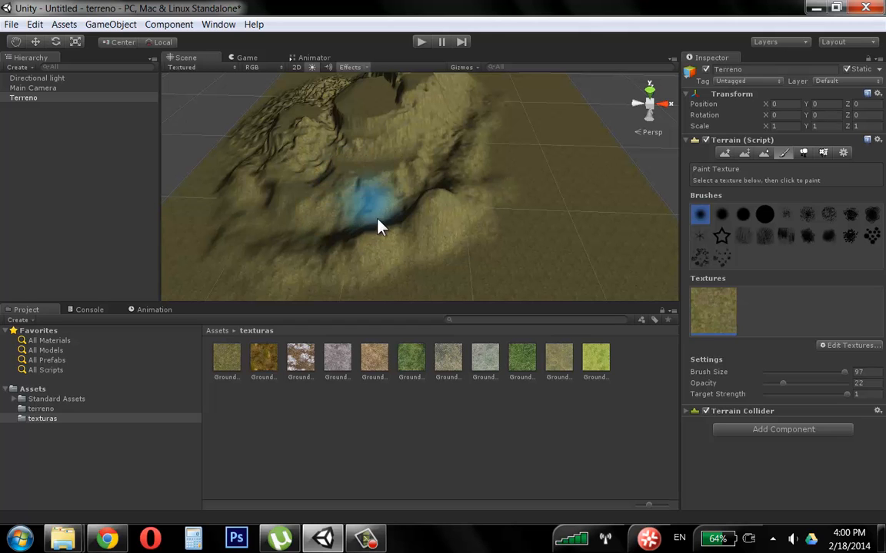
{"action": "middle_click_drag", "start_coordinate": [379, 224], "coordinate": [406, 239]}
{"action": "left_click_drag", "start_coordinate": [406, 240], "coordinate": [511, 195], "text": "alt"}
{"action": "right_click_drag", "start_coordinate": [512, 195], "coordinate": [482, 183], "text": "alt"}
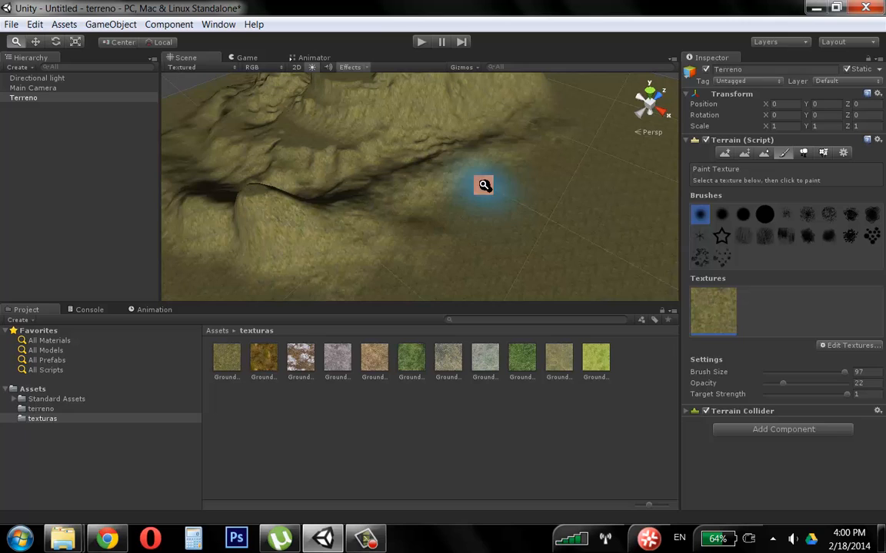
{"action": "left_click", "coordinate": [846, 347]}
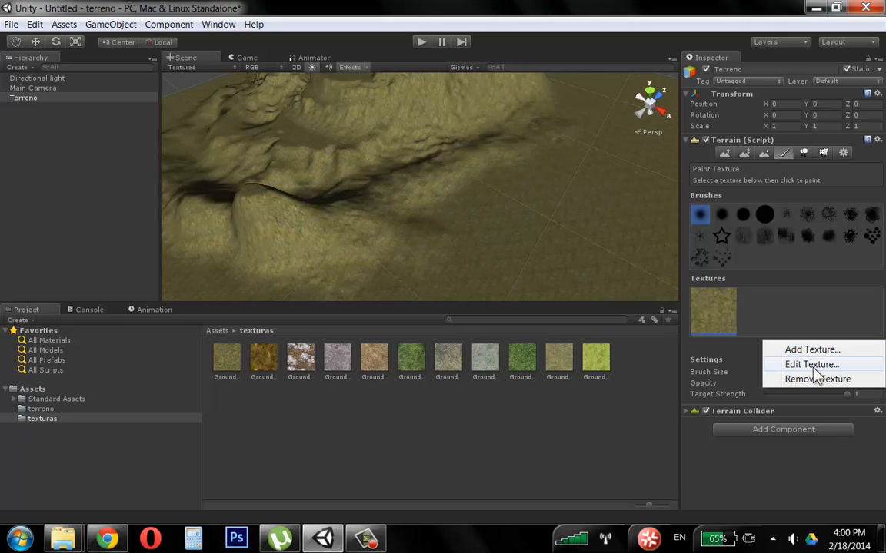
{"action": "left_click", "coordinate": [811, 365]}
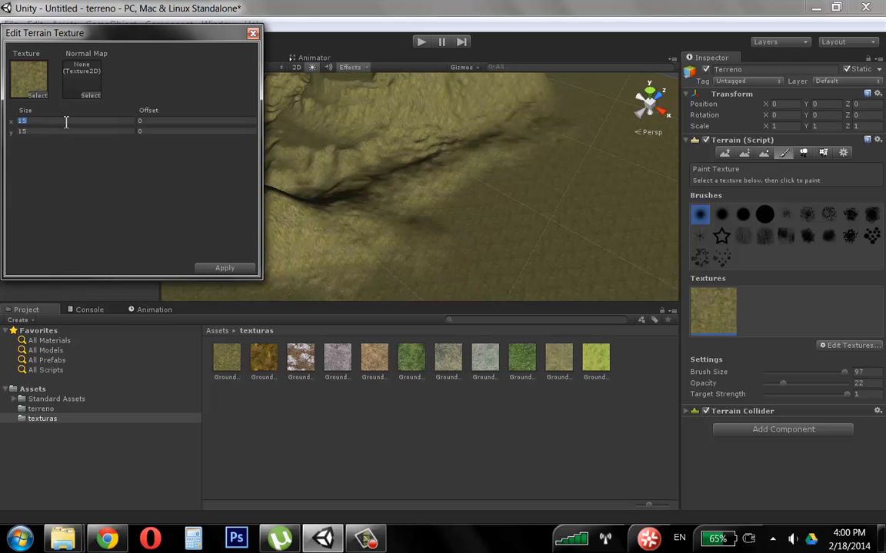
{"action": "type", "text": "40"}
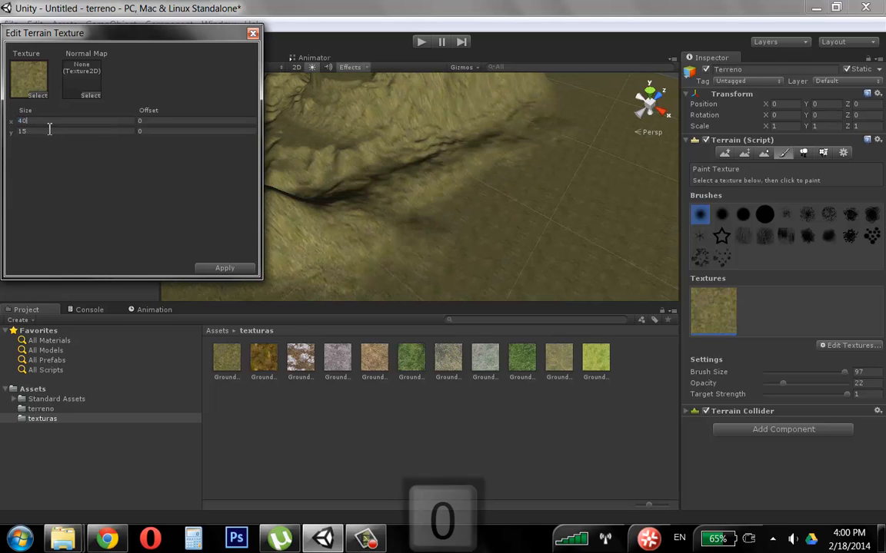
{"action": "left_click", "coordinate": [48, 131]}
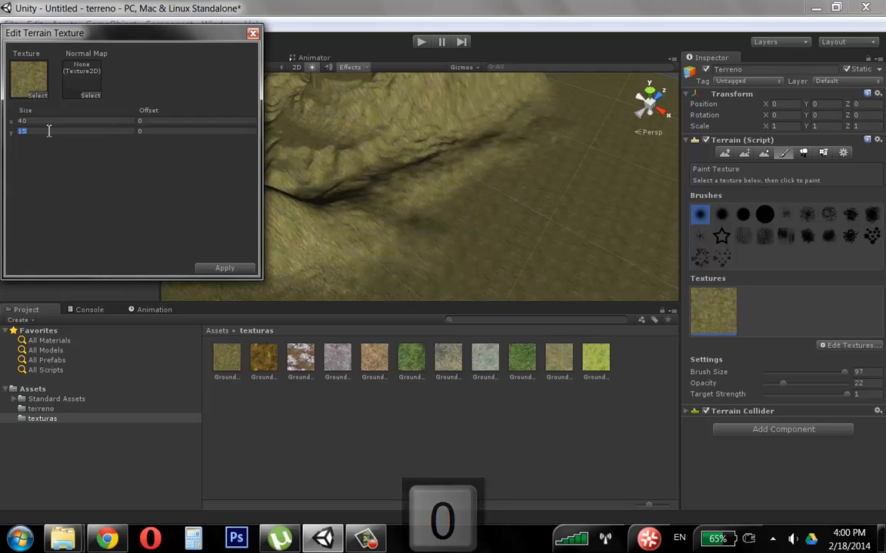
{"action": "type", "text": "40"}
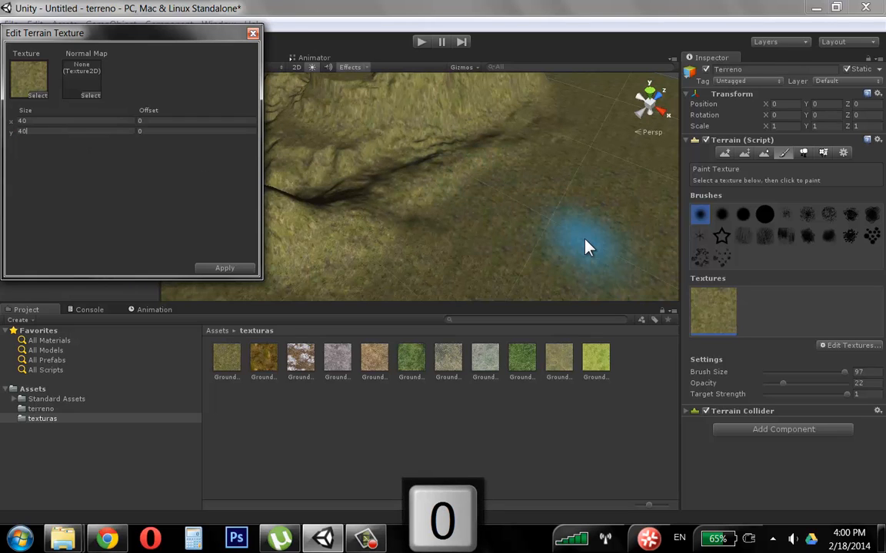
Set the ground texture's tile size to 60 in x and 60 in y, and apply the edit.
{"action": "left_click", "coordinate": [34, 121]}
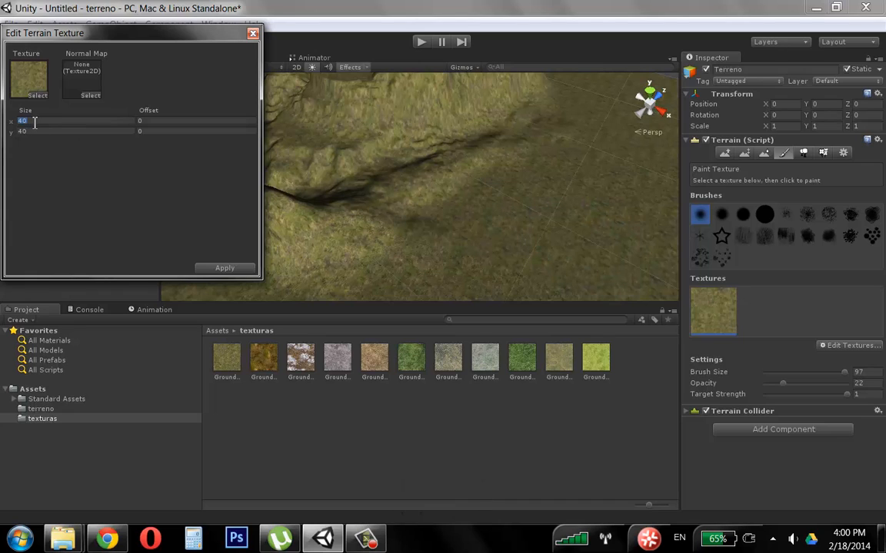
{"action": "type", "text": "60"}
{"action": "left_click", "coordinate": [37, 131]}
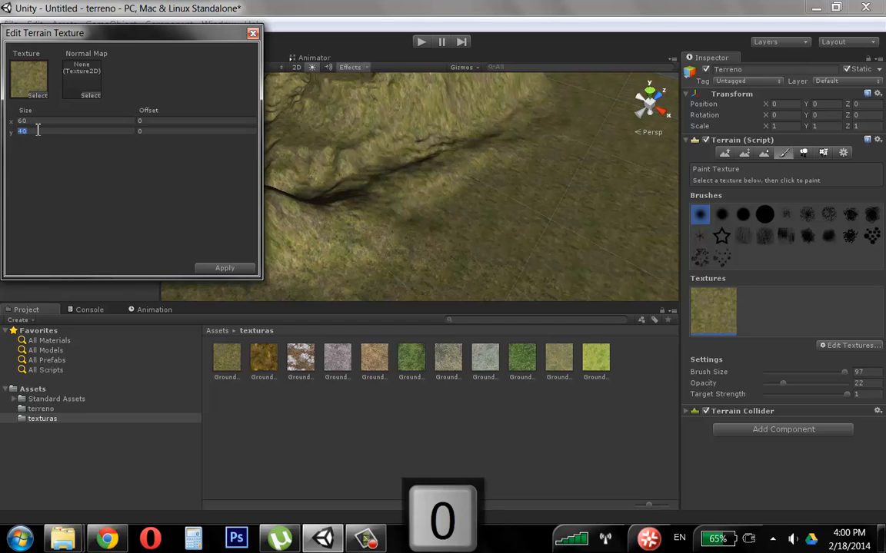
{"action": "type", "text": "5"}
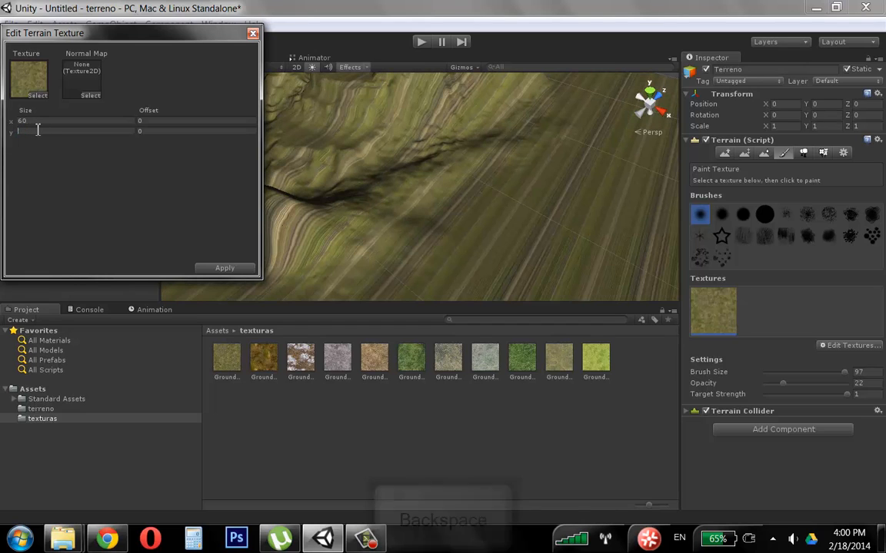
{"action": "key", "text": "BackSpace"}
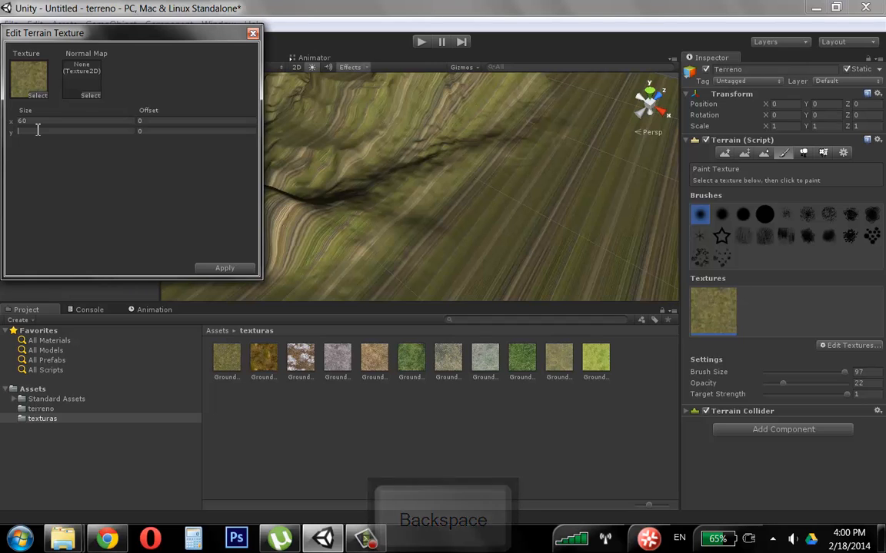
{"action": "type", "text": "60"}
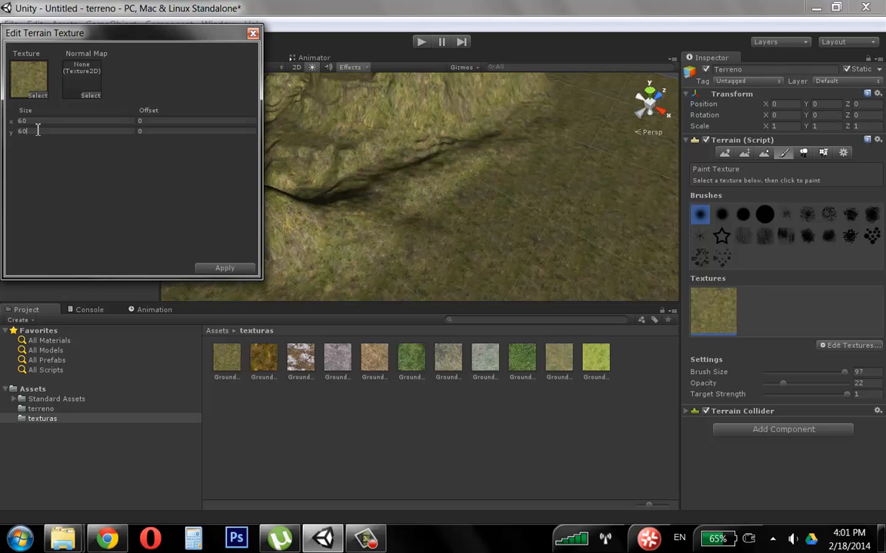
{"action": "left_click", "coordinate": [243, 269]}
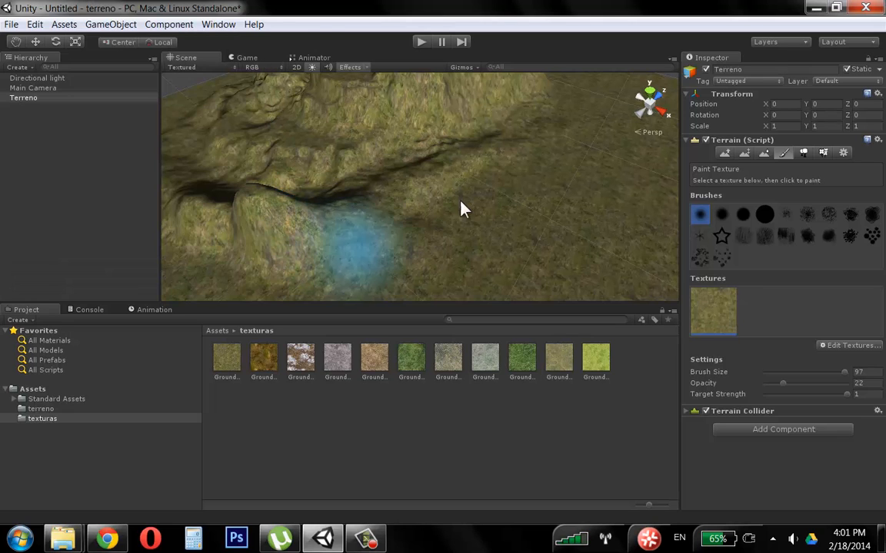
Add GroundVeg_2_seamless_1024 to the terrain as a second texture with the default 15 by 15 size.
{"action": "mouse_move", "coordinate": [460, 207]}
{"action": "left_mouse_down", "text": "alt"}
{"action": "mouse_move", "coordinate": [428, 160]}
{"action": "mouse_move", "coordinate": [427, 192]}
{"action": "mouse_move", "coordinate": [481, 173]}
{"action": "mouse_move", "coordinate": [419, 176]}
{"action": "left_mouse_up", "text": "alt"}
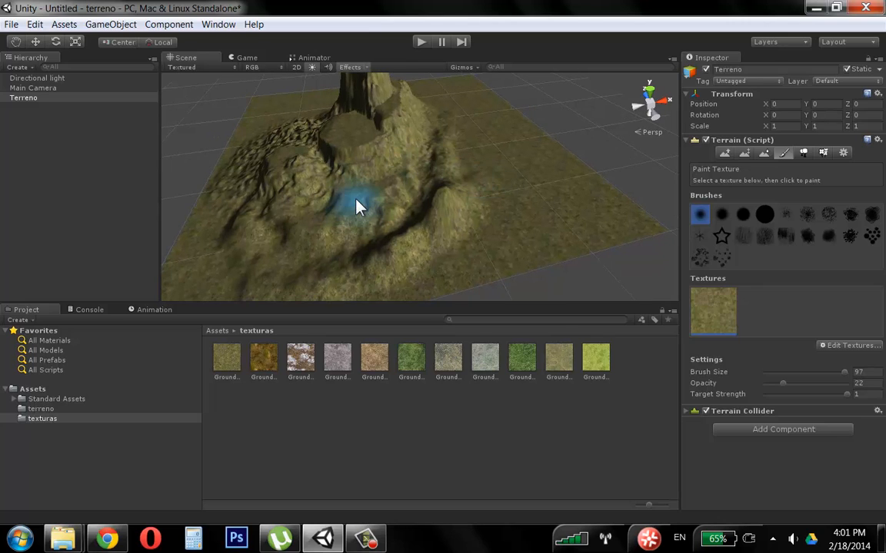
{"action": "left_click", "coordinate": [843, 352]}
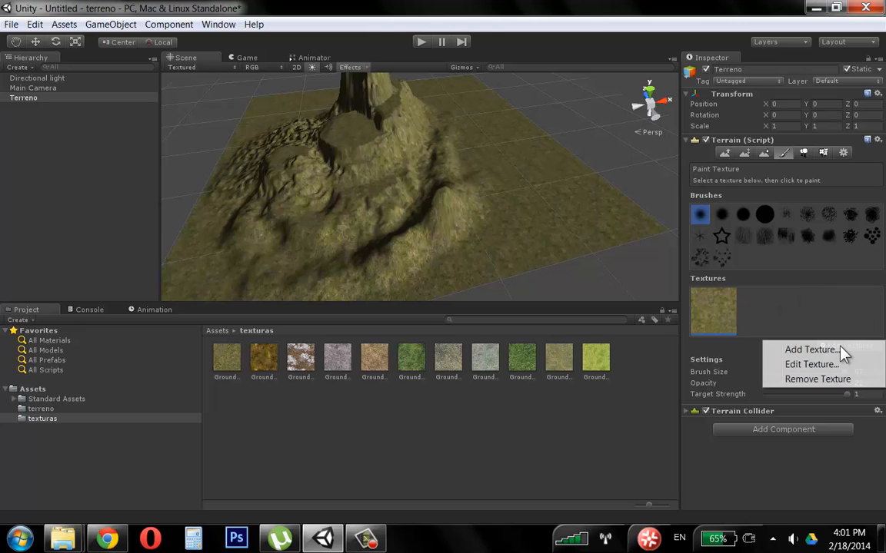
{"action": "left_click", "coordinate": [812, 350]}
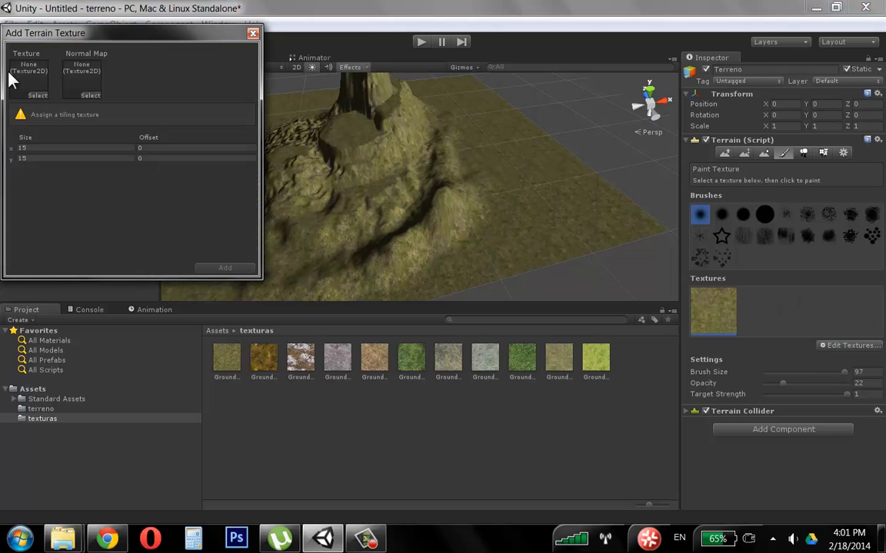
{"action": "left_click", "coordinate": [38, 96]}
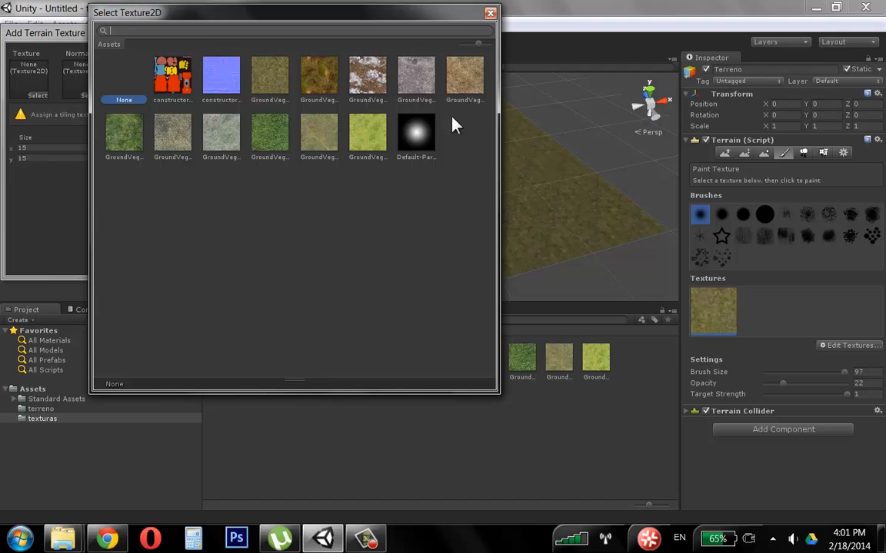
{"action": "left_click", "coordinate": [271, 80]}
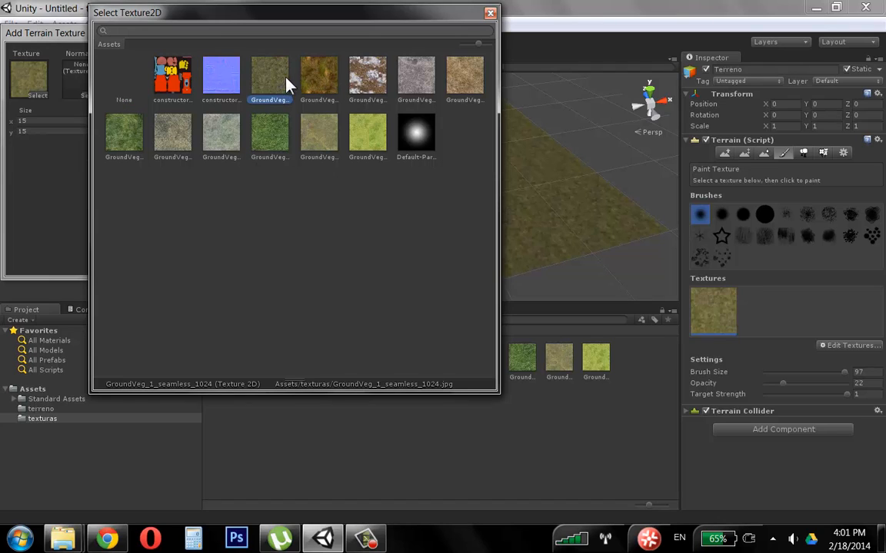
{"action": "left_click", "coordinate": [326, 81]}
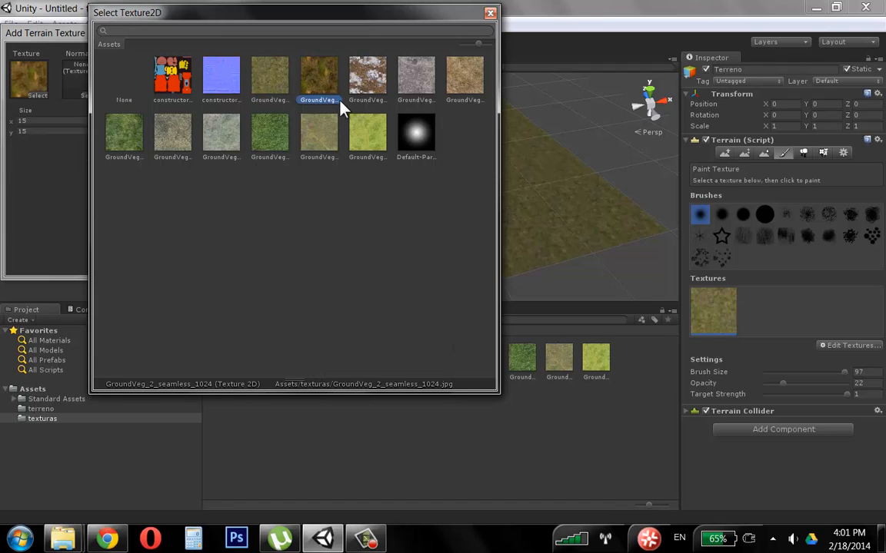
{"action": "left_click", "coordinate": [358, 90]}
{"action": "left_click", "coordinate": [328, 85]}
{"action": "double_click", "coordinate": [318, 80]}
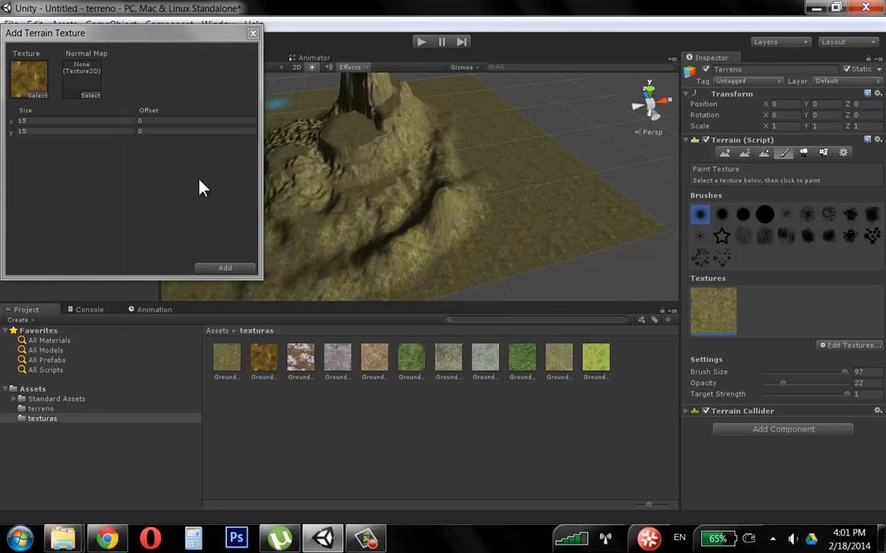
{"action": "left_click", "coordinate": [231, 268]}
{"action": "left_click", "coordinate": [842, 348]}
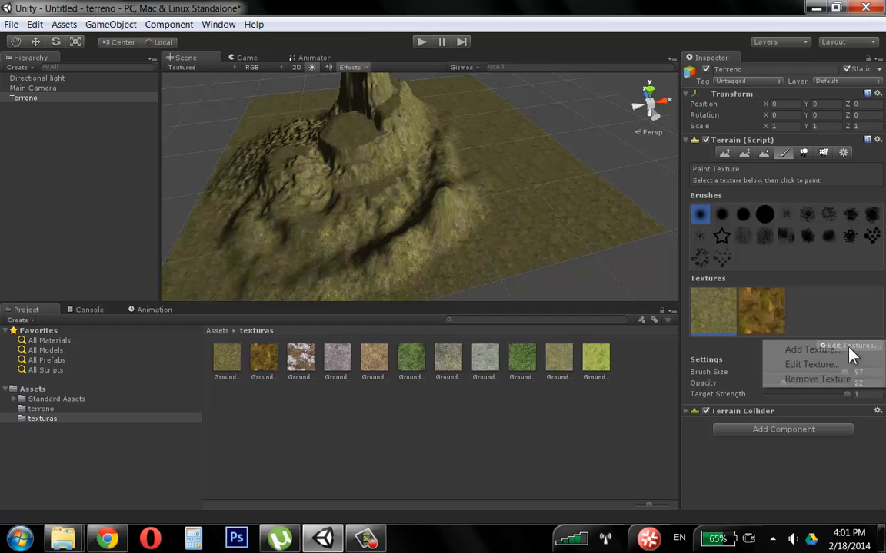
{"action": "left_click", "coordinate": [839, 364]}
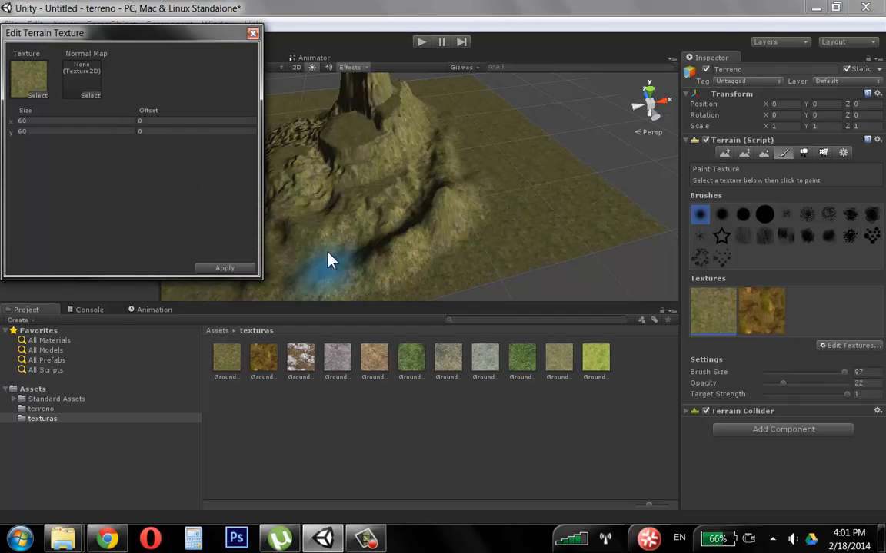
{"action": "left_click", "coordinate": [252, 33]}
Add the purplish-grey GroundVeg texture to the terrain as a third texture with the default 15 by 15 size.
{"action": "left_click", "coordinate": [866, 346]}
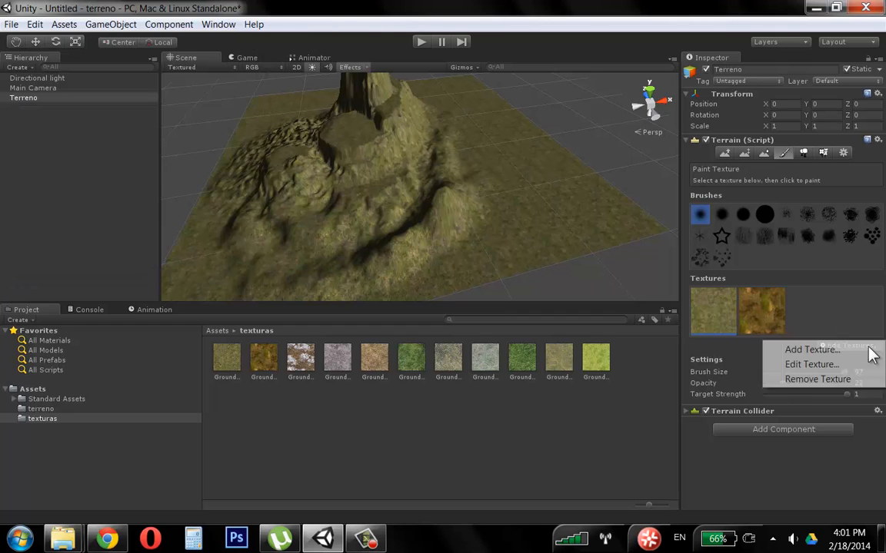
{"action": "left_click", "coordinate": [811, 350]}
{"action": "left_click", "coordinate": [37, 95]}
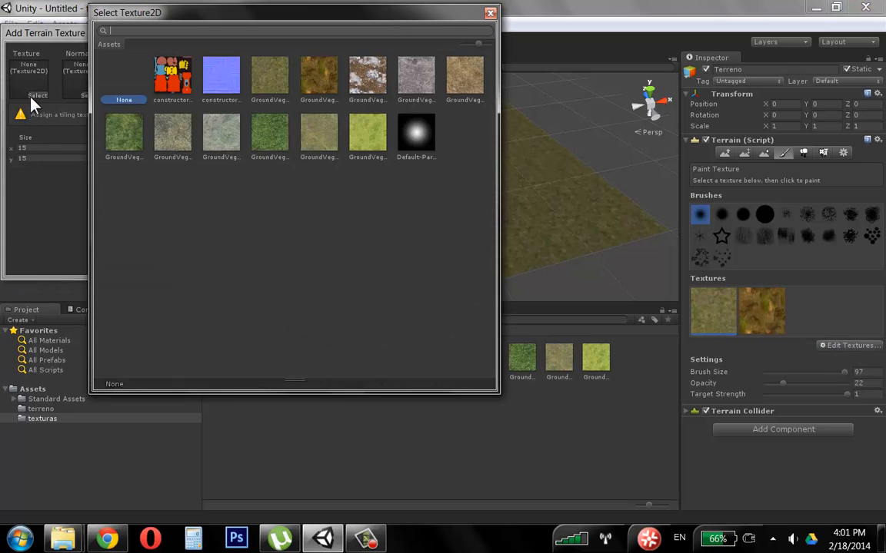
{"action": "left_click", "coordinate": [427, 100]}
{"action": "double_click", "coordinate": [427, 100]}
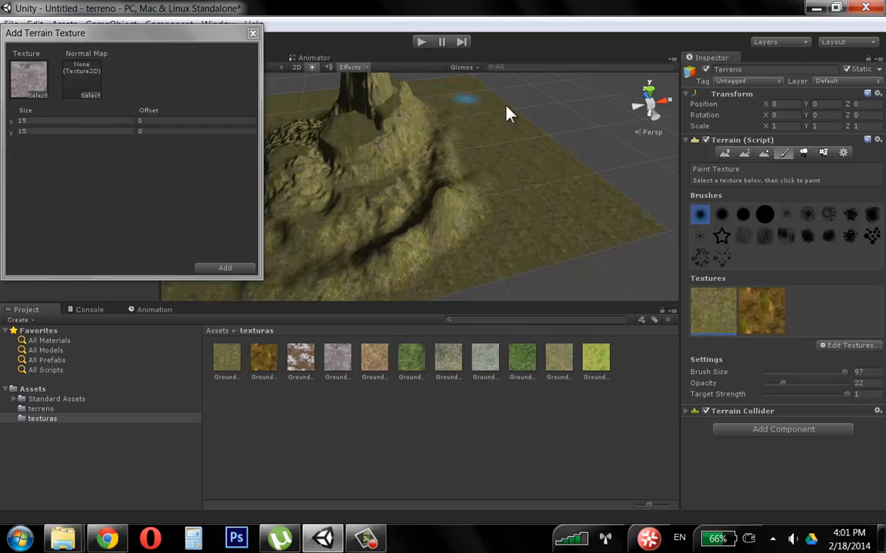
{"action": "left_click", "coordinate": [223, 268]}
Add the pale olive-green GroundVeg texture to the terrain as a fourth texture, keeping the default 15 by 15 size.
{"action": "left_click", "coordinate": [851, 345]}
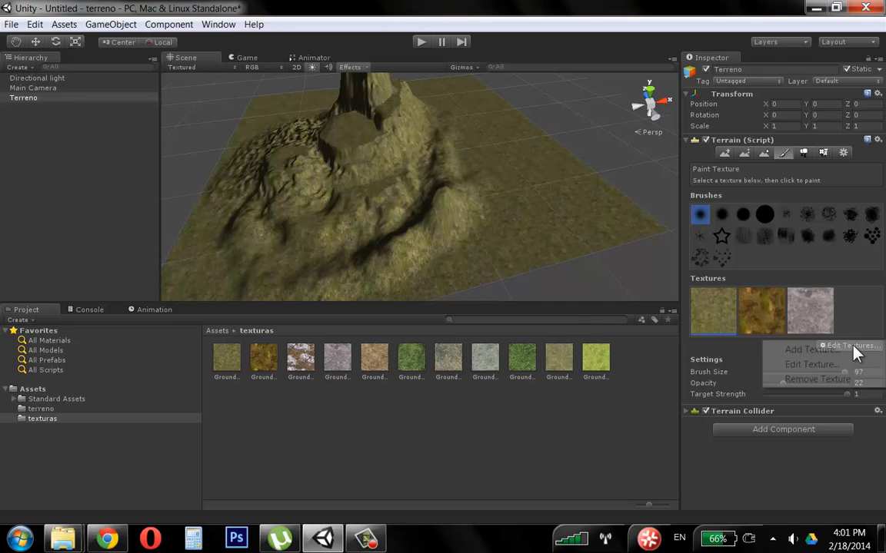
{"action": "left_click", "coordinate": [812, 349]}
{"action": "left_click", "coordinate": [37, 95]}
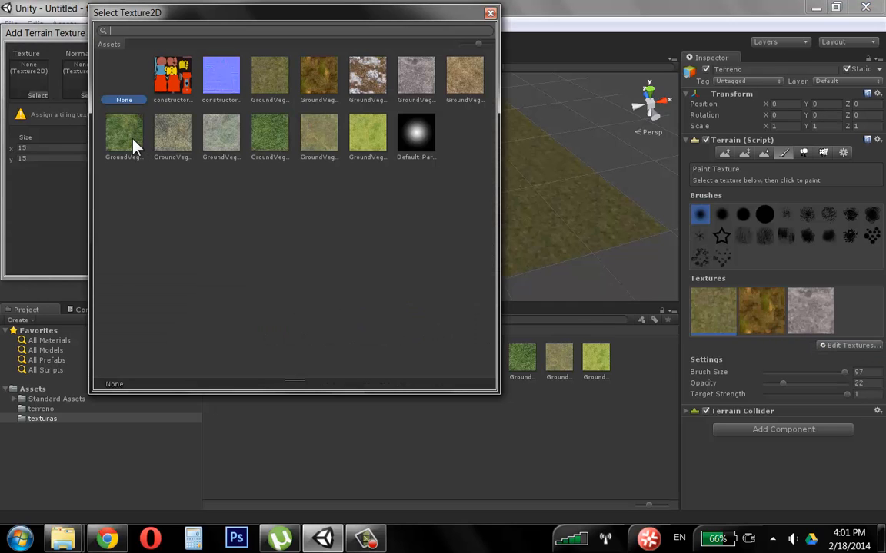
{"action": "double_click", "coordinate": [326, 143]}
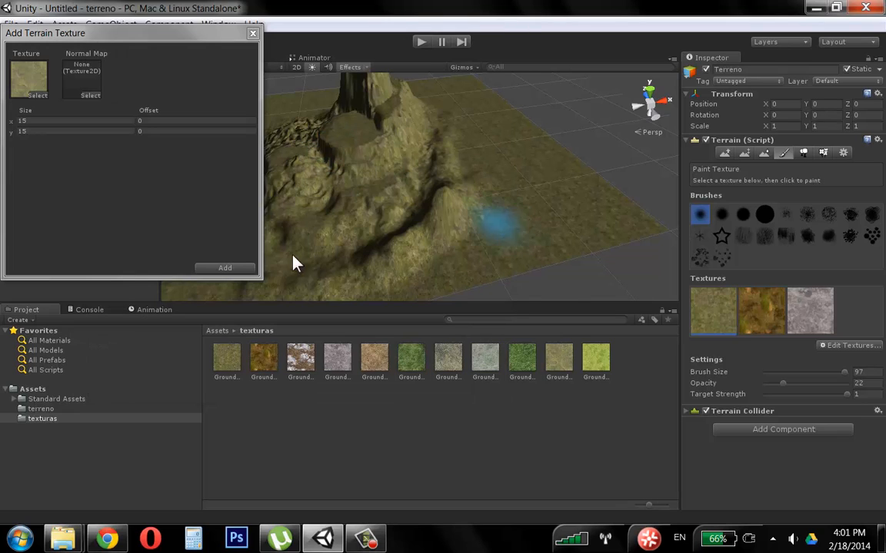
{"action": "left_click", "coordinate": [235, 268]}
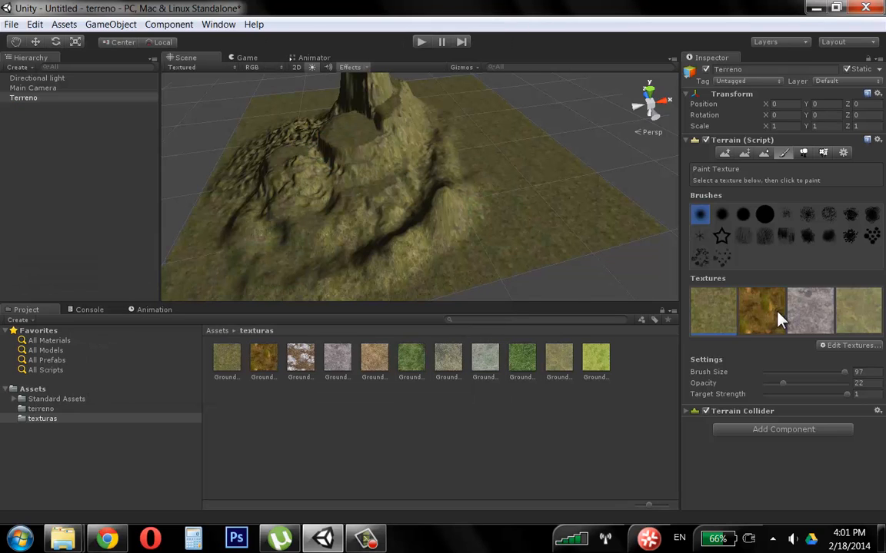
Paint a brown ground patch on the grass near the hill with the second soft round brush, size 40 and opacity 29.
{"action": "left_click_drag", "start_coordinate": [382, 206], "coordinate": [600, 230], "text": "alt"}
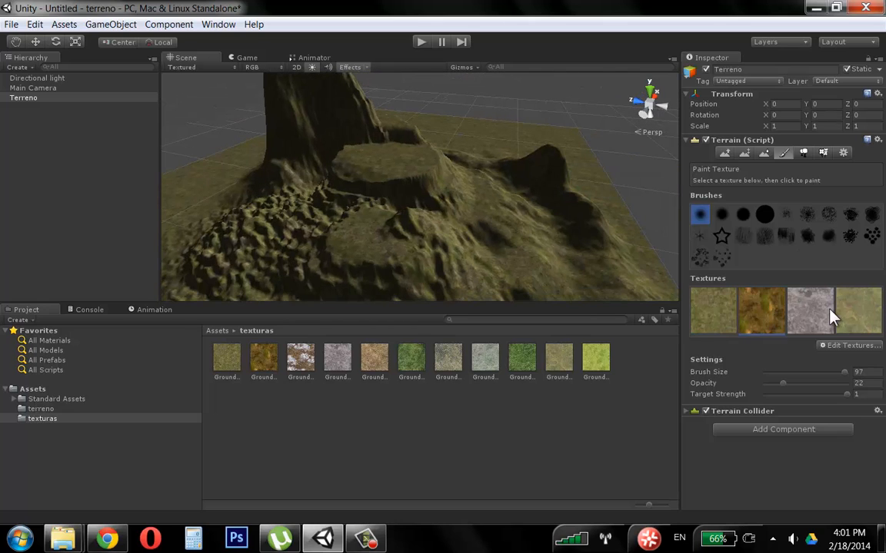
{"action": "left_click", "coordinate": [871, 319]}
{"action": "left_click", "coordinate": [730, 218]}
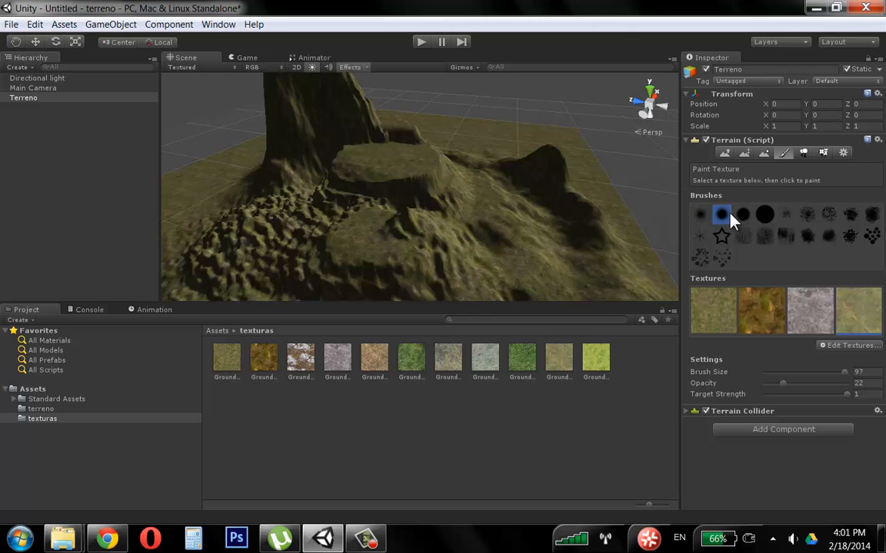
{"action": "mouse_move", "coordinate": [332, 179]}
{"action": "left_mouse_down", "text": "alt"}
{"action": "mouse_move", "coordinate": [497, 198]}
{"action": "mouse_move", "coordinate": [538, 291]}
{"action": "mouse_move", "coordinate": [403, 245]}
{"action": "mouse_move", "coordinate": [477, 164]}
{"action": "mouse_move", "coordinate": [373, 198]}
{"action": "mouse_move", "coordinate": [474, 198]}
{"action": "mouse_move", "coordinate": [619, 267]}
{"action": "left_mouse_up", "text": "alt"}
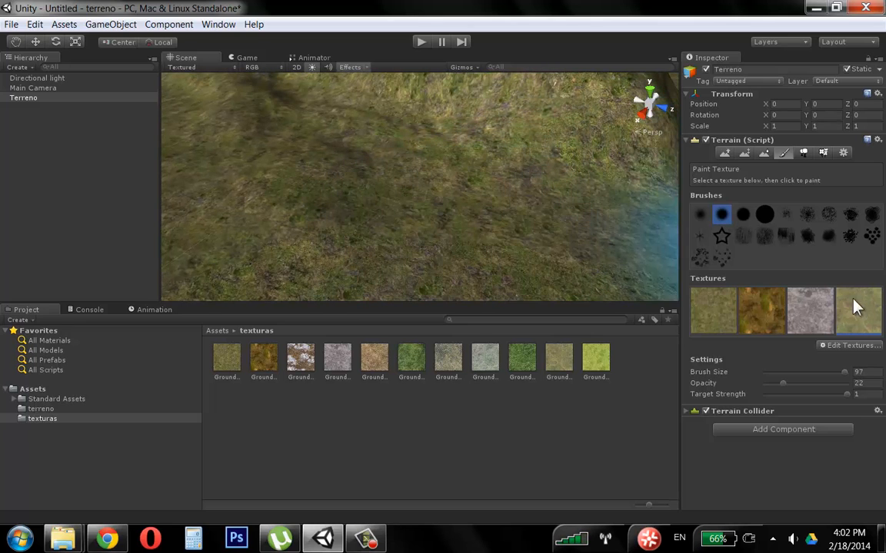
{"action": "left_click_drag", "start_coordinate": [845, 372], "coordinate": [798, 375]}
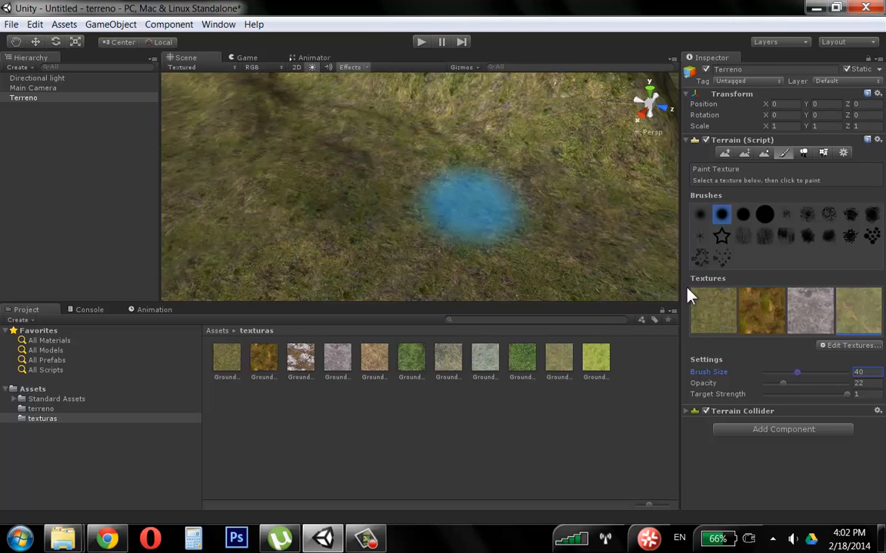
{"action": "left_click", "coordinate": [752, 312]}
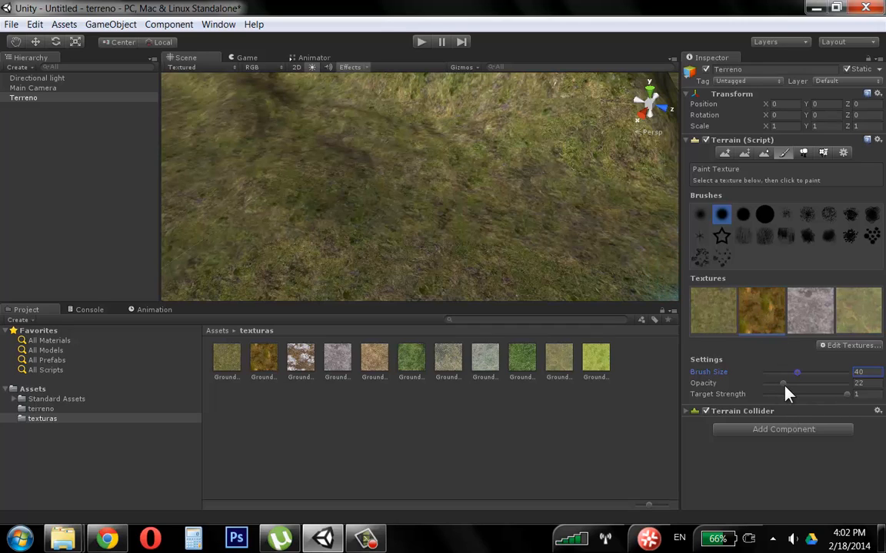
{"action": "left_click_drag", "start_coordinate": [784, 386], "coordinate": [795, 396]}
{"action": "mouse_move", "coordinate": [421, 150]}
{"action": "left_mouse_down"}
{"action": "mouse_move", "coordinate": [419, 142]}
{"action": "mouse_move", "coordinate": [433, 179]}
{"action": "mouse_move", "coordinate": [514, 191]}
{"action": "mouse_move", "coordinate": [366, 170]}
{"action": "mouse_move", "coordinate": [397, 210]}
{"action": "mouse_move", "coordinate": [533, 212]}
{"action": "left_mouse_up"}
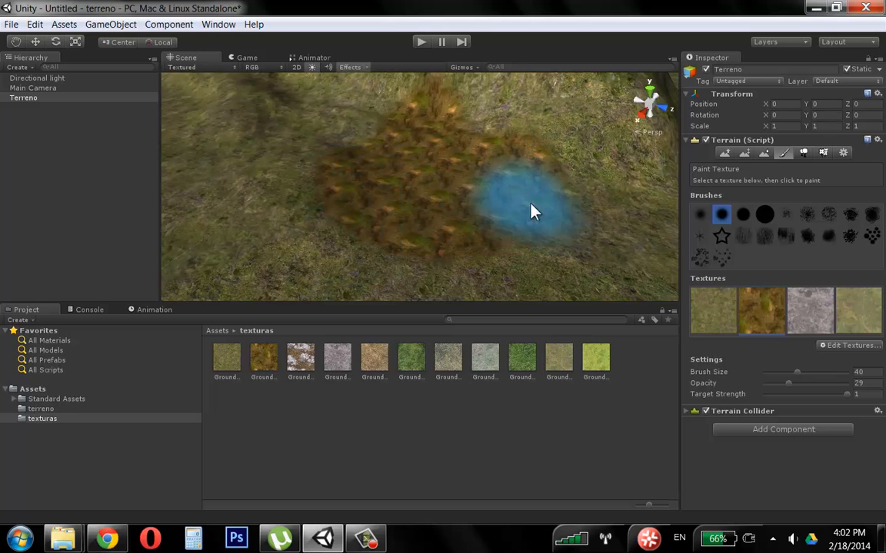
{"action": "left_click_drag", "start_coordinate": [415, 159], "coordinate": [436, 200], "text": "alt"}
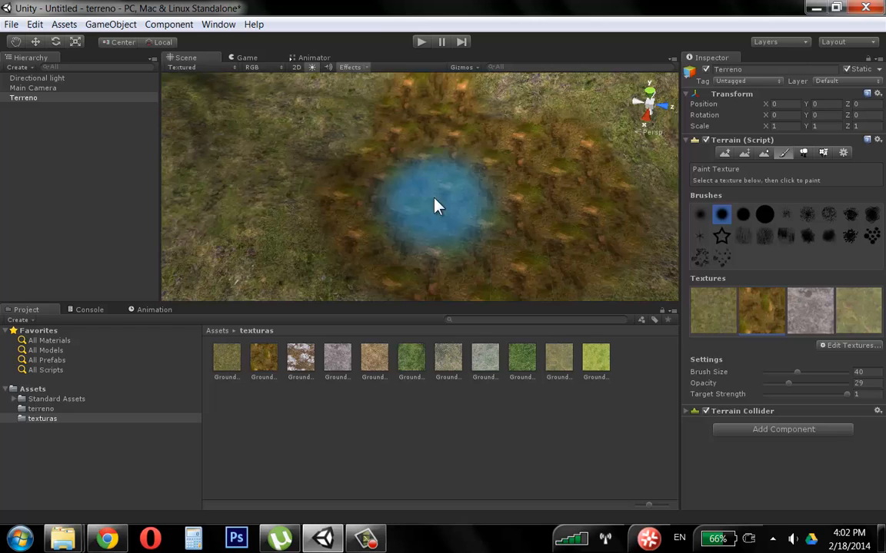
Set the brown terrain texture's tile size to 30 by 30 and apply it.
{"action": "left_click", "coordinate": [845, 346]}
{"action": "left_click", "coordinate": [755, 311]}
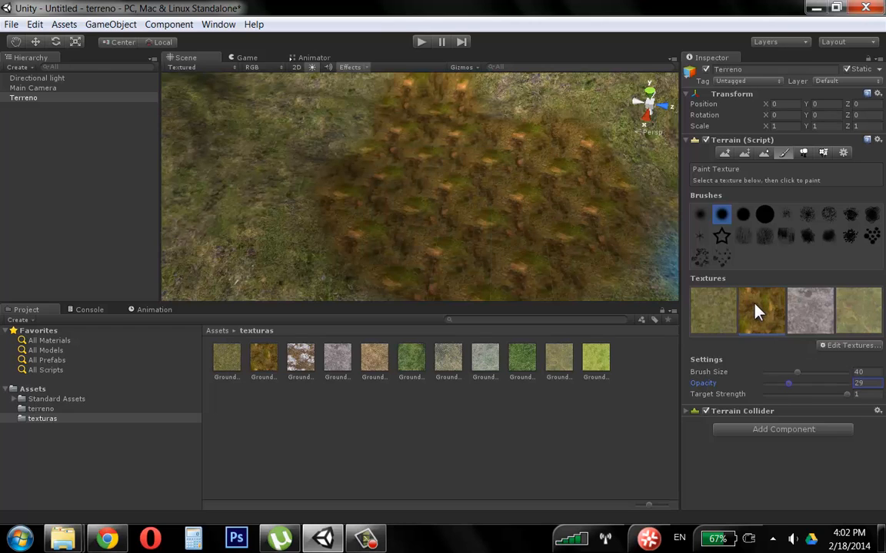
{"action": "left_click", "coordinate": [847, 346]}
{"action": "left_click", "coordinate": [836, 364]}
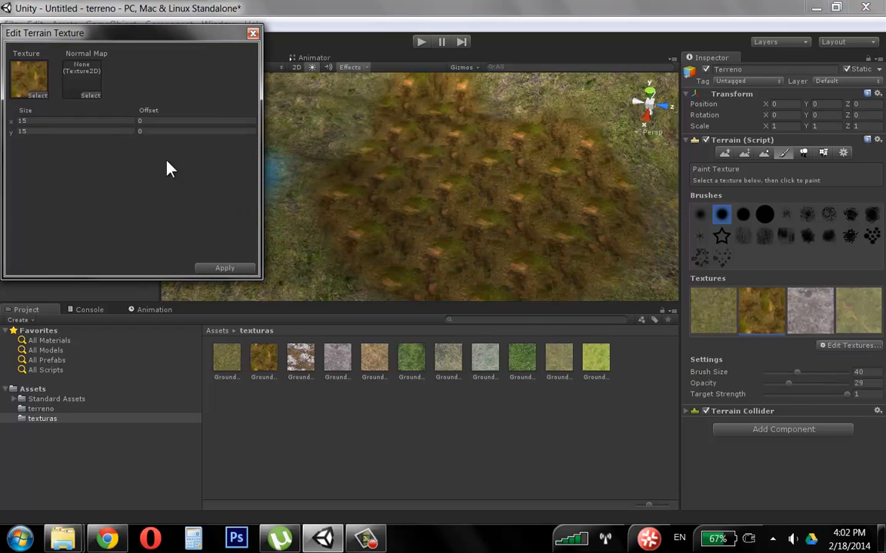
{"action": "left_click", "coordinate": [4, 120]}
{"action": "type", "text": "30"}
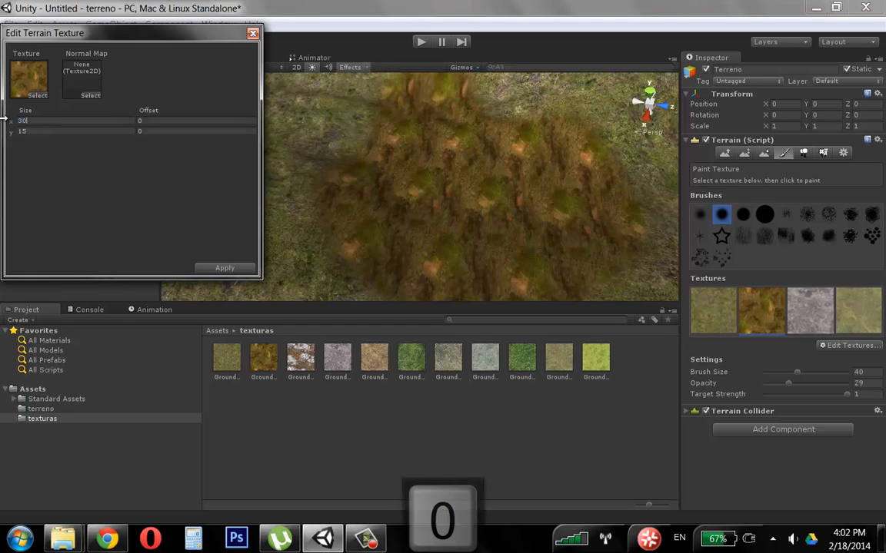
{"action": "left_click", "coordinate": [48, 132]}
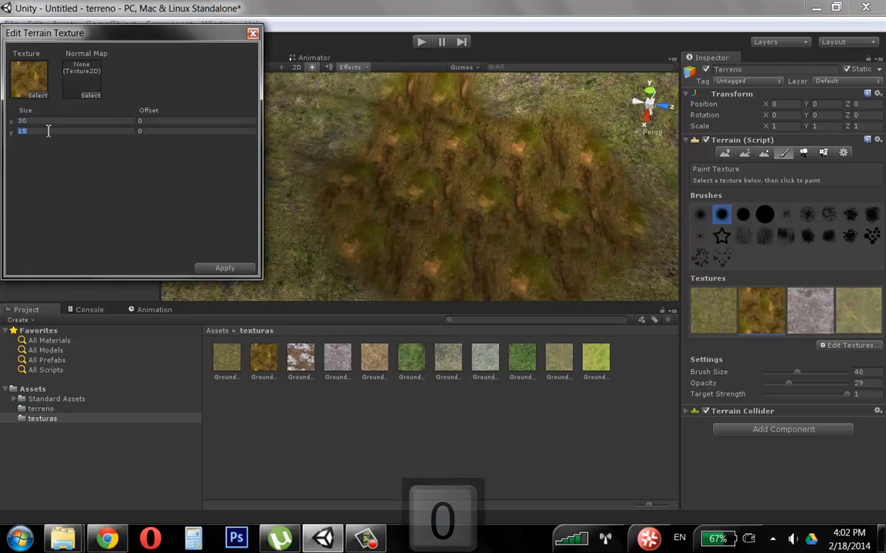
{"action": "type", "text": "30"}
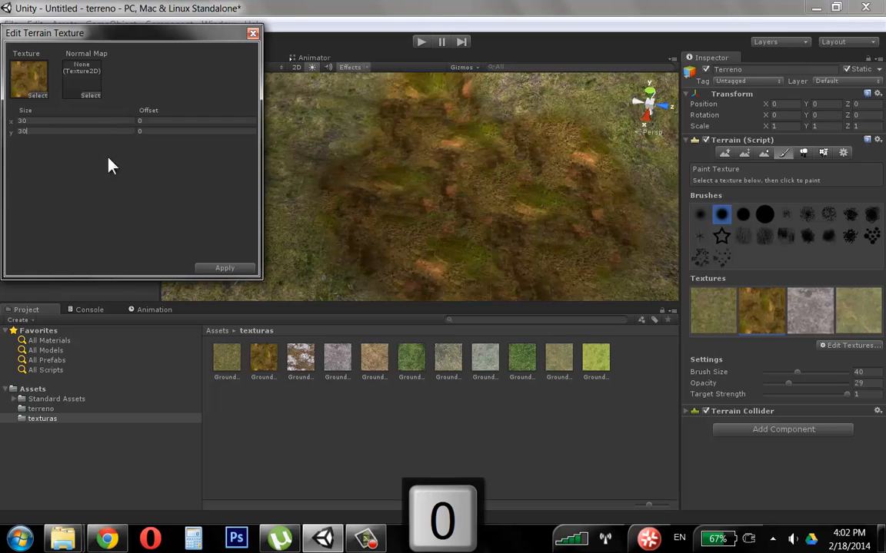
{"action": "left_click", "coordinate": [225, 270]}
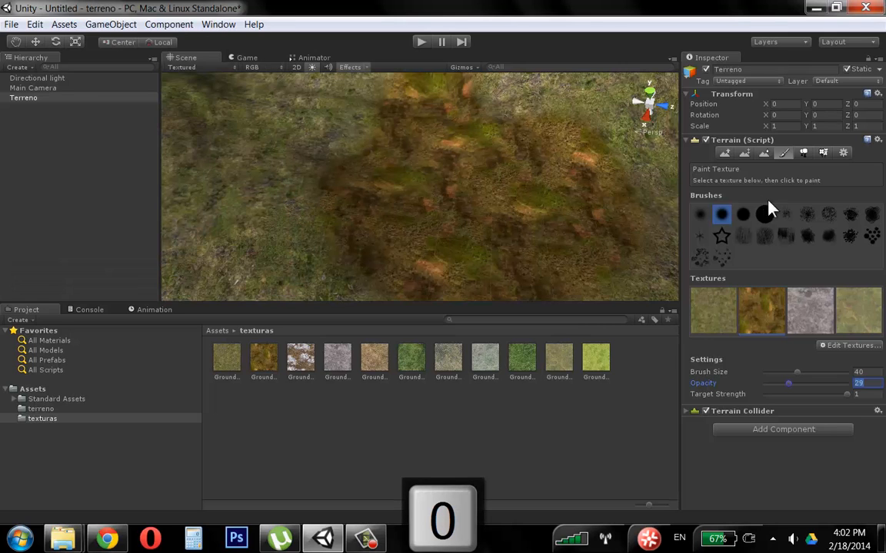
Paint the grey rock texture around the edges of the brown patch with the opacity lowered to 6.
{"action": "scroll", "coordinate": [499, 204], "scroll_direction": "down", "scroll_amount": 3}
{"action": "left_click", "coordinate": [807, 327]}
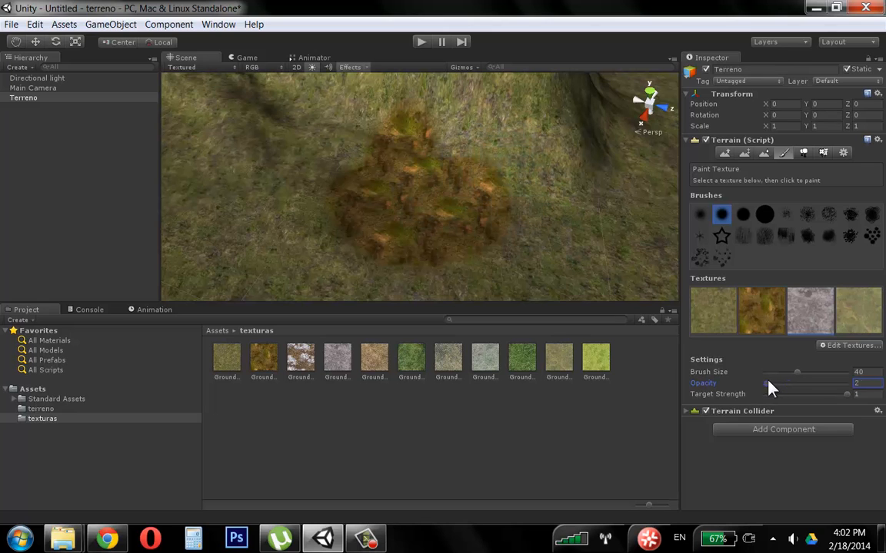
{"action": "mouse_move", "coordinate": [491, 200]}
{"action": "left_mouse_down"}
{"action": "mouse_move", "coordinate": [489, 170]}
{"action": "mouse_move", "coordinate": [447, 154]}
{"action": "mouse_move", "coordinate": [484, 231]}
{"action": "mouse_move", "coordinate": [508, 201]}
{"action": "mouse_move", "coordinate": [510, 172]}
{"action": "mouse_move", "coordinate": [385, 137]}
{"action": "left_mouse_up"}
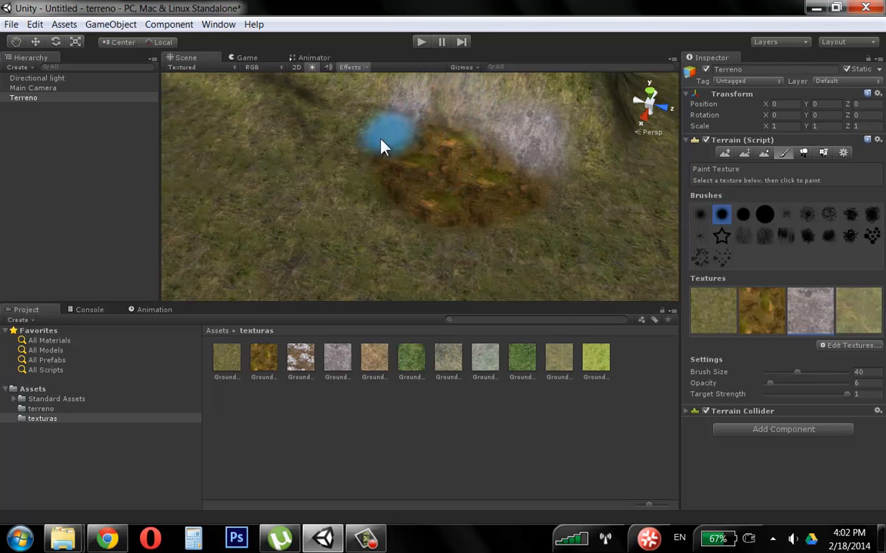
{"action": "mouse_move", "coordinate": [381, 211]}
{"action": "left_mouse_down"}
{"action": "mouse_move", "coordinate": [376, 187]}
{"action": "mouse_move", "coordinate": [403, 219]}
{"action": "mouse_move", "coordinate": [513, 233]}
{"action": "mouse_move", "coordinate": [543, 223]}
{"action": "left_mouse_up"}
{"action": "mouse_move", "coordinate": [470, 243]}
{"action": "left_mouse_down", "text": "alt"}
{"action": "mouse_move", "coordinate": [405, 256]}
{"action": "mouse_move", "coordinate": [465, 229]}
{"action": "mouse_move", "coordinate": [432, 176]}
{"action": "left_mouse_up", "text": "alt"}
Set the grey rock terrain texture's tile size to 50 by 50.
{"action": "left_click", "coordinate": [862, 321]}
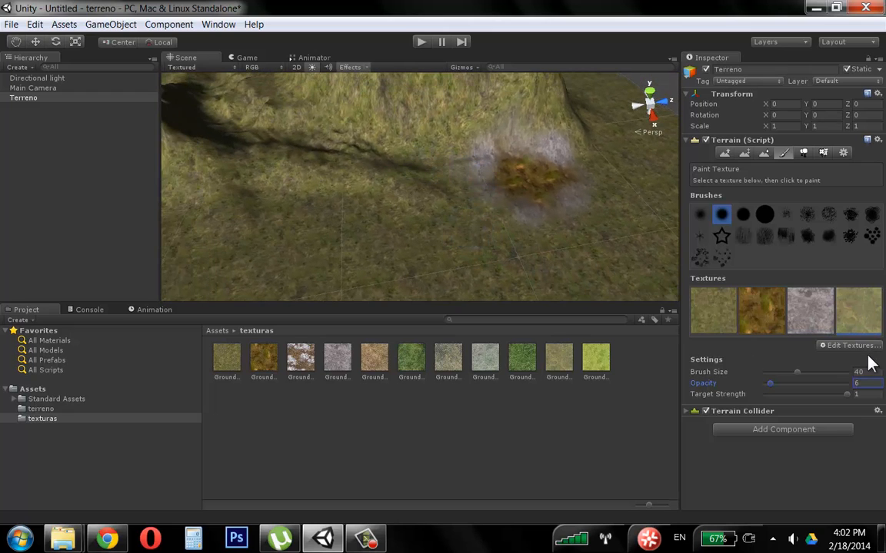
{"action": "left_click", "coordinate": [849, 345]}
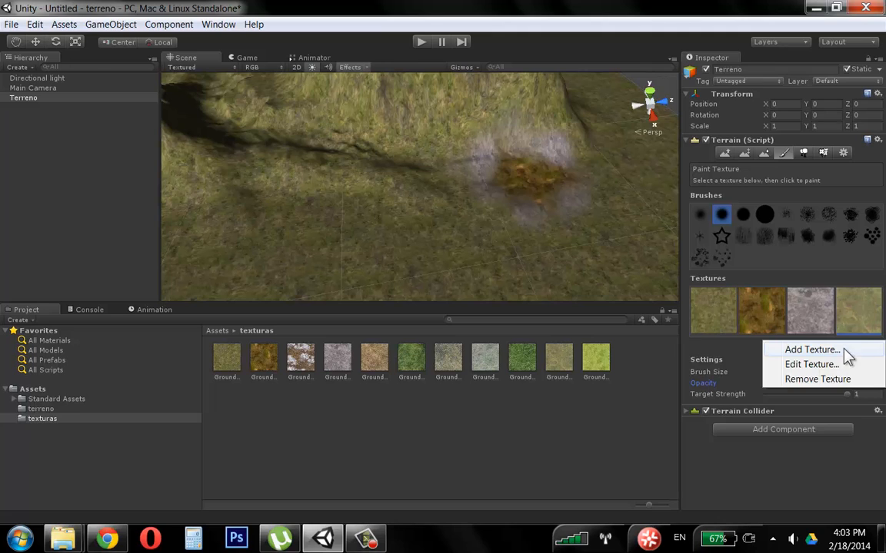
{"action": "left_click", "coordinate": [814, 332]}
{"action": "left_click", "coordinate": [845, 346]}
{"action": "left_click", "coordinate": [826, 363]}
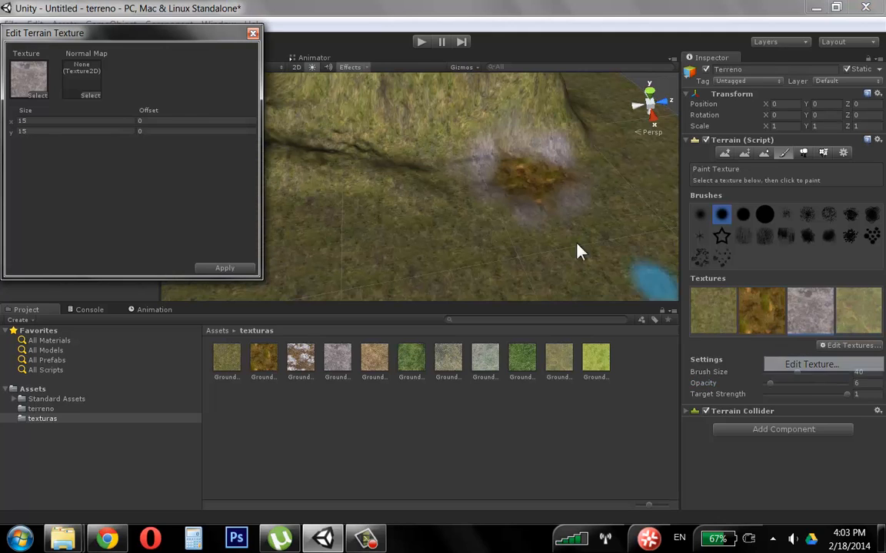
{"action": "type", "text": "50"}
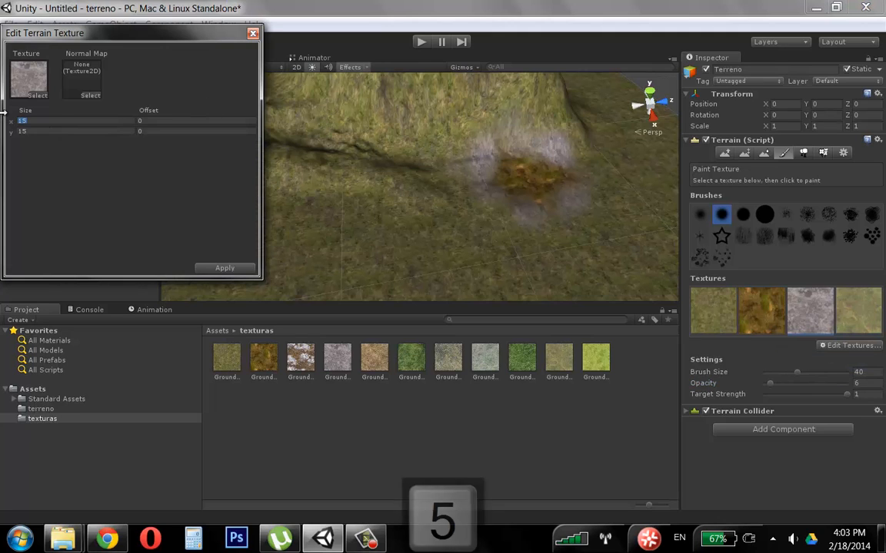
{"action": "left_click", "coordinate": [35, 131]}
{"action": "type", "text": "50"}
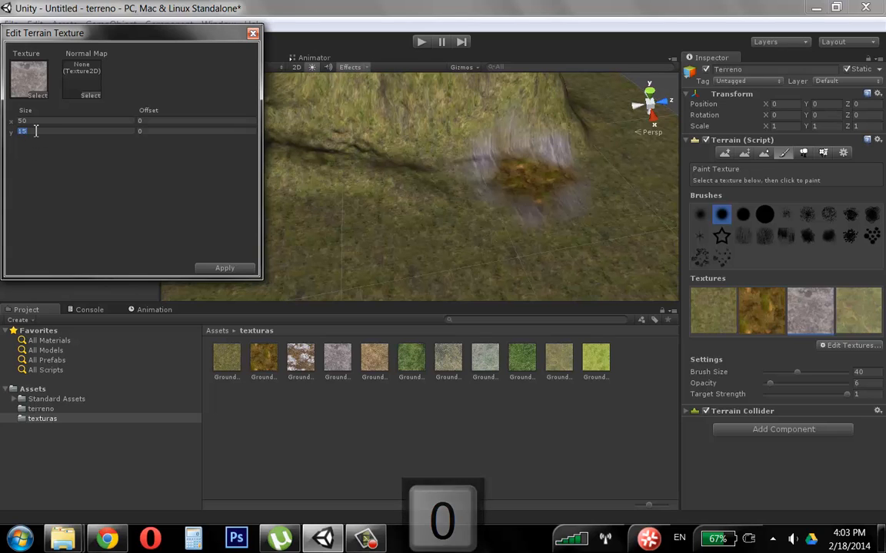
{"action": "left_click", "coordinate": [141, 132]}
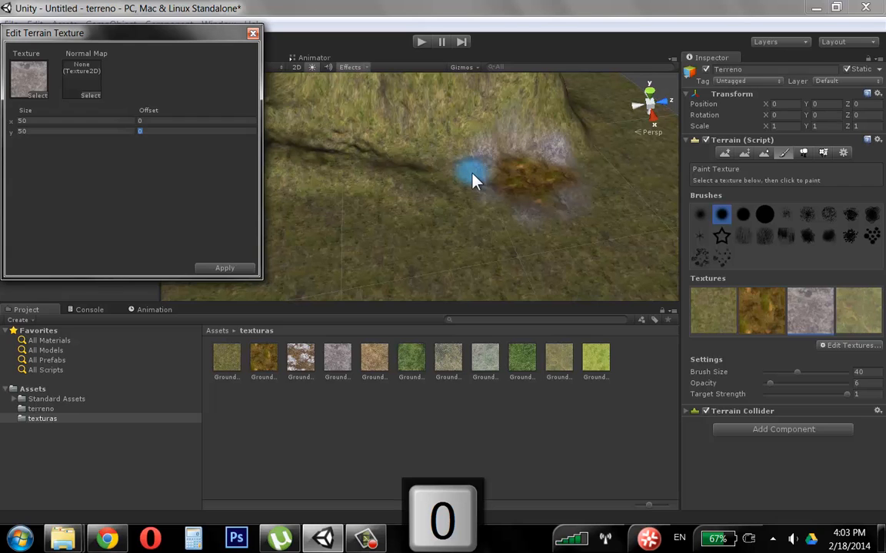
Paint faint patches of the fourth, light grass texture on the flat ground in front of the brown patch.
{"action": "mouse_move", "coordinate": [473, 178]}
{"action": "right_mouse_down", "text": "alt"}
{"action": "mouse_move", "coordinate": [415, 174]}
{"action": "mouse_move", "coordinate": [442, 190]}
{"action": "mouse_move", "coordinate": [638, 174]}
{"action": "mouse_move", "coordinate": [544, 169]}
{"action": "mouse_move", "coordinate": [561, 162]}
{"action": "mouse_move", "coordinate": [574, 191]}
{"action": "right_mouse_up", "text": "alt"}
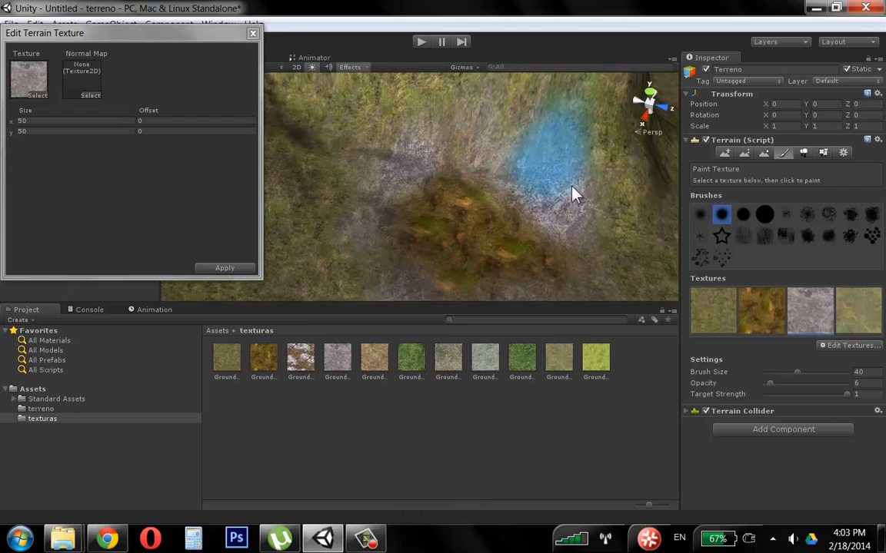
{"action": "left_click", "coordinate": [859, 318]}
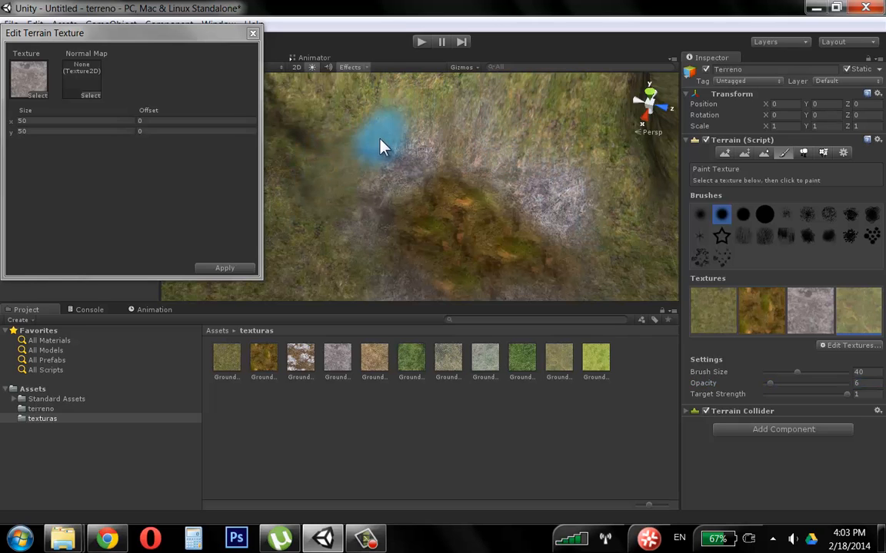
{"action": "key", "text": "f"}
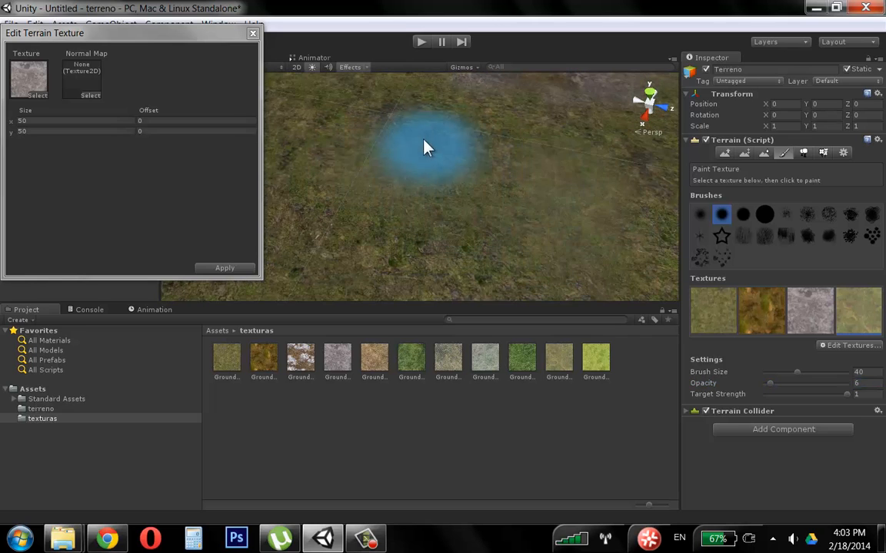
{"action": "mouse_move", "coordinate": [538, 200]}
{"action": "right_mouse_down", "text": "alt"}
{"action": "mouse_move", "coordinate": [618, 210]}
{"action": "mouse_move", "coordinate": [429, 192]}
{"action": "right_mouse_up", "text": "alt"}
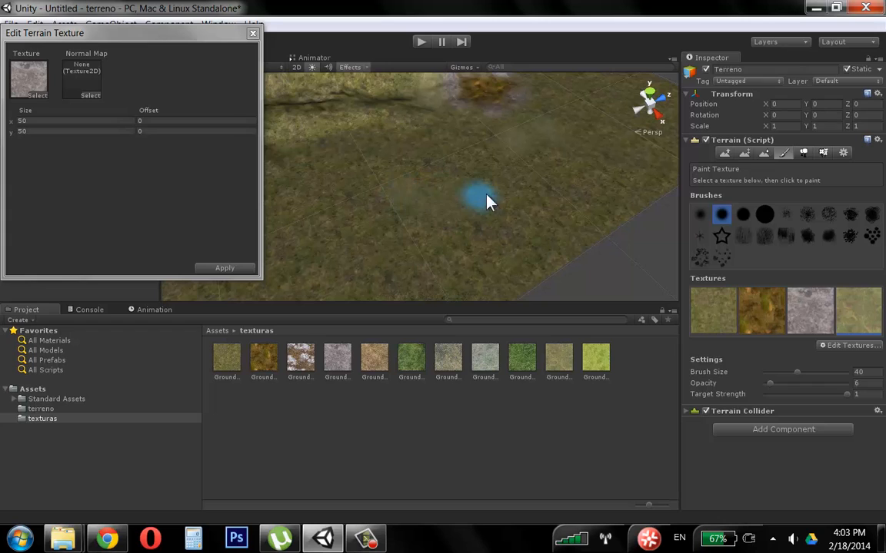
{"action": "left_click", "coordinate": [876, 346]}
{"action": "left_click", "coordinate": [837, 276]}
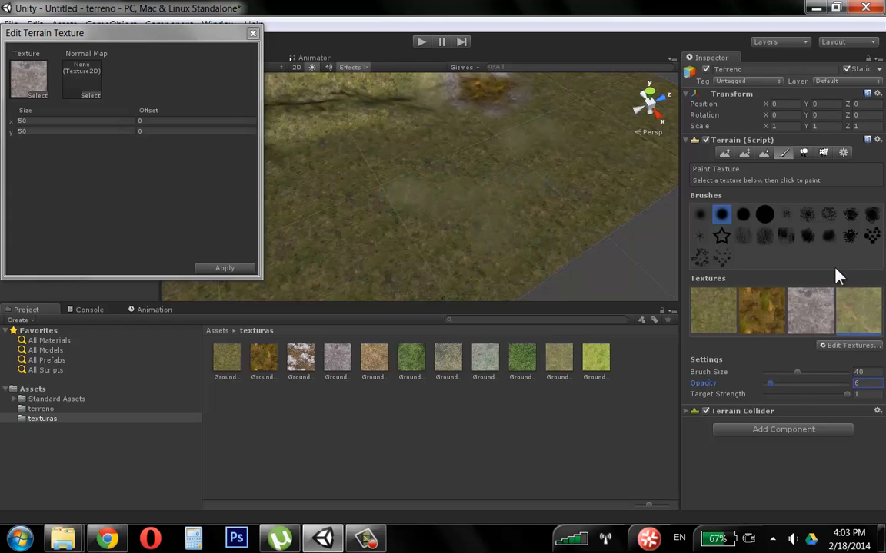
Paint a second brown patch on the flat grass with the cluster-of-dots brush at opacity 54.
{"action": "left_click", "coordinate": [760, 214]}
{"action": "left_click", "coordinate": [867, 234]}
{"action": "left_click", "coordinate": [435, 219]}
{"action": "scroll", "coordinate": [446, 219], "scroll_direction": "up", "scroll_amount": 4}
{"action": "left_click_drag", "start_coordinate": [512, 196], "coordinate": [455, 206], "text": "alt"}
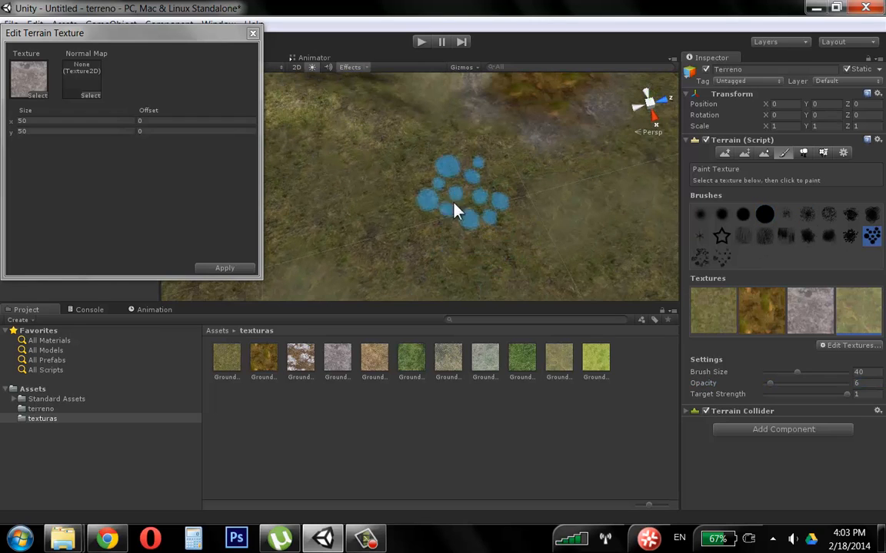
{"action": "left_click", "coordinate": [761, 311]}
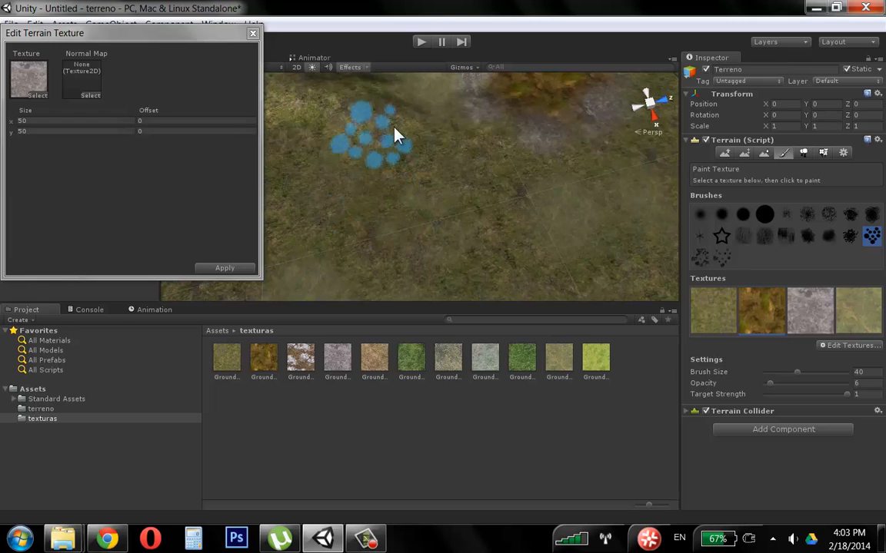
{"action": "left_click_drag", "start_coordinate": [770, 383], "coordinate": [807, 383]}
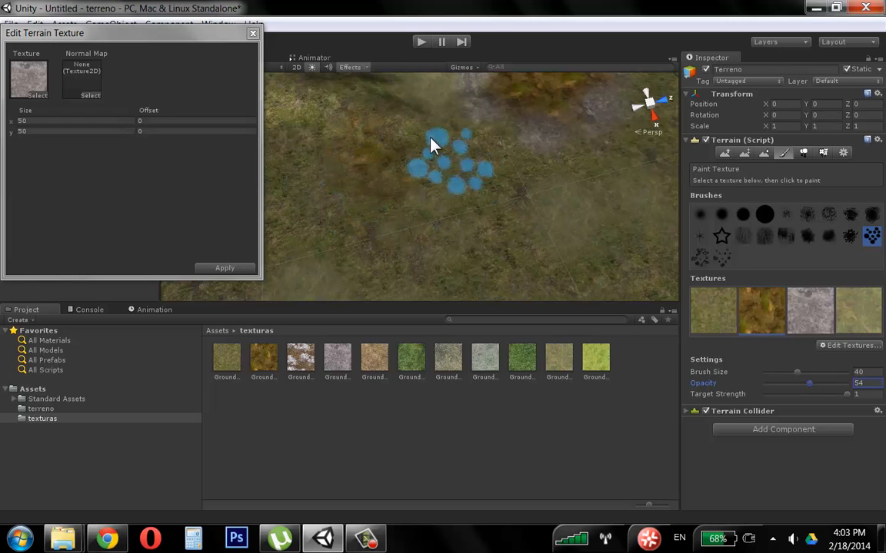
{"action": "scroll", "coordinate": [538, 185], "scroll_direction": "down", "scroll_amount": 5}
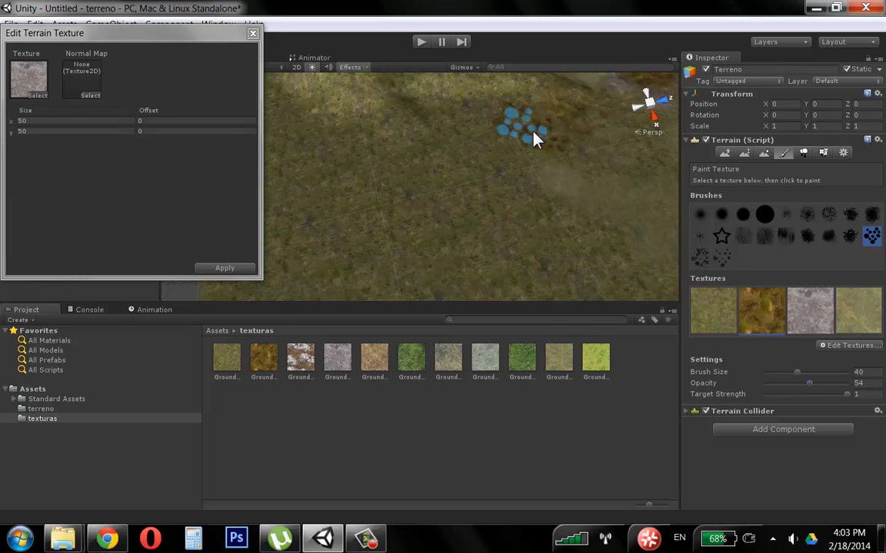
{"action": "left_click_drag", "start_coordinate": [542, 124], "coordinate": [586, 184], "text": "alt"}
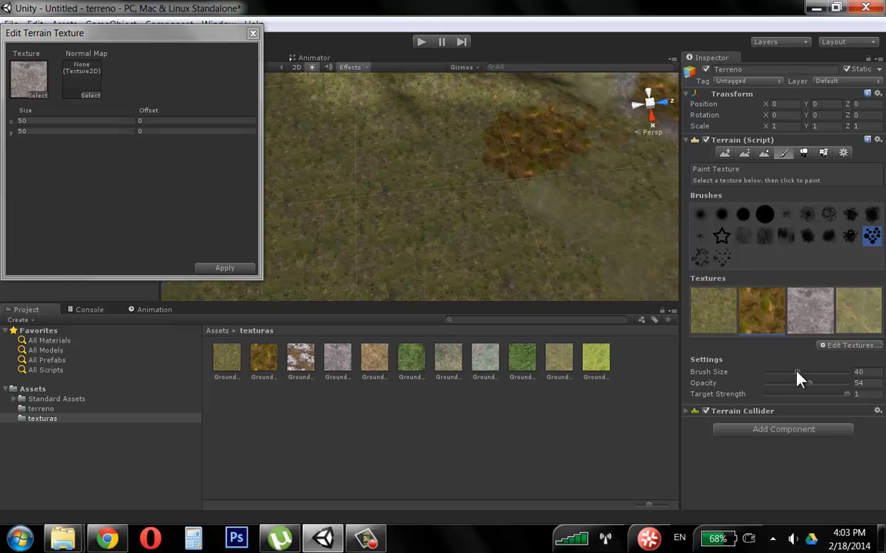
Blend the grey rock texture around the second brown patch using the cluster-of-dots brush at opacity 12.
{"action": "left_click_drag", "start_coordinate": [807, 384], "coordinate": [775, 384]}
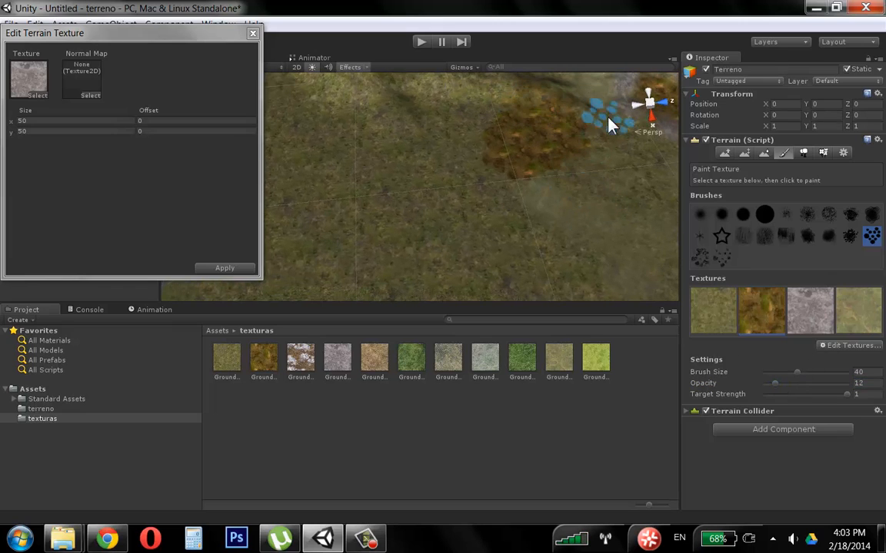
{"action": "left_click", "coordinate": [806, 306]}
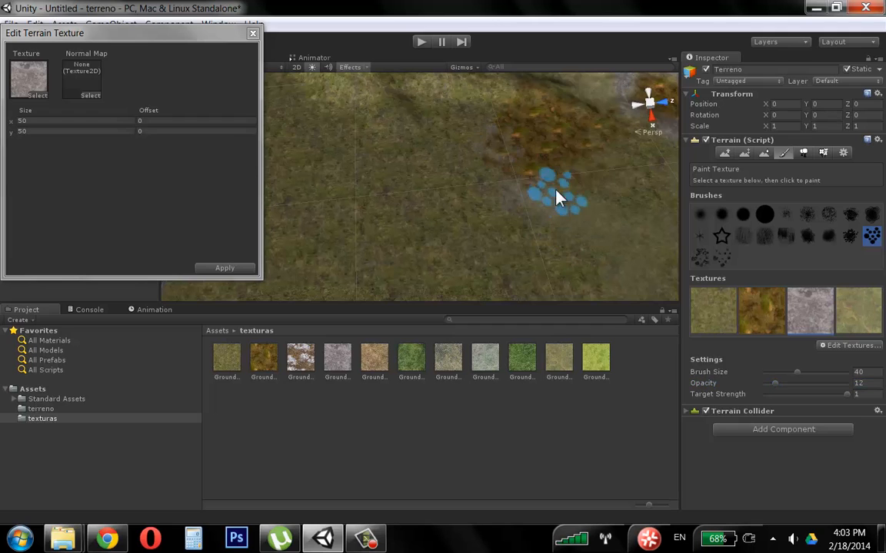
{"action": "mouse_move", "coordinate": [559, 198]}
{"action": "left_mouse_down"}
{"action": "mouse_move", "coordinate": [533, 162]}
{"action": "mouse_move", "coordinate": [574, 191]}
{"action": "mouse_move", "coordinate": [599, 173]}
{"action": "mouse_move", "coordinate": [515, 176]}
{"action": "mouse_move", "coordinate": [520, 193]}
{"action": "mouse_move", "coordinate": [518, 176]}
{"action": "mouse_move", "coordinate": [534, 166]}
{"action": "left_mouse_up"}
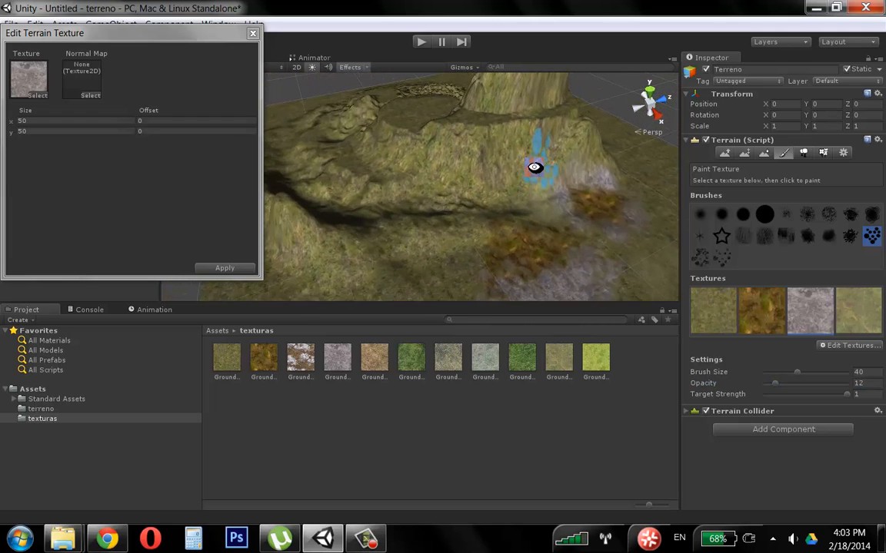
Paint the grey rock texture over the hill's steep slopes and the side of the tall central peak.
{"action": "mouse_move", "coordinate": [437, 164]}
{"action": "left_mouse_down"}
{"action": "mouse_move", "coordinate": [487, 145]}
{"action": "mouse_move", "coordinate": [560, 138]}
{"action": "mouse_move", "coordinate": [522, 150]}
{"action": "mouse_move", "coordinate": [518, 142]}
{"action": "mouse_move", "coordinate": [385, 150]}
{"action": "mouse_move", "coordinate": [450, 164]}
{"action": "mouse_move", "coordinate": [518, 158]}
{"action": "mouse_move", "coordinate": [489, 172]}
{"action": "mouse_move", "coordinate": [414, 132]}
{"action": "mouse_move", "coordinate": [533, 149]}
{"action": "mouse_move", "coordinate": [371, 144]}
{"action": "left_mouse_up"}
{"action": "left_click_drag", "start_coordinate": [428, 213], "coordinate": [539, 170], "text": "alt"}
{"action": "mouse_move", "coordinate": [383, 160]}
{"action": "left_mouse_down"}
{"action": "mouse_move", "coordinate": [356, 154]}
{"action": "mouse_move", "coordinate": [439, 201]}
{"action": "mouse_move", "coordinate": [448, 159]}
{"action": "mouse_move", "coordinate": [538, 163]}
{"action": "mouse_move", "coordinate": [523, 174]}
{"action": "mouse_move", "coordinate": [515, 155]}
{"action": "mouse_move", "coordinate": [432, 204]}
{"action": "mouse_move", "coordinate": [447, 182]}
{"action": "mouse_move", "coordinate": [402, 166]}
{"action": "left_mouse_up"}
{"action": "mouse_move", "coordinate": [483, 170]}
{"action": "left_mouse_down", "text": "alt"}
{"action": "mouse_move", "coordinate": [346, 188]}
{"action": "mouse_move", "coordinate": [348, 168]}
{"action": "mouse_move", "coordinate": [506, 190]}
{"action": "mouse_move", "coordinate": [363, 144]}
{"action": "mouse_move", "coordinate": [397, 166]}
{"action": "mouse_move", "coordinate": [474, 146]}
{"action": "left_mouse_up", "text": "alt"}
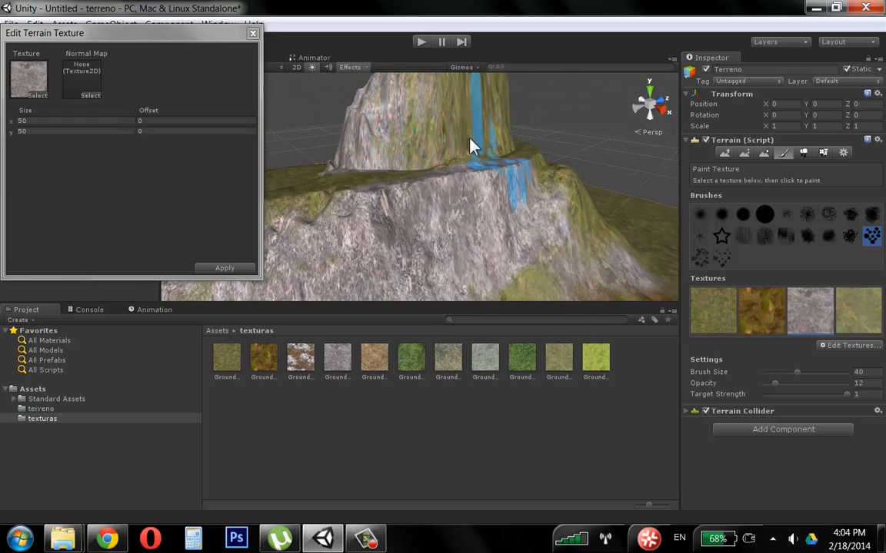
Paint the grey rock texture over the remaining grassy side of the tall central peak at brush size 20.
{"action": "left_click_drag", "start_coordinate": [795, 373], "coordinate": [776, 377]}
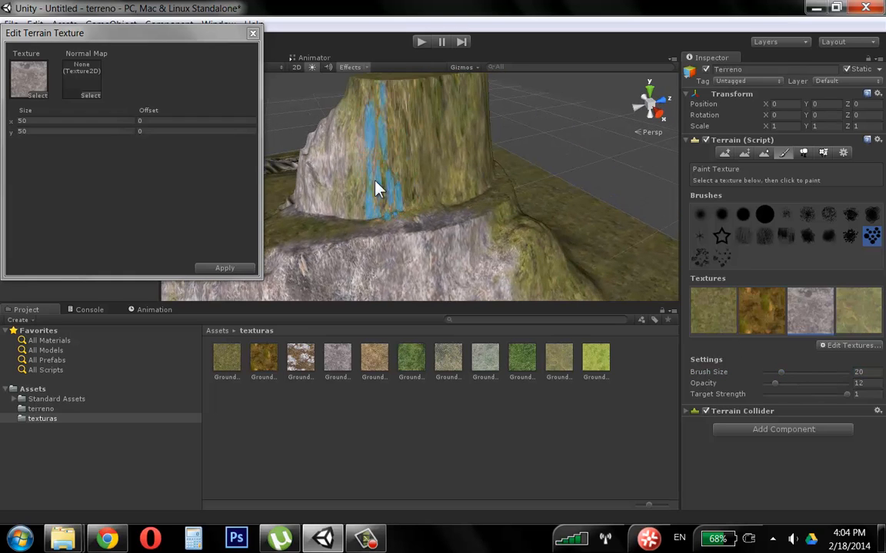
{"action": "mouse_move", "coordinate": [491, 163]}
{"action": "left_mouse_down", "text": "alt"}
{"action": "mouse_move", "coordinate": [533, 163]}
{"action": "mouse_move", "coordinate": [439, 175]}
{"action": "left_mouse_up", "text": "alt"}
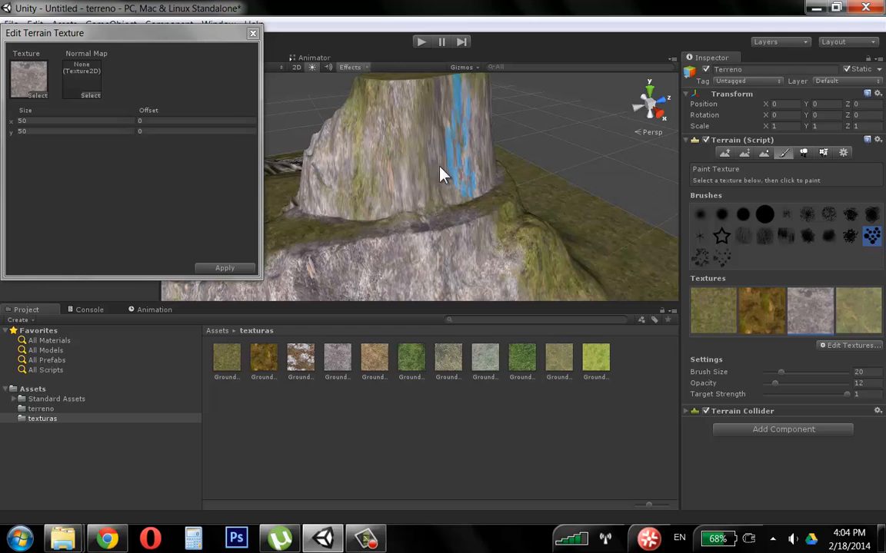
Paint the first grass texture over the ledge around the central peak with the dense streaky brush.
{"action": "left_click", "coordinate": [727, 300]}
{"action": "left_click_drag", "start_coordinate": [484, 257], "coordinate": [395, 230], "text": "alt"}
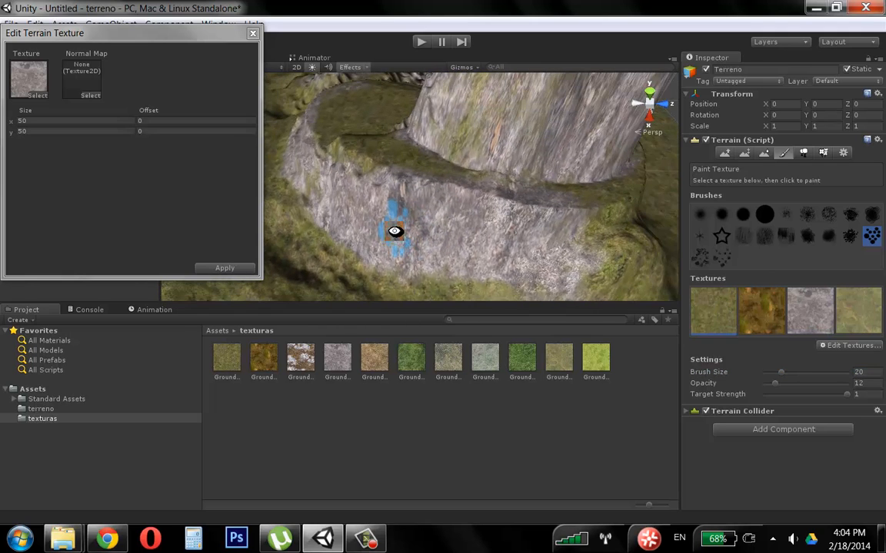
{"action": "left_click", "coordinate": [765, 236]}
{"action": "mouse_move", "coordinate": [462, 216]}
{"action": "left_mouse_down", "text": "alt"}
{"action": "mouse_move", "coordinate": [395, 218]}
{"action": "mouse_move", "coordinate": [444, 223]}
{"action": "mouse_move", "coordinate": [537, 263]}
{"action": "mouse_move", "coordinate": [396, 198]}
{"action": "left_mouse_up", "text": "alt"}
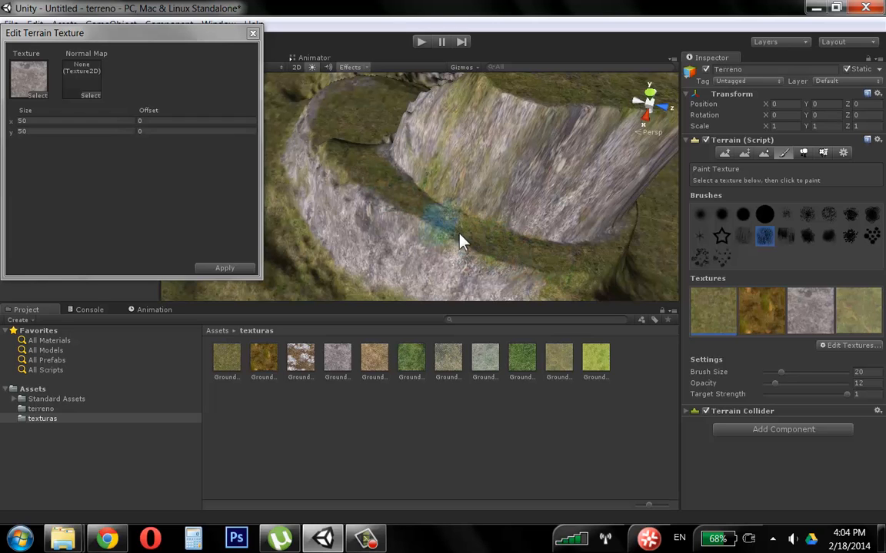
{"action": "mouse_move", "coordinate": [593, 263]}
{"action": "left_mouse_down", "text": "alt"}
{"action": "mouse_move", "coordinate": [638, 156]}
{"action": "mouse_move", "coordinate": [595, 154]}
{"action": "mouse_move", "coordinate": [492, 181]}
{"action": "left_mouse_up", "text": "alt"}
{"action": "right_click_drag", "start_coordinate": [405, 205], "coordinate": [544, 173], "text": "alt"}
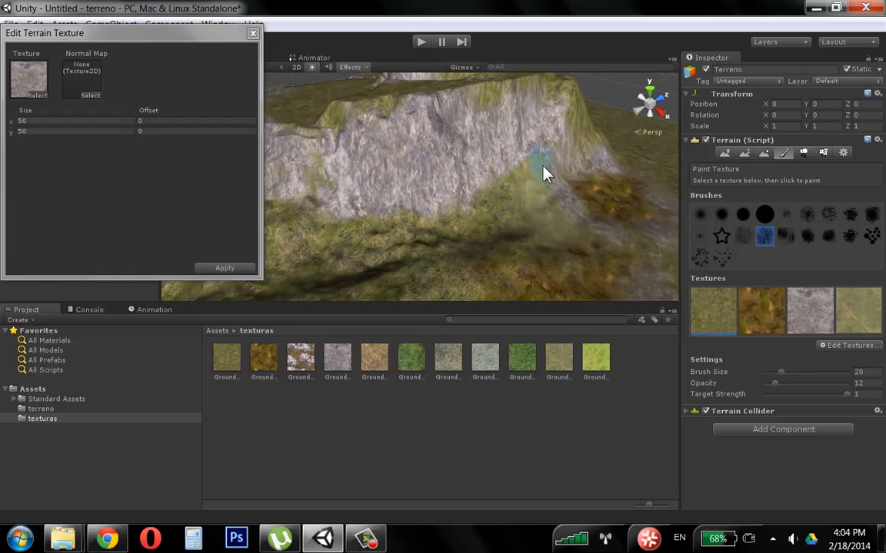
Paint the brown ground texture along the foot of the grey cliff and apply the open texture edit.
{"action": "left_click", "coordinate": [760, 312]}
{"action": "left_click", "coordinate": [539, 163]}
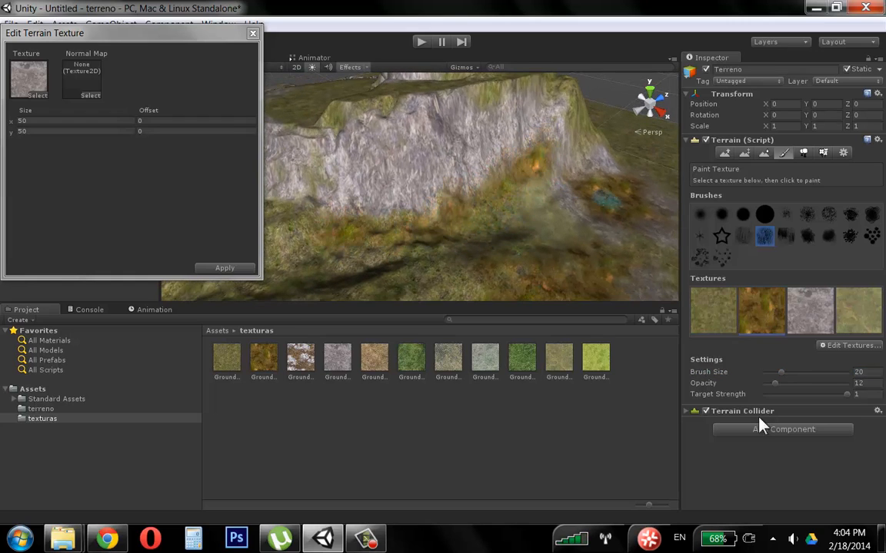
{"action": "left_click", "coordinate": [243, 269]}
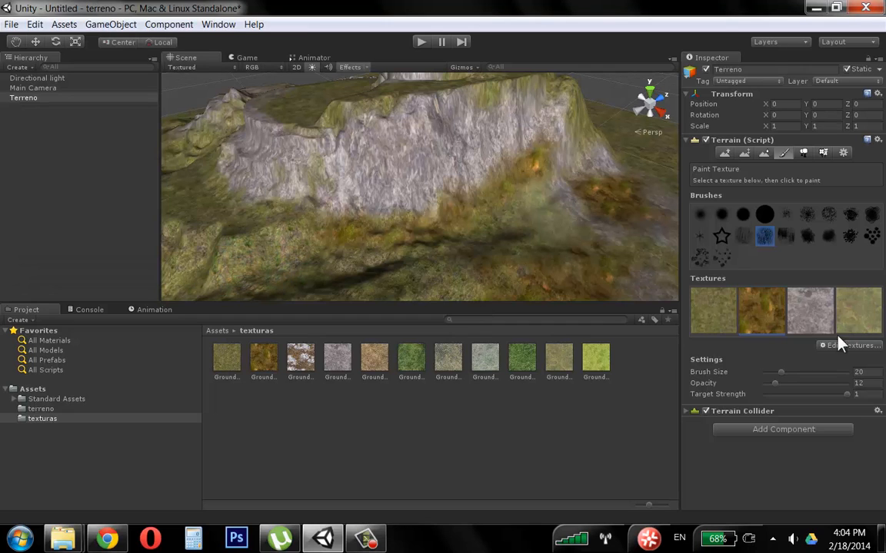
Add the GroundVeg_28_seamless_1024 green grass texture to the terrain with tile size 15 by 15.
{"action": "left_click", "coordinate": [853, 346]}
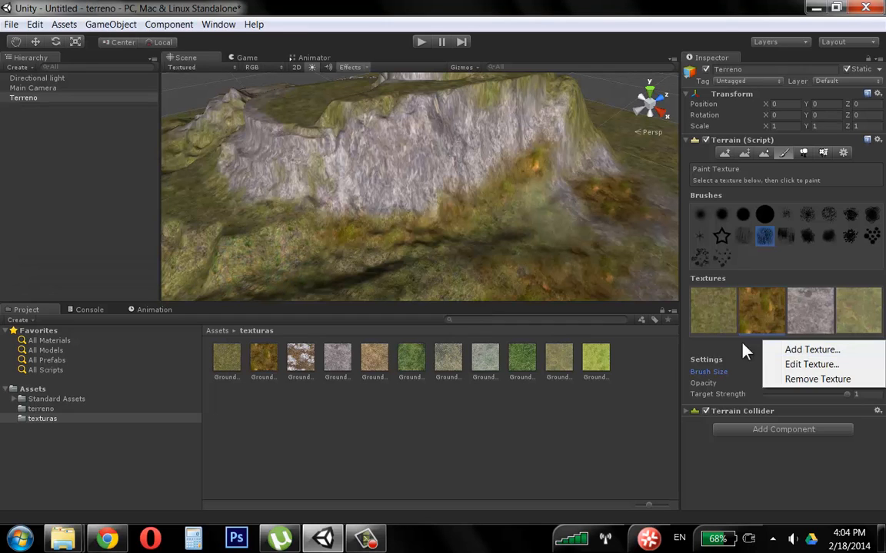
{"action": "left_click", "coordinate": [804, 348]}
{"action": "left_click", "coordinate": [36, 95]}
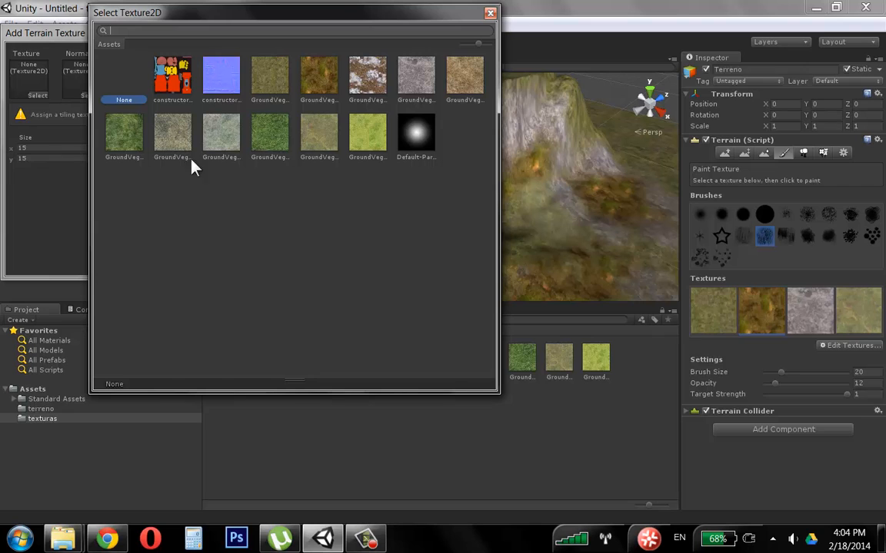
{"action": "left_click", "coordinate": [262, 133]}
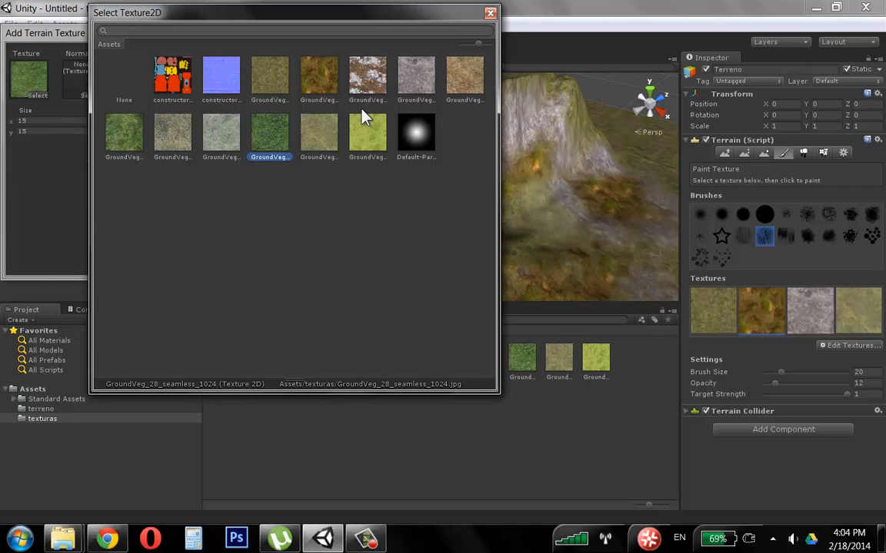
{"action": "double_click", "coordinate": [264, 139]}
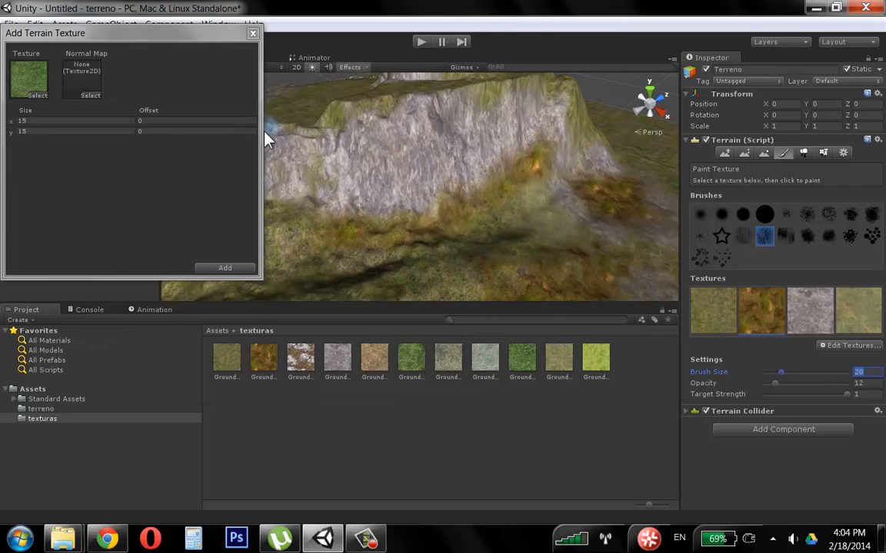
{"action": "left_click", "coordinate": [208, 266]}
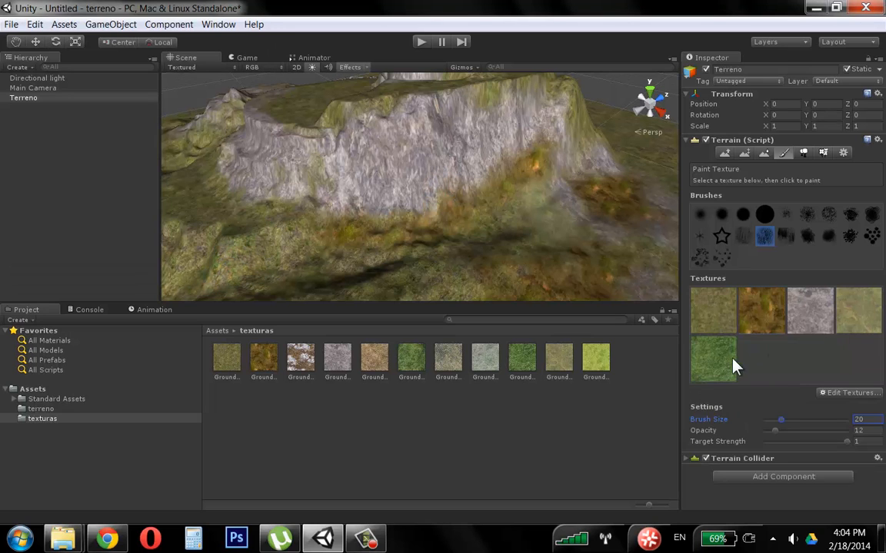
Paint the new green grass texture along the foot of the grey cliff and the hollow beside it.
{"action": "right_click_drag", "start_coordinate": [389, 223], "coordinate": [482, 190]}
{"action": "key", "text": "w"}
{"action": "mouse_move", "coordinate": [367, 207]}
{"action": "left_mouse_down"}
{"action": "mouse_move", "coordinate": [506, 174]}
{"action": "mouse_move", "coordinate": [301, 164]}
{"action": "mouse_move", "coordinate": [372, 163]}
{"action": "mouse_move", "coordinate": [343, 208]}
{"action": "left_mouse_up"}
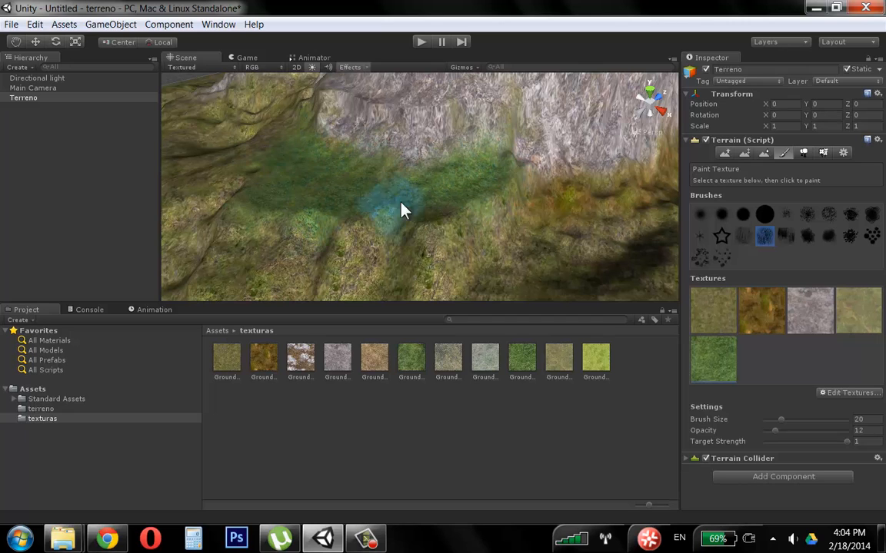
{"action": "mouse_move", "coordinate": [401, 207]}
{"action": "right_mouse_down"}
{"action": "mouse_move", "coordinate": [316, 201]}
{"action": "mouse_move", "coordinate": [395, 277]}
{"action": "mouse_move", "coordinate": [450, 253]}
{"action": "mouse_move", "coordinate": [476, 190]}
{"action": "right_mouse_up"}
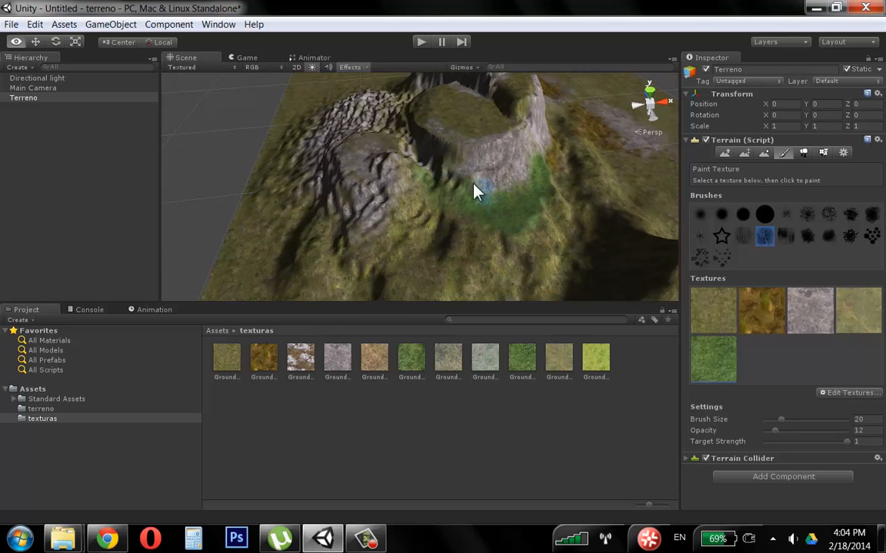
Paint the brown ground texture over the flat top and rim of the rocky hill.
{"action": "right_click_drag", "start_coordinate": [459, 140], "coordinate": [467, 225]}
{"action": "left_click", "coordinate": [750, 311]}
{"action": "mouse_move", "coordinate": [390, 188]}
{"action": "left_mouse_down"}
{"action": "mouse_move", "coordinate": [425, 194]}
{"action": "mouse_move", "coordinate": [470, 228]}
{"action": "left_mouse_up"}
{"action": "right_click_drag", "start_coordinate": [473, 237], "coordinate": [419, 223]}
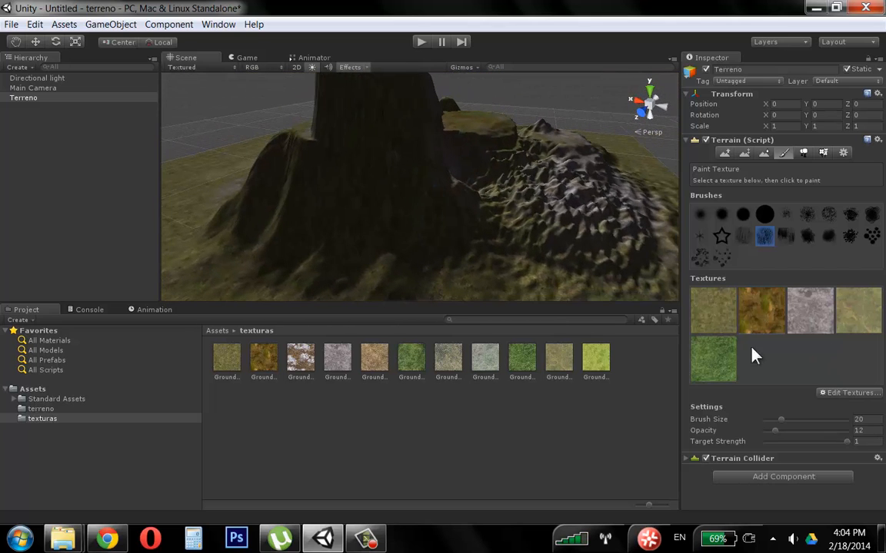
Blend green grass, brown ground and grey rock textures over the shoulder and shaded back slope of the rocky hill.
{"action": "mouse_move", "coordinate": [396, 265]}
{"action": "right_mouse_down"}
{"action": "mouse_move", "coordinate": [356, 224]}
{"action": "mouse_move", "coordinate": [382, 243]}
{"action": "mouse_move", "coordinate": [422, 223]}
{"action": "mouse_move", "coordinate": [398, 243]}
{"action": "mouse_move", "coordinate": [472, 243]}
{"action": "mouse_move", "coordinate": [421, 241]}
{"action": "mouse_move", "coordinate": [502, 259]}
{"action": "mouse_move", "coordinate": [486, 198]}
{"action": "right_mouse_up"}
{"action": "left_click", "coordinate": [722, 369]}
{"action": "mouse_move", "coordinate": [440, 257]}
{"action": "left_mouse_down"}
{"action": "mouse_move", "coordinate": [422, 165]}
{"action": "mouse_move", "coordinate": [474, 214]}
{"action": "left_mouse_up"}
{"action": "left_click", "coordinate": [766, 313]}
{"action": "right_click_drag", "start_coordinate": [473, 222], "coordinate": [316, 221]}
{"action": "right_click_drag", "start_coordinate": [412, 148], "coordinate": [336, 218]}
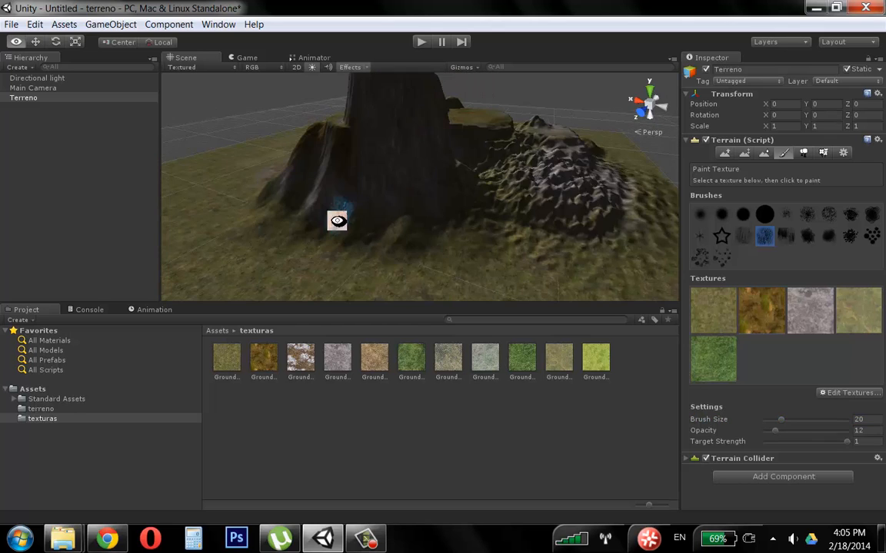
{"action": "mouse_move", "coordinate": [434, 262]}
{"action": "right_mouse_down"}
{"action": "mouse_move", "coordinate": [468, 277]}
{"action": "mouse_move", "coordinate": [481, 223]}
{"action": "mouse_move", "coordinate": [546, 191]}
{"action": "mouse_move", "coordinate": [692, 261]}
{"action": "right_mouse_up"}
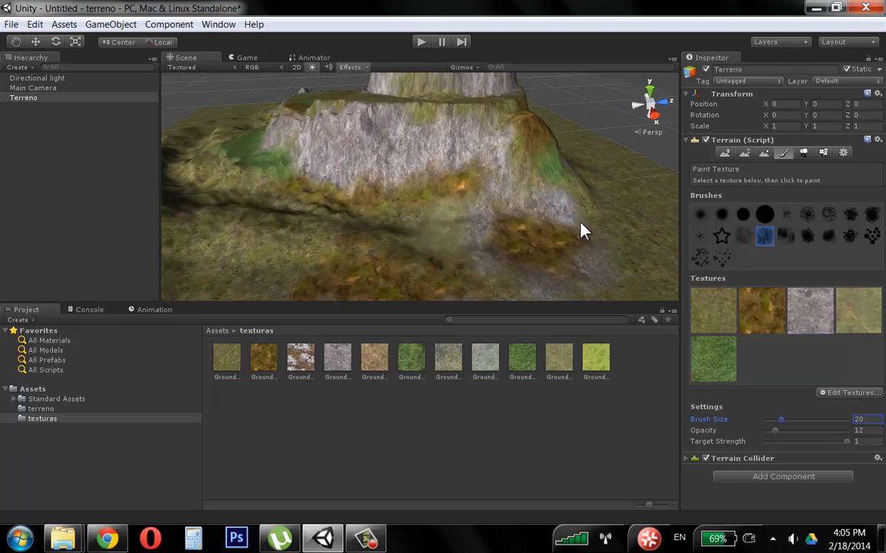
Add the GroundVeg_3_seamless_1024 snowy ground texture to the terrain with tile size 50 by 50.
{"action": "left_click", "coordinate": [830, 393]}
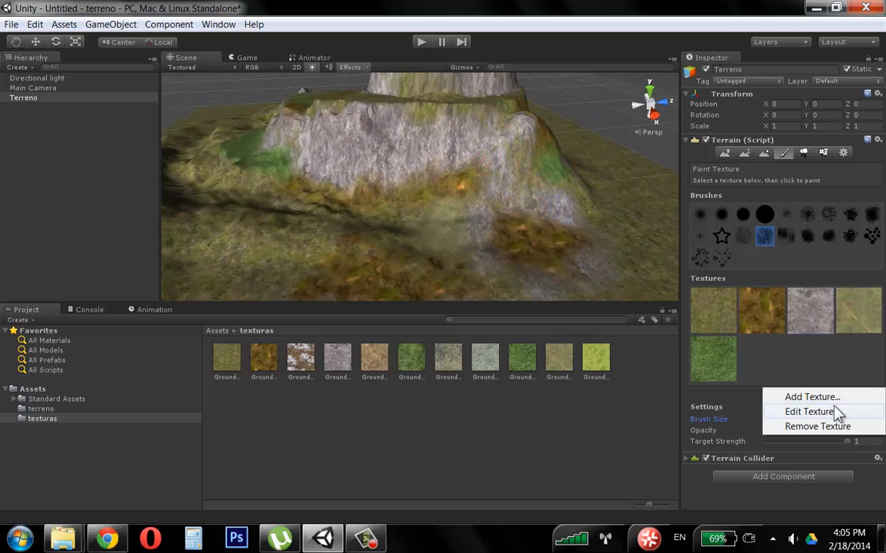
{"action": "left_click", "coordinate": [811, 398]}
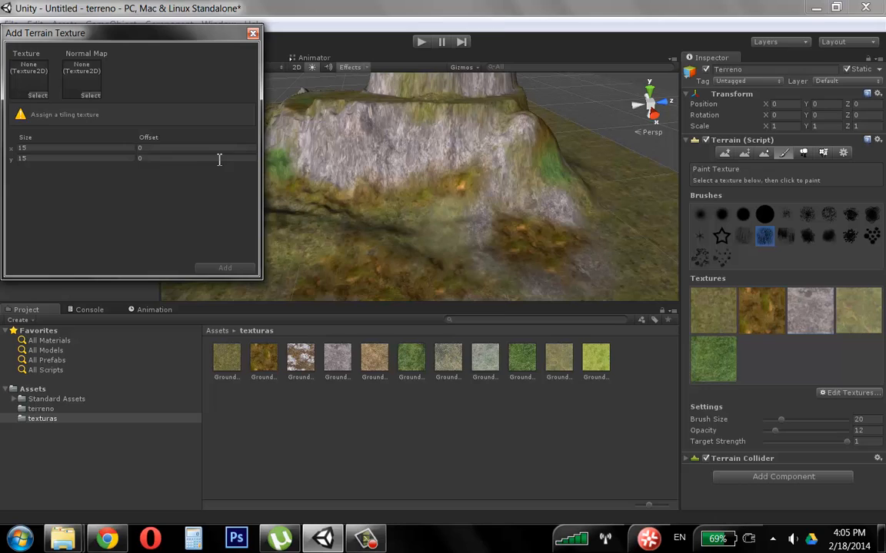
{"action": "left_click", "coordinate": [34, 95]}
{"action": "left_click", "coordinate": [367, 77]}
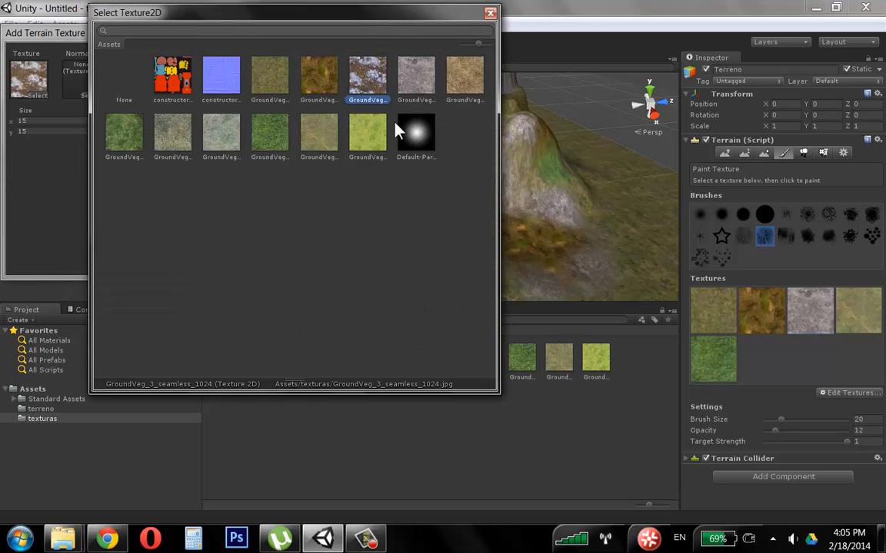
{"action": "double_click", "coordinate": [374, 77]}
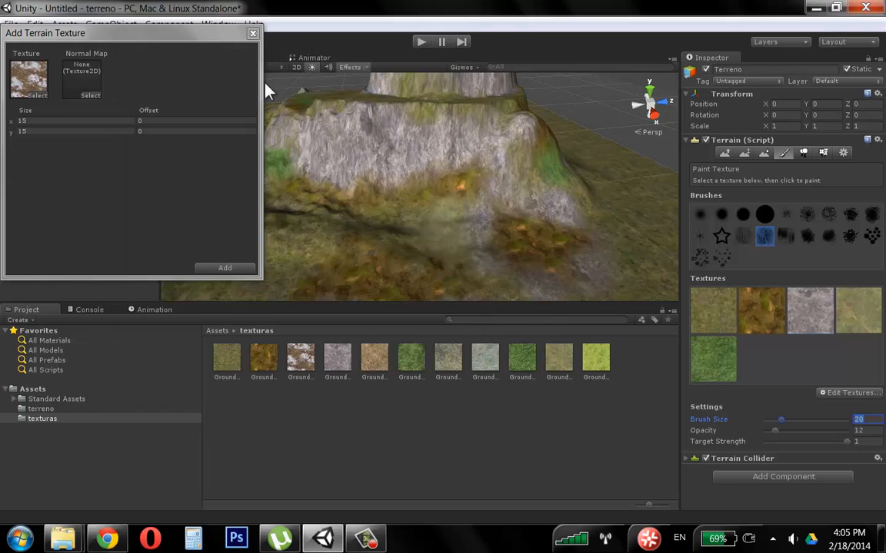
{"action": "left_click", "coordinate": [43, 119]}
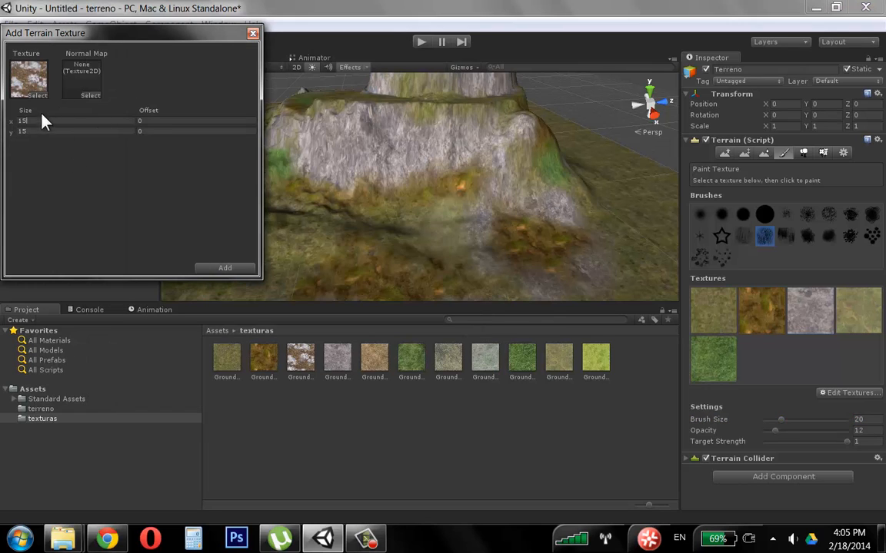
{"action": "type", "text": "50"}
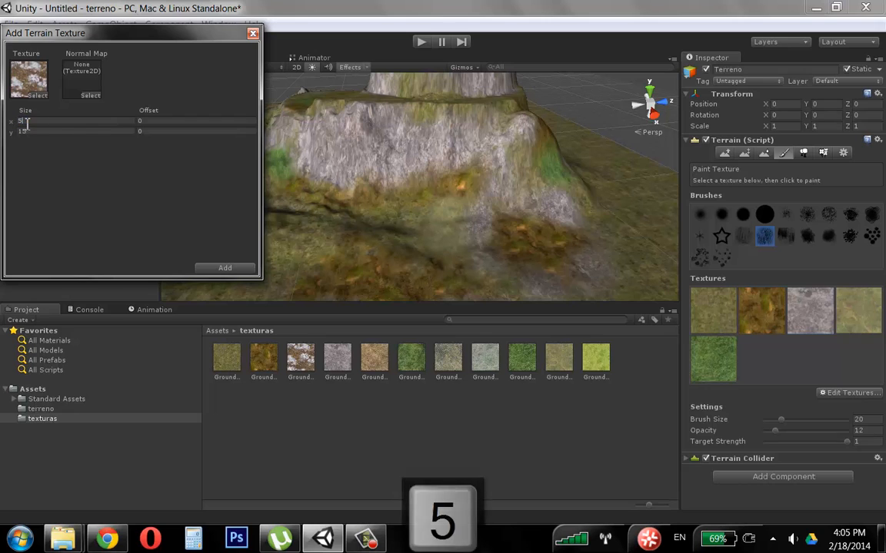
{"action": "left_click", "coordinate": [23, 132]}
{"action": "type", "text": "50"}
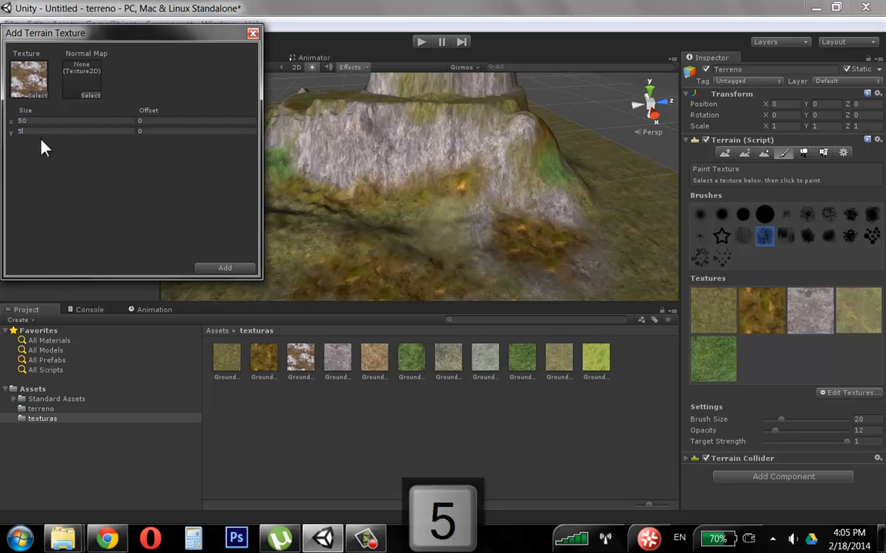
{"action": "left_click", "coordinate": [224, 268]}
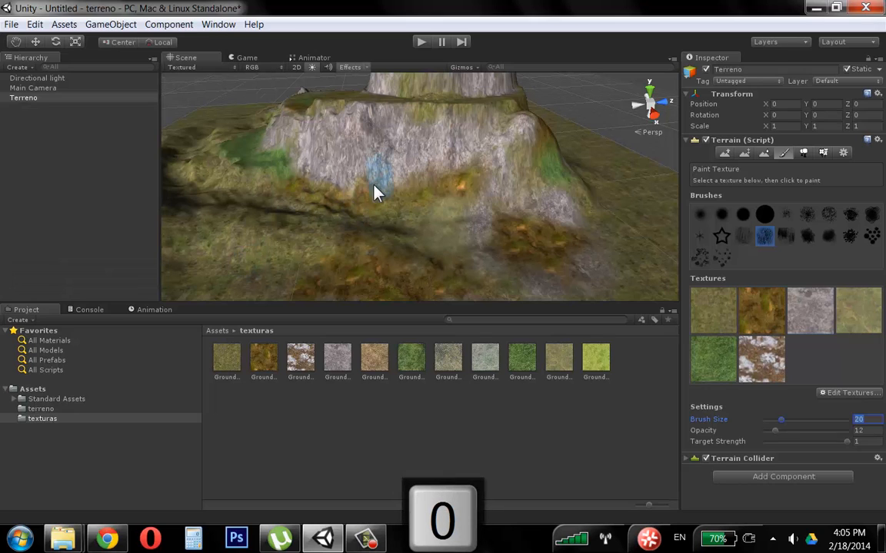
Paint a patch of the snowy ground texture on the grey cliff next to the green grass.
{"action": "left_click", "coordinate": [276, 159]}
{"action": "left_click", "coordinate": [766, 360]}
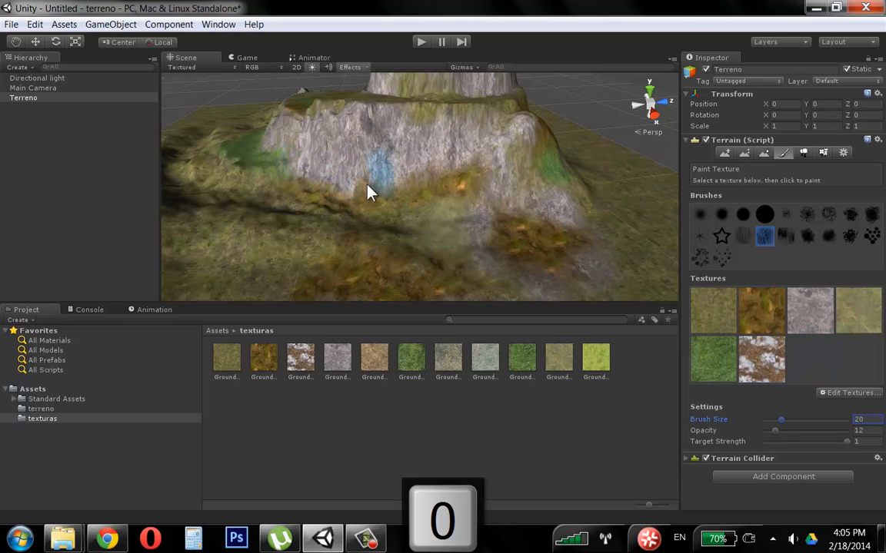
{"action": "mouse_move", "coordinate": [336, 197]}
{"action": "left_mouse_down", "text": "alt"}
{"action": "mouse_move", "coordinate": [496, 220]}
{"action": "mouse_move", "coordinate": [489, 218]}
{"action": "left_mouse_up", "text": "alt"}
{"action": "mouse_move", "coordinate": [283, 219]}
{"action": "left_mouse_down"}
{"action": "mouse_move", "coordinate": [321, 230]}
{"action": "mouse_move", "coordinate": [236, 210]}
{"action": "left_mouse_up"}
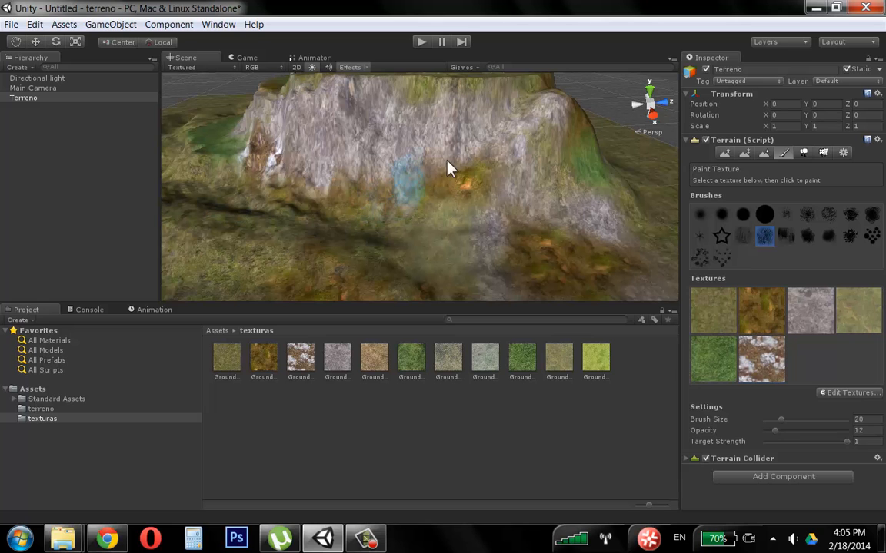
Paint the snowy ground texture over the lower slope of the small separate hill.
{"action": "mouse_move", "coordinate": [485, 144]}
{"action": "left_mouse_down", "text": "alt"}
{"action": "mouse_move", "coordinate": [371, 202]}
{"action": "mouse_move", "coordinate": [401, 191]}
{"action": "mouse_move", "coordinate": [245, 197]}
{"action": "mouse_move", "coordinate": [288, 136]}
{"action": "left_mouse_up", "text": "alt"}
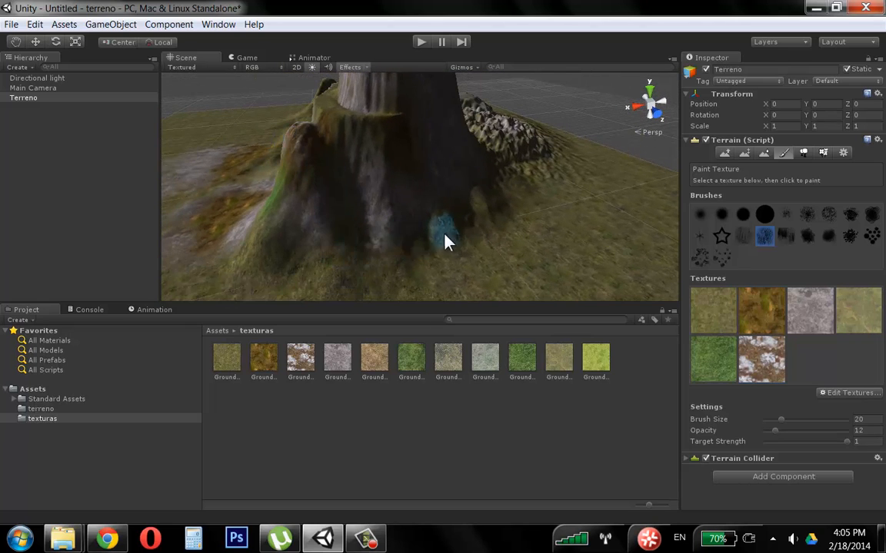
{"action": "left_click_drag", "start_coordinate": [415, 240], "coordinate": [266, 206], "text": "alt"}
{"action": "middle_click_drag", "start_coordinate": [568, 203], "coordinate": [480, 201]}
{"action": "left_click_drag", "start_coordinate": [499, 207], "coordinate": [392, 249], "text": "alt"}
{"action": "left_click_drag", "start_coordinate": [543, 234], "coordinate": [492, 174], "text": "alt"}
{"action": "left_click_drag", "start_coordinate": [565, 174], "coordinate": [480, 266], "text": "alt"}
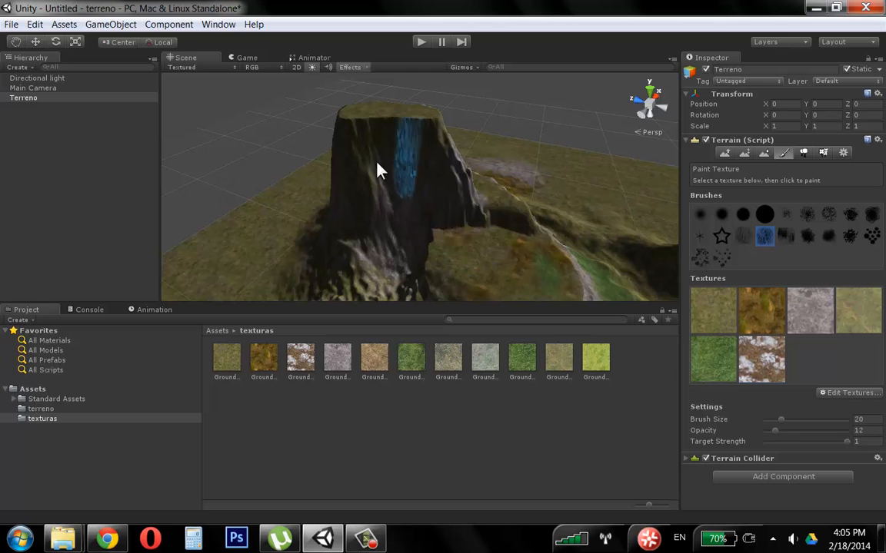
{"action": "mouse_move", "coordinate": [376, 169]}
{"action": "left_mouse_down", "text": "alt"}
{"action": "mouse_move", "coordinate": [426, 201]}
{"action": "mouse_move", "coordinate": [389, 158]}
{"action": "left_mouse_up", "text": "alt"}
{"action": "left_click_drag", "start_coordinate": [447, 166], "coordinate": [444, 206], "text": "alt"}
{"action": "mouse_move", "coordinate": [443, 205]}
{"action": "right_mouse_down", "text": "alt"}
{"action": "mouse_move", "coordinate": [482, 189]}
{"action": "mouse_move", "coordinate": [438, 212]}
{"action": "right_mouse_up", "text": "alt"}
{"action": "left_click_drag", "start_coordinate": [438, 211], "coordinate": [443, 254], "text": "alt"}
{"action": "mouse_move", "coordinate": [380, 266]}
{"action": "left_mouse_down"}
{"action": "mouse_move", "coordinate": [334, 236]}
{"action": "mouse_move", "coordinate": [384, 269]}
{"action": "left_mouse_up"}
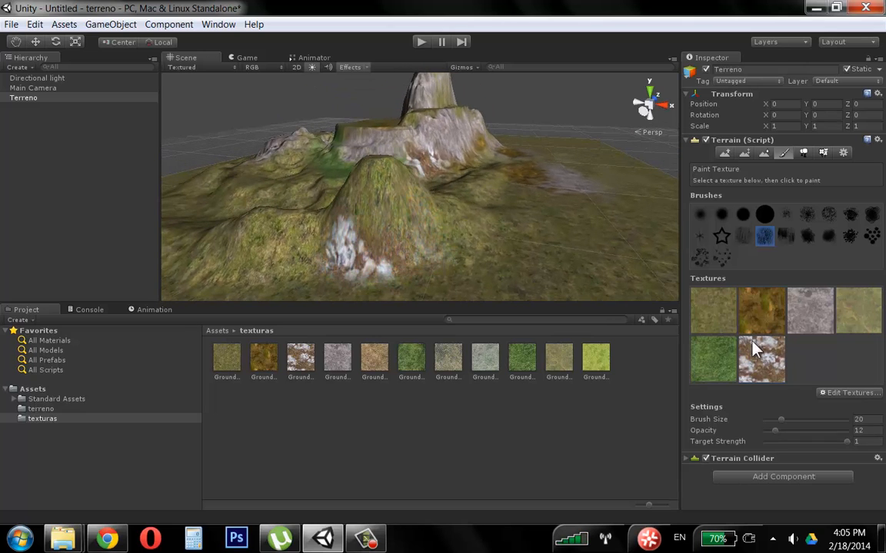
Paint brown ground and grey rock textures over the slope of the small separate hill.
{"action": "left_click", "coordinate": [802, 317]}
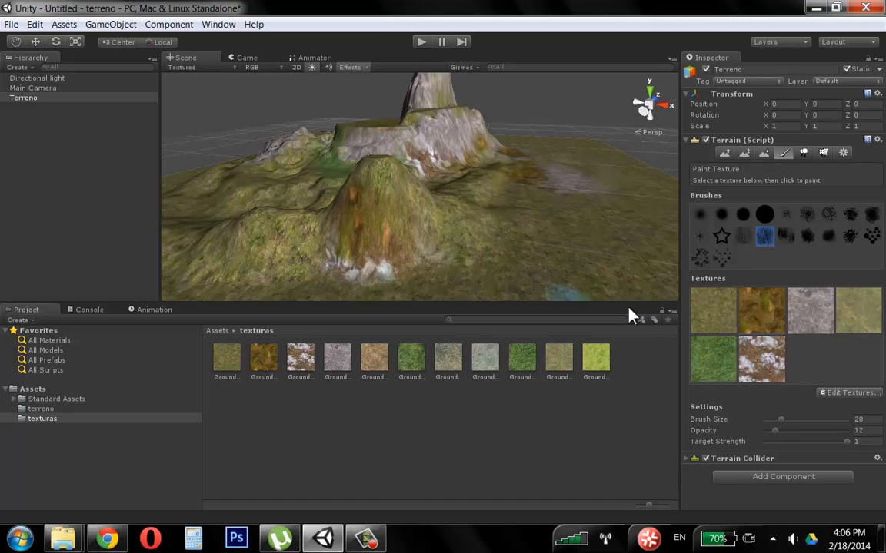
{"action": "left_click", "coordinate": [822, 328]}
{"action": "mouse_move", "coordinate": [419, 254]}
{"action": "left_mouse_down"}
{"action": "mouse_move", "coordinate": [404, 266]}
{"action": "mouse_move", "coordinate": [371, 241]}
{"action": "mouse_move", "coordinate": [398, 178]}
{"action": "mouse_move", "coordinate": [393, 175]}
{"action": "left_mouse_up"}
Paint the green grass texture over the top of the small separate hill.
{"action": "left_click", "coordinate": [719, 353]}
{"action": "left_click_drag", "start_coordinate": [454, 233], "coordinate": [463, 280], "text": "alt"}
{"action": "left_click_drag", "start_coordinate": [542, 242], "coordinate": [455, 241], "text": "alt"}
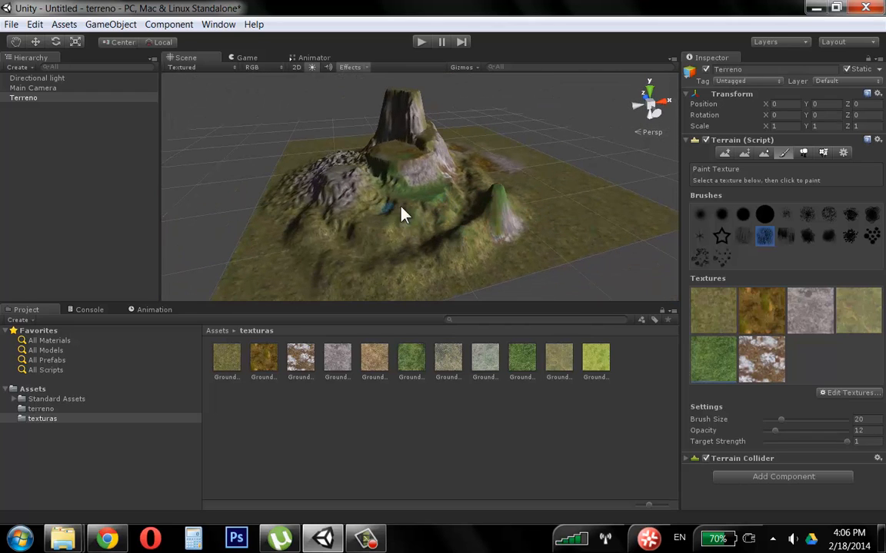
{"action": "left_click_drag", "start_coordinate": [505, 223], "coordinate": [435, 202], "text": "alt"}
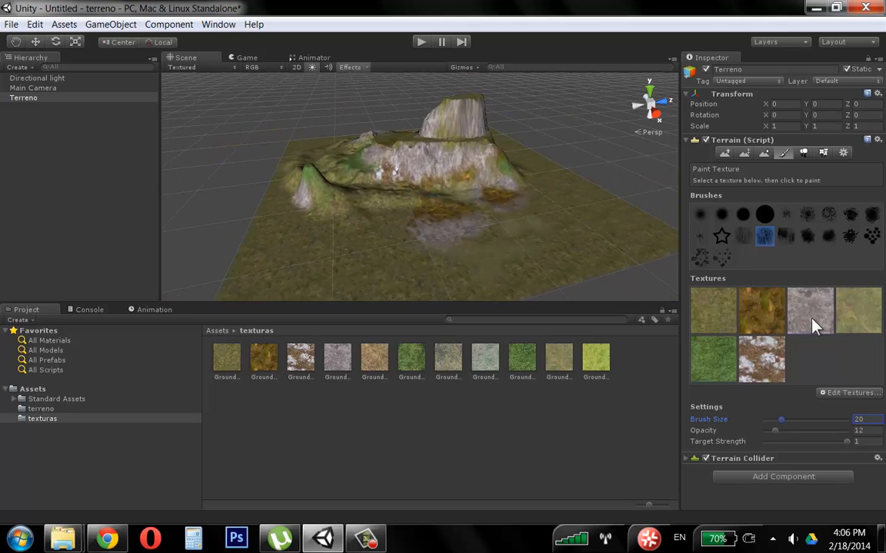
Add the GroundVeg_13_seamless_1024 texture to the terrain with a tile size of 60 by 60.
{"action": "left_click", "coordinate": [850, 392]}
{"action": "left_click", "coordinate": [813, 396]}
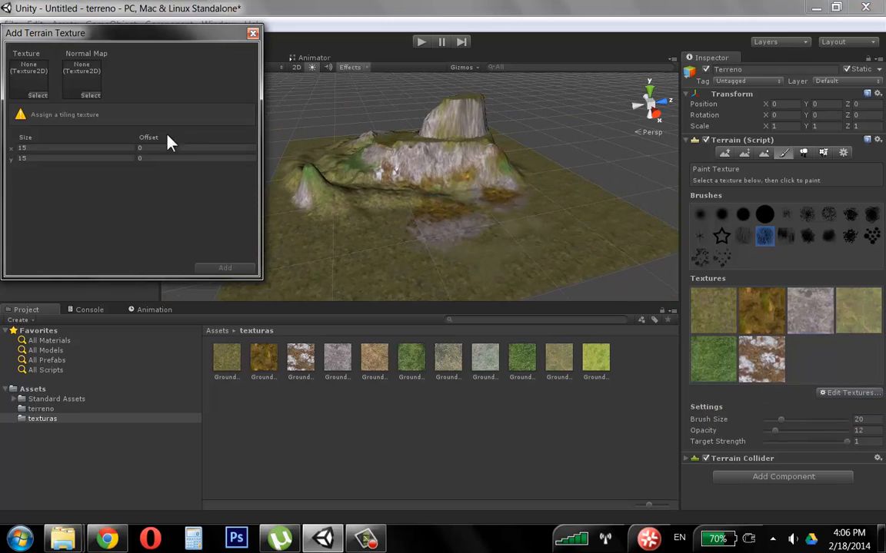
{"action": "left_click", "coordinate": [38, 95]}
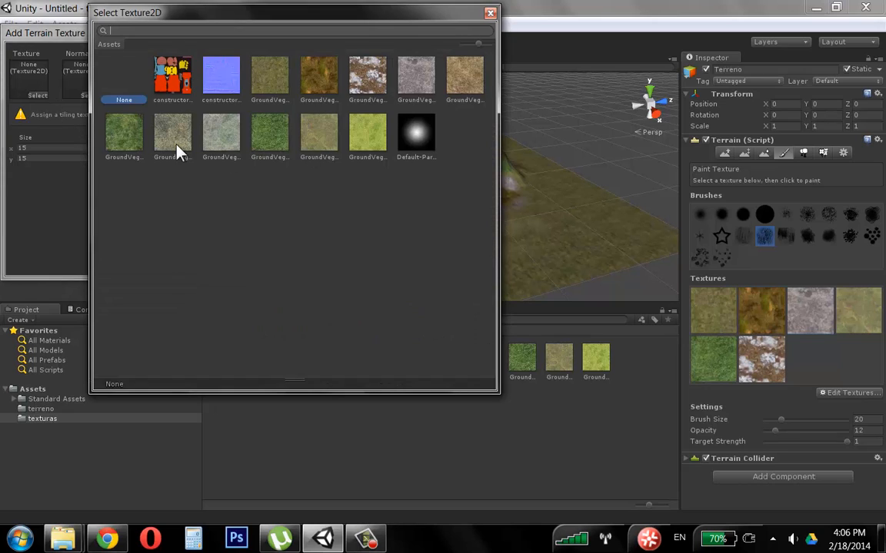
{"action": "left_click", "coordinate": [468, 80]}
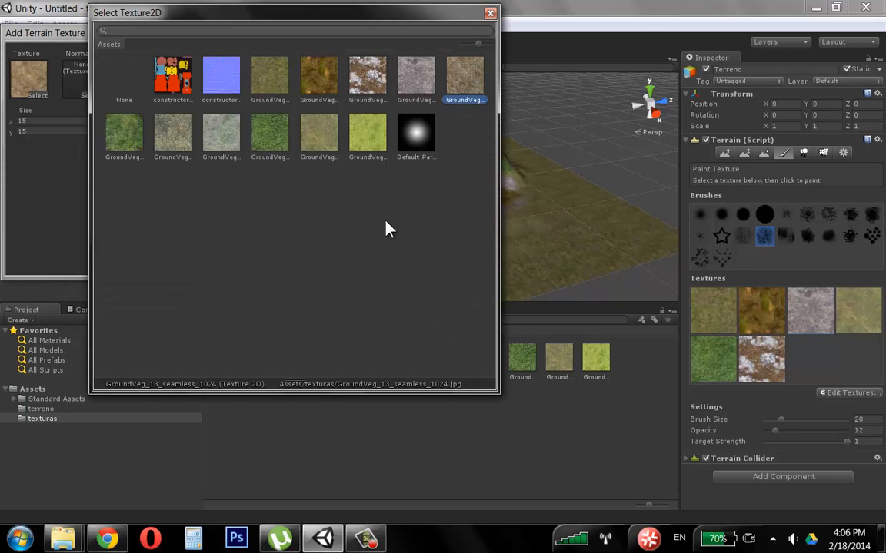
{"action": "double_click", "coordinate": [469, 105]}
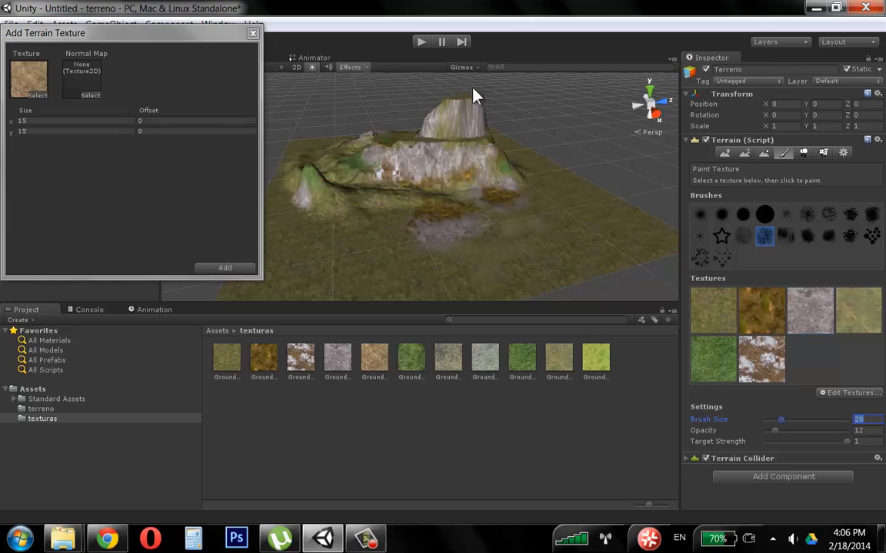
{"action": "left_click", "coordinate": [59, 121]}
{"action": "type", "text": "60"}
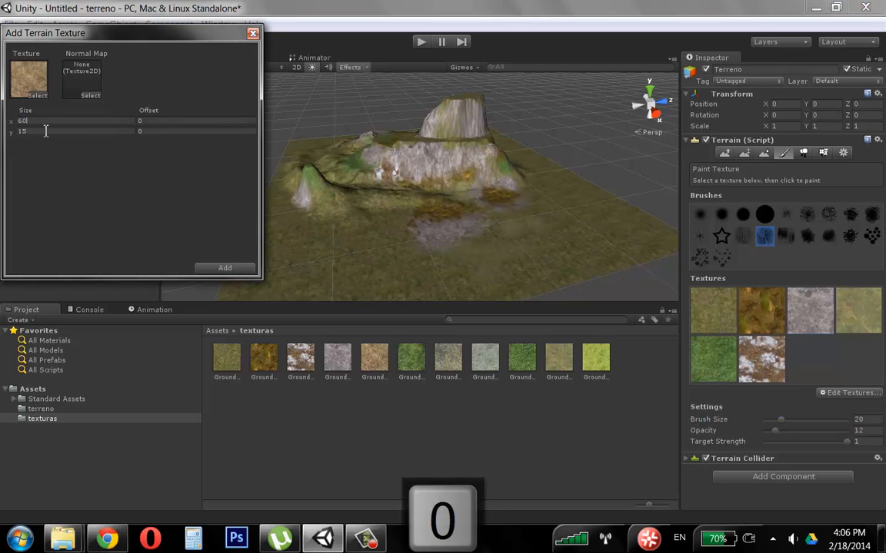
{"action": "left_click", "coordinate": [45, 131]}
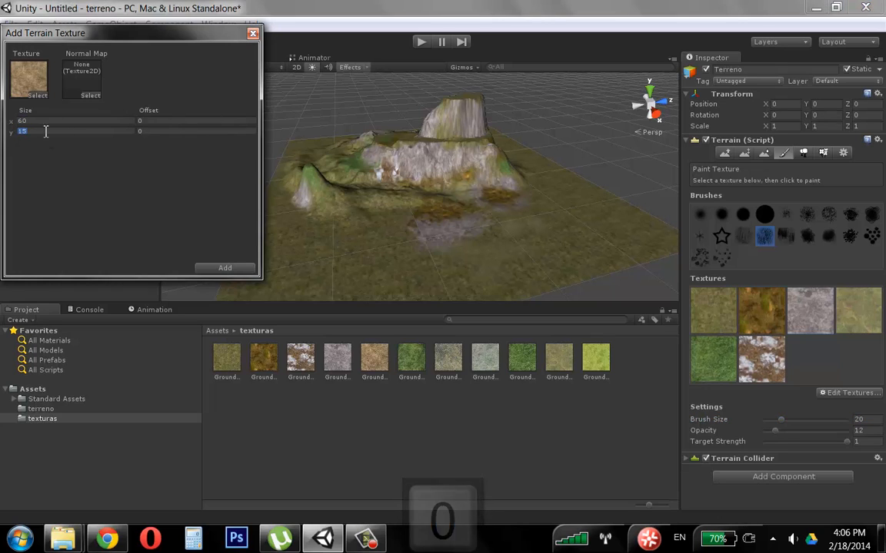
{"action": "type", "text": "60"}
{"action": "left_click", "coordinate": [231, 268]}
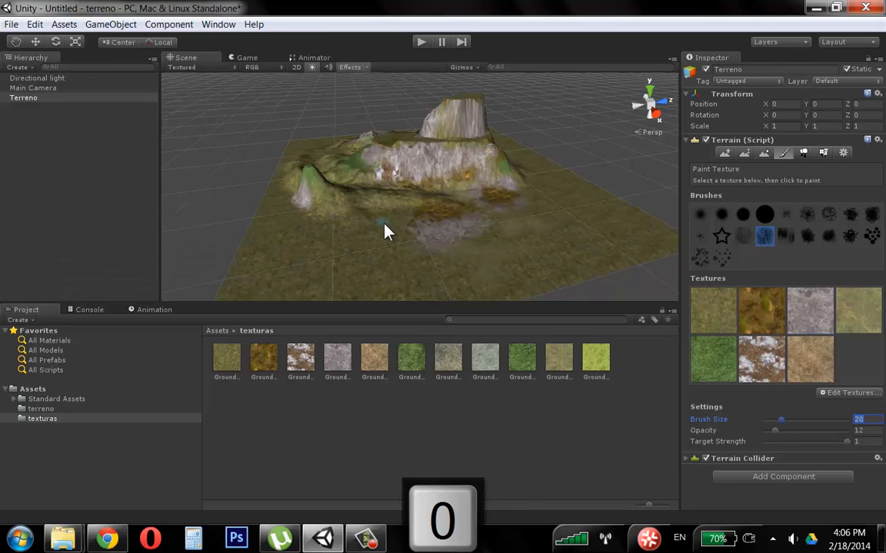
Extend the grey rock patch on the flat ground below the cliff using a soft round brush of size 47.
{"action": "left_click", "coordinate": [725, 218]}
{"action": "left_click_drag", "start_coordinate": [780, 421], "coordinate": [803, 422]}
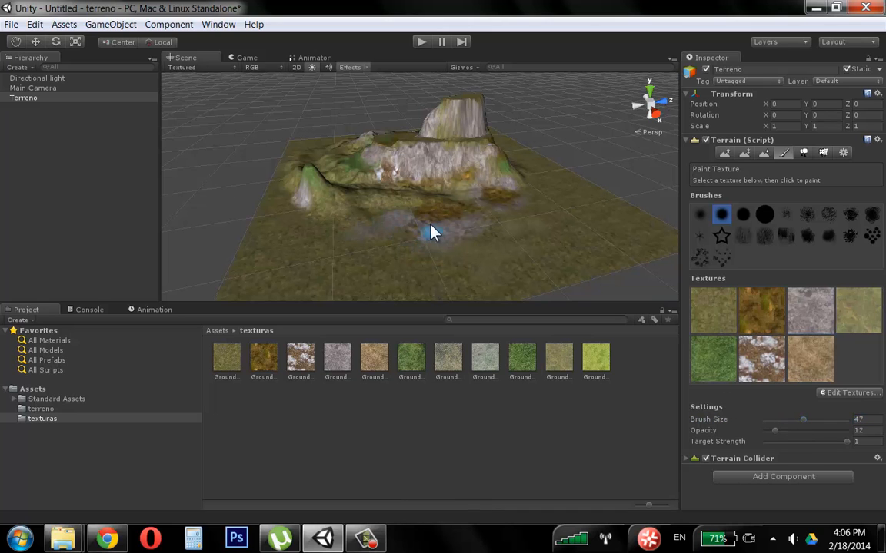
{"action": "right_click_drag", "start_coordinate": [429, 231], "coordinate": [459, 198], "text": "alt"}
{"action": "left_click_drag", "start_coordinate": [458, 198], "coordinate": [486, 203], "text": "alt"}
Paint the sandy ground texture around the foot of the small hill and out to the terrain's edge.
{"action": "left_click", "coordinate": [817, 356]}
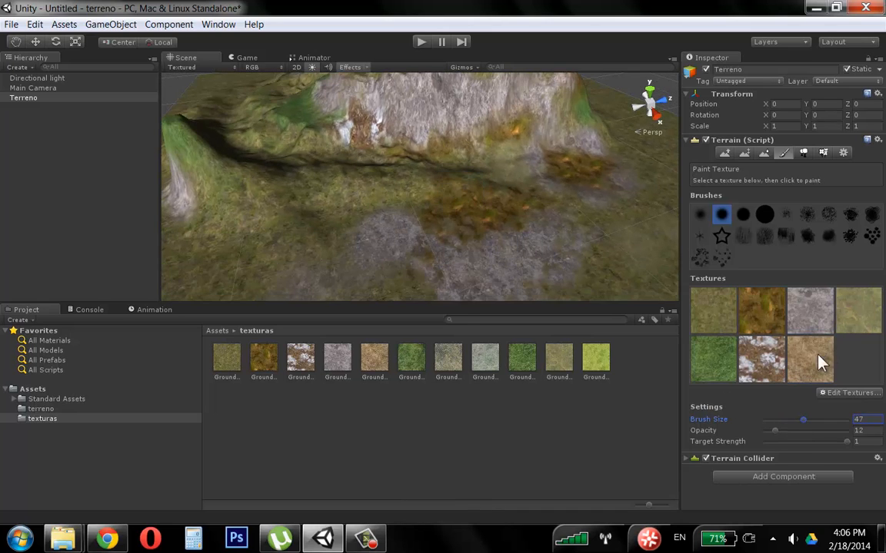
{"action": "left_click_drag", "start_coordinate": [421, 192], "coordinate": [485, 180], "text": "alt"}
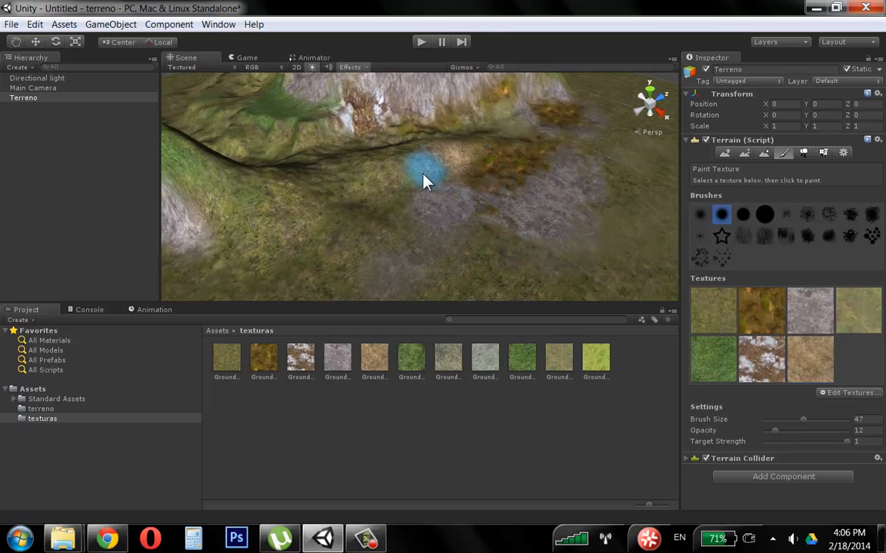
{"action": "mouse_move", "coordinate": [431, 218]}
{"action": "left_mouse_down", "text": "alt"}
{"action": "mouse_move", "coordinate": [430, 188]}
{"action": "mouse_move", "coordinate": [501, 174]}
{"action": "mouse_move", "coordinate": [415, 169]}
{"action": "mouse_move", "coordinate": [393, 184]}
{"action": "mouse_move", "coordinate": [387, 151]}
{"action": "mouse_move", "coordinate": [329, 147]}
{"action": "mouse_move", "coordinate": [218, 189]}
{"action": "mouse_move", "coordinate": [381, 205]}
{"action": "mouse_move", "coordinate": [484, 177]}
{"action": "mouse_move", "coordinate": [419, 206]}
{"action": "left_mouse_up", "text": "alt"}
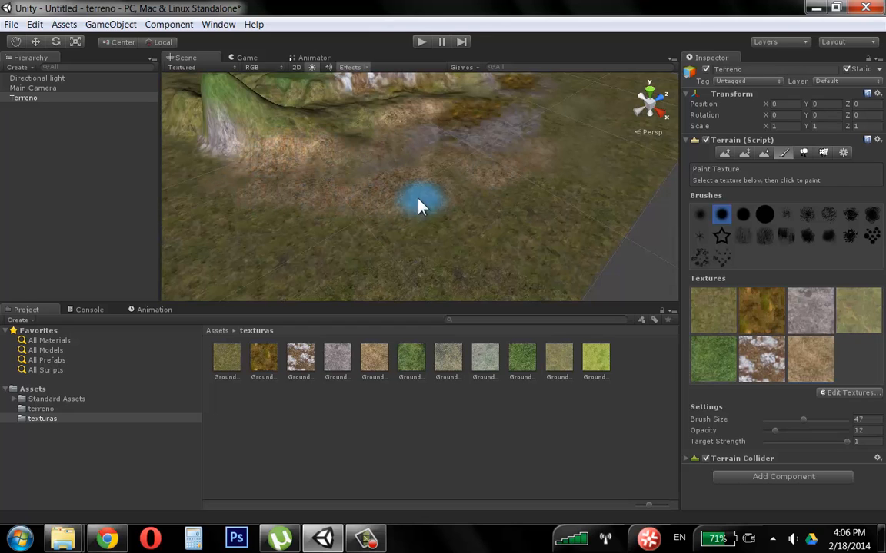
{"action": "scroll", "coordinate": [520, 241], "scroll_direction": "down", "scroll_amount": 5}
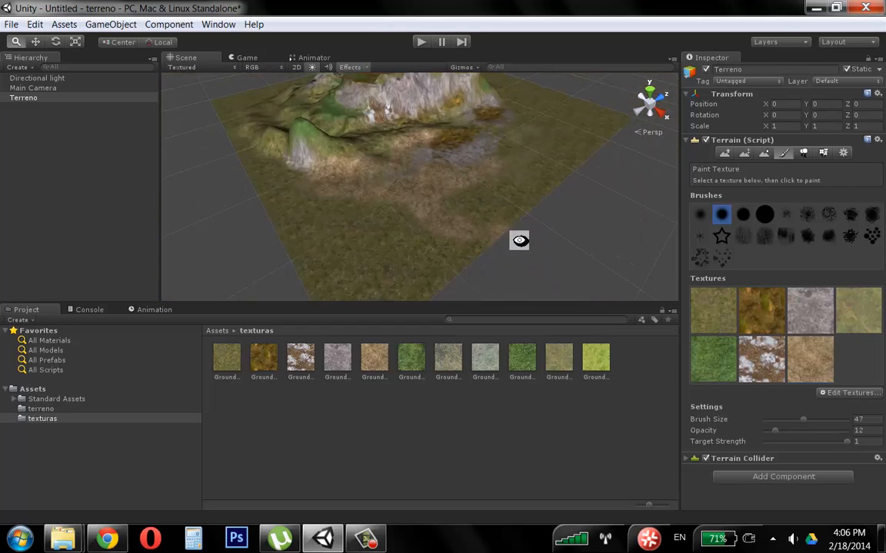
Paint a sandy path from the terrain's far edge around the mountain's foot to the brown and grey patches.
{"action": "scroll", "coordinate": [461, 246], "scroll_direction": "up", "scroll_amount": 5}
{"action": "left_click_drag", "start_coordinate": [366, 233], "coordinate": [392, 228], "text": "alt"}
{"action": "left_click_drag", "start_coordinate": [418, 195], "coordinate": [507, 227], "text": "alt"}
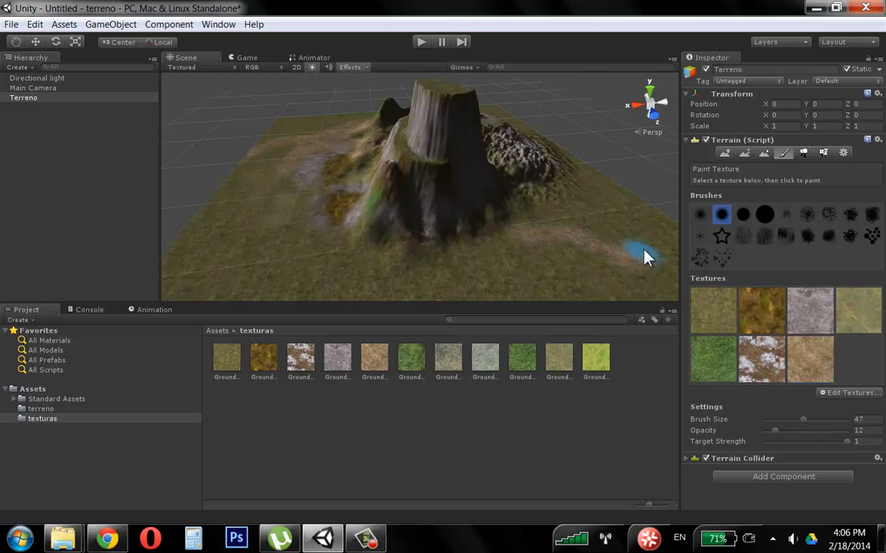
{"action": "left_click_drag", "start_coordinate": [643, 254], "coordinate": [492, 244], "text": "alt"}
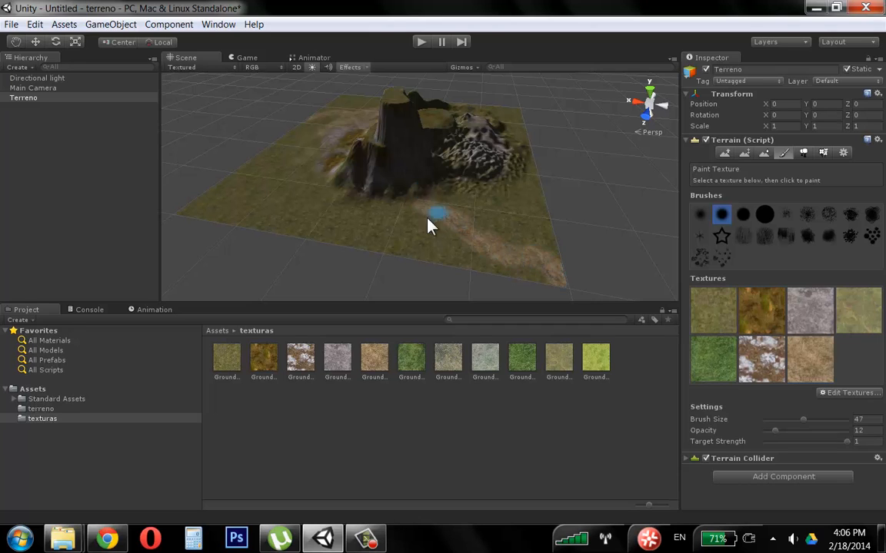
{"action": "left_click_drag", "start_coordinate": [429, 225], "coordinate": [522, 217], "text": "alt"}
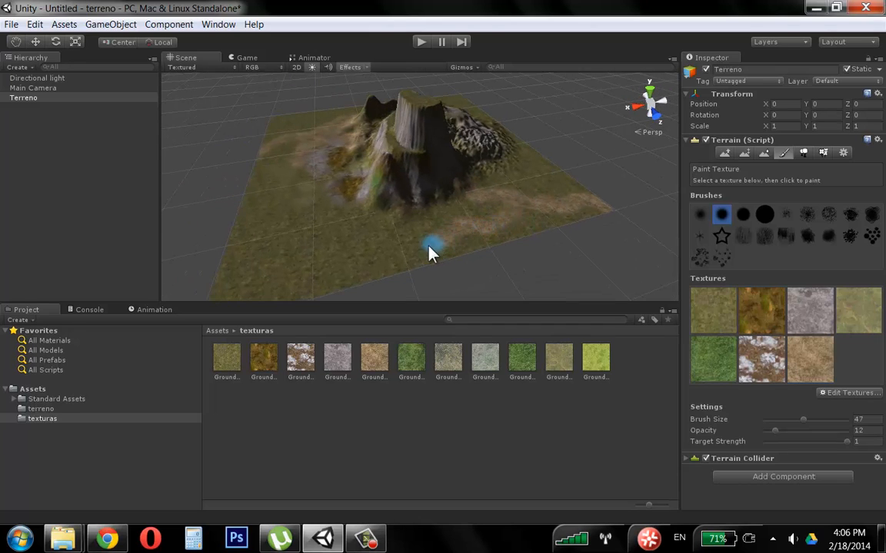
{"action": "left_click_drag", "start_coordinate": [430, 252], "coordinate": [385, 251]}
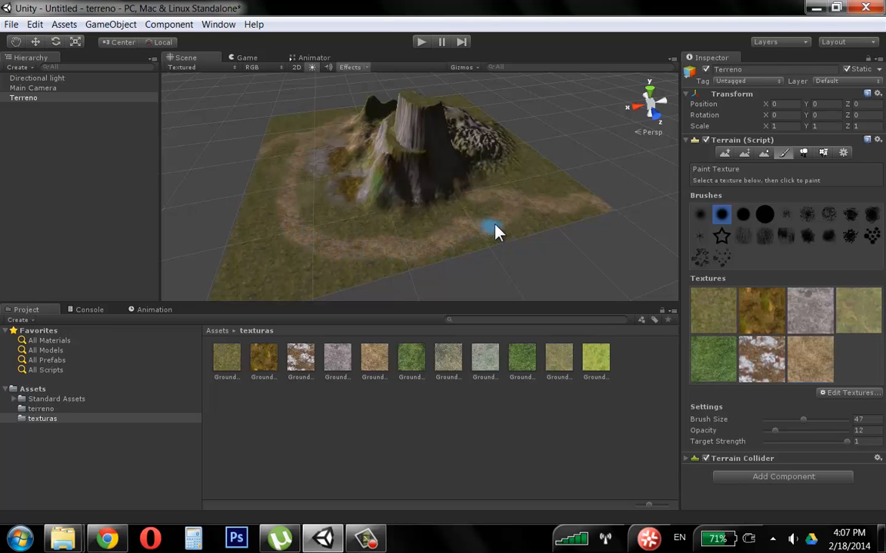
Spread the sandy texture onto the small hill's slope and paint a path branch beside the bumpy hill behind the mountain.
{"action": "left_click_drag", "start_coordinate": [533, 218], "coordinate": [436, 230], "text": "alt"}
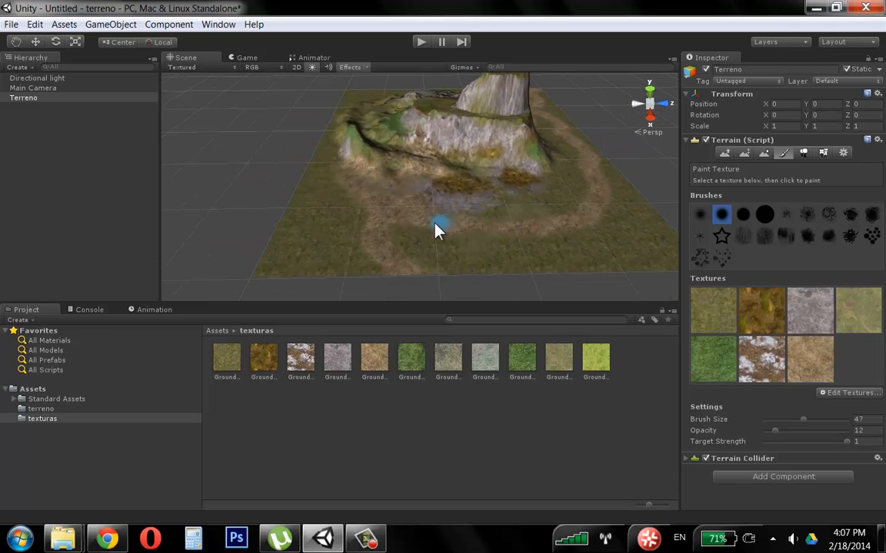
{"action": "left_click_drag", "start_coordinate": [344, 181], "coordinate": [436, 211], "text": "alt"}
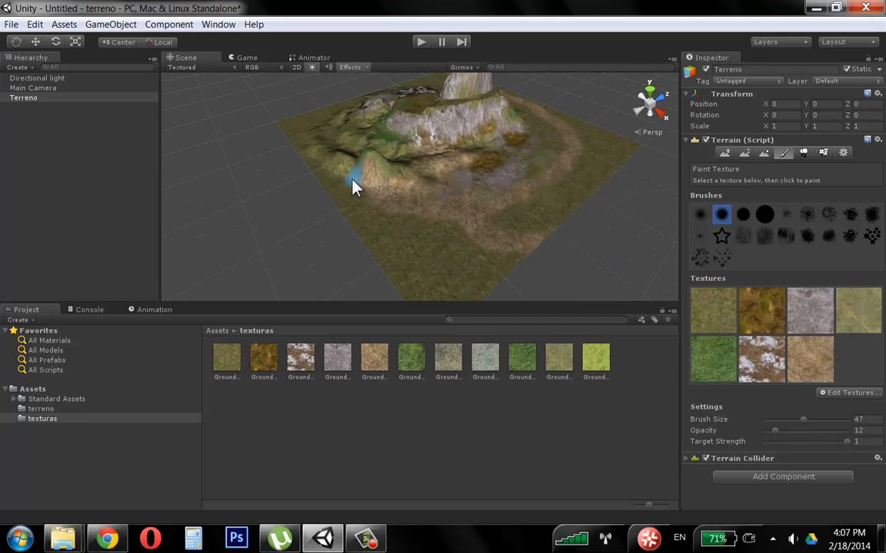
{"action": "left_click_drag", "start_coordinate": [360, 190], "coordinate": [506, 259], "text": "alt"}
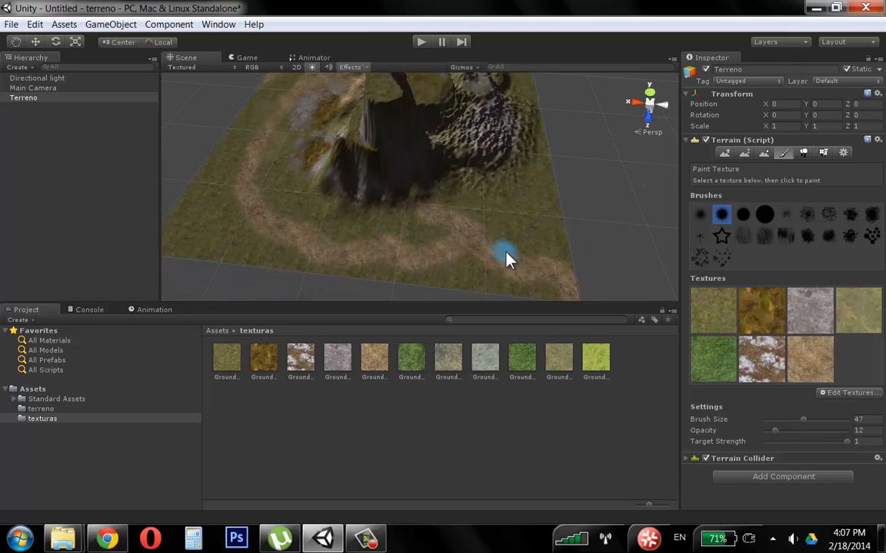
{"action": "left_click", "coordinate": [700, 214]}
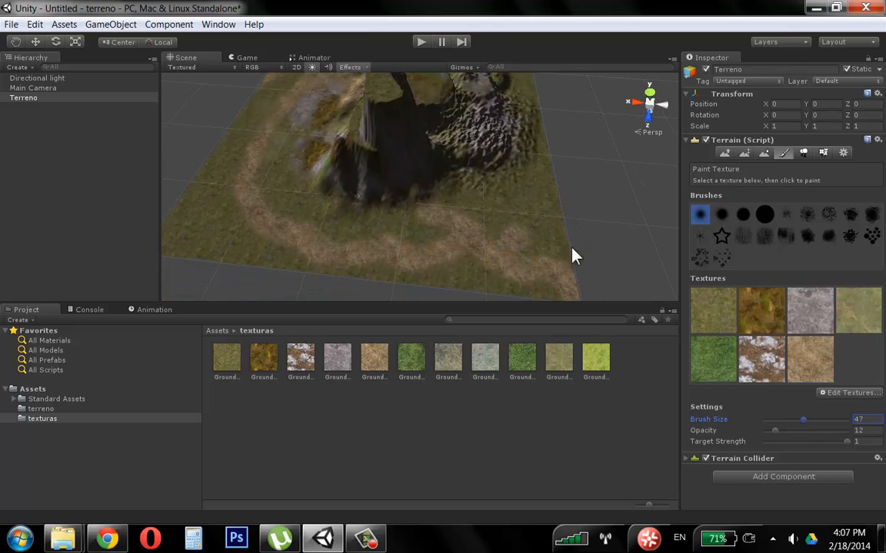
{"action": "left_click_drag", "start_coordinate": [543, 213], "coordinate": [446, 175], "text": "alt"}
Raise uneven bumps between the mountain's foot and the sandy path with a speckled brush of size 47.
{"action": "left_click", "coordinate": [725, 153]}
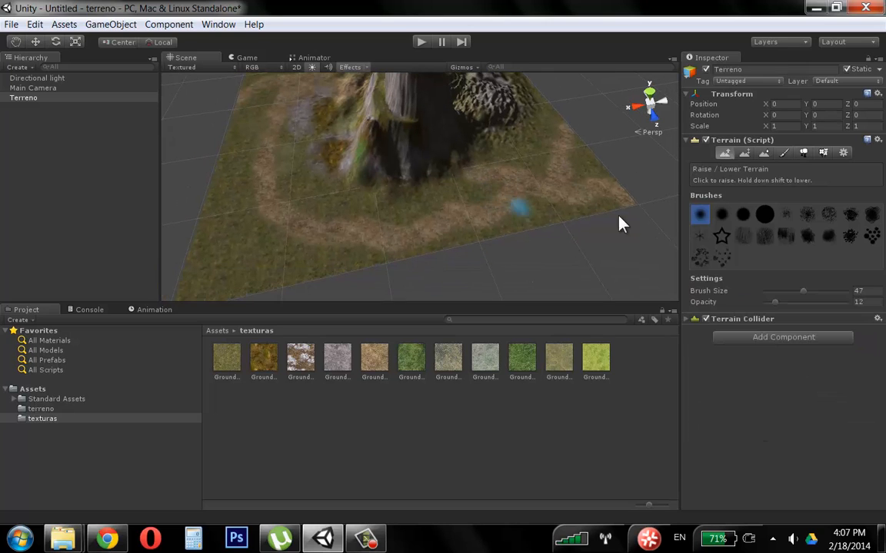
{"action": "left_click", "coordinate": [829, 214]}
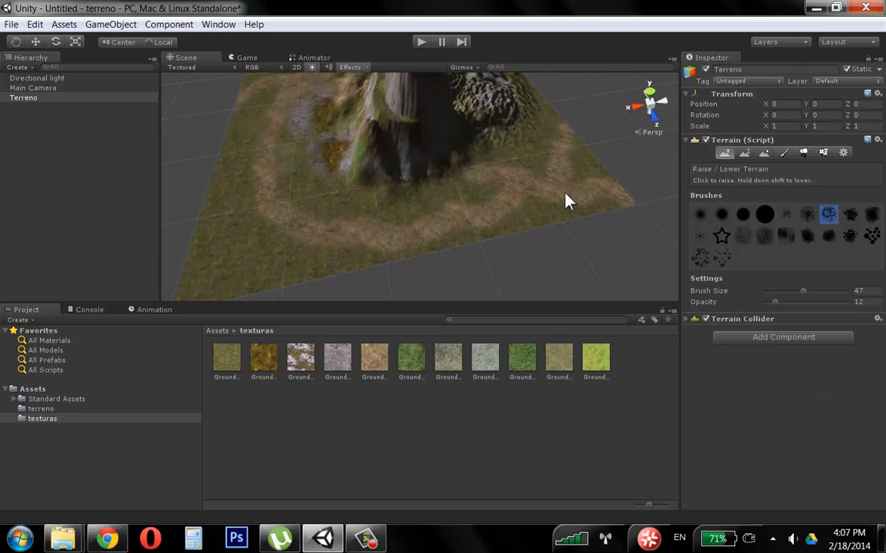
{"action": "mouse_move", "coordinate": [566, 193]}
{"action": "left_mouse_down", "text": "alt"}
{"action": "mouse_move", "coordinate": [413, 182]}
{"action": "mouse_move", "coordinate": [545, 198]}
{"action": "mouse_move", "coordinate": [492, 218]}
{"action": "mouse_move", "coordinate": [528, 182]}
{"action": "mouse_move", "coordinate": [447, 176]}
{"action": "mouse_move", "coordinate": [477, 179]}
{"action": "left_mouse_up", "text": "alt"}
{"action": "mouse_move", "coordinate": [610, 198]}
{"action": "left_mouse_down"}
{"action": "mouse_move", "coordinate": [297, 146]}
{"action": "mouse_move", "coordinate": [552, 190]}
{"action": "left_mouse_up"}
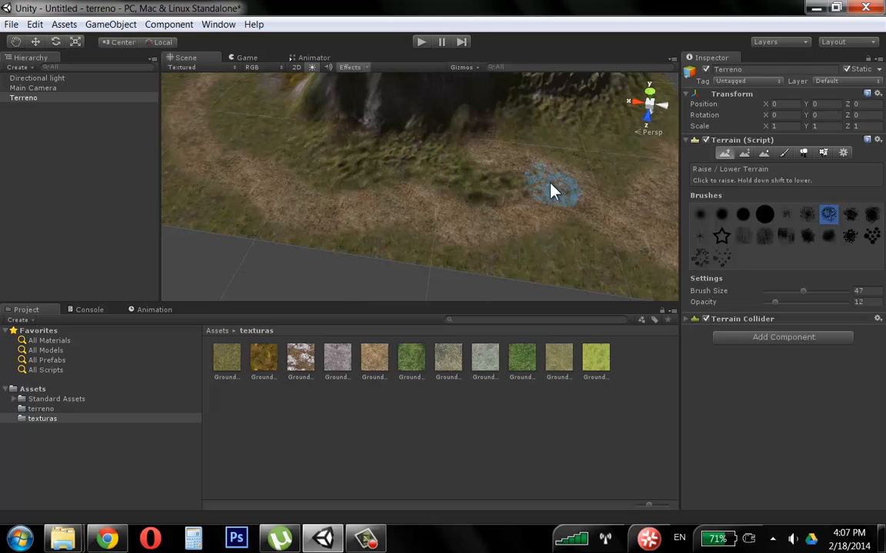
Raise the ground along the inner side of the sandy path with a soft round brush.
{"action": "left_click", "coordinate": [722, 216]}
{"action": "mouse_move", "coordinate": [466, 194]}
{"action": "left_mouse_down"}
{"action": "mouse_move", "coordinate": [381, 168]}
{"action": "mouse_move", "coordinate": [340, 172]}
{"action": "mouse_move", "coordinate": [460, 176]}
{"action": "mouse_move", "coordinate": [445, 153]}
{"action": "left_mouse_up"}
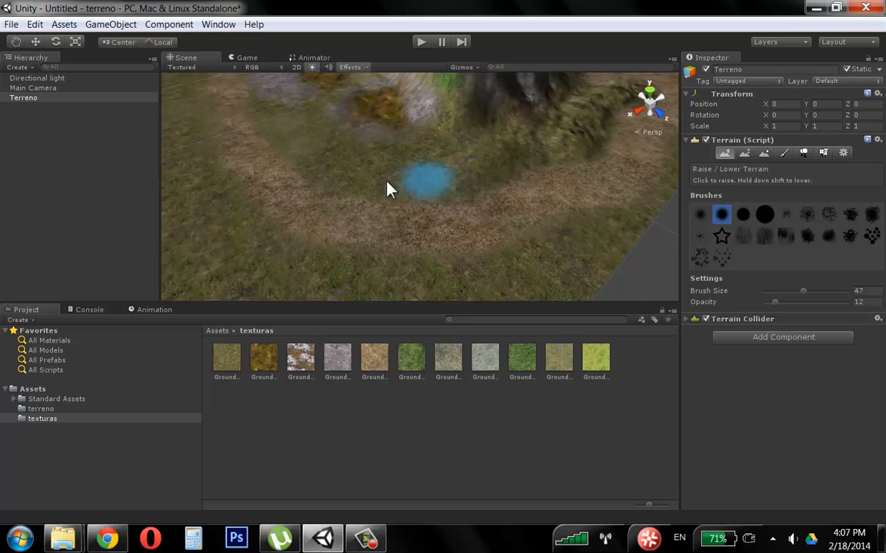
{"action": "left_click_drag", "start_coordinate": [504, 150], "coordinate": [482, 143], "text": "alt"}
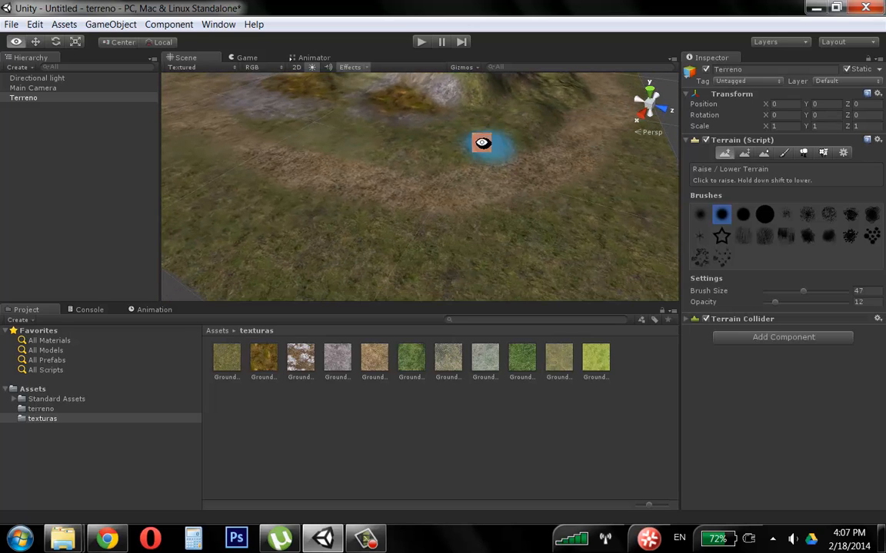
{"action": "left_click_drag", "start_coordinate": [607, 127], "coordinate": [496, 143], "text": "alt"}
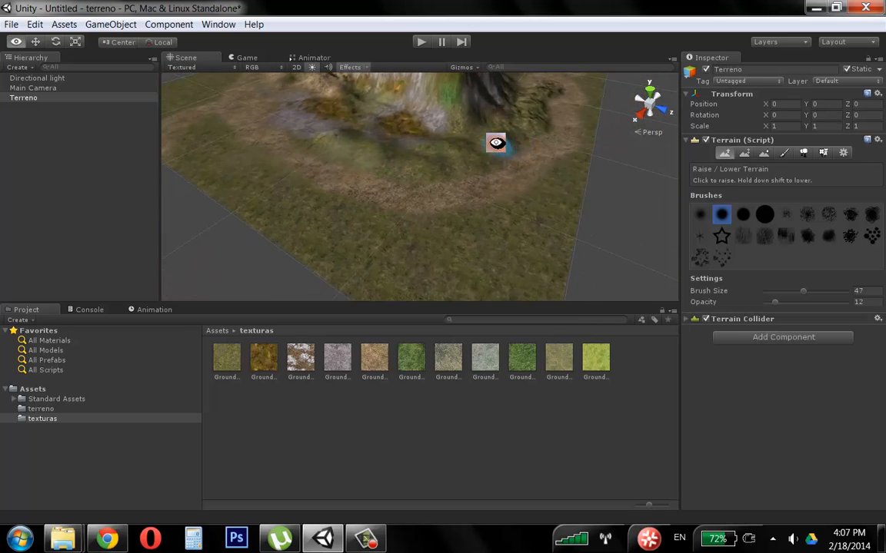
Level the raised bumps inside the sandy path by painting them to a height of 5.7.
{"action": "left_click", "coordinate": [744, 152]}
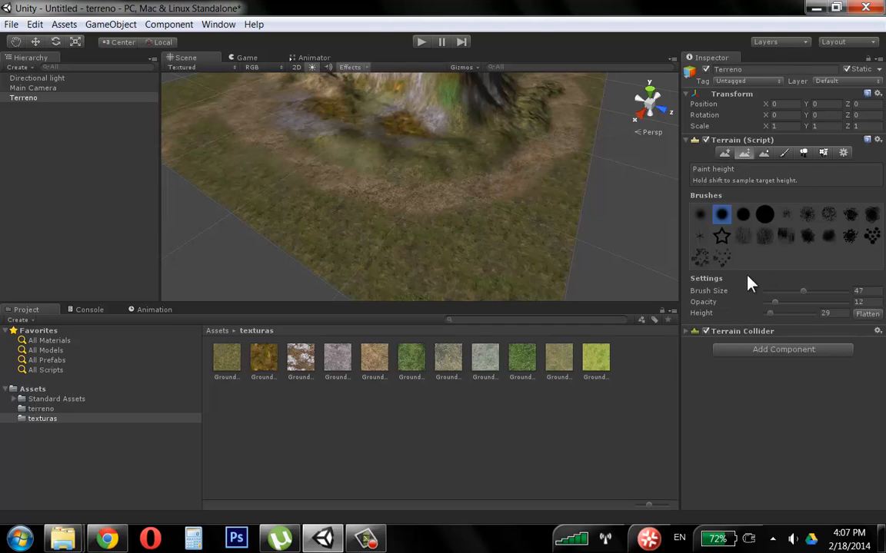
{"action": "left_click", "coordinate": [769, 313]}
{"action": "left_click_drag", "start_coordinate": [767, 315], "coordinate": [765, 315]}
{"action": "left_click_drag", "start_coordinate": [555, 189], "coordinate": [326, 189], "text": "alt"}
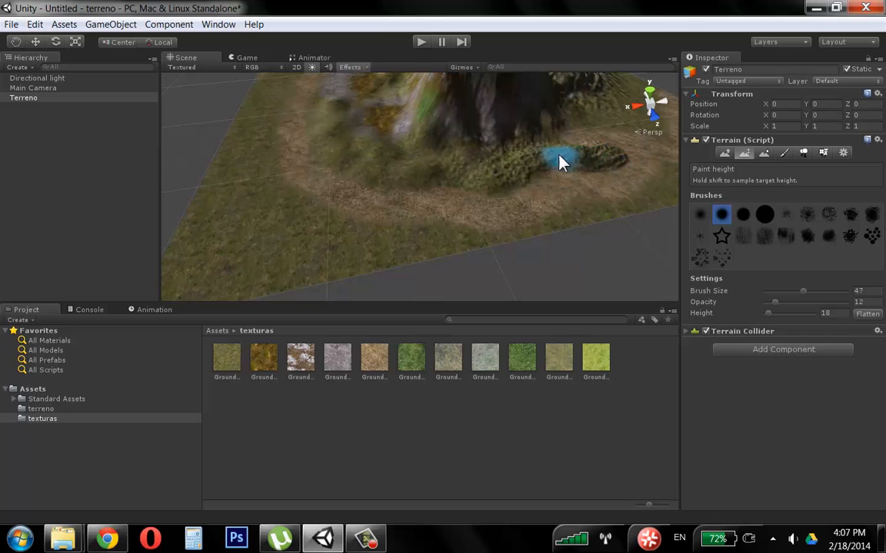
{"action": "mouse_move", "coordinate": [721, 320]}
{"action": "left_mouse_down"}
{"action": "mouse_move", "coordinate": [706, 322]}
{"action": "mouse_move", "coordinate": [623, 287]}
{"action": "left_mouse_up"}
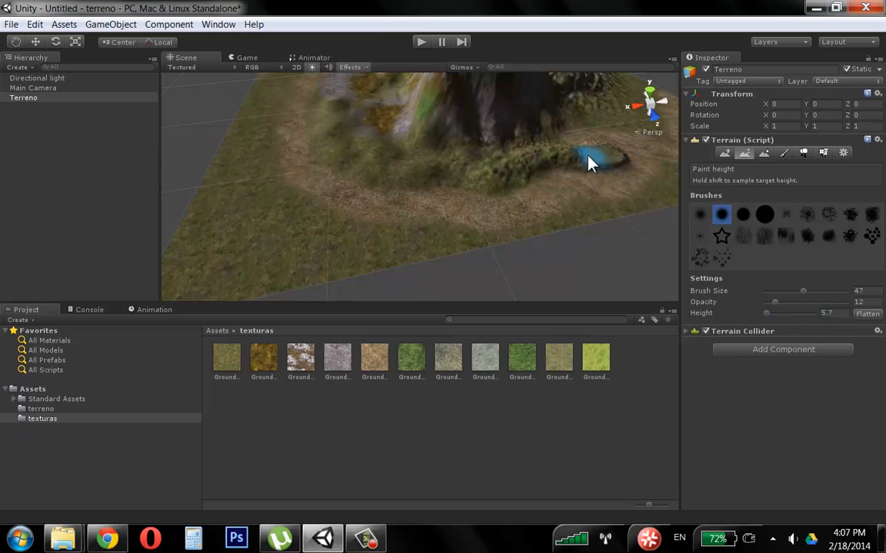
{"action": "left_click_drag", "start_coordinate": [589, 163], "coordinate": [446, 175]}
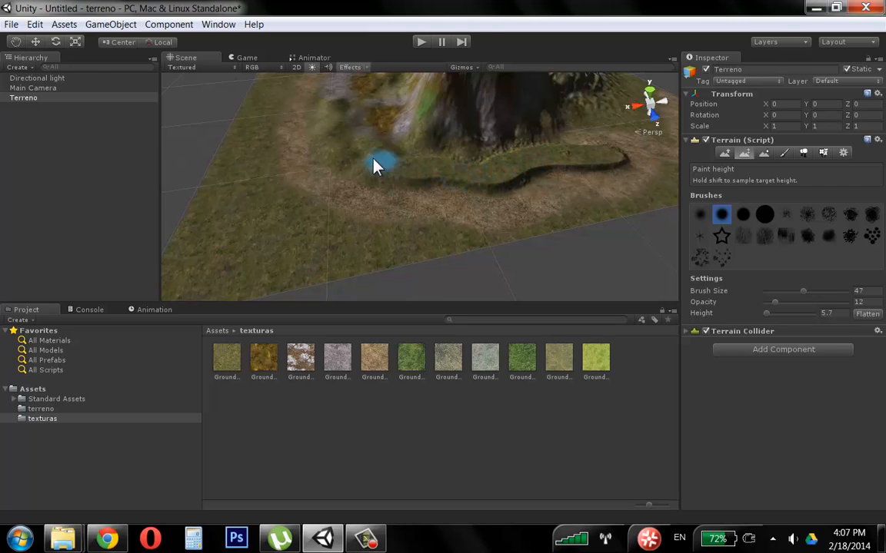
Continue the level bank at height 5.7 along the path's inner side to the brown and grey patches.
{"action": "mouse_move", "coordinate": [336, 116]}
{"action": "left_mouse_down"}
{"action": "mouse_move", "coordinate": [352, 161]}
{"action": "mouse_move", "coordinate": [347, 142]}
{"action": "mouse_move", "coordinate": [531, 187]}
{"action": "mouse_move", "coordinate": [474, 172]}
{"action": "left_mouse_up"}
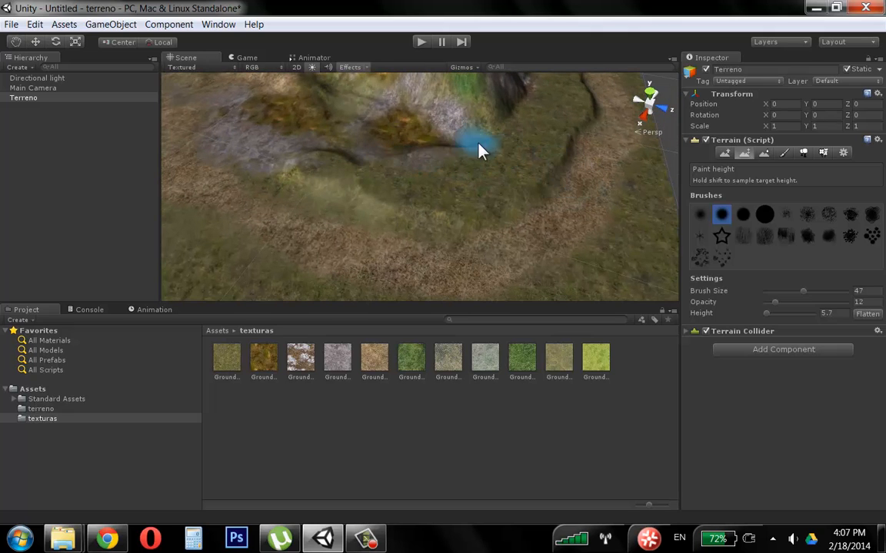
{"action": "left_click_drag", "start_coordinate": [397, 136], "coordinate": [466, 148]}
{"action": "mouse_move", "coordinate": [363, 155]}
{"action": "left_mouse_down"}
{"action": "mouse_move", "coordinate": [380, 152]}
{"action": "mouse_move", "coordinate": [382, 199]}
{"action": "mouse_move", "coordinate": [349, 179]}
{"action": "mouse_move", "coordinate": [553, 148]}
{"action": "mouse_move", "coordinate": [425, 121]}
{"action": "mouse_move", "coordinate": [403, 129]}
{"action": "left_mouse_up"}
Paint a raised bank at height 5.7 along the sandy path's outer side, increasing the brush opacity to 100.
{"action": "left_click_drag", "start_coordinate": [634, 137], "coordinate": [581, 152], "text": "alt"}
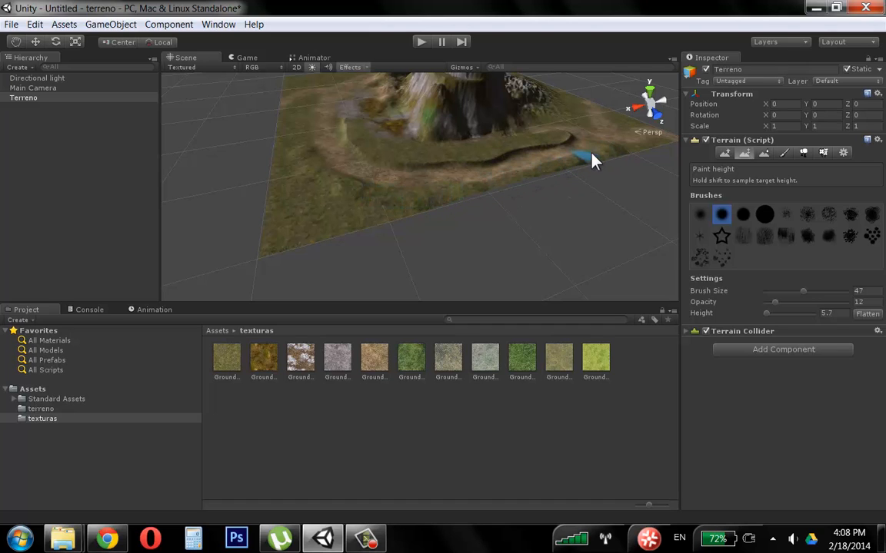
{"action": "left_click_drag", "start_coordinate": [492, 189], "coordinate": [607, 123], "text": "alt"}
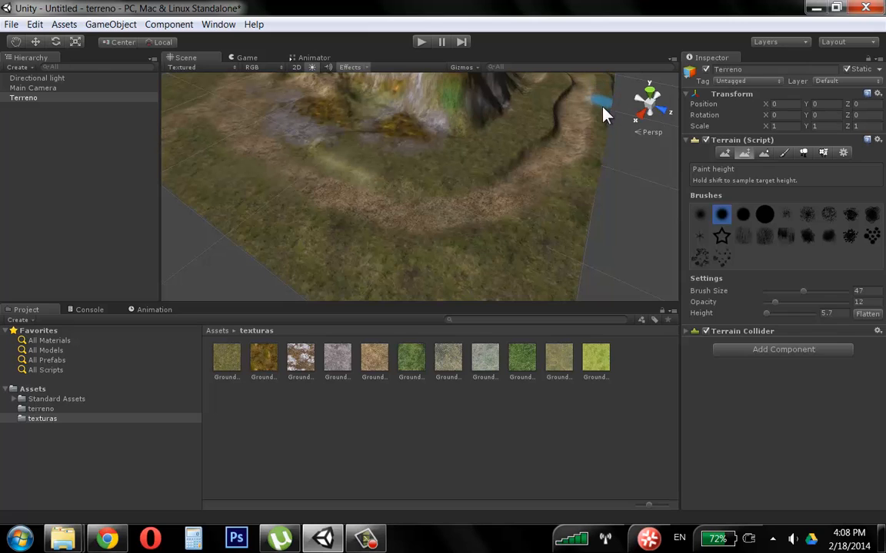
{"action": "mouse_move", "coordinate": [593, 177]}
{"action": "left_mouse_down"}
{"action": "mouse_move", "coordinate": [530, 249]}
{"action": "mouse_move", "coordinate": [458, 265]}
{"action": "mouse_move", "coordinate": [367, 254]}
{"action": "mouse_move", "coordinate": [296, 225]}
{"action": "mouse_move", "coordinate": [213, 140]}
{"action": "mouse_move", "coordinate": [302, 252]}
{"action": "left_mouse_up"}
{"action": "left_click_drag", "start_coordinate": [774, 302], "coordinate": [846, 303]}
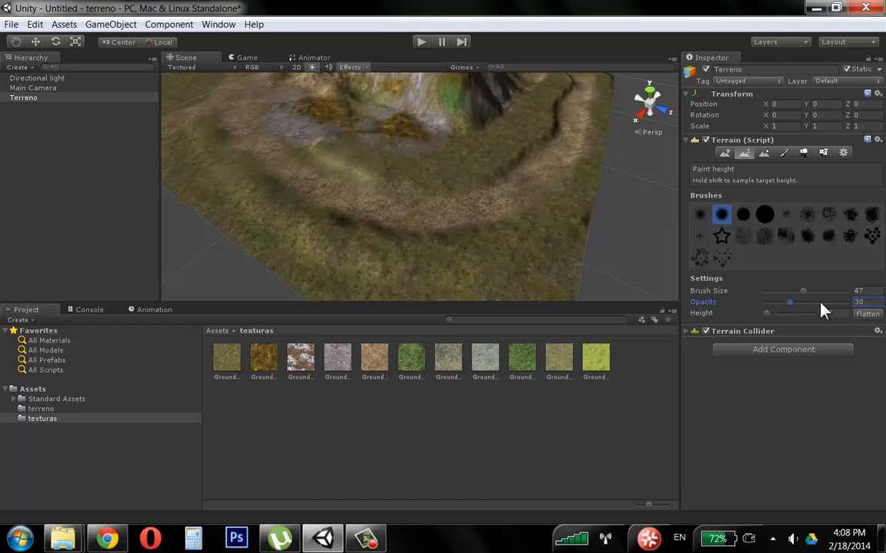
{"action": "mouse_move", "coordinate": [182, 129]}
{"action": "left_mouse_down"}
{"action": "mouse_move", "coordinate": [297, 238]}
{"action": "mouse_move", "coordinate": [390, 277]}
{"action": "mouse_move", "coordinate": [580, 227]}
{"action": "mouse_move", "coordinate": [505, 223]}
{"action": "mouse_move", "coordinate": [506, 232]}
{"action": "left_mouse_up"}
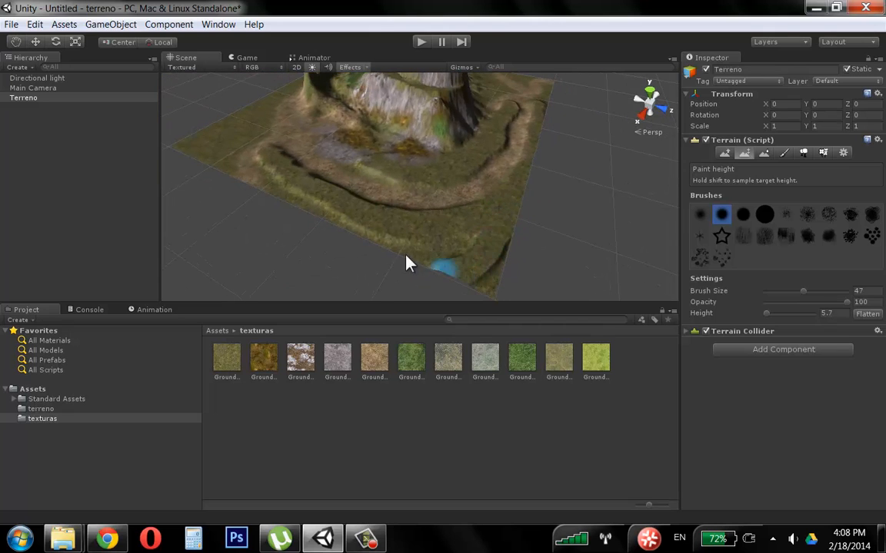
Level the ground outside the sandy path out to the terrain's edges at height 5.7 with the round brush.
{"action": "mouse_move", "coordinate": [406, 255]}
{"action": "left_mouse_down"}
{"action": "mouse_move", "coordinate": [463, 244]}
{"action": "mouse_move", "coordinate": [495, 271]}
{"action": "mouse_move", "coordinate": [456, 279]}
{"action": "mouse_move", "coordinate": [298, 197]}
{"action": "mouse_move", "coordinate": [266, 166]}
{"action": "left_mouse_up"}
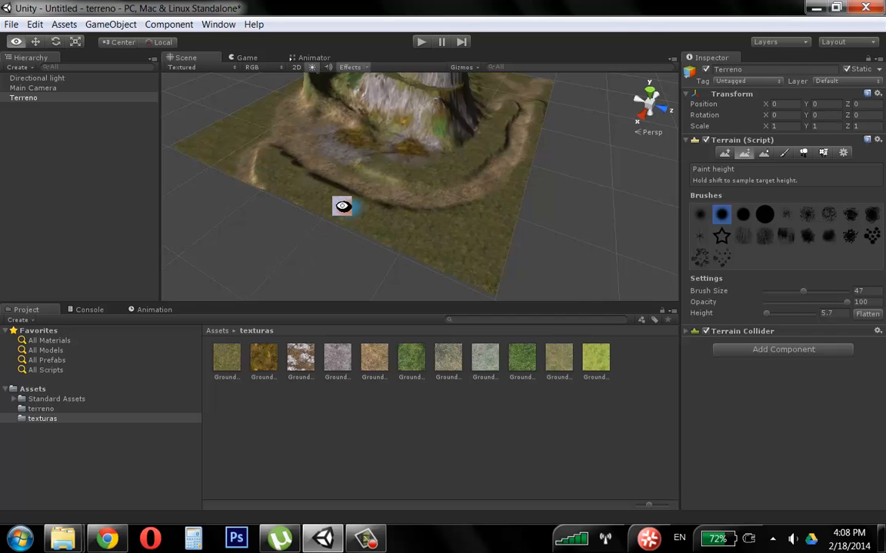
{"action": "mouse_move", "coordinate": [342, 203]}
{"action": "left_mouse_down", "text": "alt"}
{"action": "mouse_move", "coordinate": [457, 204]}
{"action": "mouse_move", "coordinate": [514, 229]}
{"action": "mouse_move", "coordinate": [479, 236]}
{"action": "mouse_move", "coordinate": [435, 217]}
{"action": "left_mouse_up", "text": "alt"}
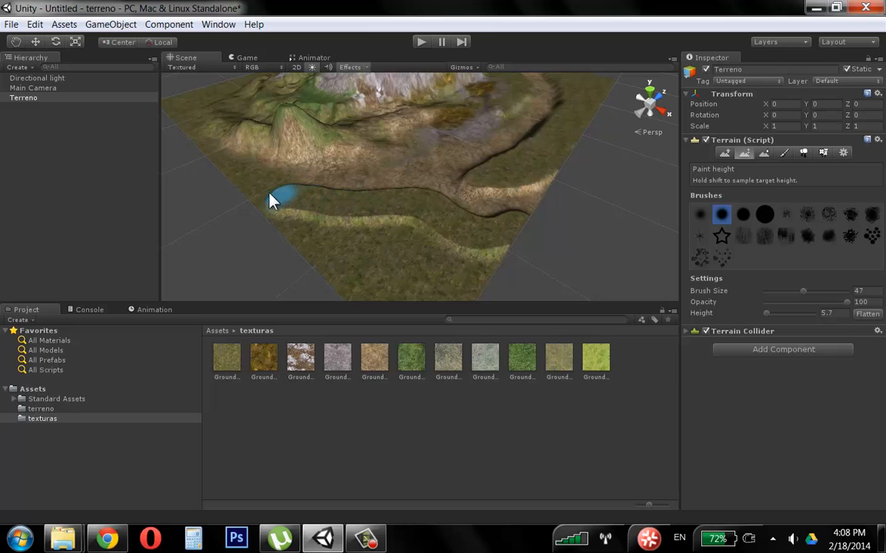
{"action": "mouse_move", "coordinate": [456, 256]}
{"action": "left_mouse_down", "text": "alt"}
{"action": "mouse_move", "coordinate": [484, 248]}
{"action": "mouse_move", "coordinate": [420, 297]}
{"action": "mouse_move", "coordinate": [335, 217]}
{"action": "mouse_move", "coordinate": [432, 254]}
{"action": "mouse_move", "coordinate": [428, 239]}
{"action": "mouse_move", "coordinate": [326, 246]}
{"action": "left_mouse_up", "text": "alt"}
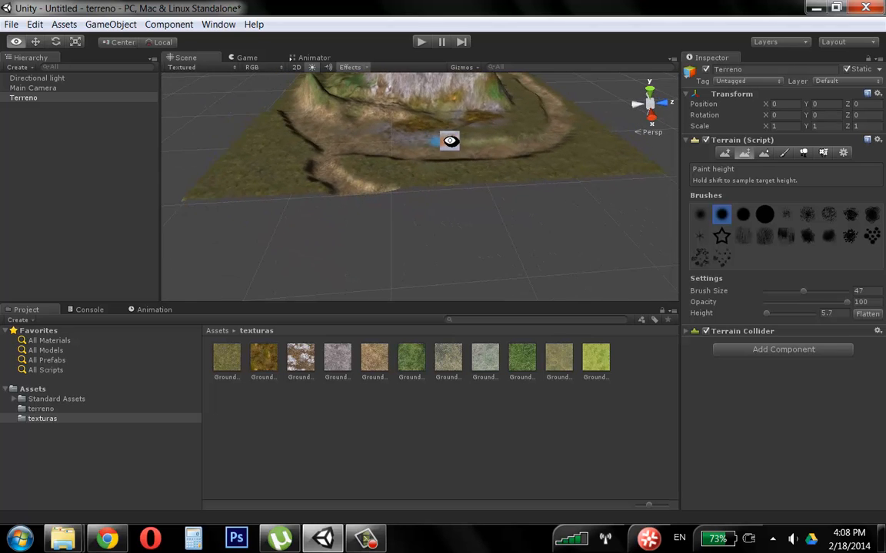
{"action": "mouse_move", "coordinate": [450, 141]}
{"action": "left_mouse_down", "text": "alt"}
{"action": "mouse_move", "coordinate": [539, 212]}
{"action": "mouse_move", "coordinate": [350, 280]}
{"action": "mouse_move", "coordinate": [519, 175]}
{"action": "mouse_move", "coordinate": [533, 154]}
{"action": "mouse_move", "coordinate": [563, 182]}
{"action": "mouse_move", "coordinate": [648, 146]}
{"action": "mouse_move", "coordinate": [633, 108]}
{"action": "mouse_move", "coordinate": [559, 172]}
{"action": "mouse_move", "coordinate": [633, 114]}
{"action": "mouse_move", "coordinate": [546, 158]}
{"action": "left_mouse_up", "text": "alt"}
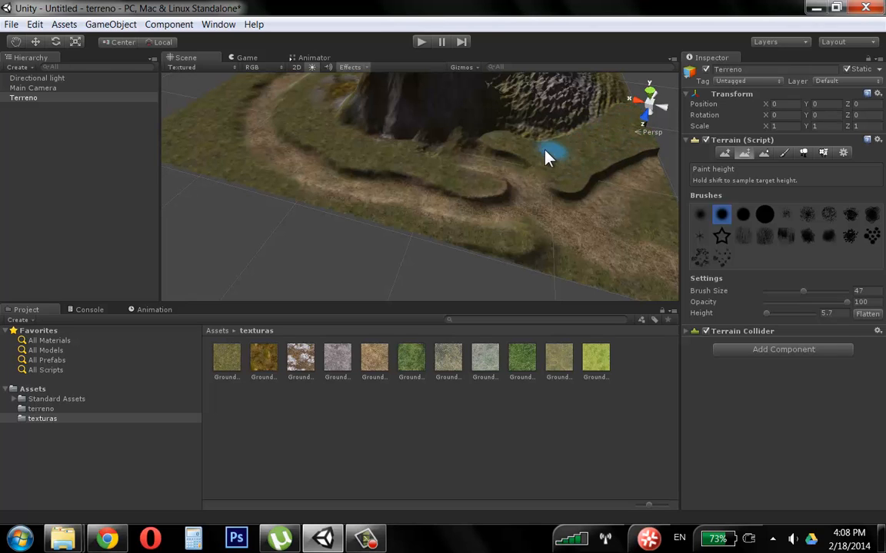
{"action": "mouse_move", "coordinate": [647, 164]}
{"action": "left_mouse_down", "text": "alt"}
{"action": "mouse_move", "coordinate": [536, 154]}
{"action": "mouse_move", "coordinate": [505, 166]}
{"action": "mouse_move", "coordinate": [490, 180]}
{"action": "mouse_move", "coordinate": [498, 183]}
{"action": "mouse_move", "coordinate": [468, 190]}
{"action": "mouse_move", "coordinate": [501, 190]}
{"action": "left_mouse_up", "text": "alt"}
Undo the last height stroke and touch up the grassy corner beside the path fork with the softest round brush.
{"action": "left_click", "coordinate": [699, 215]}
{"action": "key", "text": "ctrl+z"}
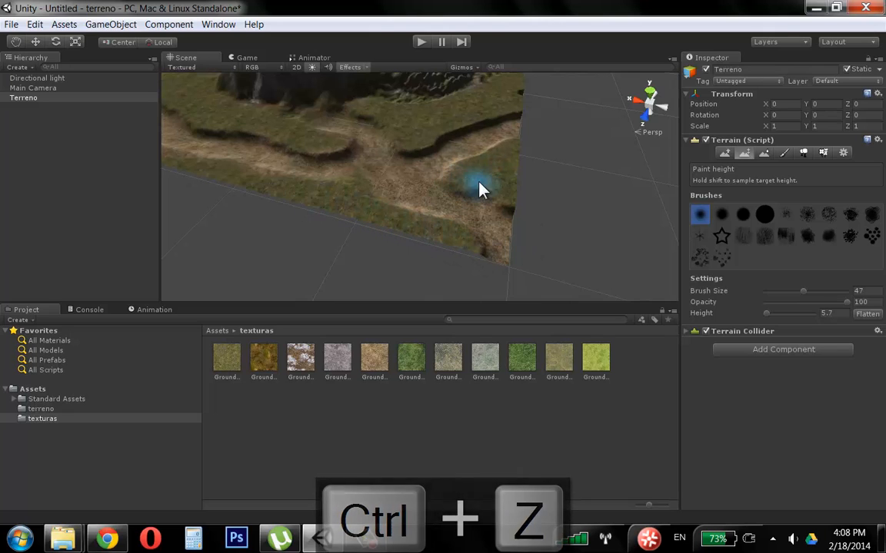
{"action": "mouse_move", "coordinate": [557, 168]}
{"action": "left_mouse_down", "text": "alt"}
{"action": "mouse_move", "coordinate": [376, 190]}
{"action": "mouse_move", "coordinate": [498, 143]}
{"action": "mouse_move", "coordinate": [464, 148]}
{"action": "mouse_move", "coordinate": [402, 187]}
{"action": "mouse_move", "coordinate": [340, 174]}
{"action": "mouse_move", "coordinate": [371, 172]}
{"action": "left_mouse_up", "text": "alt"}
{"action": "mouse_move", "coordinate": [428, 182]}
{"action": "left_mouse_down"}
{"action": "mouse_move", "coordinate": [353, 156]}
{"action": "mouse_move", "coordinate": [408, 204]}
{"action": "mouse_move", "coordinate": [326, 169]}
{"action": "mouse_move", "coordinate": [307, 170]}
{"action": "mouse_move", "coordinate": [370, 185]}
{"action": "mouse_move", "coordinate": [492, 169]}
{"action": "left_mouse_up"}
{"action": "scroll", "coordinate": [374, 182], "scroll_direction": "up", "scroll_amount": 3}
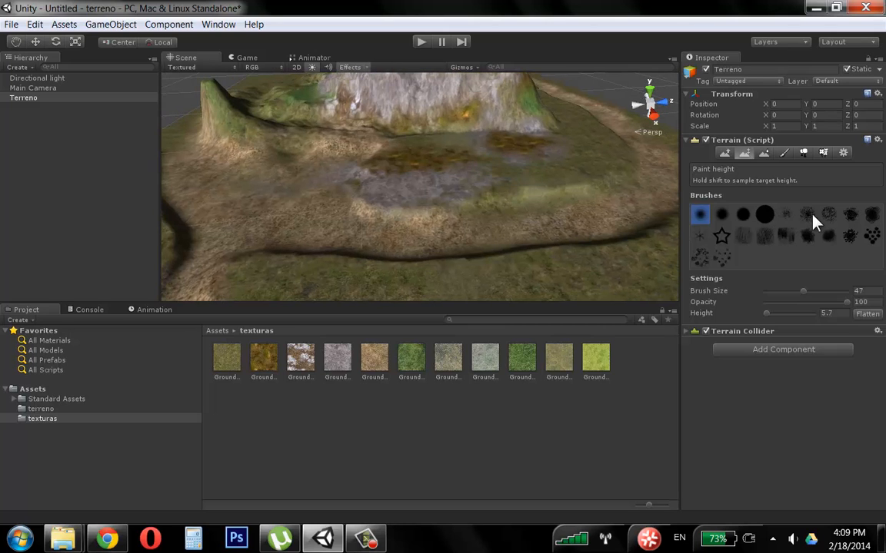
Raise a rough rocky mound on the grey patch beside the path with a textured brush, undoing the opacity 100 attempt and using opacity 20.
{"action": "left_click", "coordinate": [806, 215]}
{"action": "left_click", "coordinate": [725, 153]}
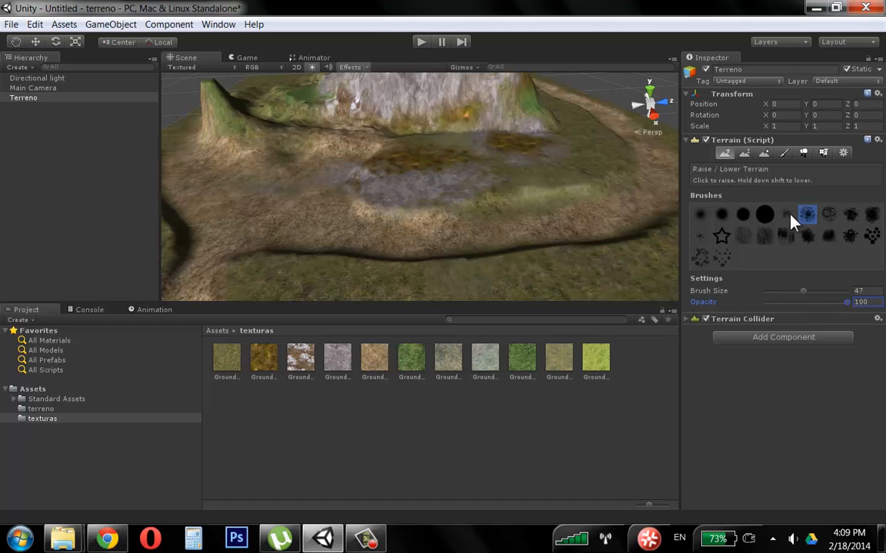
{"action": "mouse_move", "coordinate": [453, 205]}
{"action": "left_mouse_down"}
{"action": "mouse_move", "coordinate": [389, 192]}
{"action": "mouse_move", "coordinate": [427, 184]}
{"action": "left_mouse_up"}
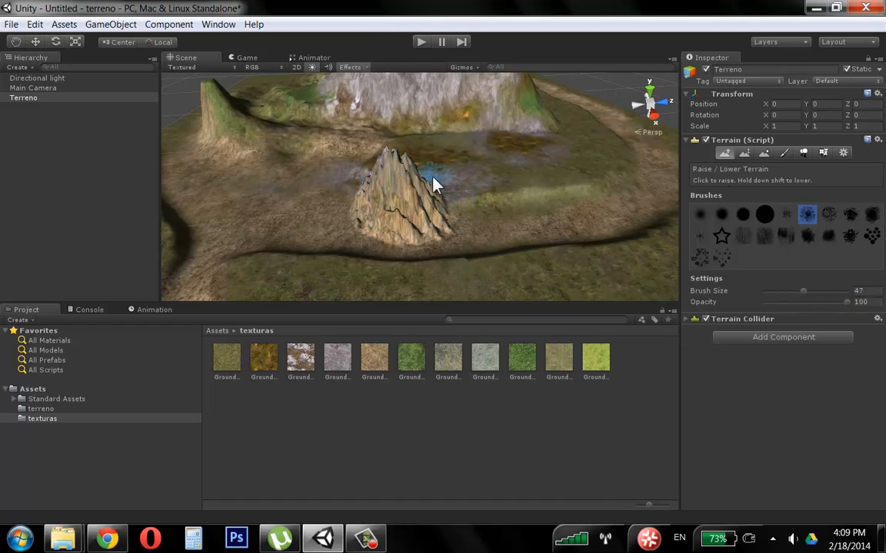
{"action": "key", "text": "ctrl+z"}
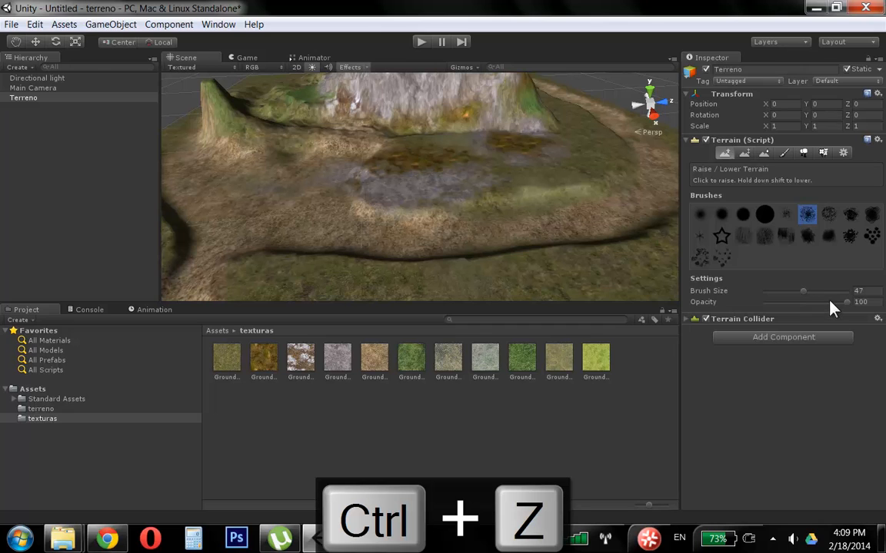
{"action": "left_click_drag", "start_coordinate": [846, 302], "coordinate": [781, 302]}
{"action": "mouse_move", "coordinate": [465, 184]}
{"action": "left_mouse_down"}
{"action": "mouse_move", "coordinate": [376, 192]}
{"action": "mouse_move", "coordinate": [451, 172]}
{"action": "mouse_move", "coordinate": [457, 182]}
{"action": "mouse_move", "coordinate": [394, 198]}
{"action": "mouse_move", "coordinate": [460, 177]}
{"action": "mouse_move", "coordinate": [419, 127]}
{"action": "left_mouse_up"}
Inspect the sculpted terrain from several sides in the scene and through the game camera.
{"action": "right_click_drag", "start_coordinate": [381, 135], "coordinate": [385, 167], "text": "alt"}
{"action": "right_click_drag", "start_coordinate": [344, 146], "coordinate": [451, 153], "text": "alt"}
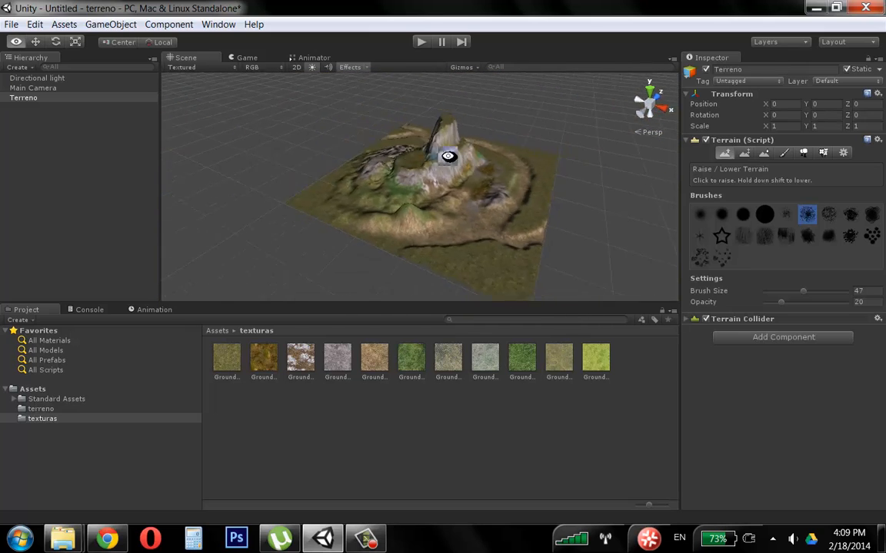
{"action": "left_click_drag", "start_coordinate": [451, 153], "coordinate": [484, 200], "text": "alt"}
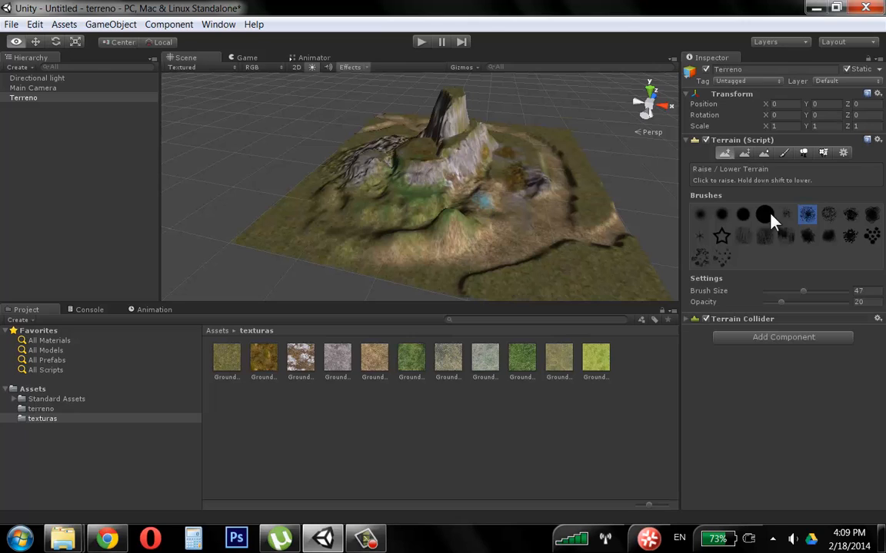
{"action": "left_click", "coordinate": [699, 215]}
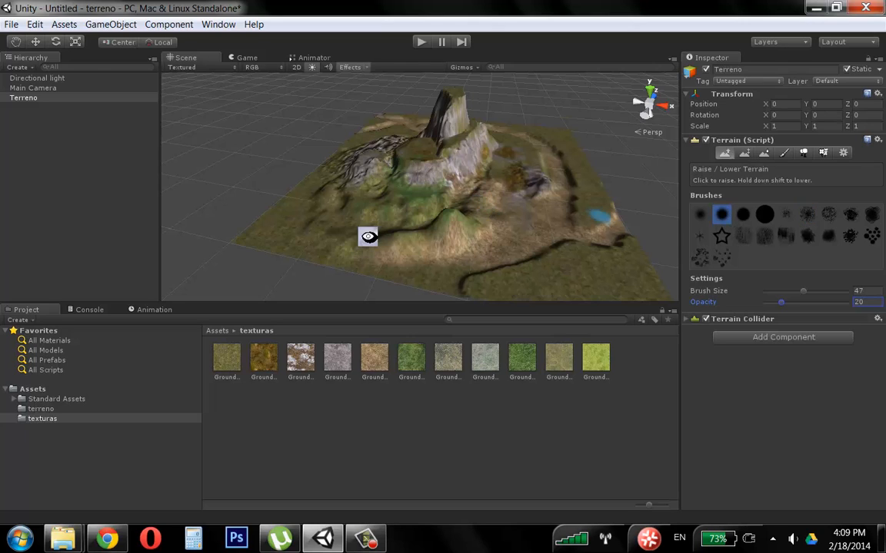
{"action": "left_click", "coordinate": [461, 242]}
{"action": "mouse_move", "coordinate": [624, 169]}
{"action": "left_mouse_down", "text": "alt"}
{"action": "mouse_move", "coordinate": [505, 174]}
{"action": "mouse_move", "coordinate": [555, 204]}
{"action": "mouse_move", "coordinate": [422, 176]}
{"action": "mouse_move", "coordinate": [494, 149]}
{"action": "left_mouse_up", "text": "alt"}
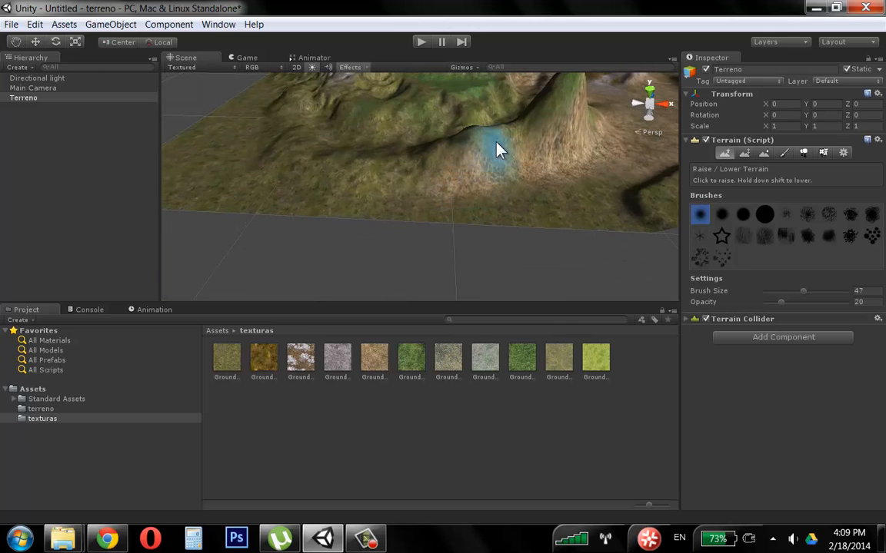
{"action": "scroll", "coordinate": [507, 205], "scroll_direction": "down", "scroll_amount": 6}
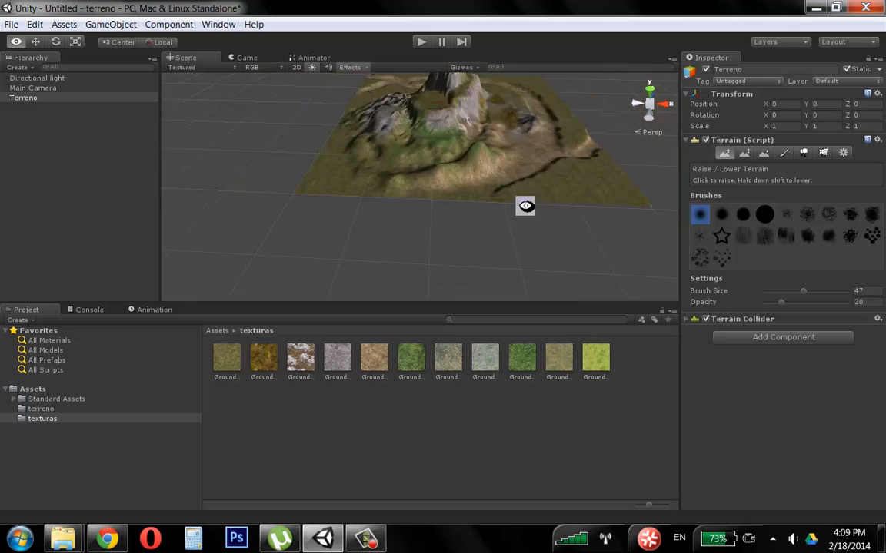
{"action": "left_click_drag", "start_coordinate": [526, 205], "coordinate": [233, 226], "text": "alt"}
{"action": "right_click_drag", "start_coordinate": [232, 226], "coordinate": [346, 192], "text": "alt"}
{"action": "left_click_drag", "start_coordinate": [346, 192], "coordinate": [278, 168], "text": "alt"}
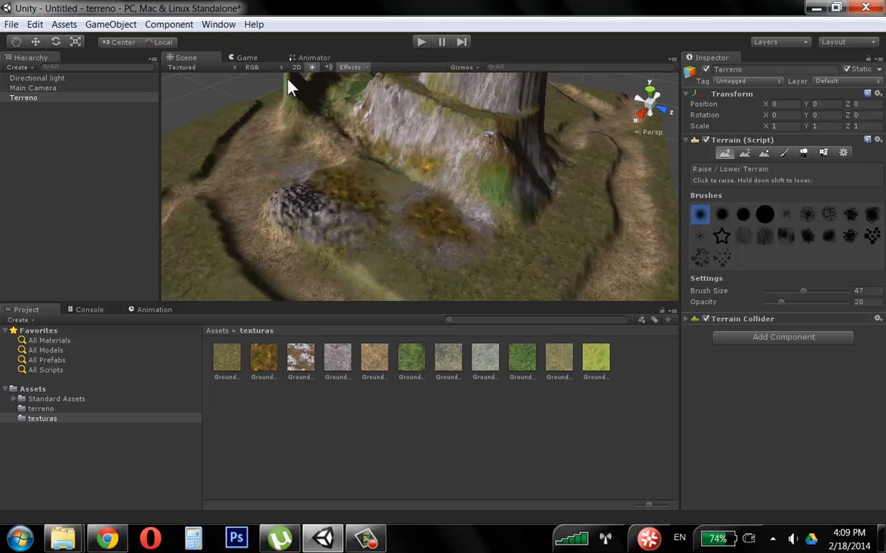
{"action": "left_click", "coordinate": [246, 57]}
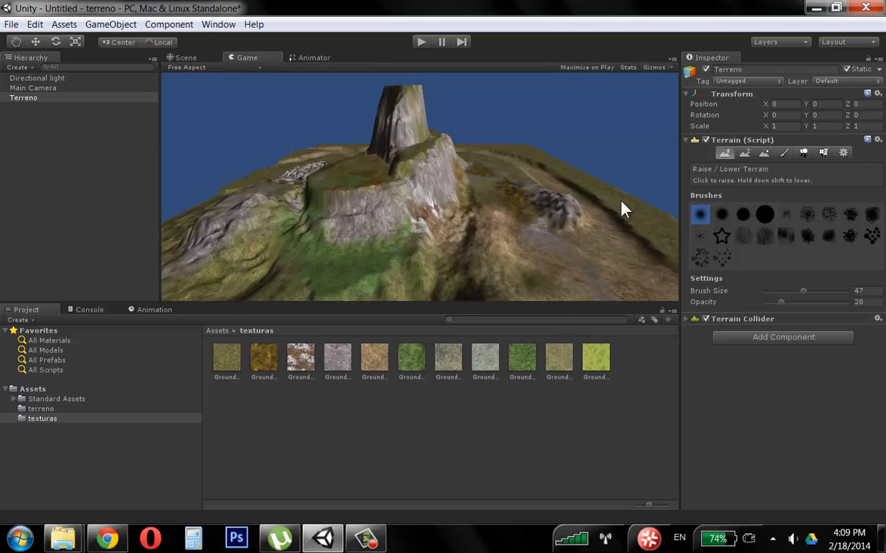
{"action": "left_click", "coordinate": [186, 58]}
{"action": "left_click", "coordinate": [366, 539]}
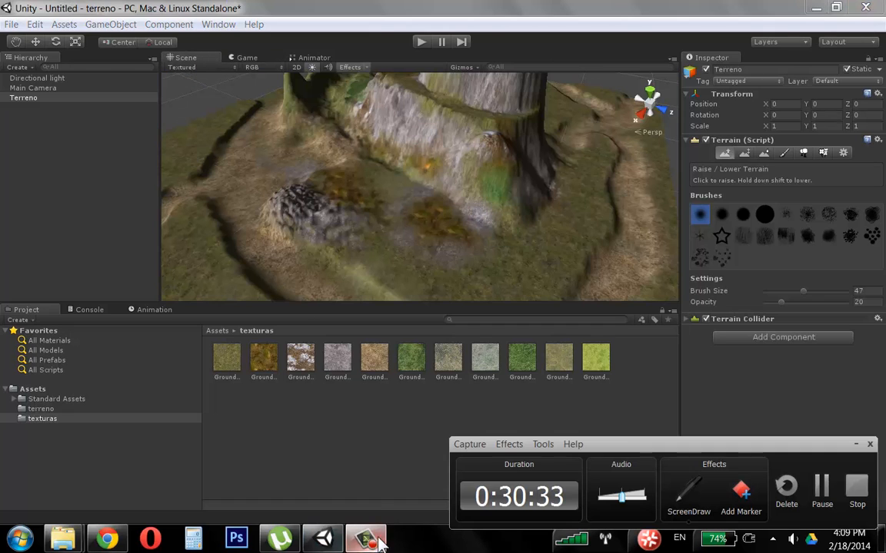
{"action": "left_click", "coordinate": [821, 492]}
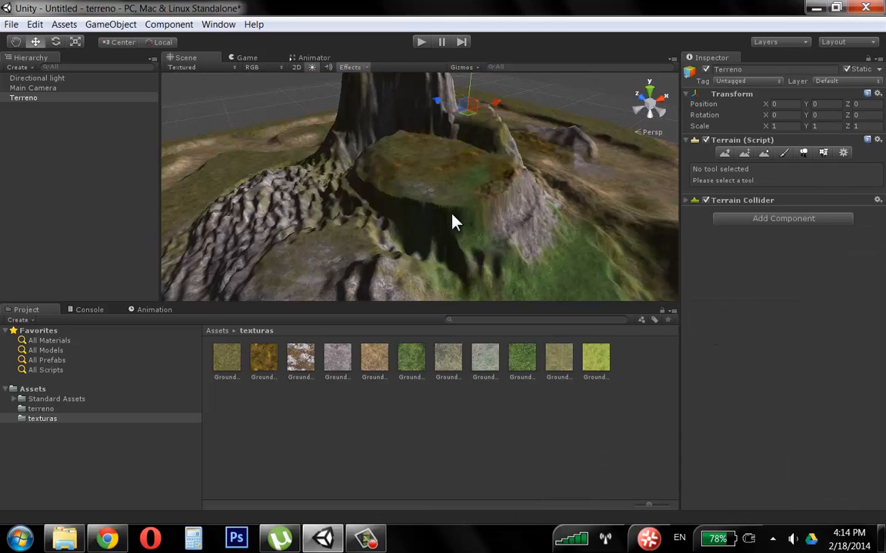
Switch the scene's draw mode from Textured to Wireframe.
{"action": "right_click_drag", "start_coordinate": [452, 215], "coordinate": [296, 212], "text": "alt"}
{"action": "left_click_drag", "start_coordinate": [296, 212], "coordinate": [496, 160], "text": "alt"}
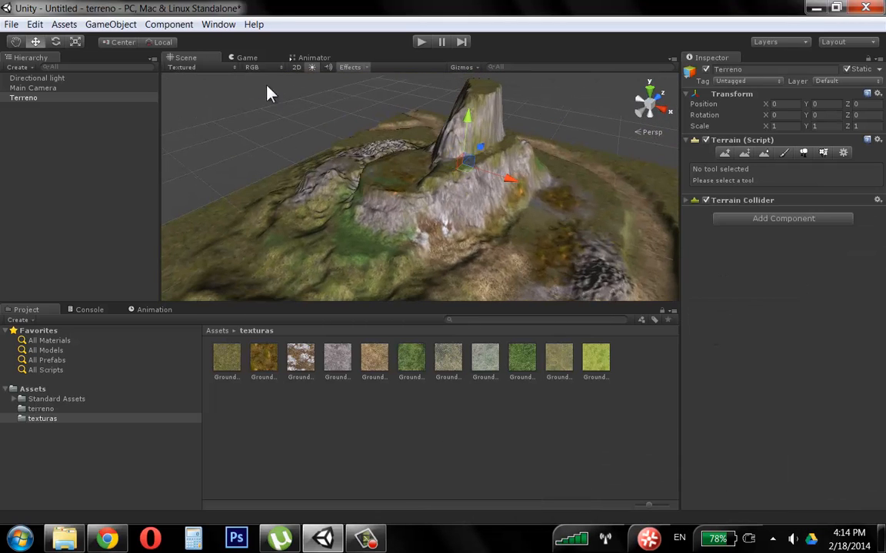
{"action": "left_click", "coordinate": [205, 67]}
{"action": "left_click", "coordinate": [211, 95]}
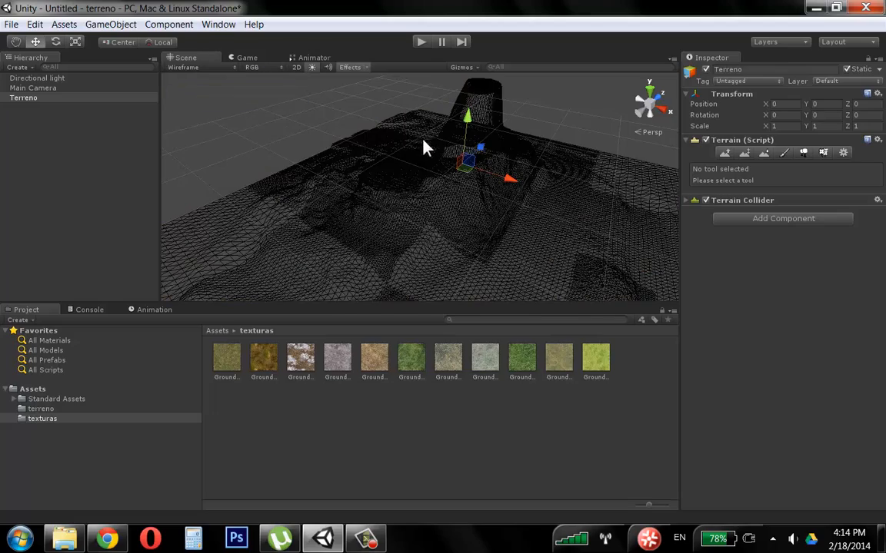
Examine the terrain's wireframe mesh up close and from several sides around the mountain and the flat ground.
{"action": "left_click_drag", "start_coordinate": [428, 171], "coordinate": [387, 239], "text": "alt"}
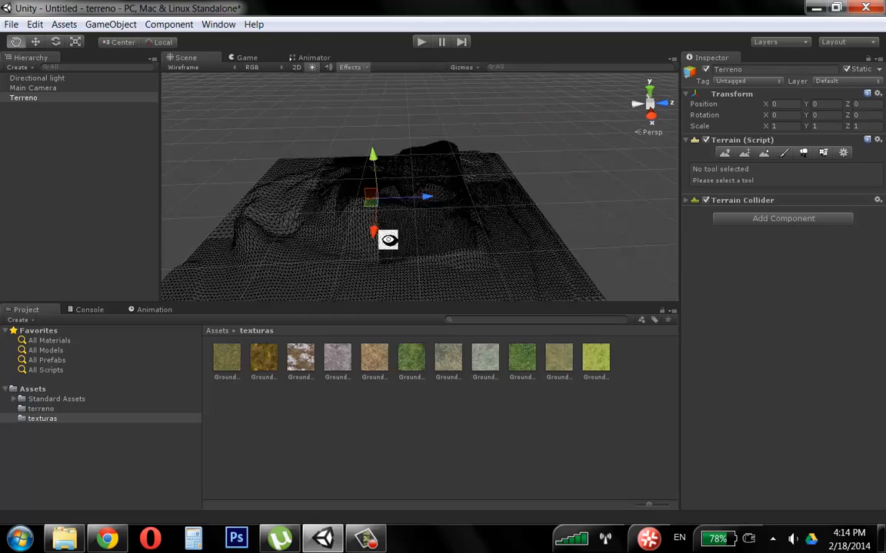
{"action": "right_click_drag", "start_coordinate": [388, 239], "coordinate": [472, 219], "text": "alt"}
{"action": "left_click_drag", "start_coordinate": [473, 219], "coordinate": [573, 214], "text": "alt"}
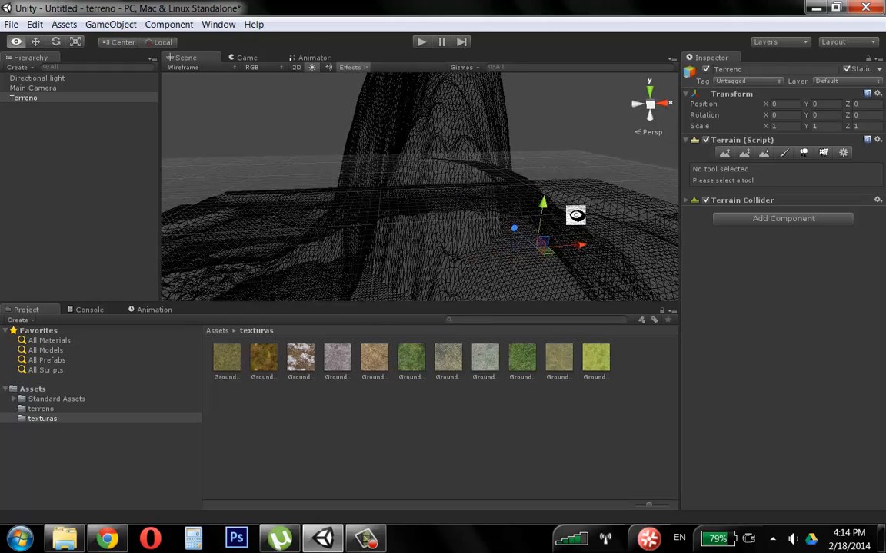
{"action": "right_click_drag", "start_coordinate": [573, 213], "coordinate": [456, 236], "text": "alt"}
{"action": "left_click_drag", "start_coordinate": [456, 236], "coordinate": [456, 242], "text": "alt"}
{"action": "right_click_drag", "start_coordinate": [456, 242], "coordinate": [494, 239], "text": "alt"}
{"action": "left_click_drag", "start_coordinate": [495, 239], "coordinate": [456, 207], "text": "alt"}
{"action": "right_click_drag", "start_coordinate": [456, 207], "coordinate": [648, 206], "text": "alt"}
{"action": "right_click_drag", "start_coordinate": [409, 201], "coordinate": [538, 212], "text": "alt"}
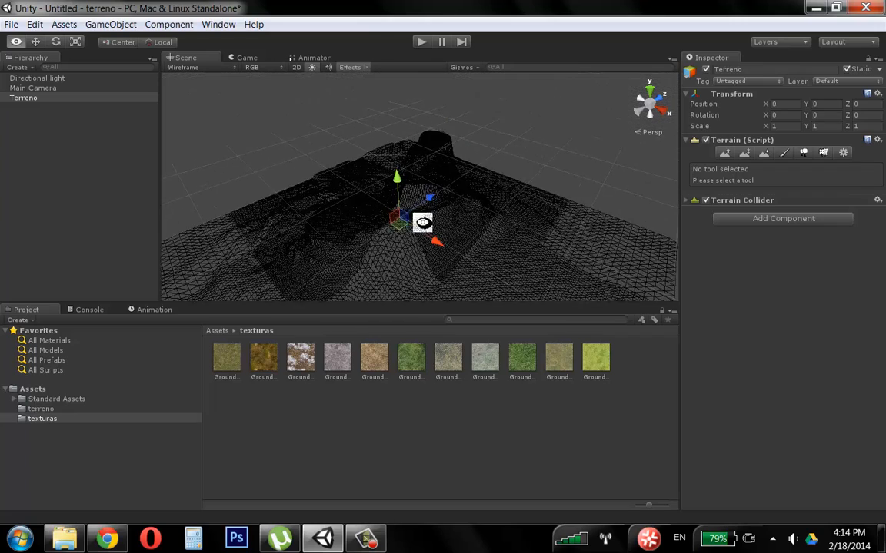
{"action": "right_click_drag", "start_coordinate": [422, 222], "coordinate": [482, 203], "text": "alt"}
{"action": "left_click_drag", "start_coordinate": [482, 204], "coordinate": [449, 198], "text": "alt"}
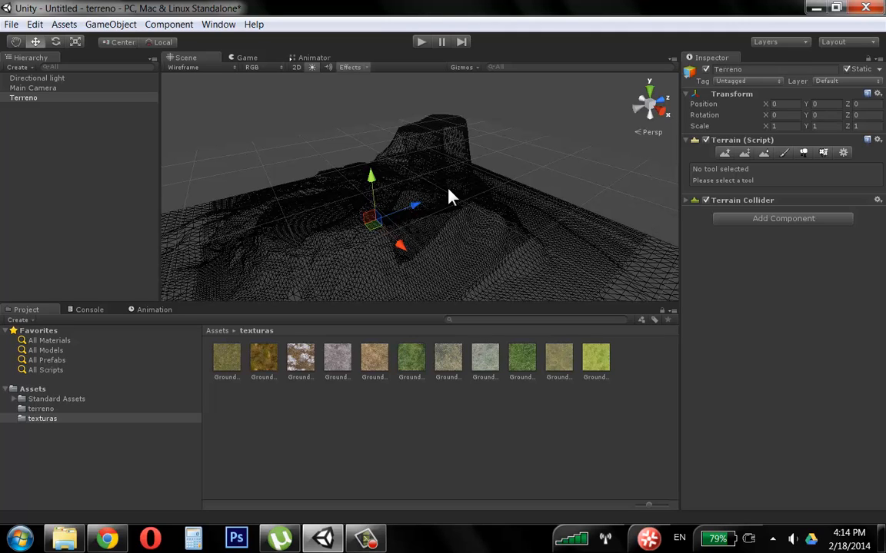
{"action": "left_click_drag", "start_coordinate": [449, 197], "coordinate": [376, 228], "text": "alt"}
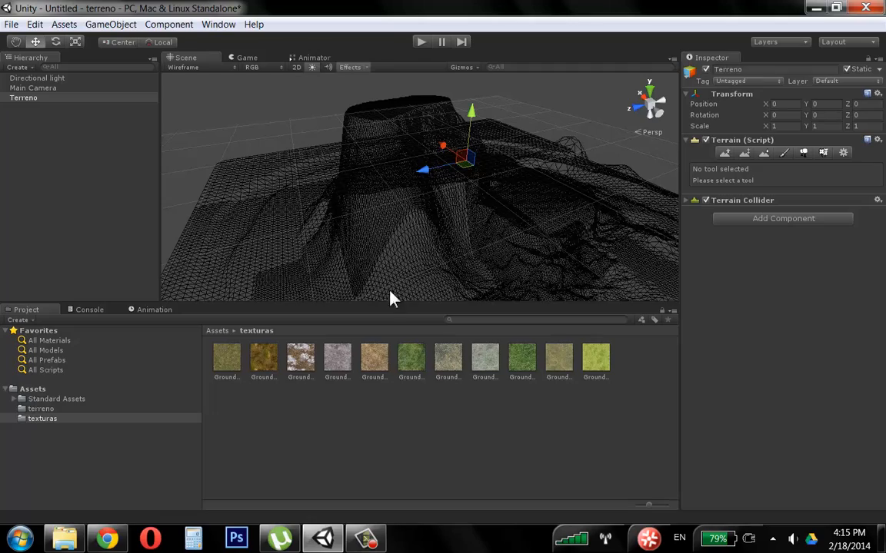
{"action": "left_click_drag", "start_coordinate": [391, 297], "coordinate": [457, 252], "text": "alt"}
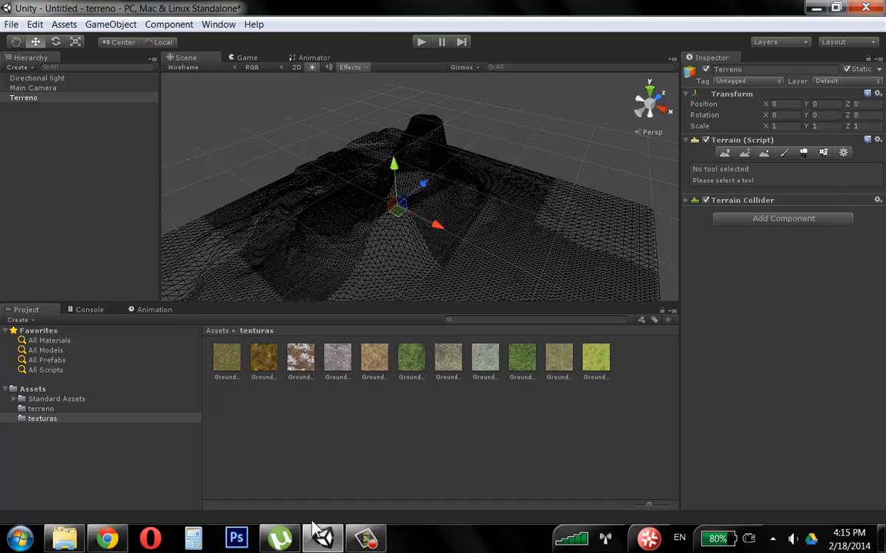
{"action": "left_click", "coordinate": [366, 538]}
{"action": "left_click", "coordinate": [823, 492]}
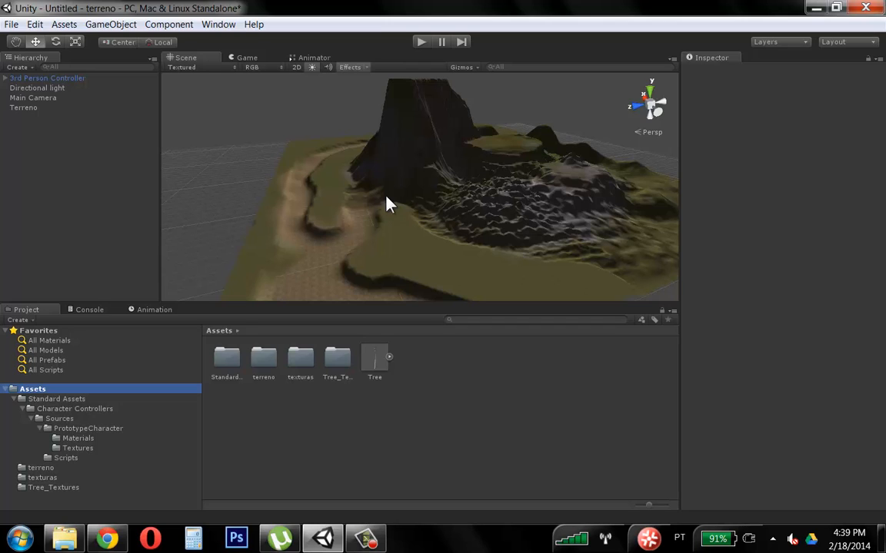
Look at the Place Trees settings of the Terreno object, then deselect it.
{"action": "left_click", "coordinate": [51, 98]}
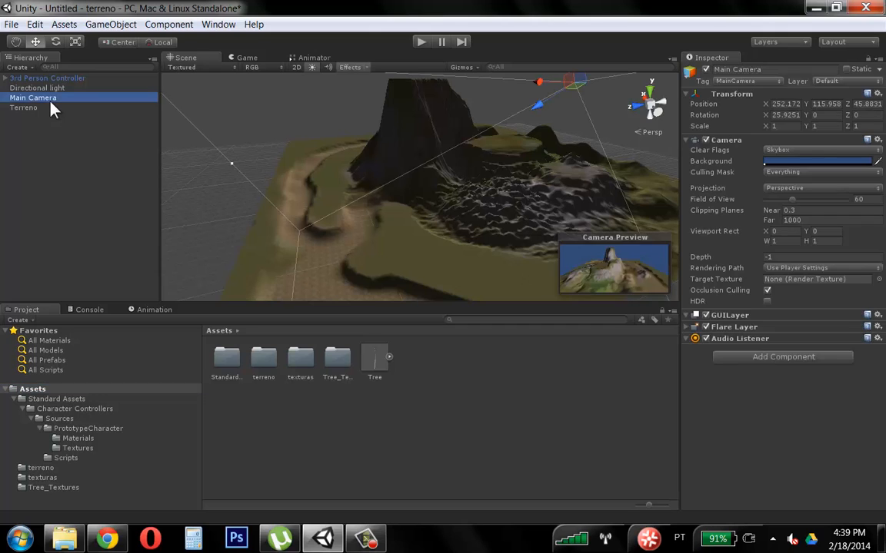
{"action": "left_click", "coordinate": [48, 109]}
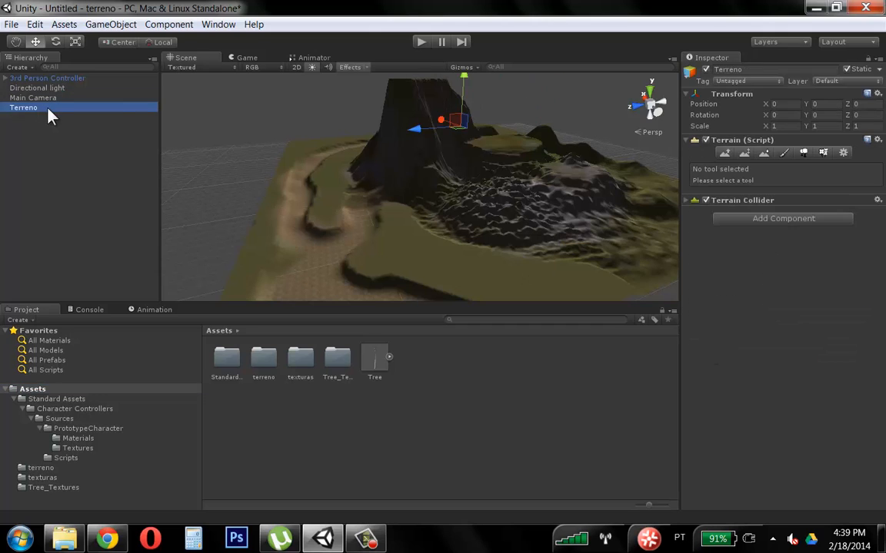
{"action": "left_click", "coordinate": [807, 154]}
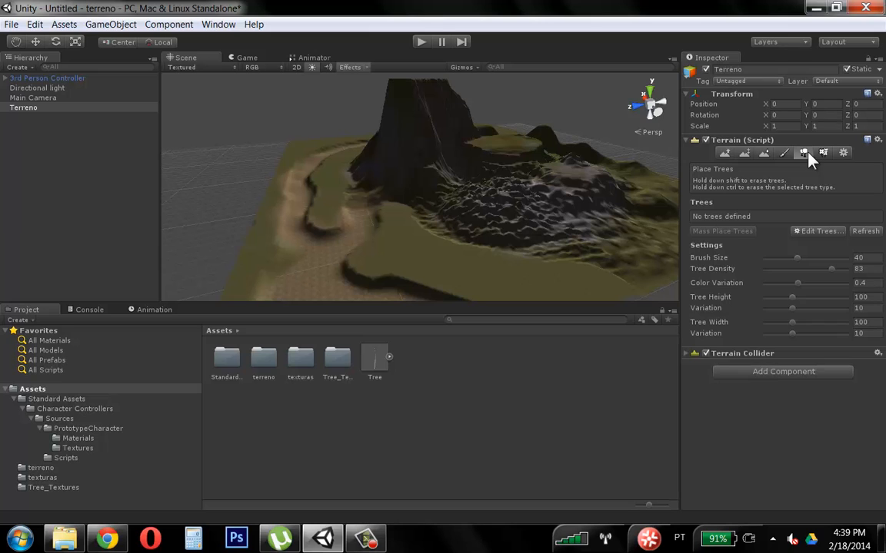
{"action": "left_click", "coordinate": [45, 127]}
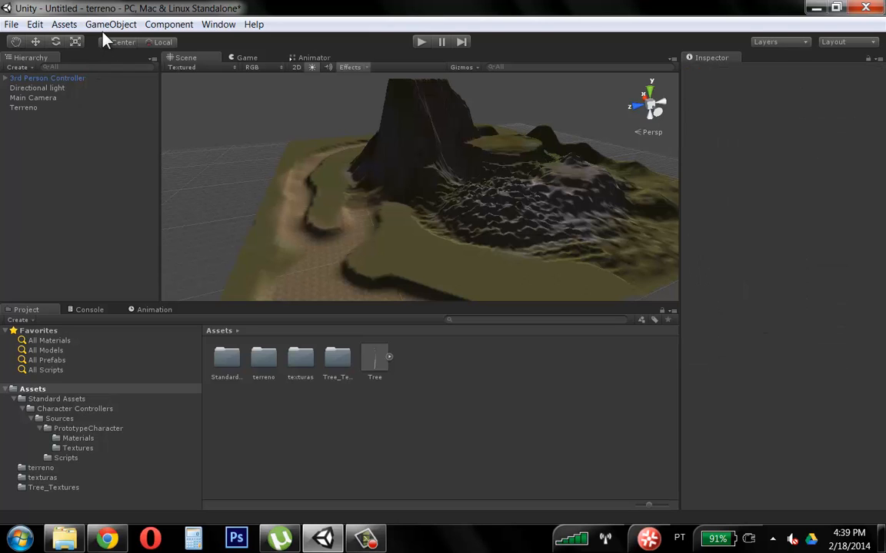
Create a new Tree object in the scene and rename it arvore.
{"action": "left_click", "coordinate": [96, 24]}
{"action": "mouse_move", "coordinate": [152, 54]}
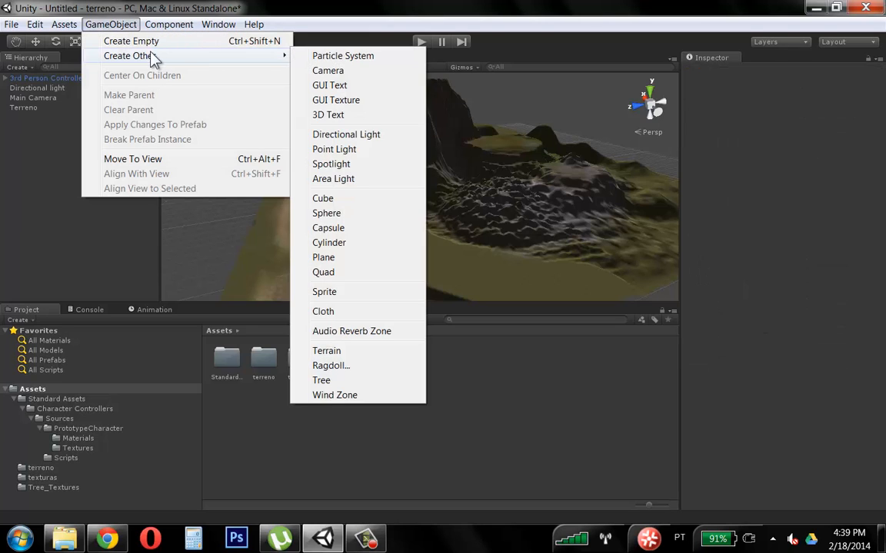
{"action": "left_click", "coordinate": [331, 380]}
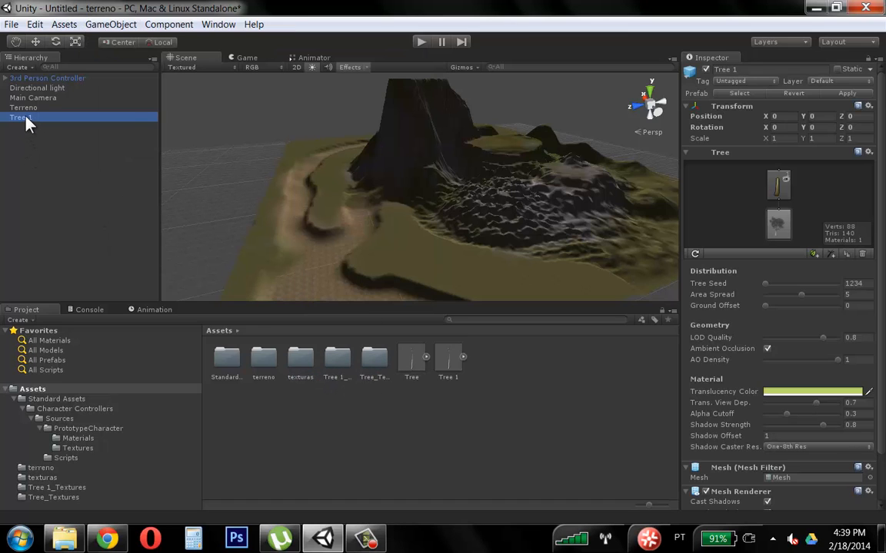
{"action": "right_click", "coordinate": [24, 116]}
{"action": "left_click", "coordinate": [68, 160]}
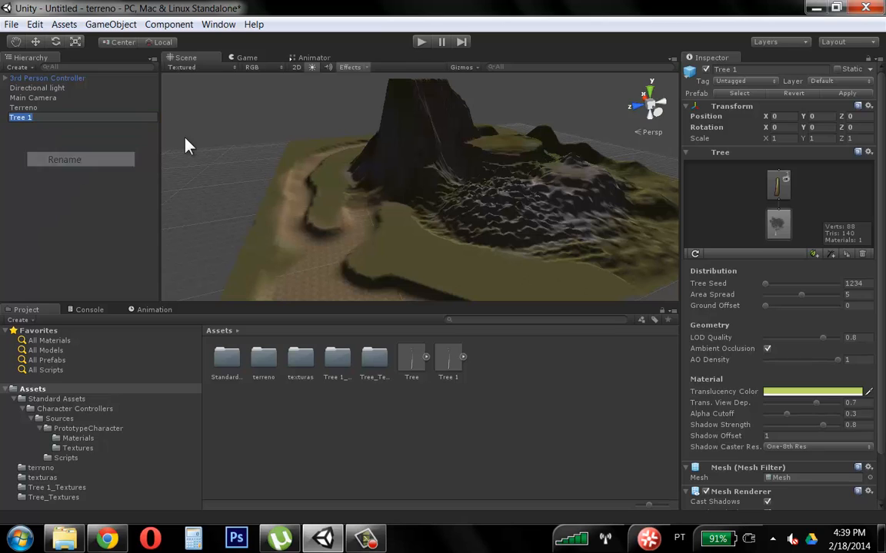
{"action": "type", "text": "arvore"}
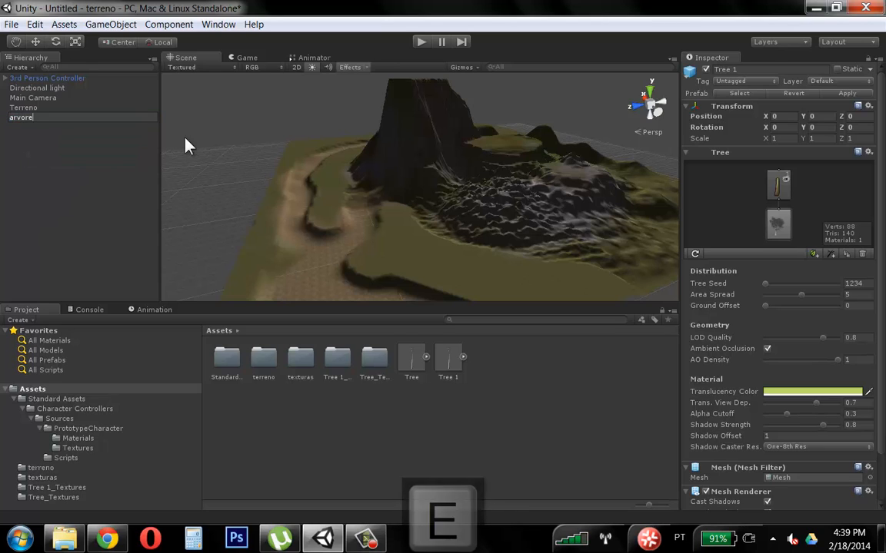
{"action": "key", "text": "Return"}
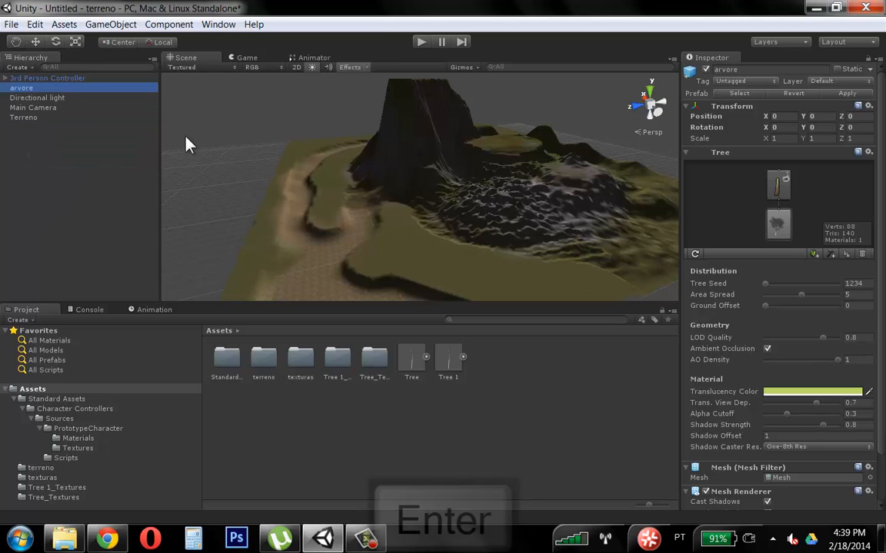
Frame arvore in the scene, then change its root Tree Seed and set the Area Spread to 5.17.
{"action": "left_click", "coordinate": [25, 89]}
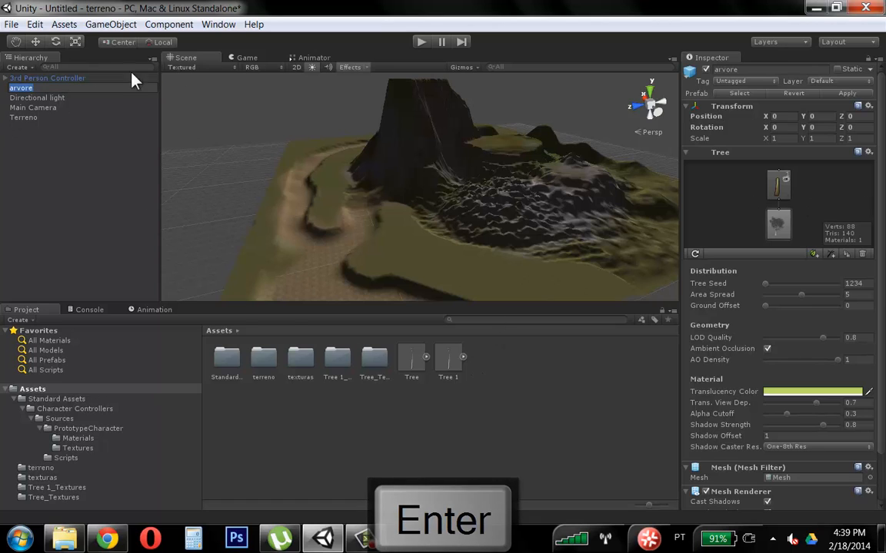
{"action": "left_click", "coordinate": [103, 163]}
{"action": "left_click", "coordinate": [20, 89]}
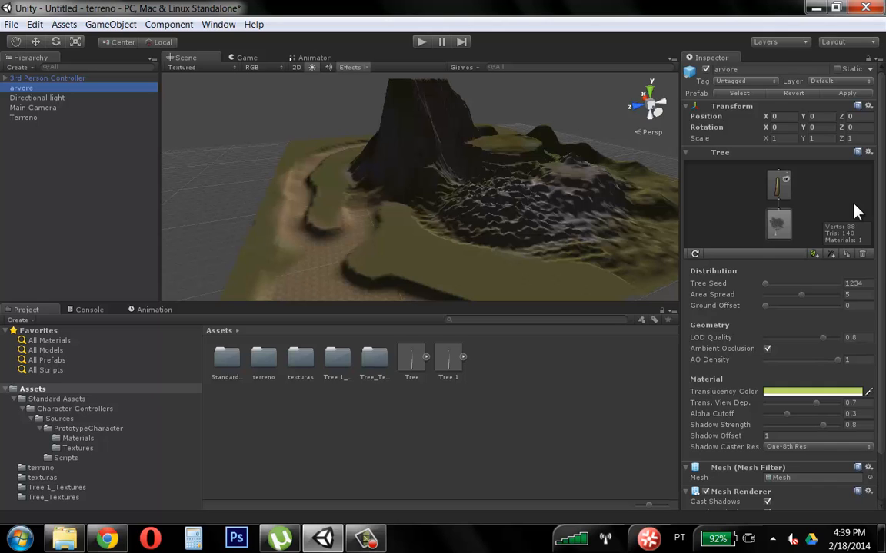
{"action": "key", "text": "f"}
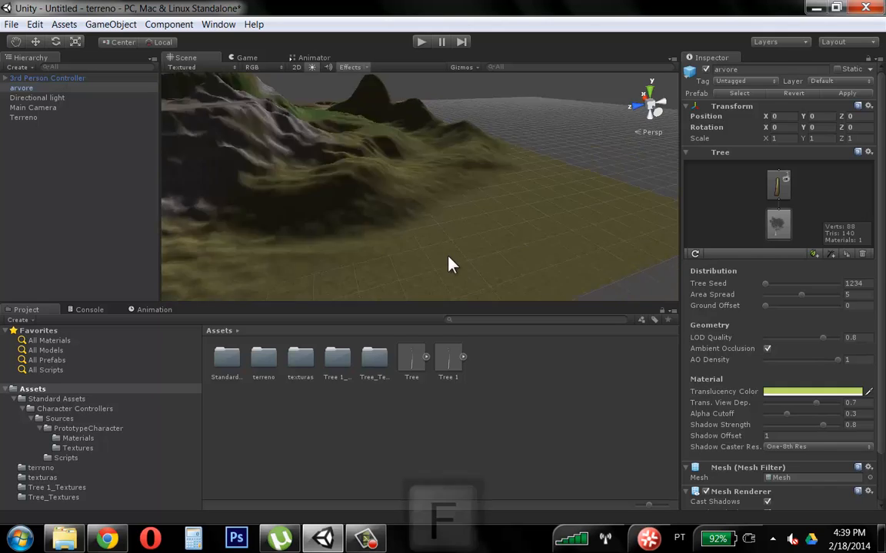
{"action": "left_click_drag", "start_coordinate": [433, 207], "coordinate": [416, 150], "text": "alt"}
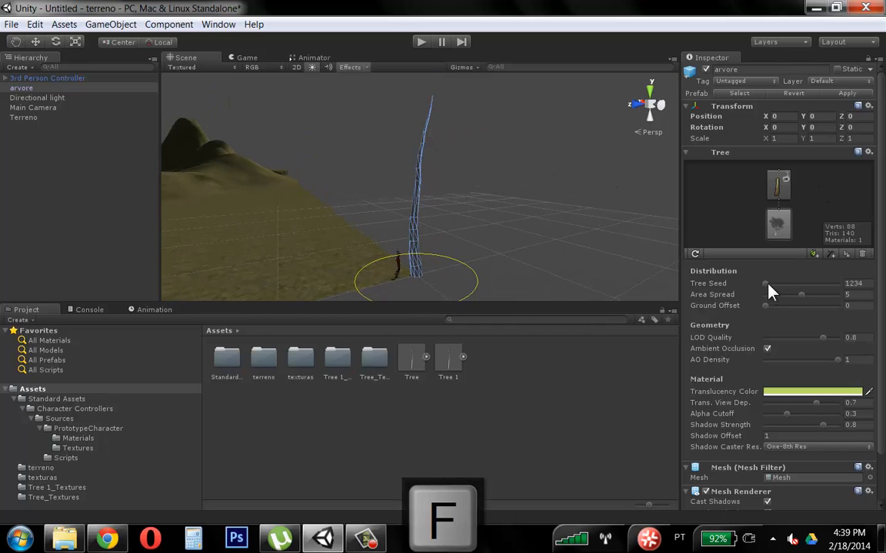
{"action": "left_click_drag", "start_coordinate": [767, 293], "coordinate": [745, 297]}
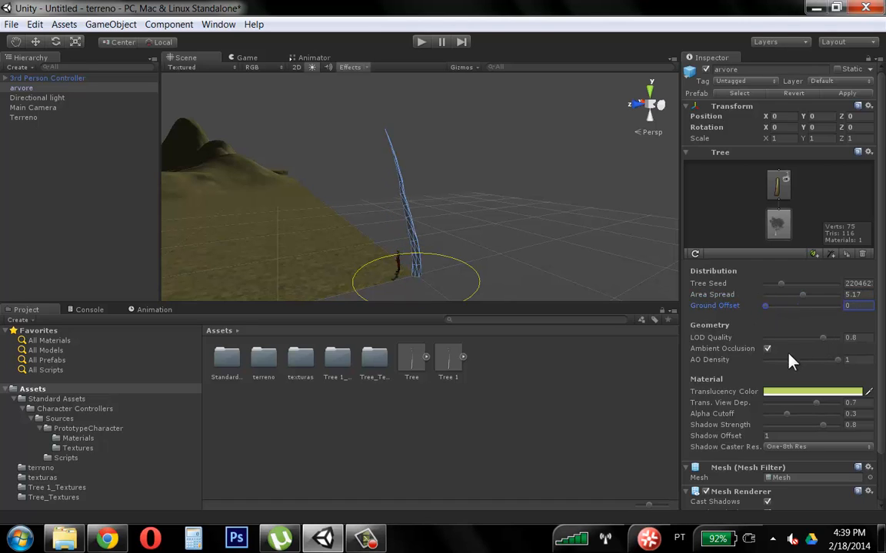
{"action": "scroll", "coordinate": [837, 361], "scroll_direction": "down", "scroll_amount": 3}
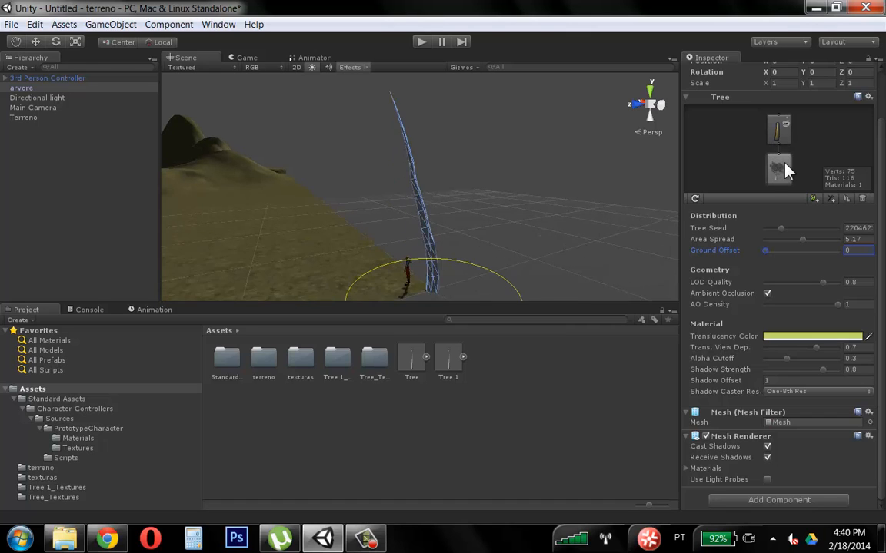
Try bending arvore's trunk by moving spline points of its branch group, then convert the group back to procedural.
{"action": "left_click", "coordinate": [781, 143]}
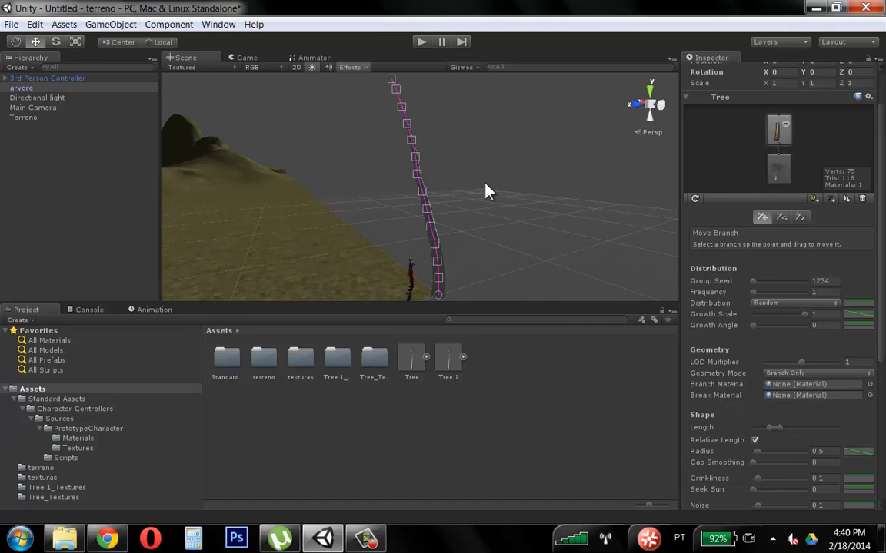
{"action": "left_click_drag", "start_coordinate": [489, 200], "coordinate": [415, 165], "text": "alt"}
{"action": "left_click_drag", "start_coordinate": [428, 214], "coordinate": [413, 165]}
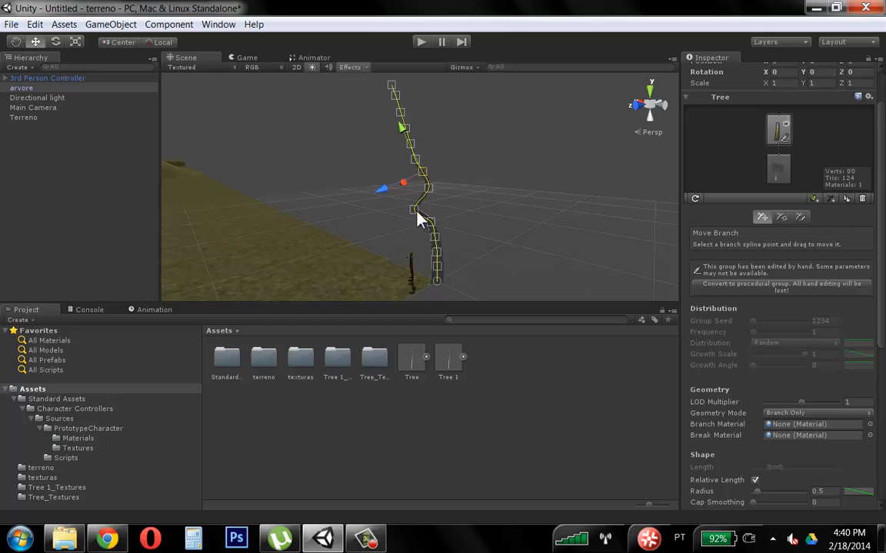
{"action": "left_click_drag", "start_coordinate": [416, 209], "coordinate": [424, 209]}
{"action": "left_click", "coordinate": [433, 235]}
{"action": "scroll", "coordinate": [794, 296], "scroll_direction": "down", "scroll_amount": 1}
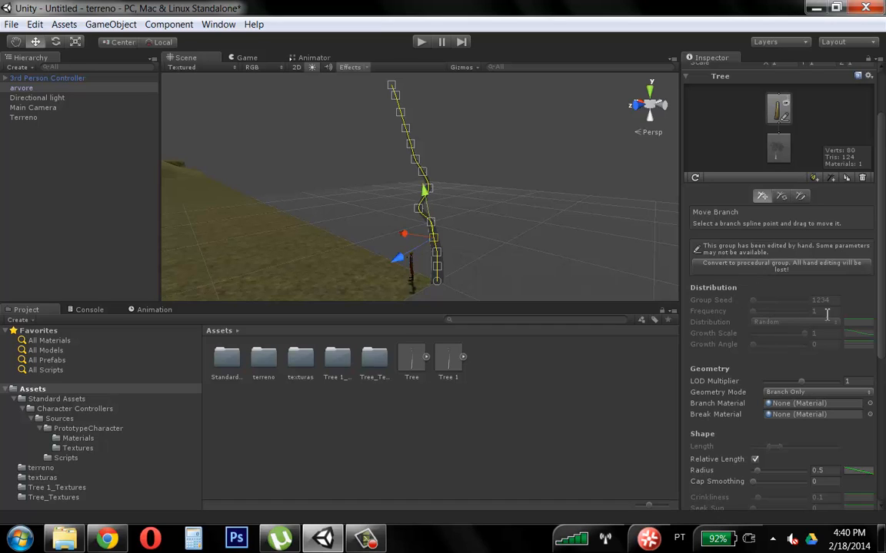
{"action": "left_click", "coordinate": [801, 264]}
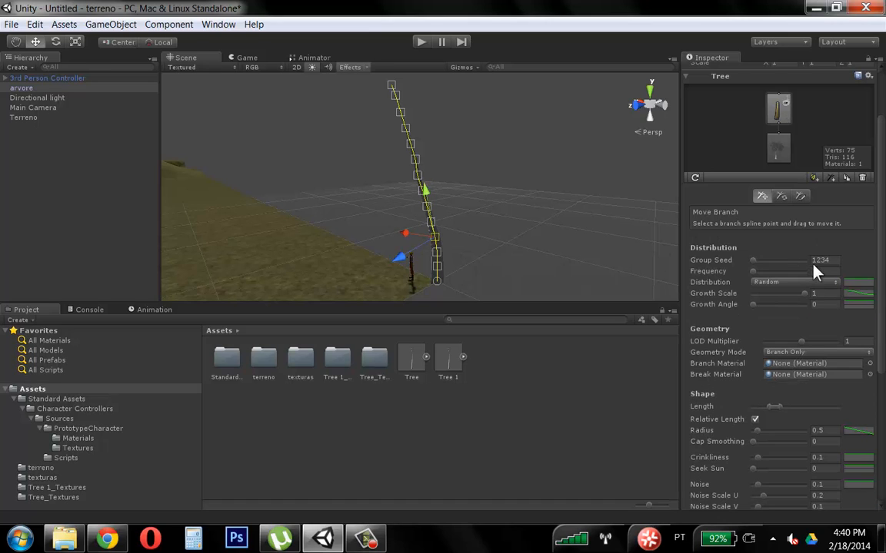
Set the branch group's Group Seed to 36948 and its Frequency to 19.
{"action": "mouse_move", "coordinate": [757, 266]}
{"action": "left_mouse_down"}
{"action": "mouse_move", "coordinate": [765, 275]}
{"action": "mouse_move", "coordinate": [752, 273]}
{"action": "left_mouse_up"}
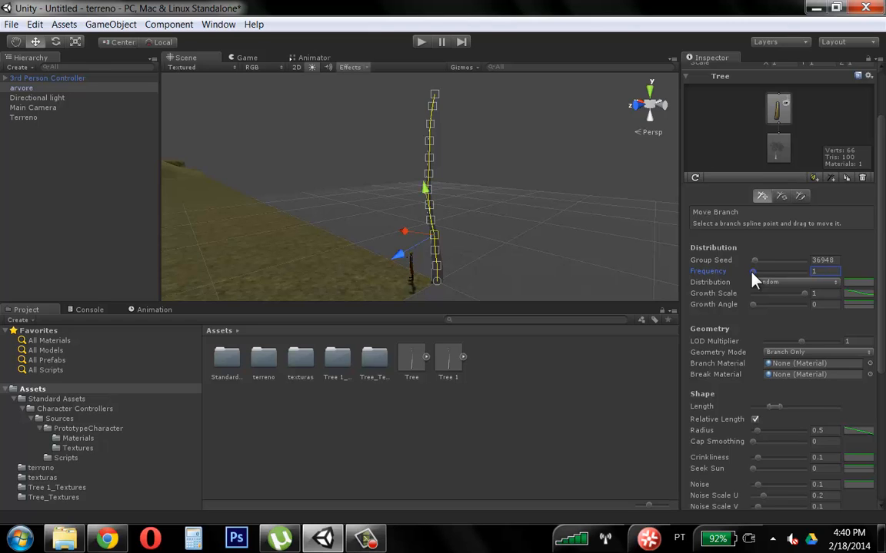
{"action": "left_click_drag", "start_coordinate": [753, 274], "coordinate": [762, 274]}
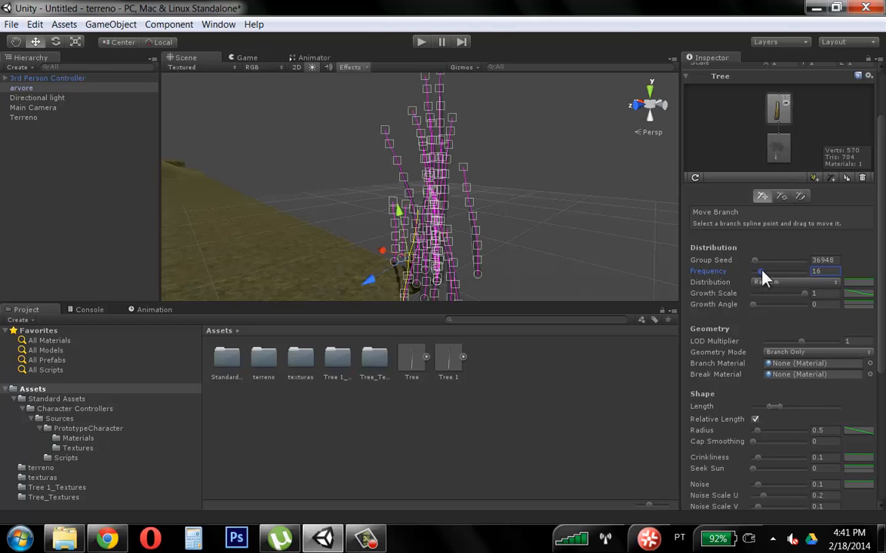
{"action": "left_click_drag", "start_coordinate": [390, 179], "coordinate": [464, 208], "text": "alt"}
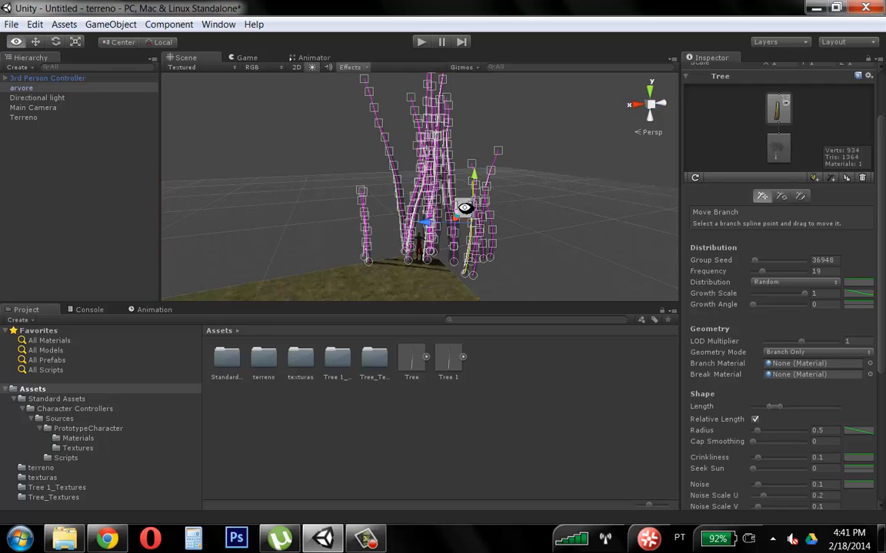
Set the tree root's Area Spread to 1.02 to gather the trunks beside the character.
{"action": "left_click", "coordinate": [777, 151]}
{"action": "left_click_drag", "start_coordinate": [799, 244], "coordinate": [774, 245]}
{"action": "left_click_drag", "start_coordinate": [476, 265], "coordinate": [561, 250], "text": "alt"}
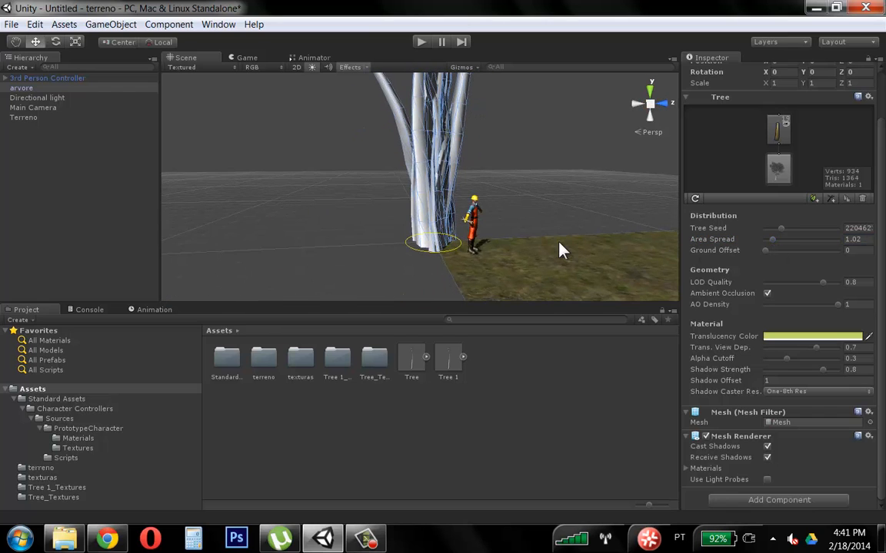
{"action": "left_click_drag", "start_coordinate": [449, 129], "coordinate": [352, 211], "text": "alt"}
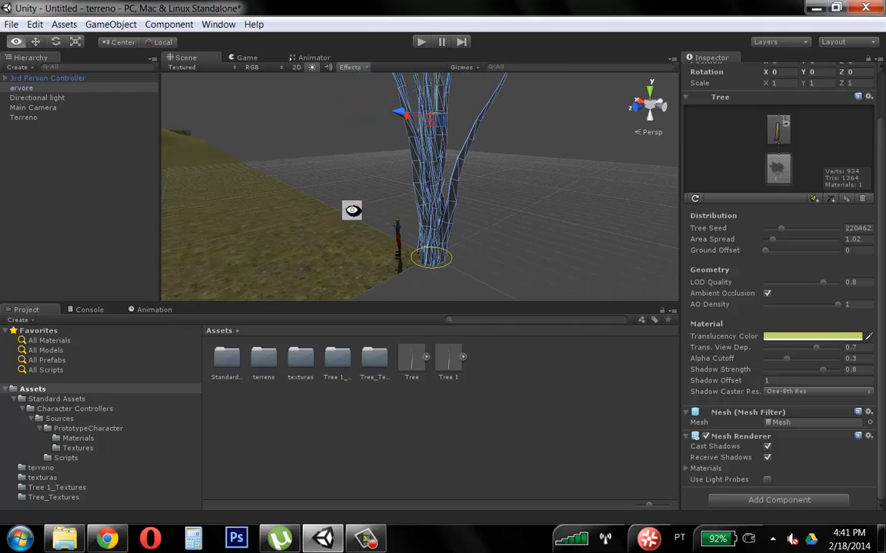
Try a different Tree Seed and moving branch spline points aside, undoing the branch moves.
{"action": "left_click_drag", "start_coordinate": [781, 233], "coordinate": [778, 235]}
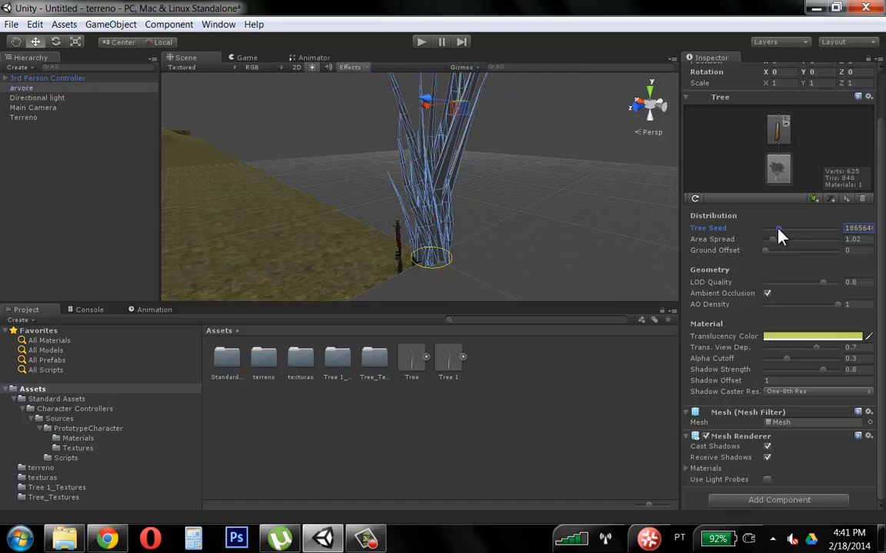
{"action": "left_click", "coordinate": [779, 128]}
{"action": "left_click_drag", "start_coordinate": [413, 178], "coordinate": [510, 189]}
{"action": "key", "text": "ctrl+z"}
{"action": "left_click_drag", "start_coordinate": [462, 205], "coordinate": [493, 207]}
{"action": "key", "text": "ctrl+z"}
{"action": "left_click_drag", "start_coordinate": [552, 236], "coordinate": [615, 230], "text": "alt"}
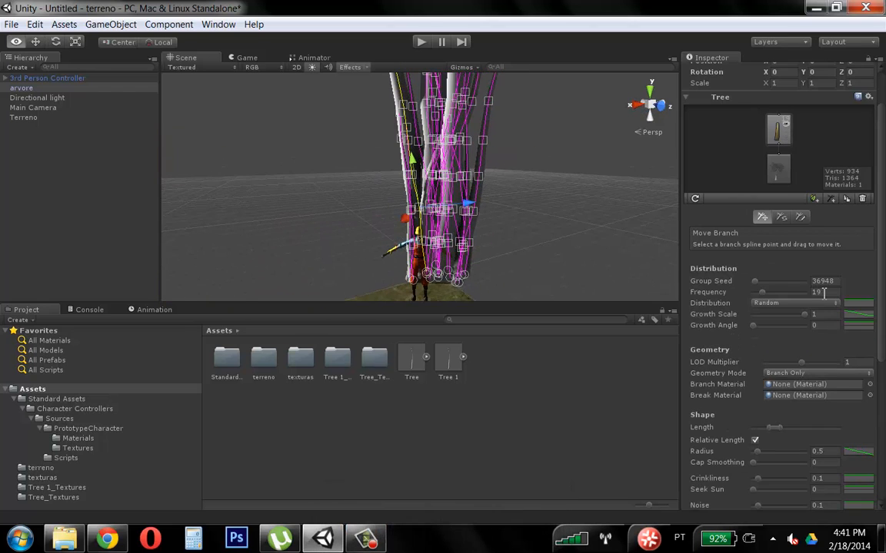
Try the Alternate, Opposite and Whorled distributions on the branch group, then return it to Random.
{"action": "left_click", "coordinate": [823, 304]}
{"action": "left_click", "coordinate": [812, 336]}
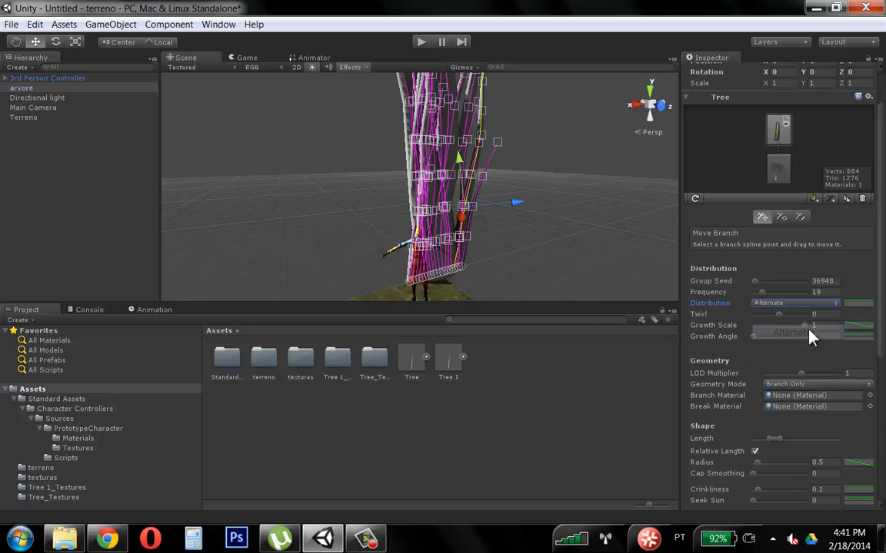
{"action": "left_click_drag", "start_coordinate": [616, 213], "coordinate": [547, 235], "text": "alt"}
{"action": "left_click", "coordinate": [815, 305]}
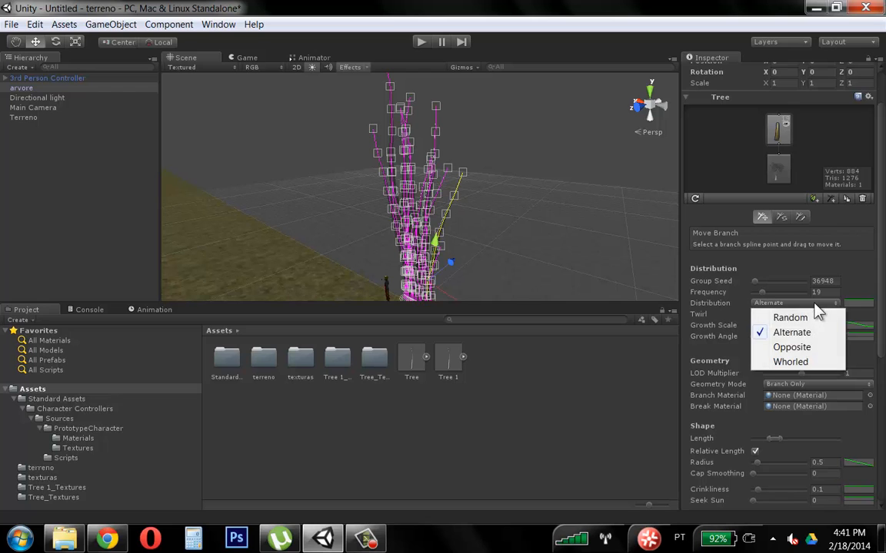
{"action": "left_click", "coordinate": [831, 347]}
{"action": "left_click_drag", "start_coordinate": [603, 214], "coordinate": [651, 186], "text": "alt"}
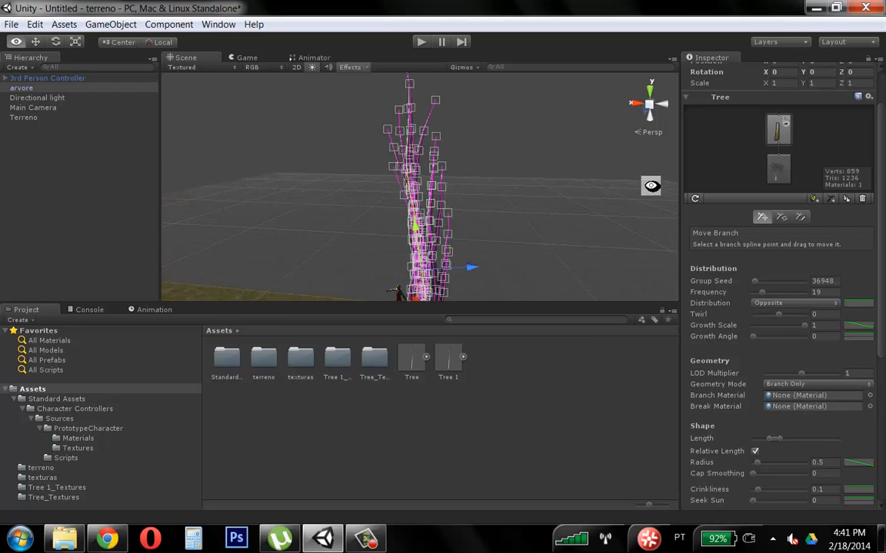
{"action": "left_click", "coordinate": [815, 305]}
{"action": "left_click", "coordinate": [834, 360]}
{"action": "left_click_drag", "start_coordinate": [522, 214], "coordinate": [653, 206], "text": "alt"}
{"action": "left_click", "coordinate": [799, 304]}
{"action": "left_click", "coordinate": [790, 318]}
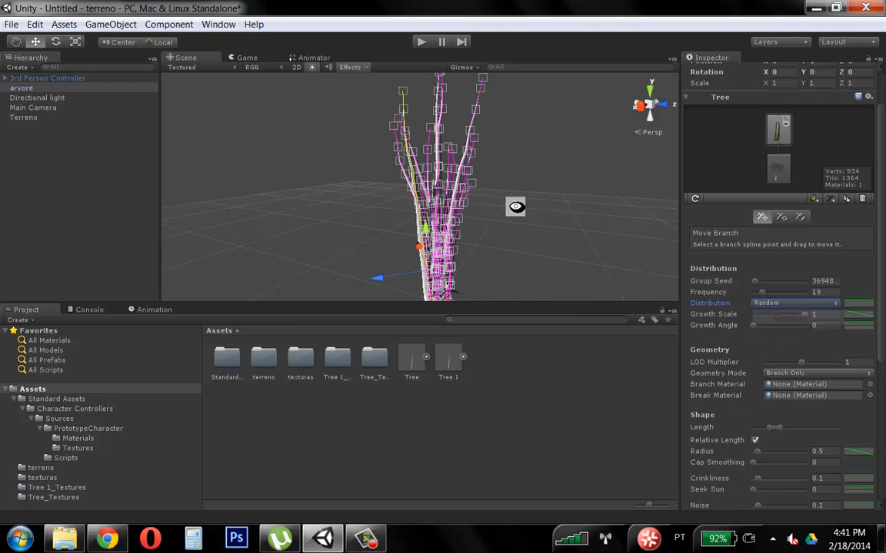
{"action": "left_click_drag", "start_coordinate": [514, 189], "coordinate": [543, 198], "text": "alt"}
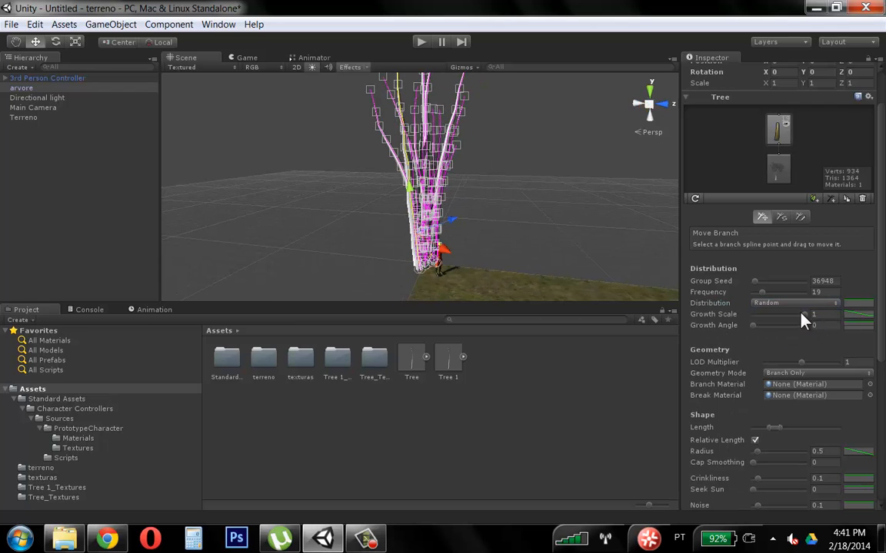
Try the branch group's Growth Scale and a Growth Angle of 0.6, then reset them to 1 and 0.
{"action": "mouse_move", "coordinate": [800, 316]}
{"action": "left_mouse_down"}
{"action": "mouse_move", "coordinate": [786, 319]}
{"action": "mouse_move", "coordinate": [806, 316]}
{"action": "left_mouse_up"}
{"action": "left_click_drag", "start_coordinate": [755, 326], "coordinate": [784, 325]}
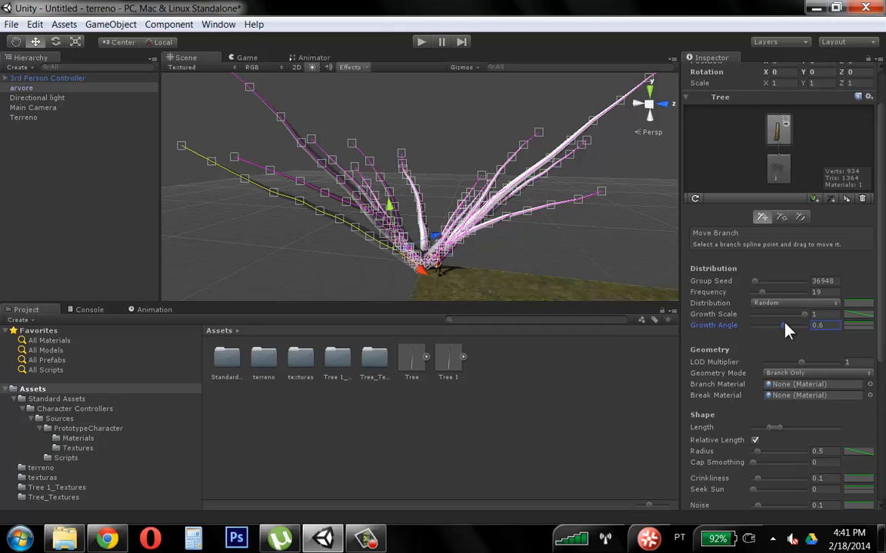
{"action": "left_click_drag", "start_coordinate": [784, 328], "coordinate": [755, 329]}
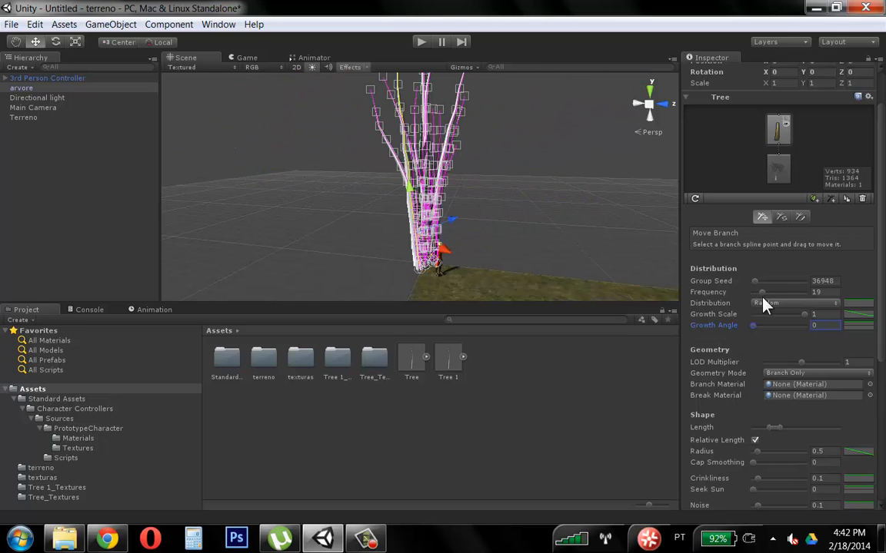
Reduce the branch group's Frequency to 8 and then to 1, and shorten its Length range.
{"action": "left_click_drag", "start_coordinate": [761, 292], "coordinate": [757, 293]}
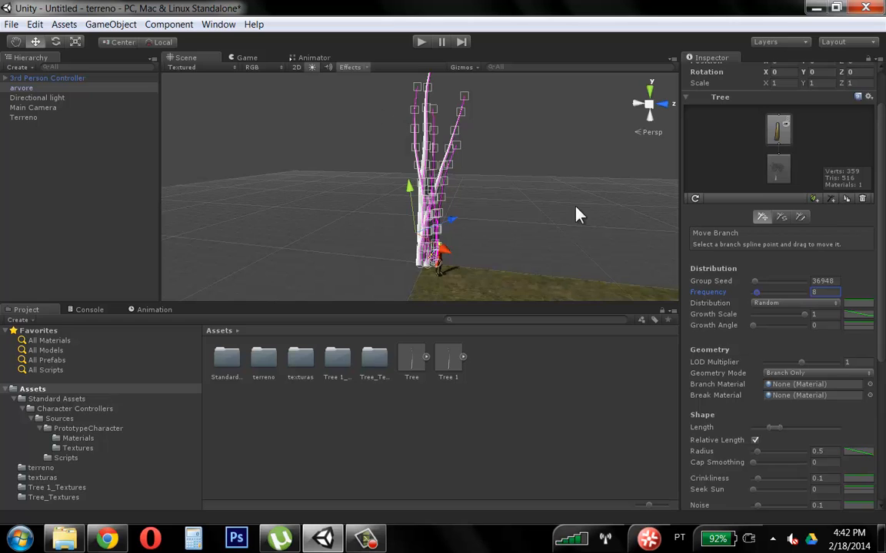
{"action": "left_click_drag", "start_coordinate": [578, 215], "coordinate": [442, 250], "text": "alt"}
{"action": "scroll", "coordinate": [794, 307], "scroll_direction": "down", "scroll_amount": 5}
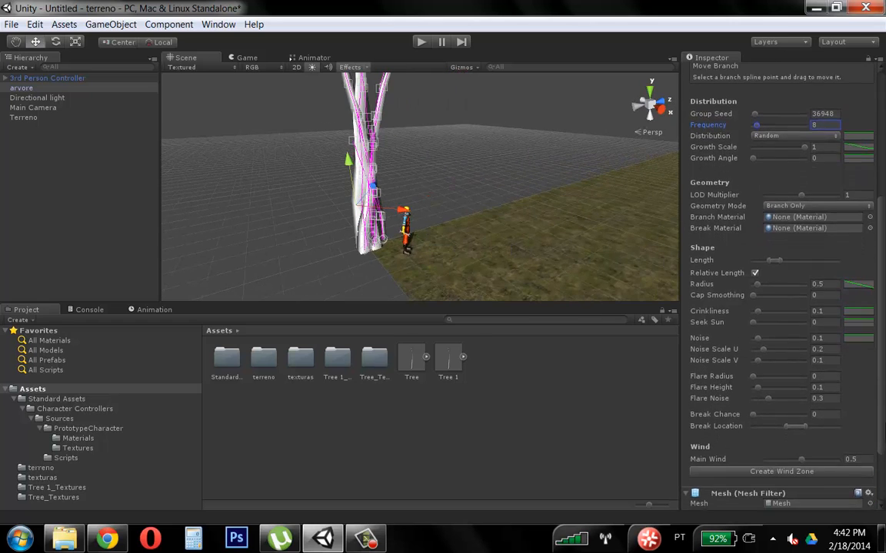
{"action": "left_click_drag", "start_coordinate": [402, 220], "coordinate": [519, 277], "text": "alt"}
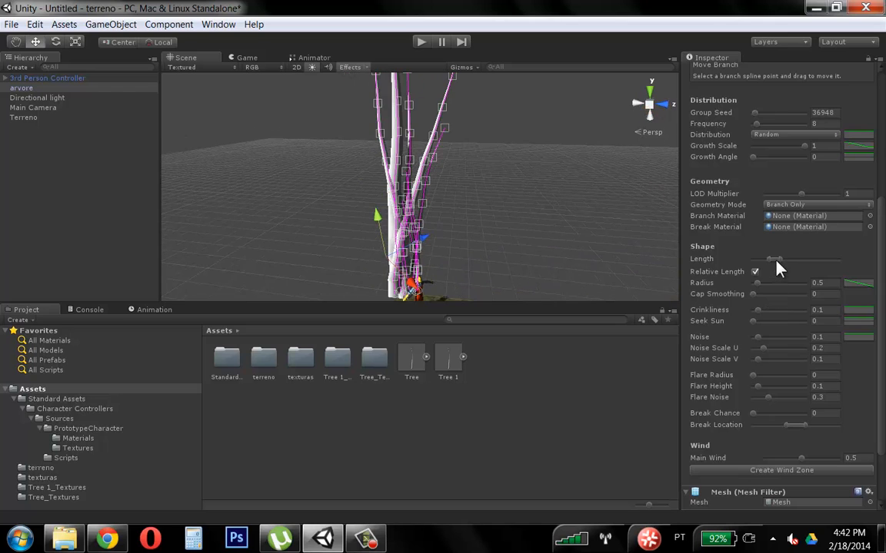
{"action": "left_click_drag", "start_coordinate": [778, 266], "coordinate": [763, 269]}
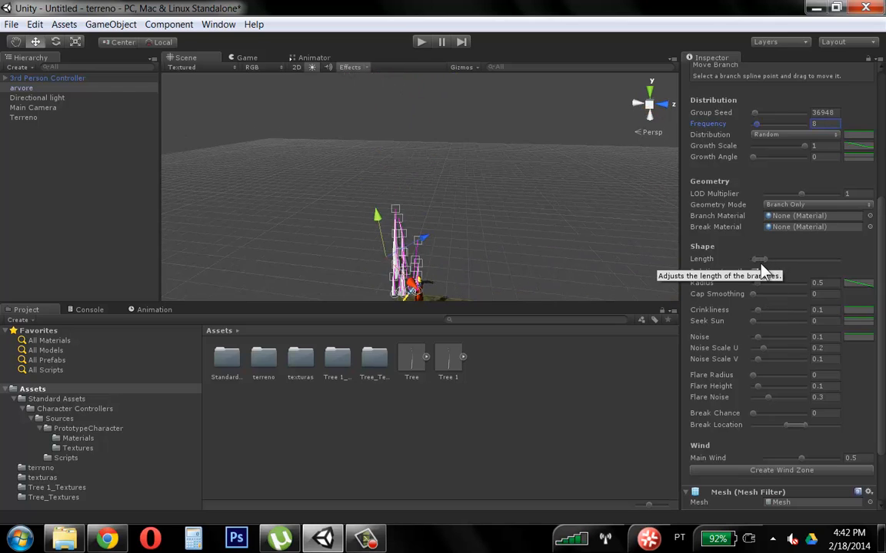
{"action": "left_click_drag", "start_coordinate": [429, 158], "coordinate": [410, 170], "text": "alt"}
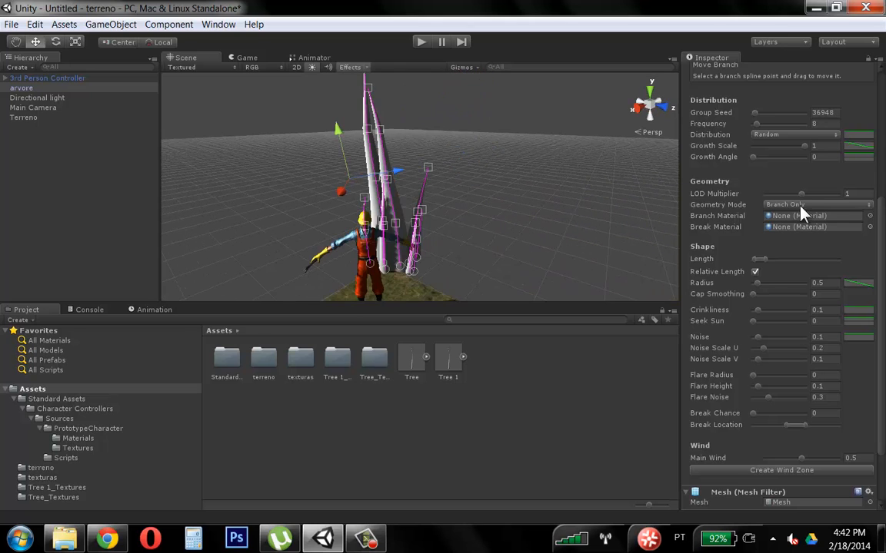
{"action": "left_click_drag", "start_coordinate": [760, 127], "coordinate": [753, 125]}
{"action": "left_click_drag", "start_coordinate": [553, 162], "coordinate": [618, 172], "text": "alt"}
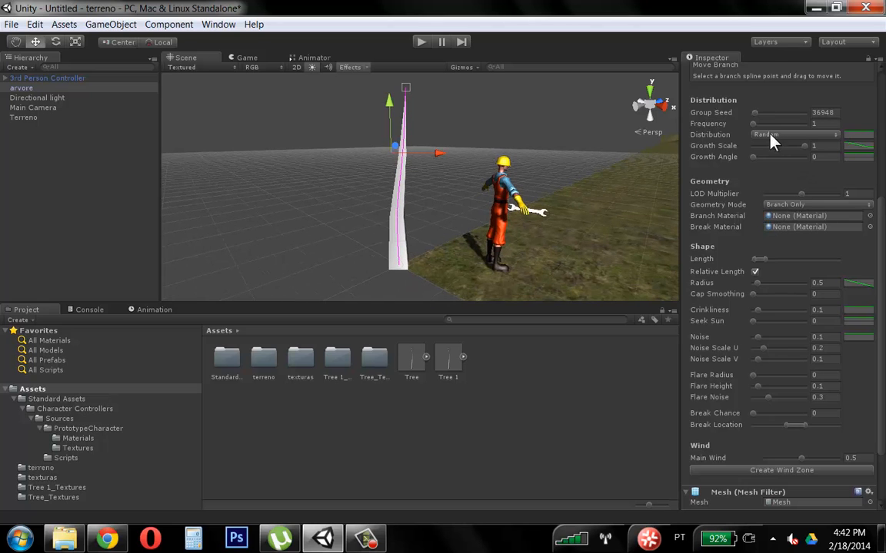
Increase the trunk group's Length range, then reshape the trunk by moving its upper spline points by hand.
{"action": "left_click_drag", "start_coordinate": [760, 259], "coordinate": [767, 260]}
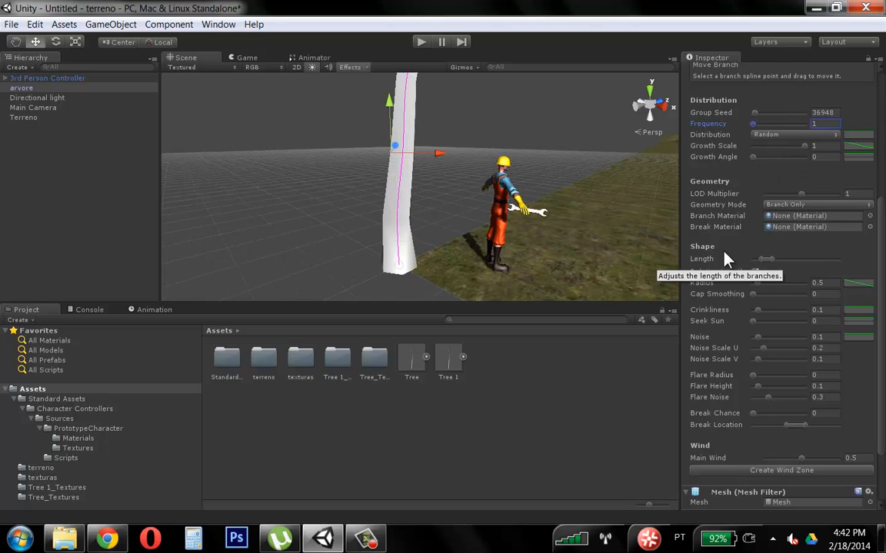
{"action": "scroll", "coordinate": [500, 196], "scroll_direction": "down", "scroll_amount": 5}
{"action": "left_click_drag", "start_coordinate": [492, 196], "coordinate": [421, 209], "text": "alt"}
{"action": "left_click_drag", "start_coordinate": [438, 155], "coordinate": [428, 95]}
{"action": "middle_click_drag", "start_coordinate": [484, 81], "coordinate": [470, 115]}
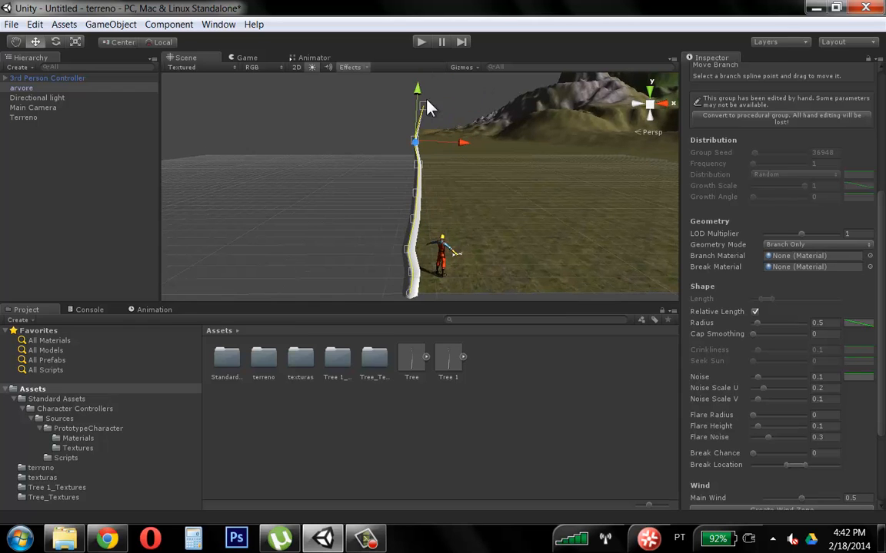
{"action": "left_click_drag", "start_coordinate": [421, 108], "coordinate": [410, 110]}
{"action": "left_click_drag", "start_coordinate": [516, 183], "coordinate": [510, 216], "text": "alt"}
{"action": "left_click_drag", "start_coordinate": [442, 97], "coordinate": [464, 110]}
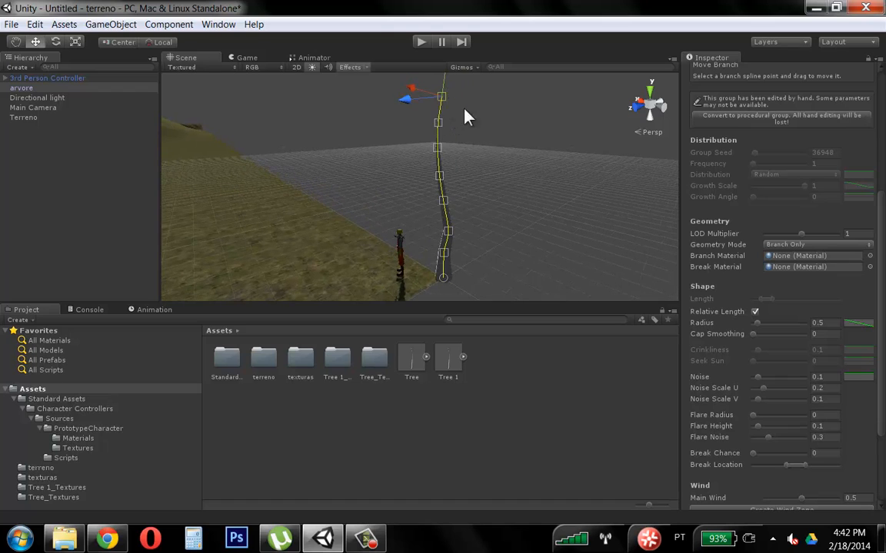
Add a second branch group on top of the trunk group in the tree hierarchy.
{"action": "scroll", "coordinate": [792, 196], "scroll_direction": "up", "scroll_amount": 5}
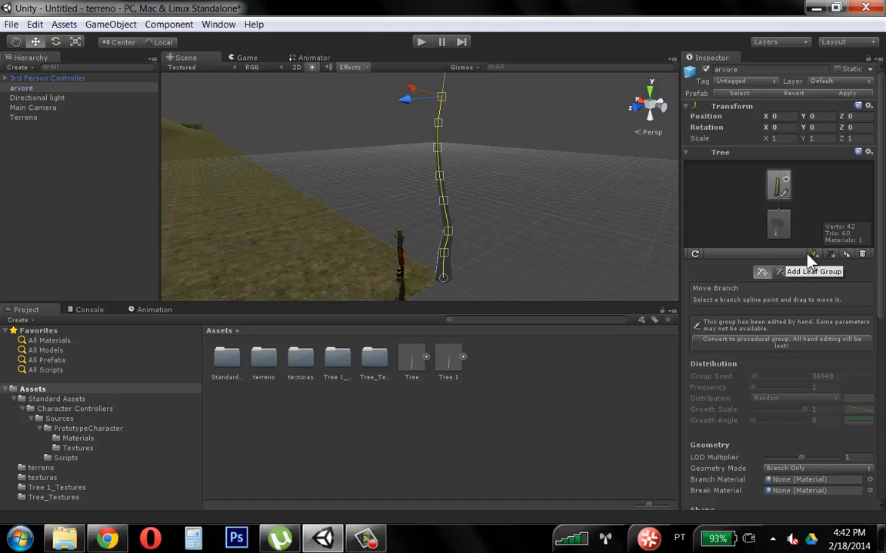
{"action": "left_click", "coordinate": [778, 189]}
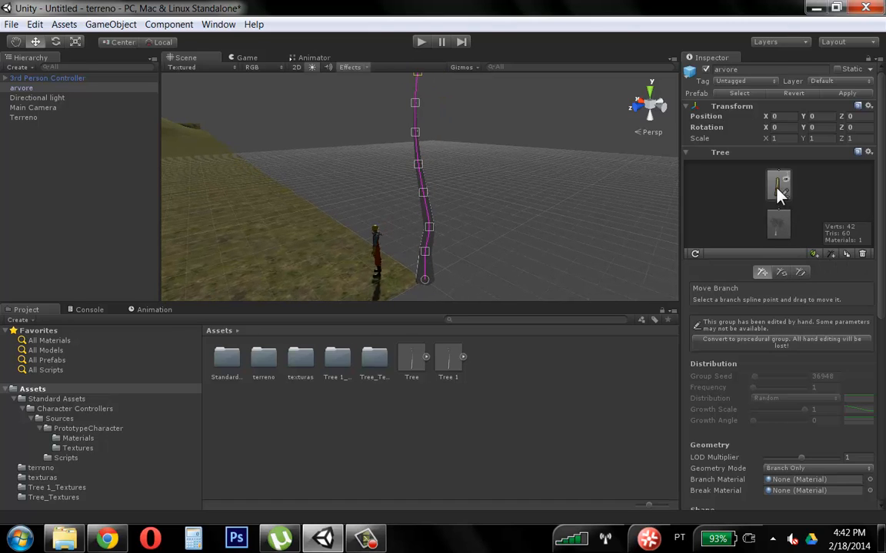
{"action": "left_click", "coordinate": [831, 256]}
{"action": "left_click_drag", "start_coordinate": [495, 210], "coordinate": [518, 198], "text": "alt"}
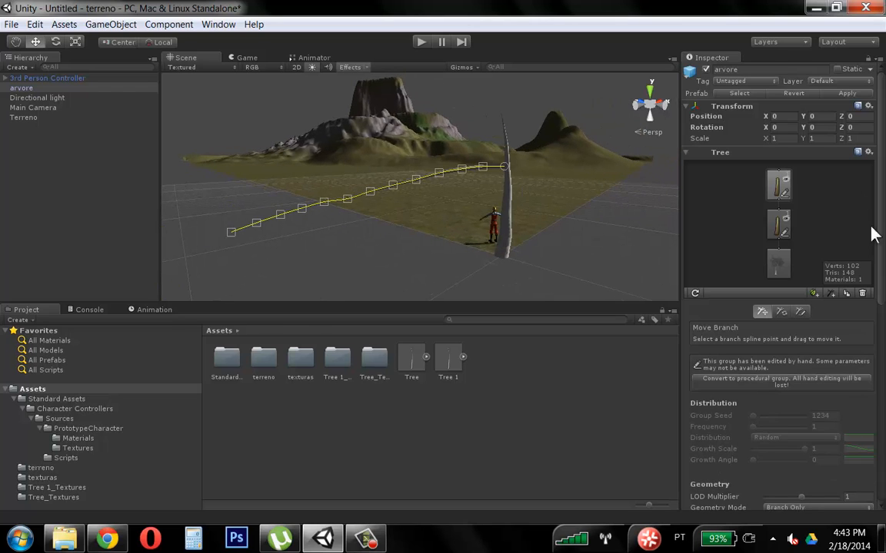
Convert the new branch group to procedural, then shorten its Length range and raise its Frequency to 5.
{"action": "left_click", "coordinate": [776, 183]}
{"action": "left_click_drag", "start_coordinate": [880, 206], "coordinate": [881, 296]}
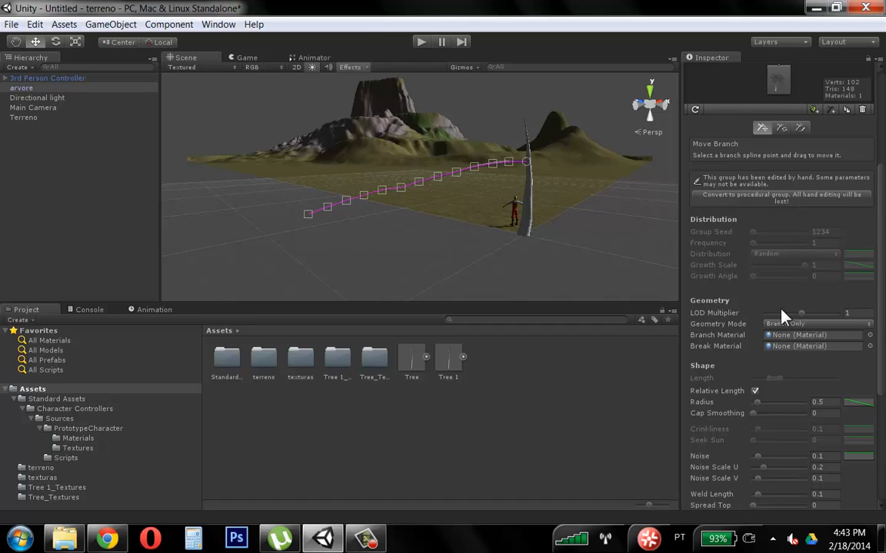
{"action": "left_click", "coordinate": [803, 199]}
{"action": "left_click_drag", "start_coordinate": [781, 336], "coordinate": [762, 342]}
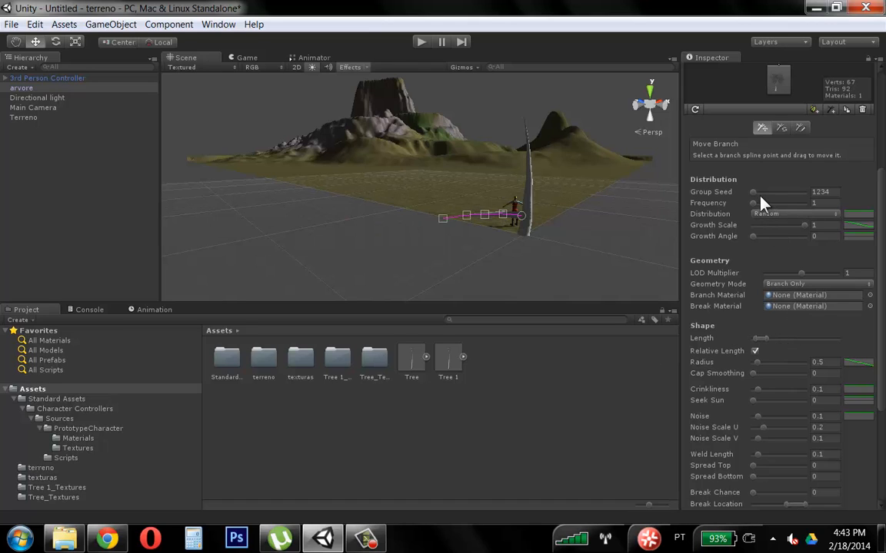
{"action": "left_click_drag", "start_coordinate": [753, 203], "coordinate": [755, 203]}
Try sliding the five branches to higher attachment points along the trunk, then convert the group back to procedural.
{"action": "left_click_drag", "start_coordinate": [524, 212], "coordinate": [484, 221], "text": "alt"}
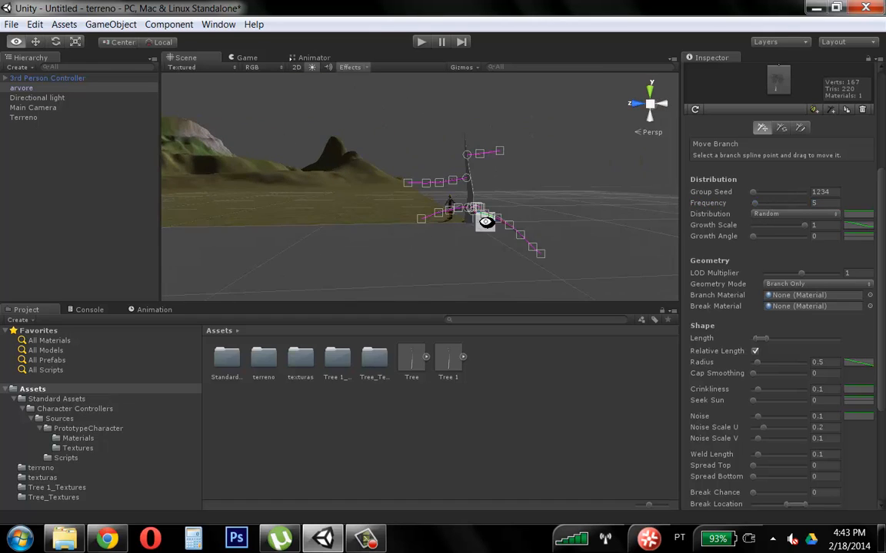
{"action": "scroll", "coordinate": [486, 221], "scroll_direction": "up", "scroll_amount": 3}
{"action": "middle_click_drag", "start_coordinate": [485, 221], "coordinate": [461, 239]}
{"action": "right_click_drag", "start_coordinate": [461, 239], "coordinate": [715, 188], "text": "alt"}
{"action": "left_click_drag", "start_coordinate": [439, 247], "coordinate": [434, 166]}
{"action": "left_click_drag", "start_coordinate": [437, 152], "coordinate": [437, 144]}
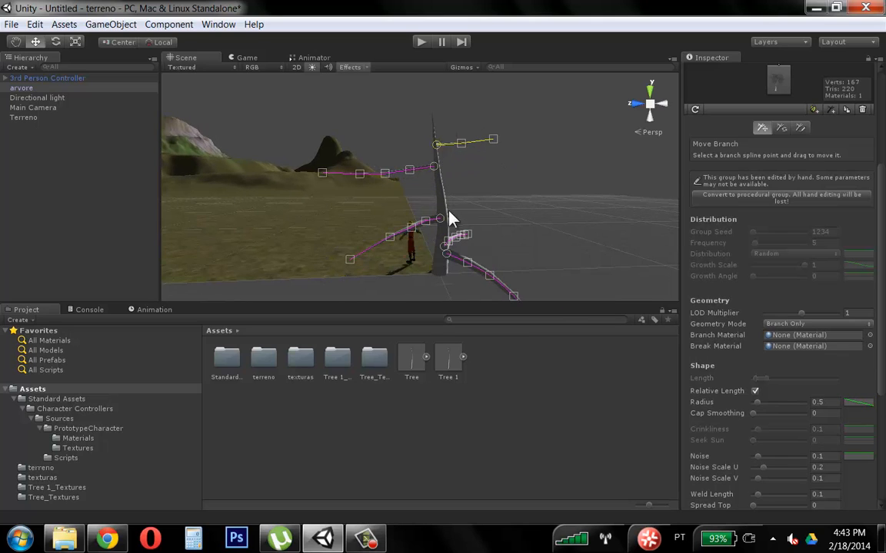
{"action": "left_click_drag", "start_coordinate": [444, 246], "coordinate": [446, 193]}
{"action": "left_click_drag", "start_coordinate": [446, 222], "coordinate": [439, 204]}
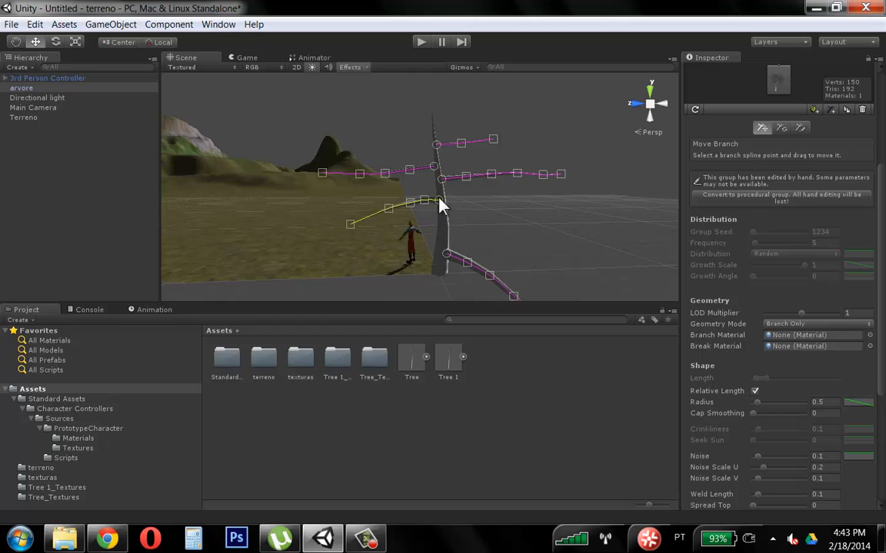
{"action": "left_click_drag", "start_coordinate": [453, 259], "coordinate": [554, 255]}
{"action": "right_click_drag", "start_coordinate": [554, 255], "coordinate": [448, 231], "text": "alt"}
{"action": "left_click_drag", "start_coordinate": [448, 230], "coordinate": [365, 234], "text": "alt"}
{"action": "left_click", "coordinate": [817, 202]}
{"action": "left_click_drag", "start_coordinate": [471, 203], "coordinate": [541, 205], "text": "alt"}
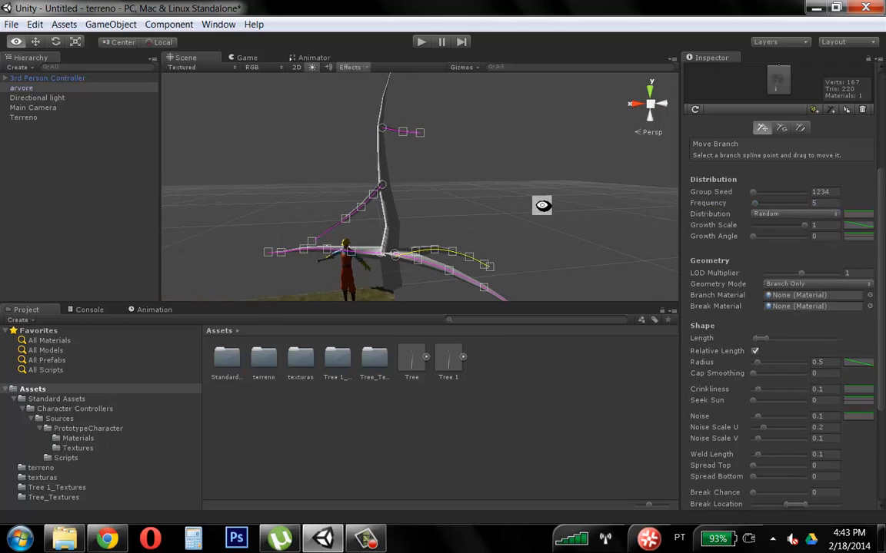
Set the new branch group's Frequency to 49, Growth Scale to 0.92 and Growth Angle to 0.45, undoing a stray spline point move.
{"action": "left_click_drag", "start_coordinate": [753, 205], "coordinate": [779, 205]}
{"action": "left_click_drag", "start_coordinate": [444, 195], "coordinate": [611, 214], "text": "alt"}
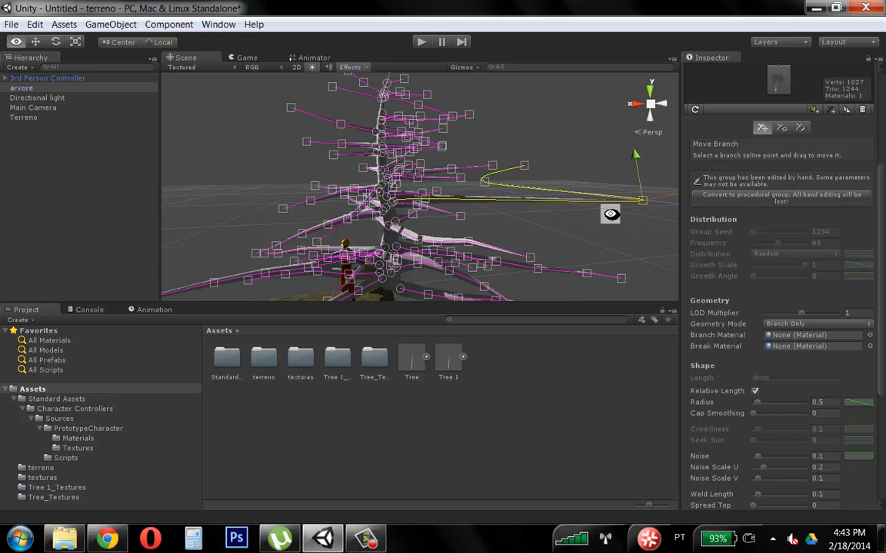
{"action": "key", "text": "ctrl+z"}
{"action": "left_click_drag", "start_coordinate": [652, 287], "coordinate": [587, 130], "text": "alt"}
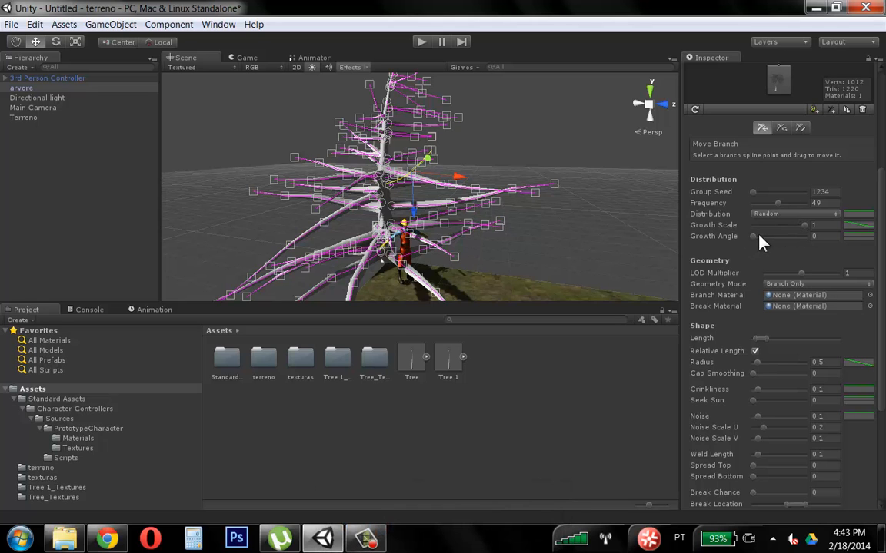
{"action": "mouse_move", "coordinate": [758, 237]}
{"action": "left_mouse_down"}
{"action": "mouse_move", "coordinate": [803, 227]}
{"action": "mouse_move", "coordinate": [776, 239]}
{"action": "mouse_move", "coordinate": [743, 233]}
{"action": "mouse_move", "coordinate": [753, 219]}
{"action": "left_mouse_up"}
Try the Alternate and Opposite distributions on the new branch group, then set it to Whorled.
{"action": "left_click", "coordinate": [798, 214]}
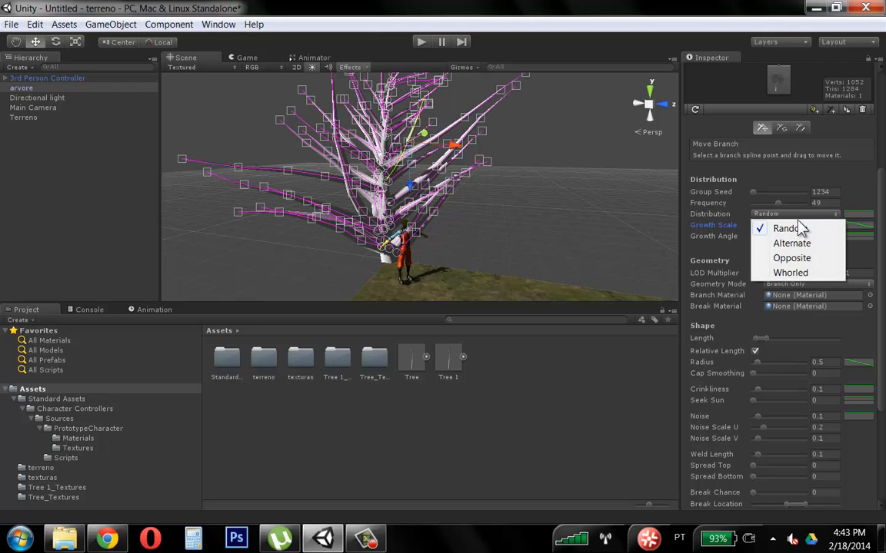
{"action": "left_click", "coordinate": [798, 244]}
{"action": "left_click", "coordinate": [799, 214]}
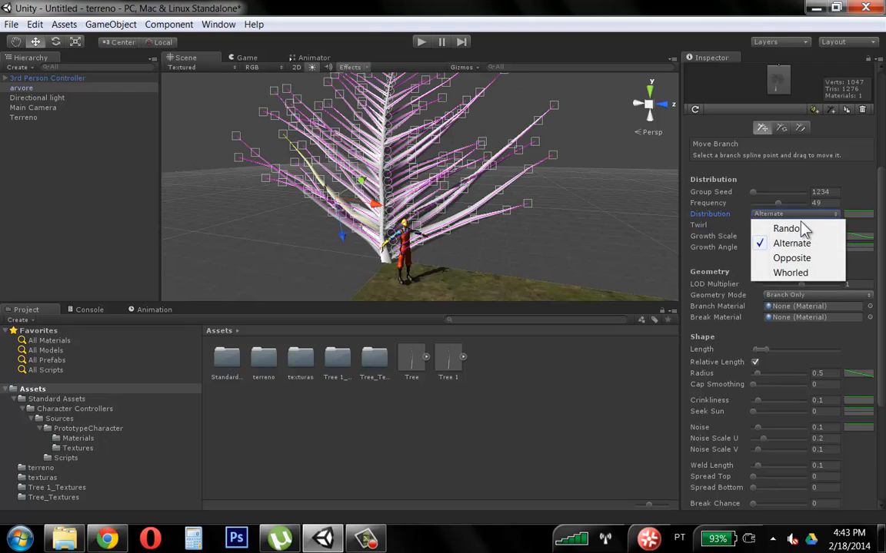
{"action": "left_click", "coordinate": [792, 258]}
{"action": "left_click", "coordinate": [801, 216]}
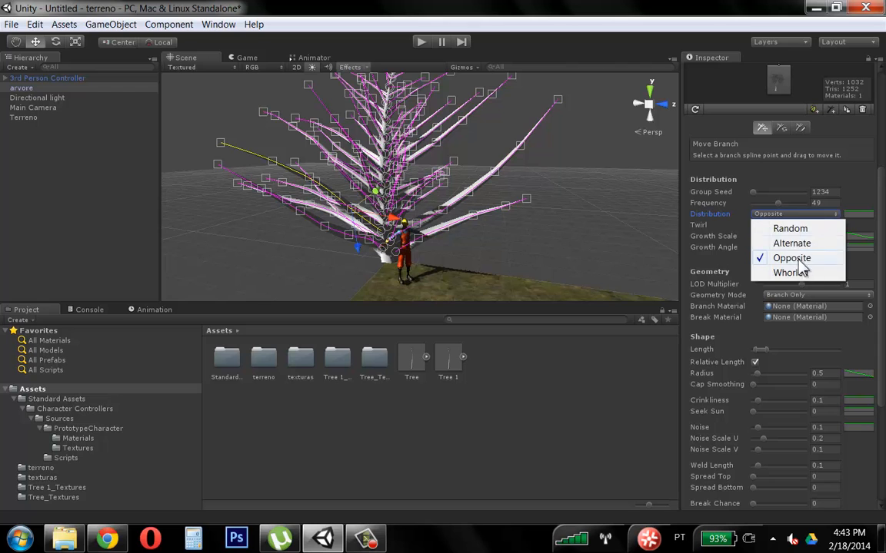
{"action": "left_click", "coordinate": [799, 273]}
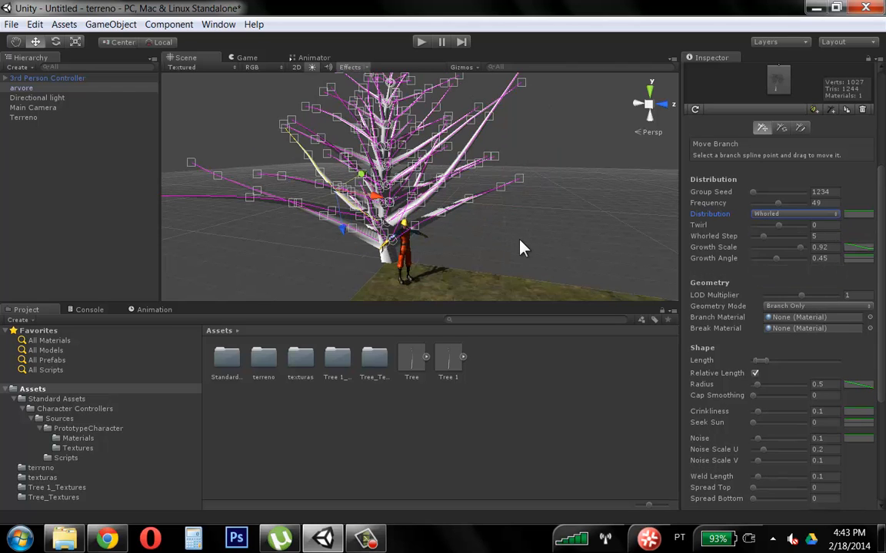
Reduce the whorled branch group's Frequency to 31 and slightly shorten its Length range.
{"action": "left_click_drag", "start_coordinate": [520, 246], "coordinate": [627, 221], "text": "alt"}
{"action": "right_click_drag", "start_coordinate": [627, 222], "coordinate": [591, 223], "text": "alt"}
{"action": "left_click_drag", "start_coordinate": [591, 223], "coordinate": [624, 181], "text": "alt"}
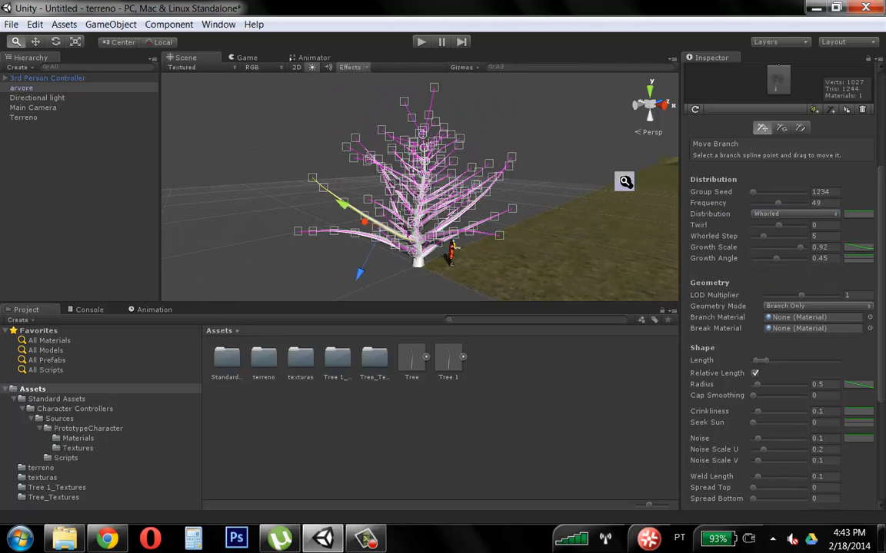
{"action": "right_click_drag", "start_coordinate": [624, 181], "coordinate": [600, 154], "text": "alt"}
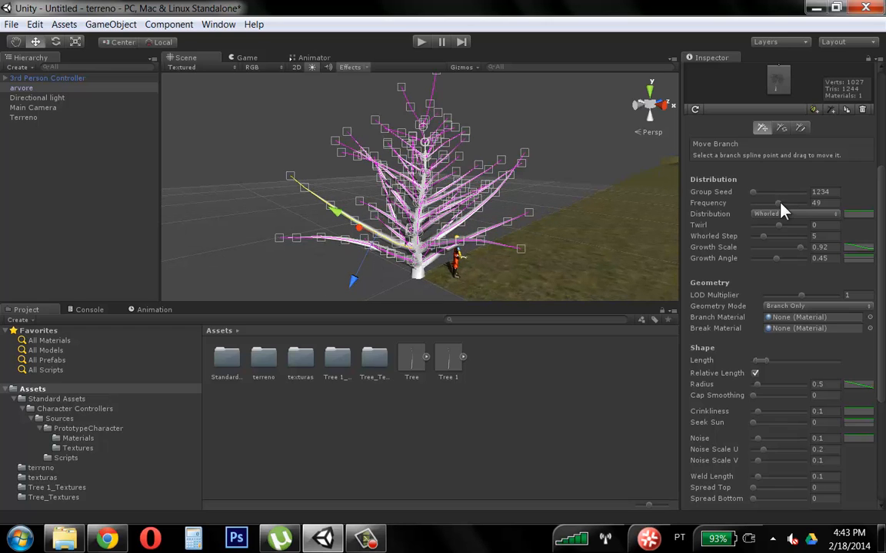
{"action": "left_click_drag", "start_coordinate": [781, 202], "coordinate": [768, 204]}
{"action": "left_click_drag", "start_coordinate": [607, 131], "coordinate": [572, 143], "text": "alt"}
{"action": "left_click_drag", "start_coordinate": [764, 363], "coordinate": [764, 362]}
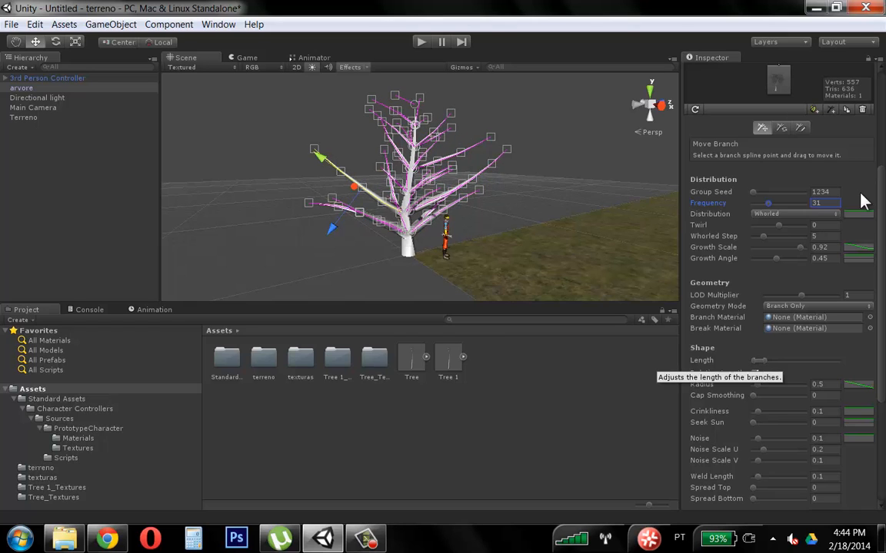
Convert the trunk group to procedural, then slightly increase its Length range and set its Group Seed to 120281.
{"action": "left_click_drag", "start_coordinate": [881, 235], "coordinate": [882, 163]}
{"action": "left_click", "coordinate": [781, 197]}
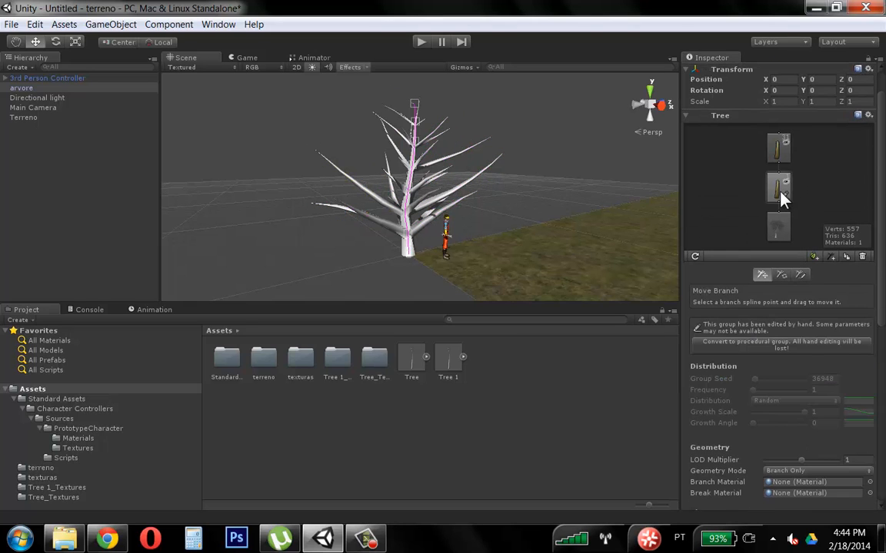
{"action": "left_click_drag", "start_coordinate": [881, 230], "coordinate": [879, 373]}
{"action": "left_click_drag", "start_coordinate": [883, 324], "coordinate": [881, 270]}
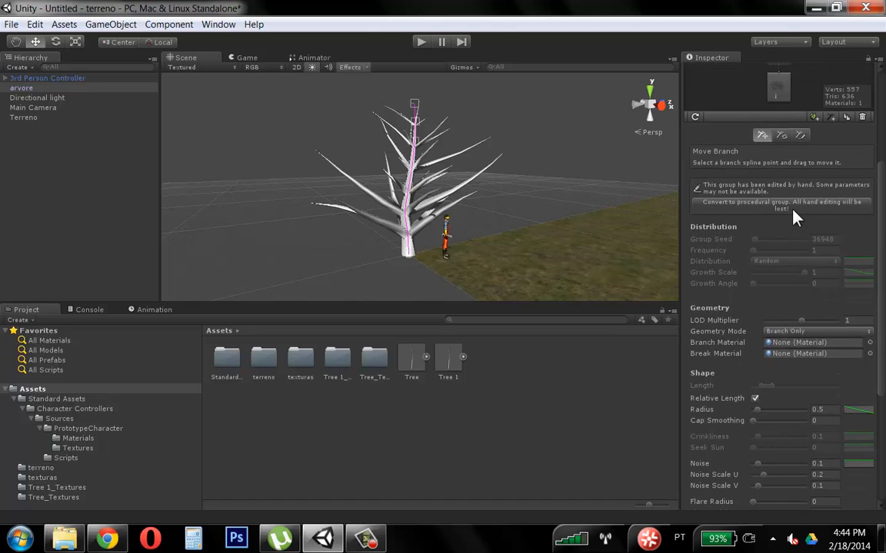
{"action": "left_click", "coordinate": [791, 207]}
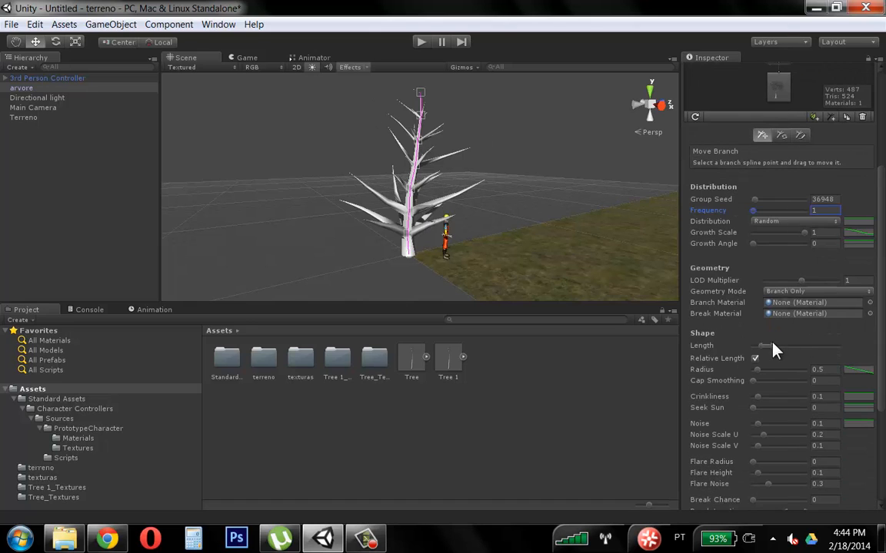
{"action": "left_click_drag", "start_coordinate": [767, 349], "coordinate": [768, 351]}
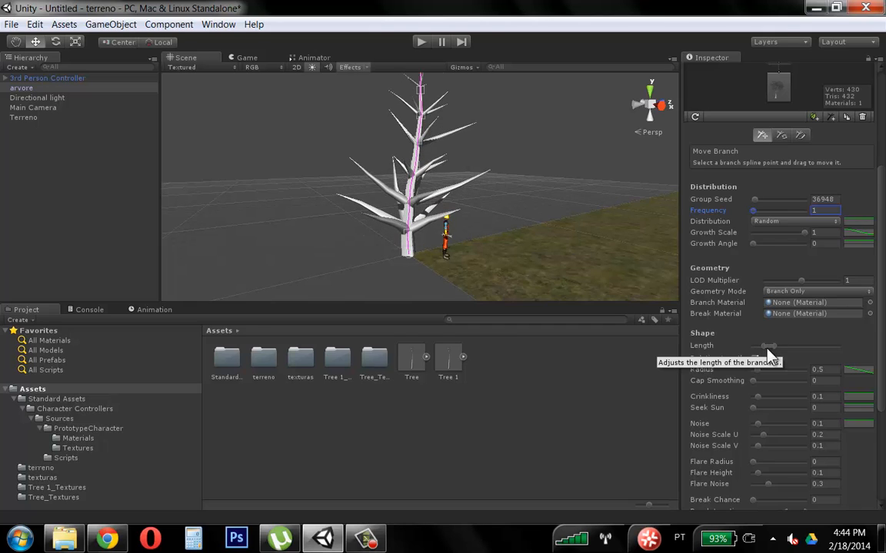
{"action": "left_click_drag", "start_coordinate": [753, 244], "coordinate": [706, 182]}
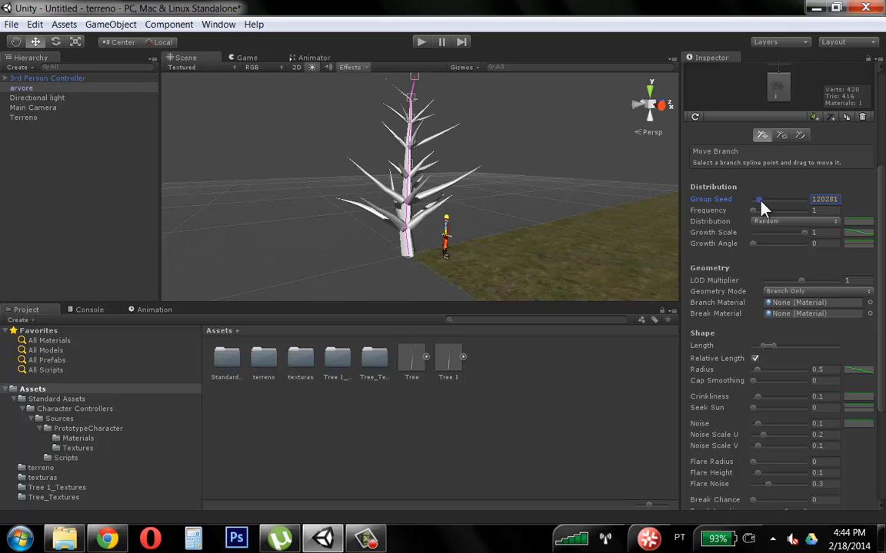
Try hiding the trunk group, then make it visible again.
{"action": "left_click", "coordinate": [779, 88]}
{"action": "left_click", "coordinate": [783, 126]}
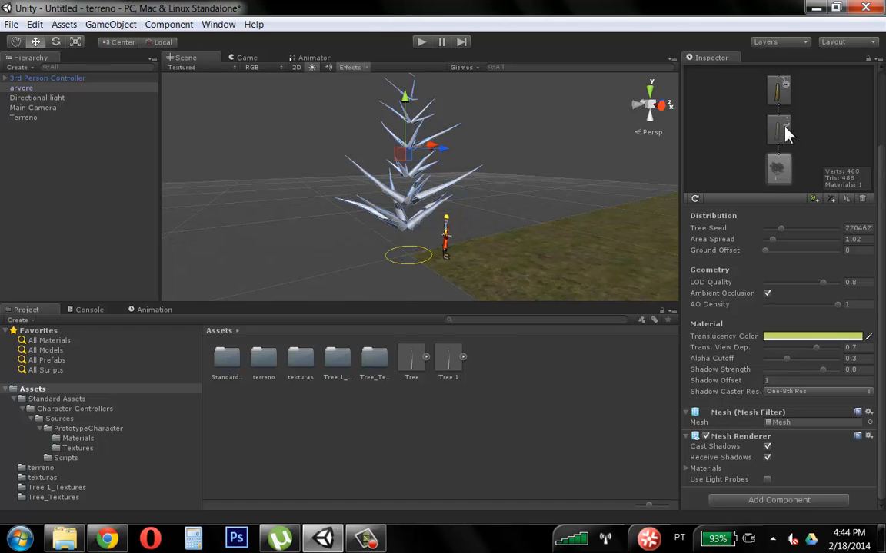
{"action": "left_click", "coordinate": [784, 127]}
{"action": "left_click", "coordinate": [783, 140]}
{"action": "left_click", "coordinate": [780, 169]}
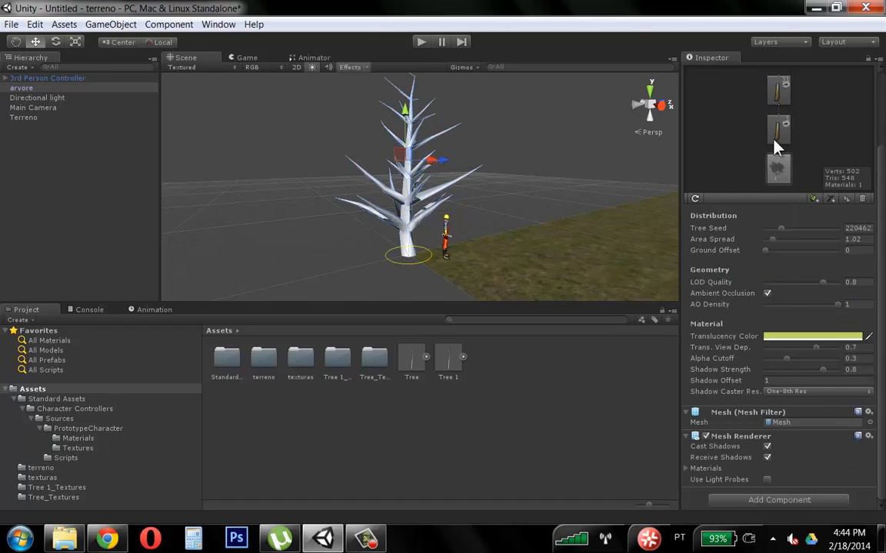
{"action": "left_click", "coordinate": [776, 131]}
Set the upper branch group's Frequency to 36, Twirl 0.12, Whorled Step 6, Growth Scale 0 and Growth Angle 0.44, and increase its Length range.
{"action": "left_click", "coordinate": [776, 96]}
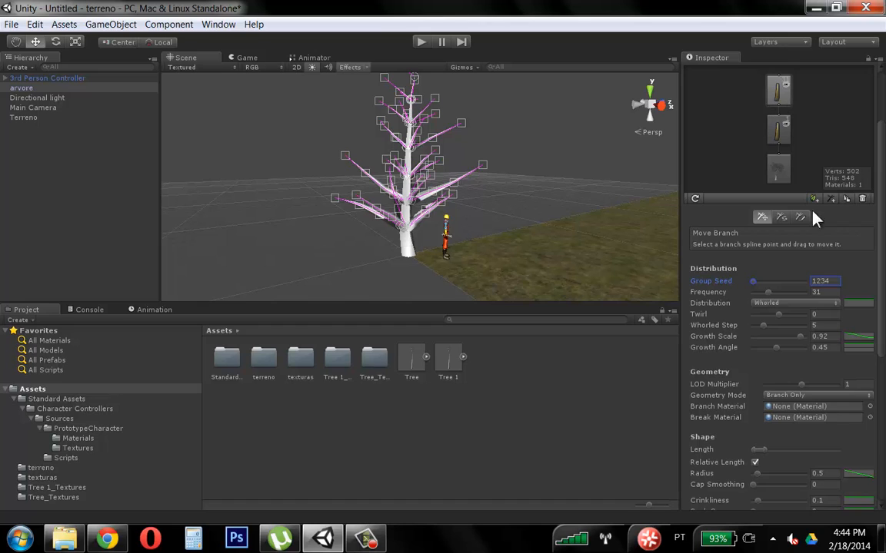
{"action": "left_click_drag", "start_coordinate": [770, 295], "coordinate": [779, 357]}
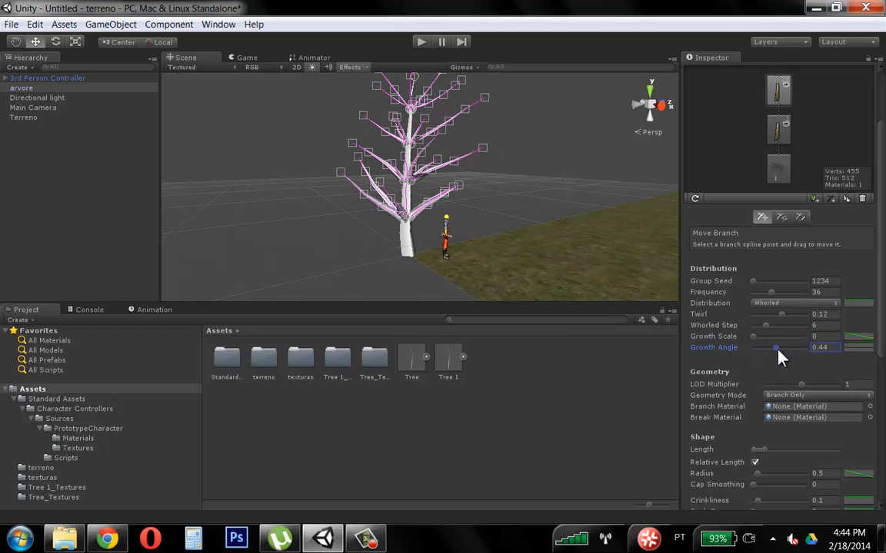
{"action": "left_click_drag", "start_coordinate": [880, 306], "coordinate": [878, 361]}
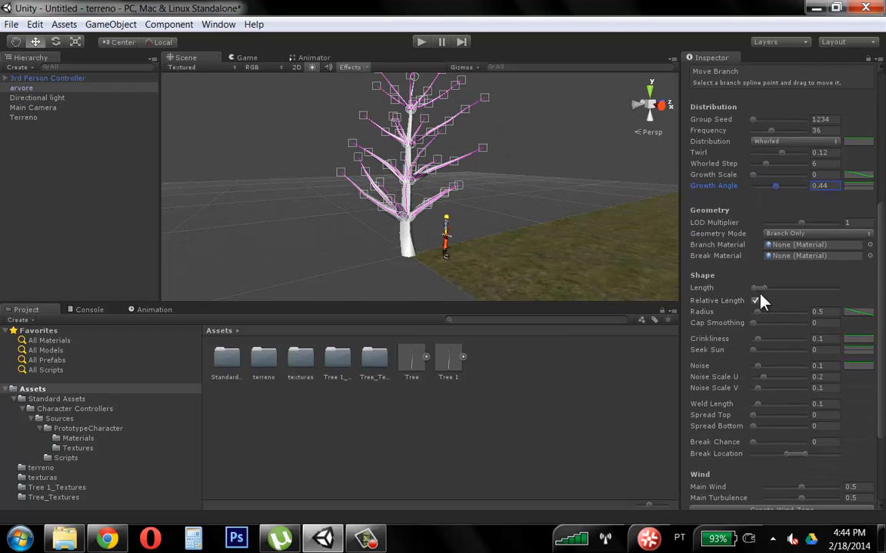
{"action": "left_click_drag", "start_coordinate": [759, 289], "coordinate": [762, 291]}
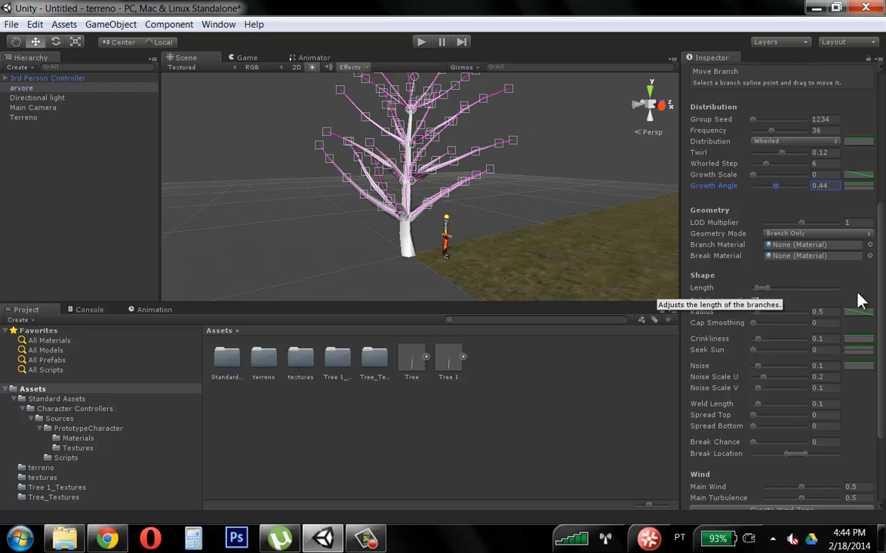
Review the trunk group's settings, then reselect the upper branch group and frame the whole tree.
{"action": "scroll", "coordinate": [845, 269], "scroll_direction": "up", "scroll_amount": 10}
{"action": "left_click", "coordinate": [778, 226]}
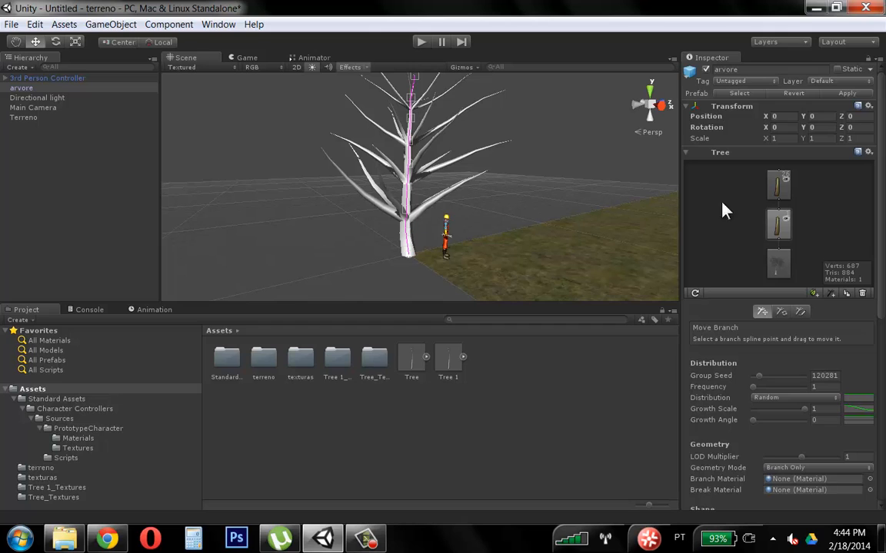
{"action": "left_click", "coordinate": [778, 191]}
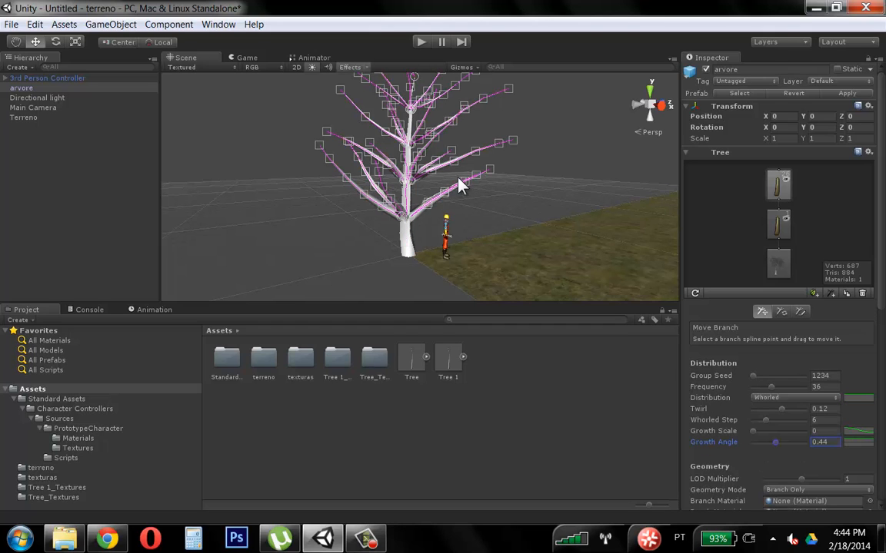
{"action": "key", "text": "f"}
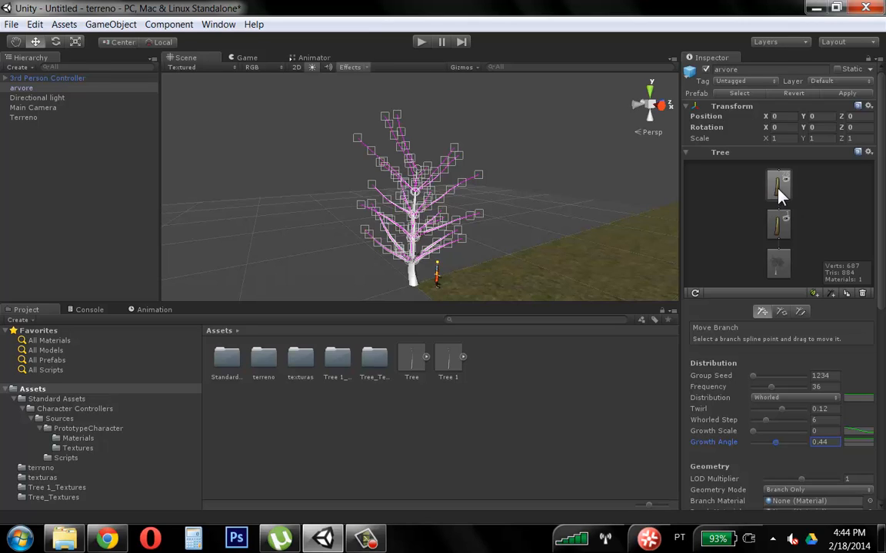
Add a child branch group to the upper branches with Frequency 7, a shorter Length range, Growth Scale 1 and Growth Angle 0.54.
{"action": "left_click", "coordinate": [832, 300]}
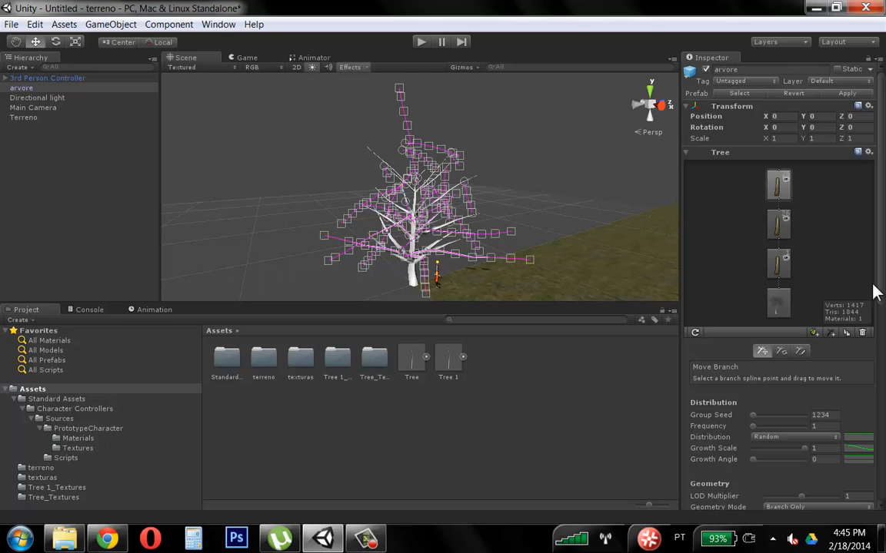
{"action": "scroll", "coordinate": [882, 317], "scroll_direction": "down", "scroll_amount": 3}
{"action": "scroll", "coordinate": [879, 315], "scroll_direction": "down", "scroll_amount": 3}
{"action": "left_click_drag", "start_coordinate": [754, 289], "coordinate": [756, 290]}
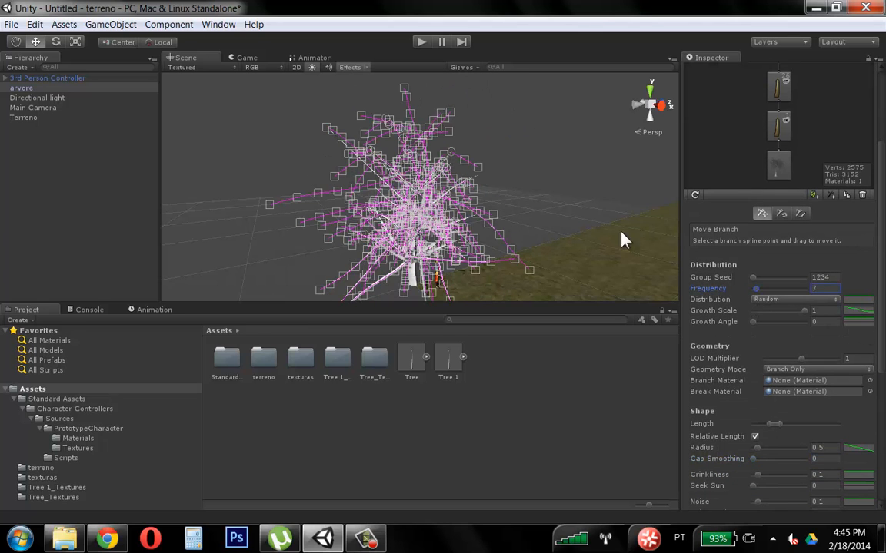
{"action": "mouse_move", "coordinate": [807, 312]}
{"action": "left_mouse_down"}
{"action": "mouse_move", "coordinate": [786, 312]}
{"action": "mouse_move", "coordinate": [821, 317]}
{"action": "left_mouse_up"}
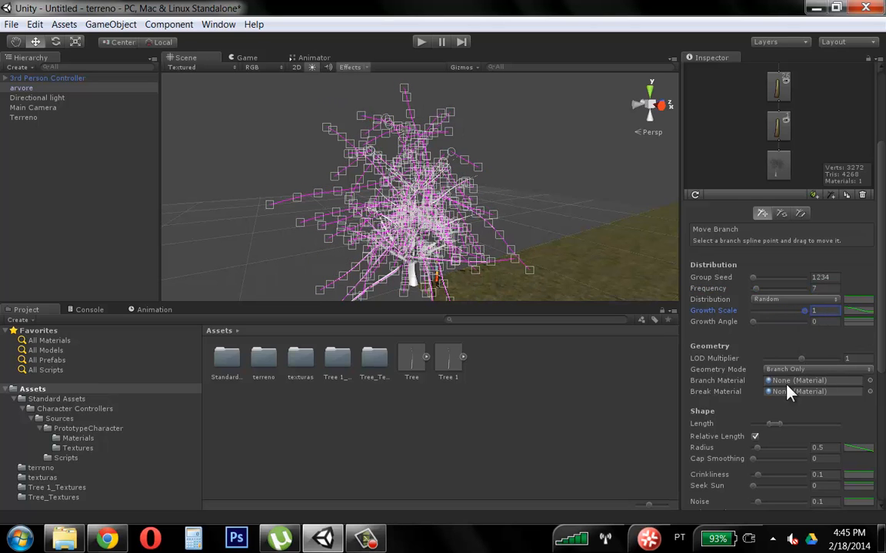
{"action": "left_click_drag", "start_coordinate": [775, 424], "coordinate": [759, 424]}
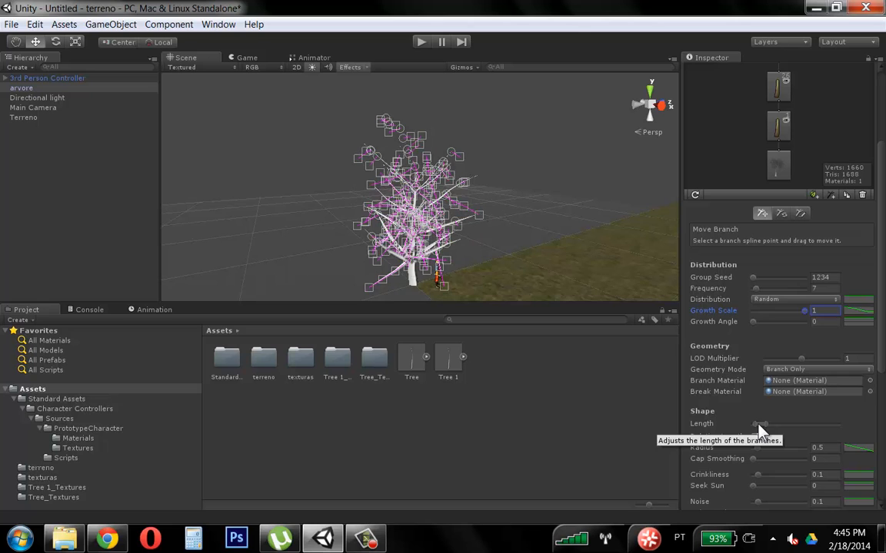
{"action": "left_click_drag", "start_coordinate": [752, 322], "coordinate": [780, 321]}
Examine the new small branches from several sides of the tree, undoing any accidental branch moves.
{"action": "left_click_drag", "start_coordinate": [384, 226], "coordinate": [554, 147], "text": "alt"}
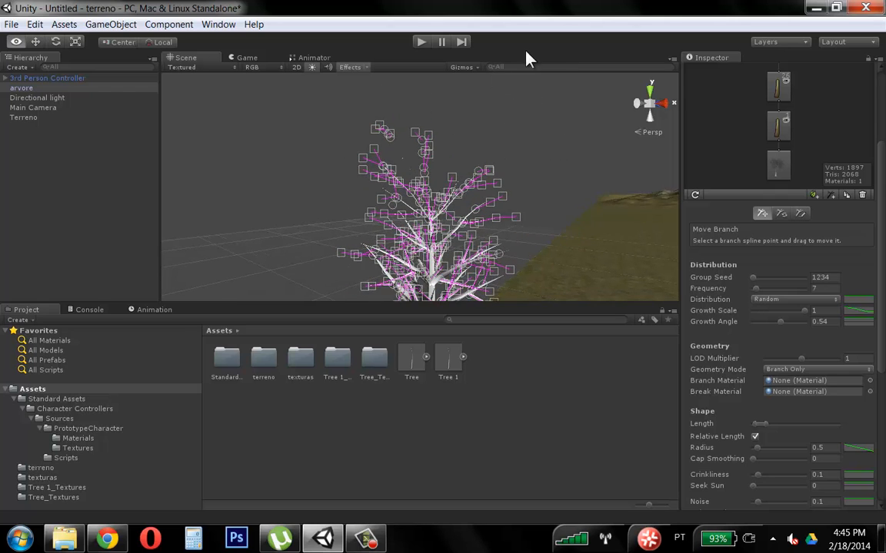
{"action": "left_click_drag", "start_coordinate": [427, 201], "coordinate": [491, 157], "text": "alt"}
{"action": "key", "text": "ctrl+z"}
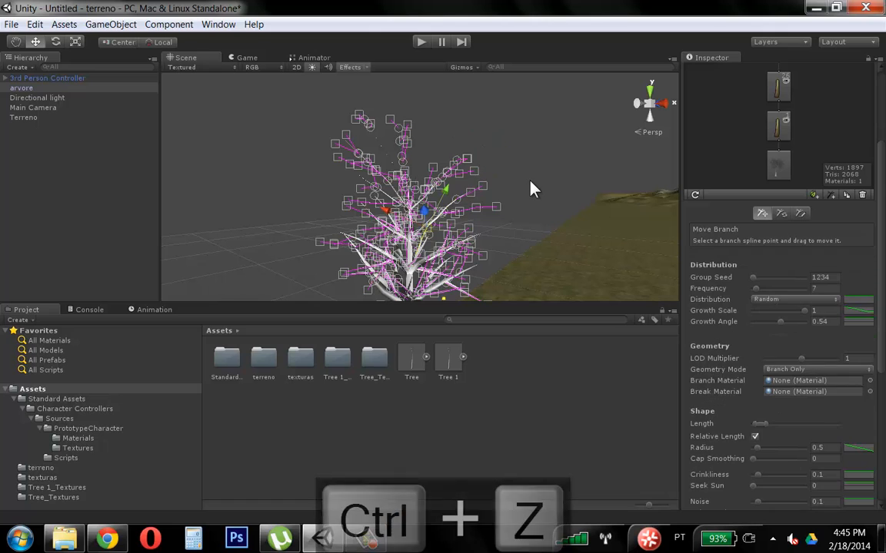
{"action": "key", "text": "f"}
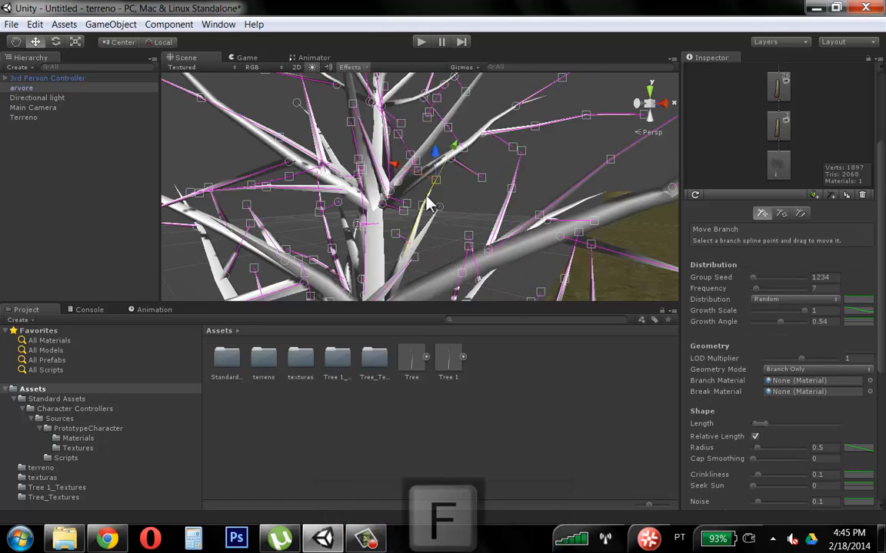
{"action": "right_click_drag", "start_coordinate": [427, 197], "coordinate": [291, 204], "text": "alt"}
{"action": "right_click_drag", "start_coordinate": [492, 179], "coordinate": [303, 201], "text": "alt"}
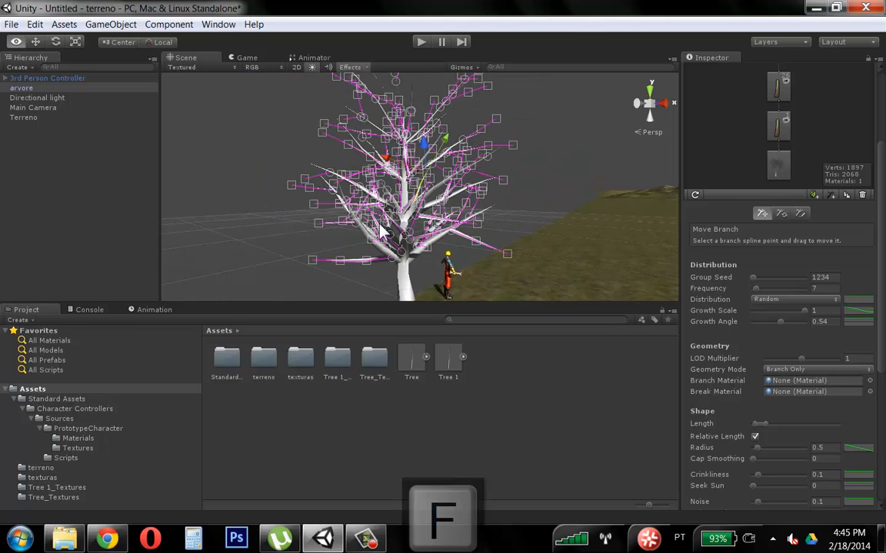
{"action": "left_click_drag", "start_coordinate": [381, 231], "coordinate": [317, 194]}
{"action": "key", "text": "ctrl+z"}
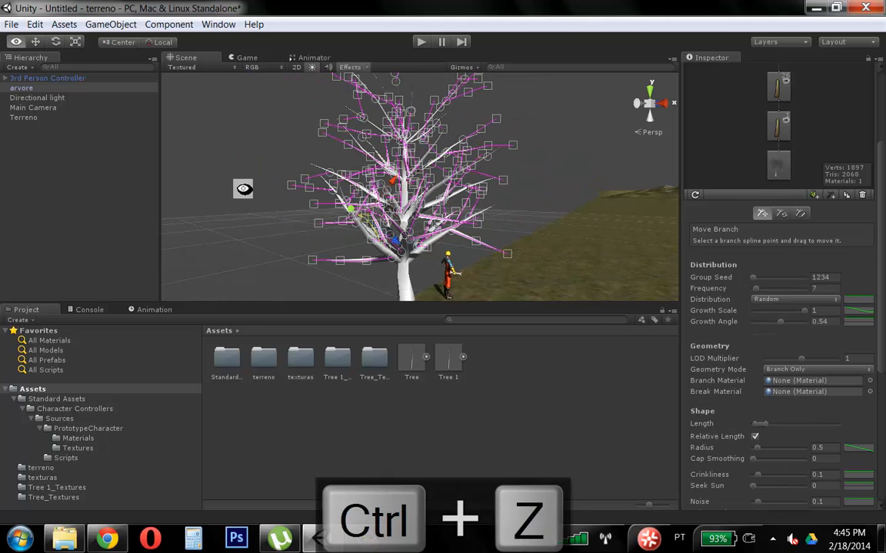
{"action": "left_click_drag", "start_coordinate": [244, 189], "coordinate": [568, 221], "text": "alt"}
{"action": "left_click", "coordinate": [588, 126]}
{"action": "left_click", "coordinate": [435, 237]}
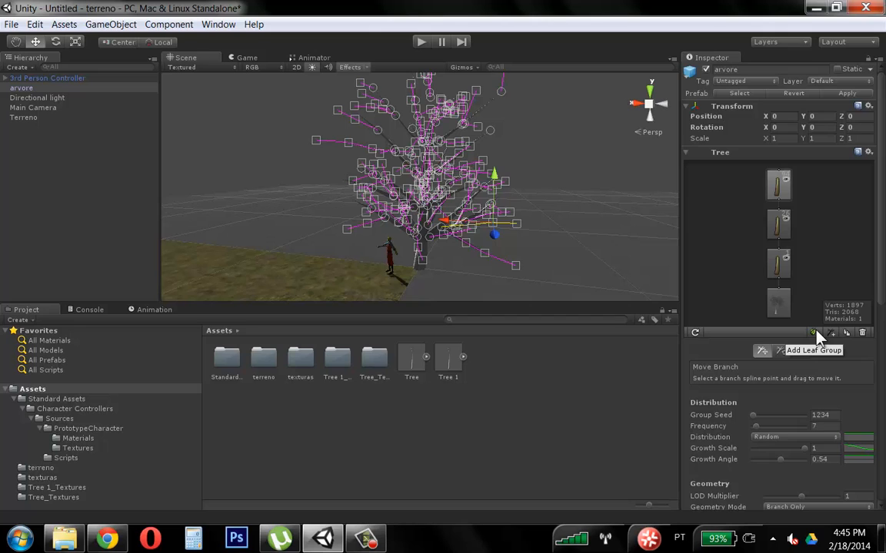
Add a leaf group to the newest branch group, set its Frequency to 7 and check the foliage around the tree.
{"action": "double_click", "coordinate": [778, 186]}
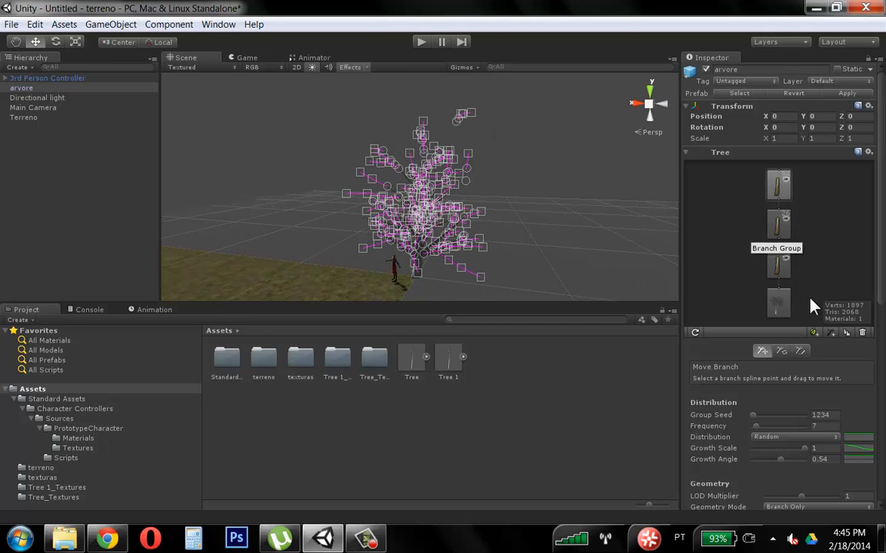
{"action": "left_click", "coordinate": [814, 334]}
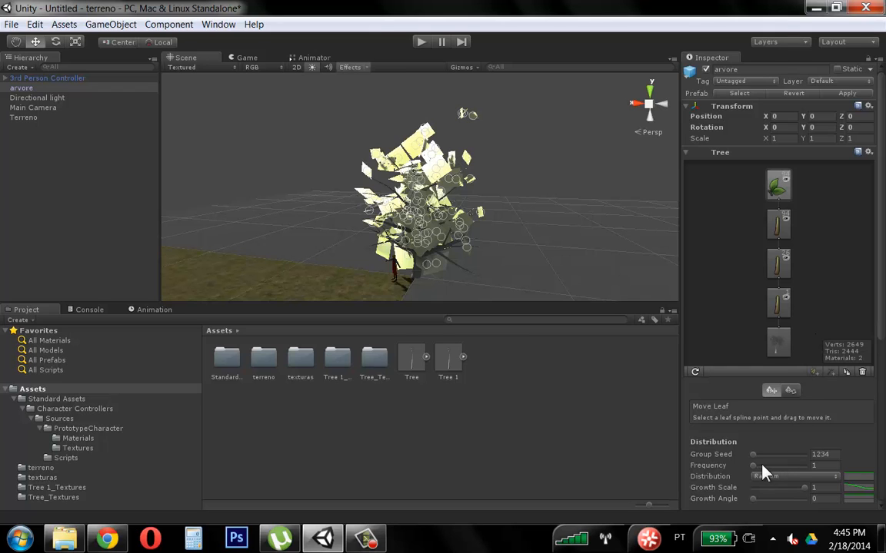
{"action": "left_click_drag", "start_coordinate": [758, 473], "coordinate": [758, 474]}
{"action": "left_click_drag", "start_coordinate": [542, 173], "coordinate": [562, 221], "text": "alt"}
{"action": "right_click_drag", "start_coordinate": [450, 231], "coordinate": [475, 224], "text": "alt"}
{"action": "left_click_drag", "start_coordinate": [477, 225], "coordinate": [287, 236], "text": "alt"}
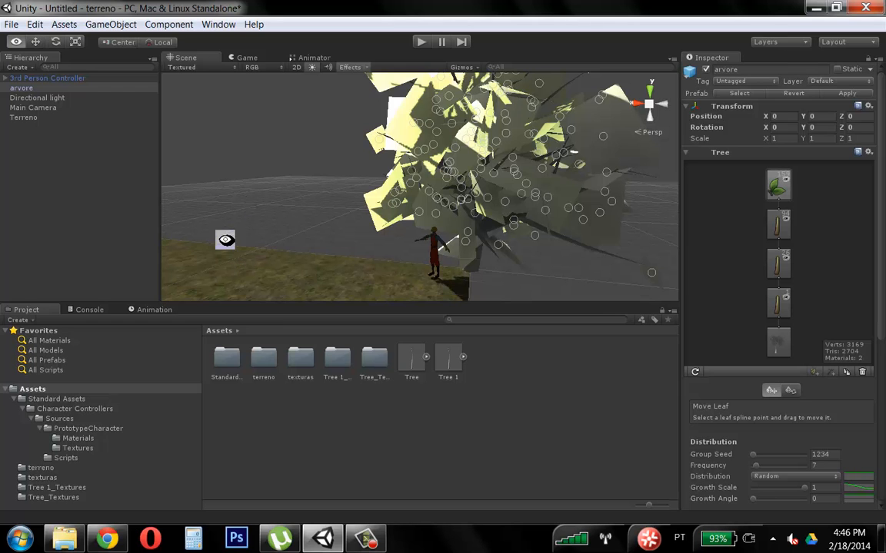
{"action": "left_click_drag", "start_coordinate": [225, 240], "coordinate": [632, 253], "text": "alt"}
Lower the minimum of the leaf group's Size range, keeping Growth Scale at 1, and check the smaller leaves on the tree.
{"action": "left_click", "coordinate": [584, 213]}
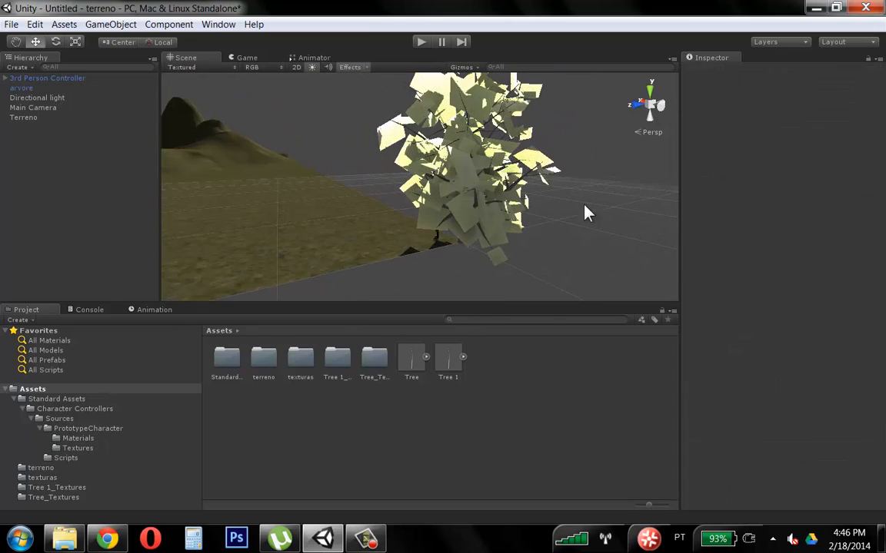
{"action": "left_click_drag", "start_coordinate": [584, 213], "coordinate": [492, 203], "text": "alt"}
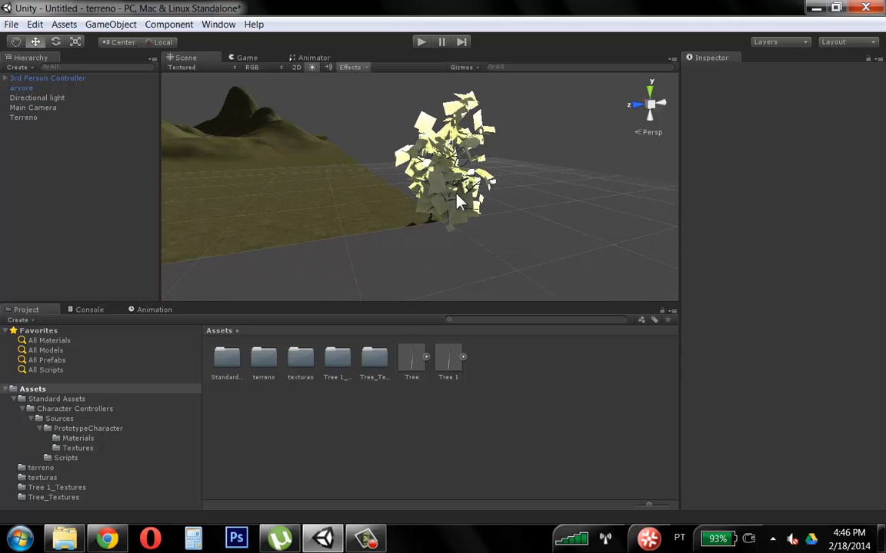
{"action": "left_click", "coordinate": [457, 201]}
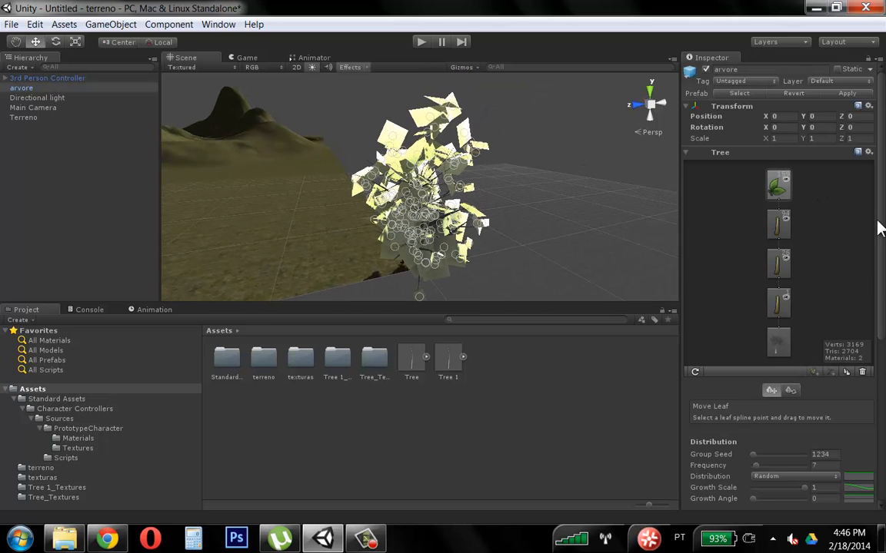
{"action": "left_click_drag", "start_coordinate": [880, 228], "coordinate": [864, 358]}
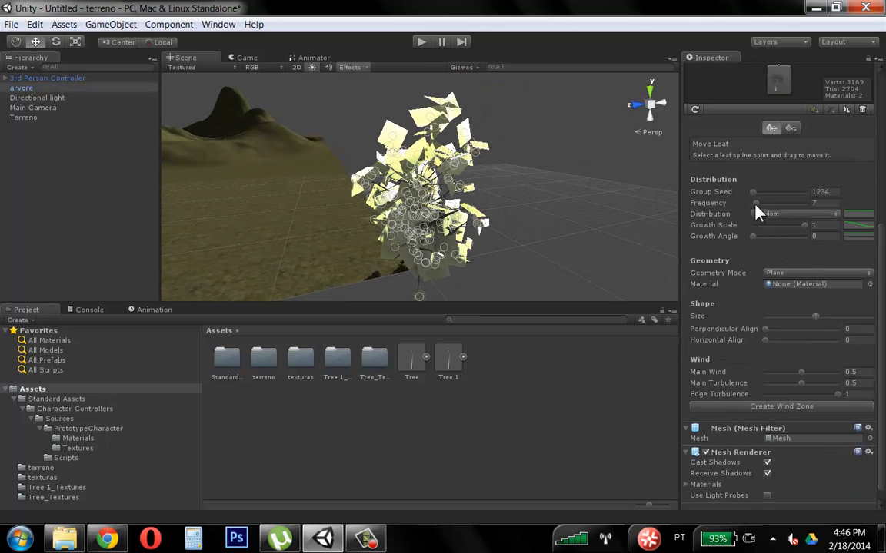
{"action": "left_click_drag", "start_coordinate": [731, 209], "coordinate": [842, 227]}
{"action": "left_click", "coordinate": [736, 193]}
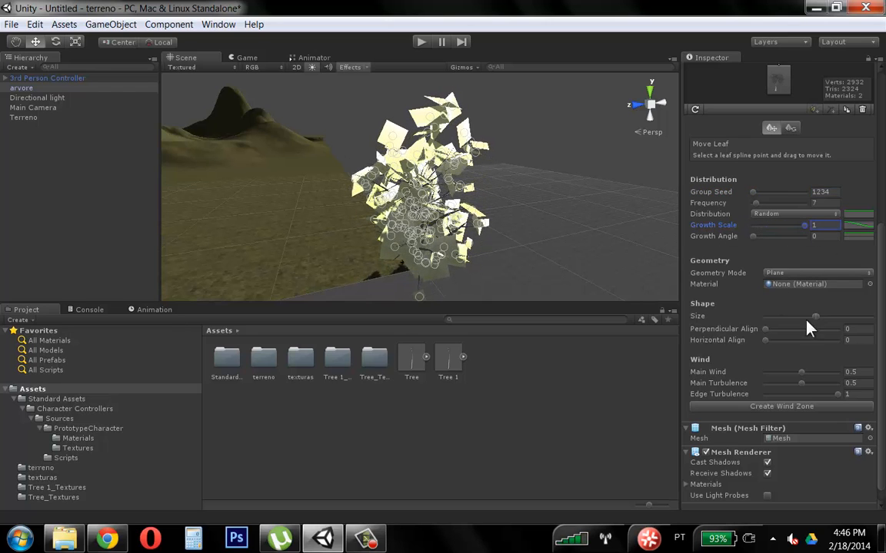
{"action": "left_click_drag", "start_coordinate": [814, 315], "coordinate": [797, 315]}
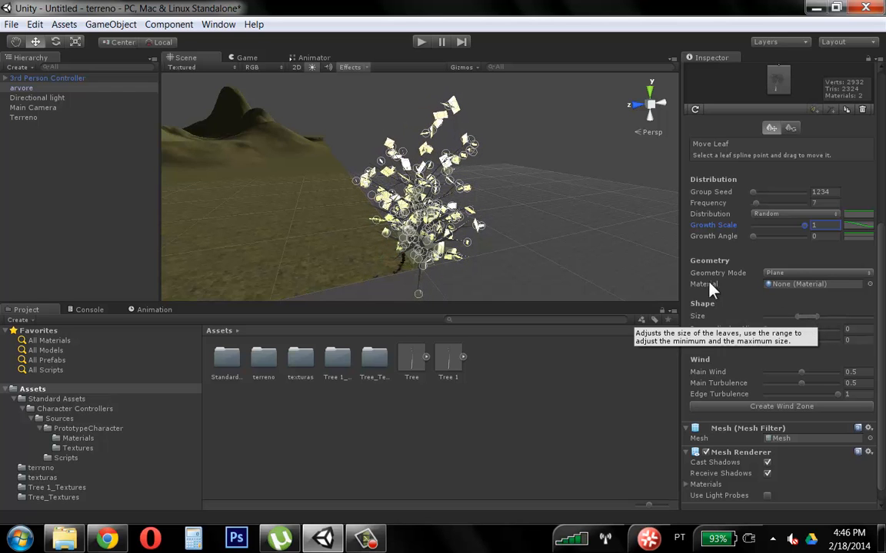
{"action": "left_click_drag", "start_coordinate": [538, 184], "coordinate": [500, 201], "text": "alt"}
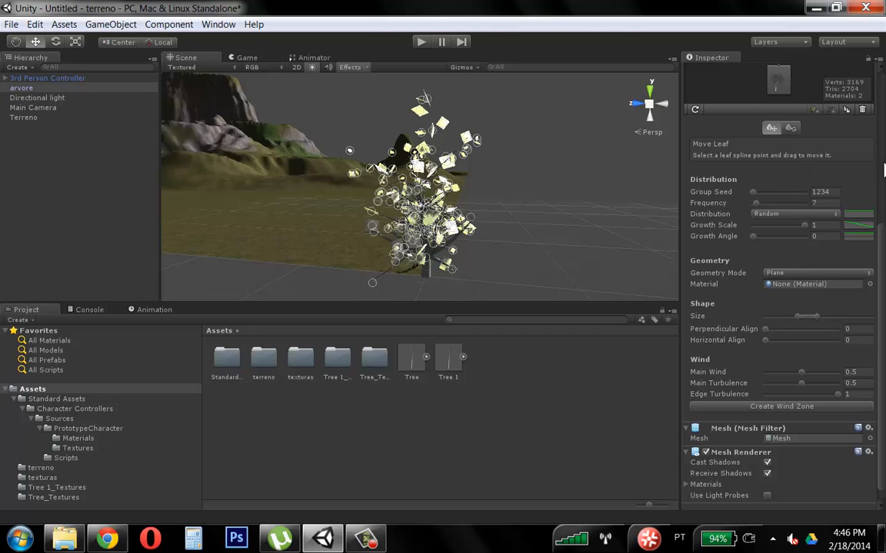
Select the Terreno terrain, activate its Place Trees tool and view the flat ground from above.
{"action": "scroll", "coordinate": [784, 176], "scroll_direction": "up", "scroll_amount": 5}
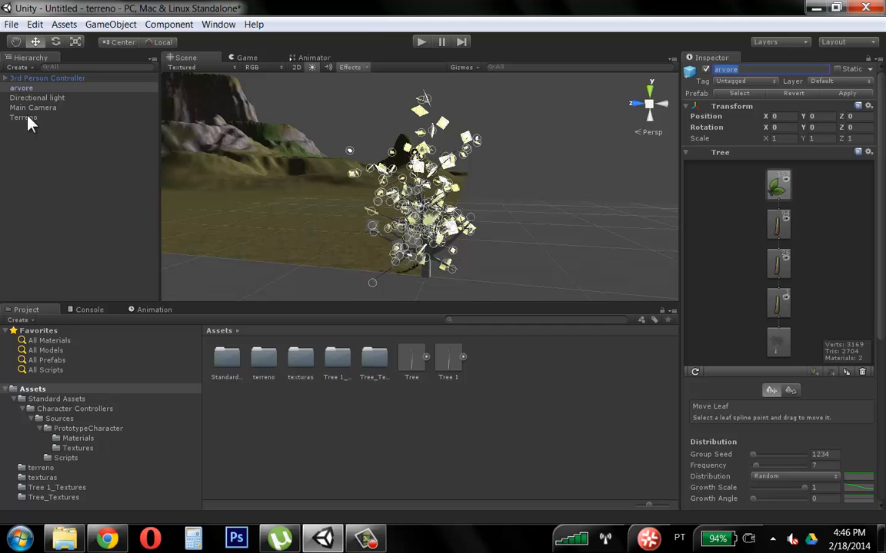
{"action": "left_click", "coordinate": [30, 89]}
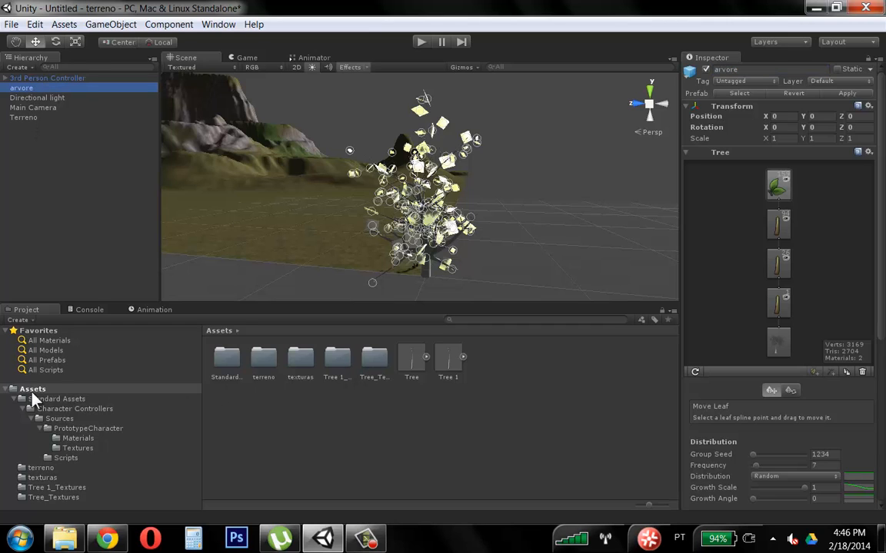
{"action": "left_click", "coordinate": [8, 389]}
{"action": "left_click", "coordinate": [271, 221]}
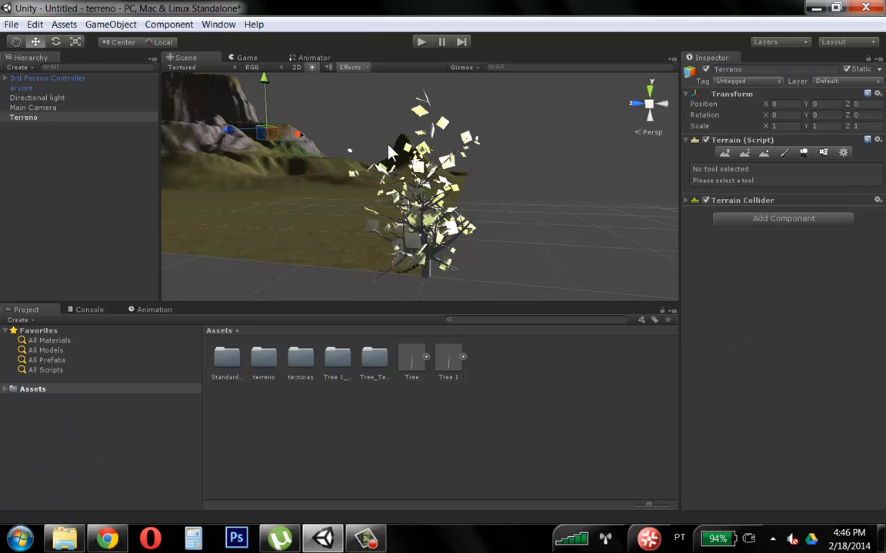
{"action": "left_click", "coordinate": [805, 151]}
{"action": "left_click_drag", "start_coordinate": [338, 117], "coordinate": [669, 174], "text": "alt"}
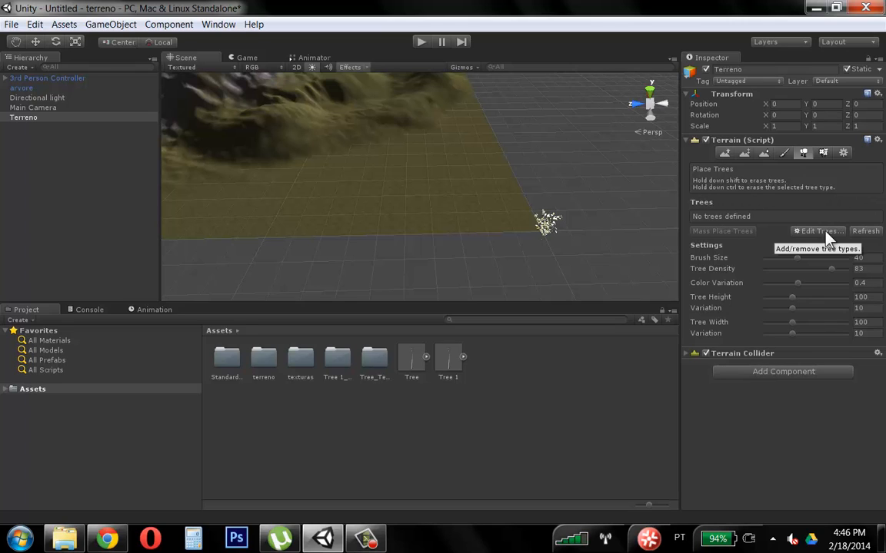
Add the Tree 1 prefab as a tree type for the terrain with Bend Factor 0.
{"action": "left_click", "coordinate": [827, 231]}
{"action": "left_click", "coordinate": [824, 240]}
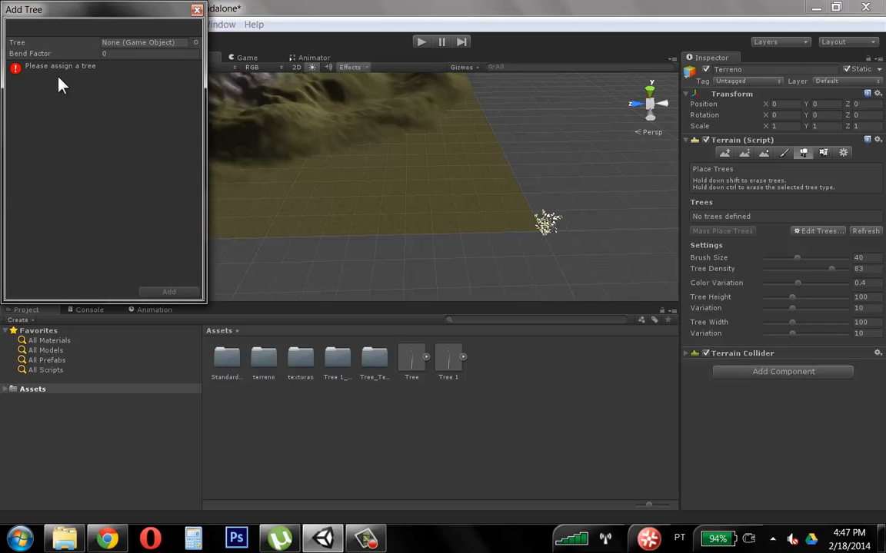
{"action": "left_click", "coordinate": [196, 43]}
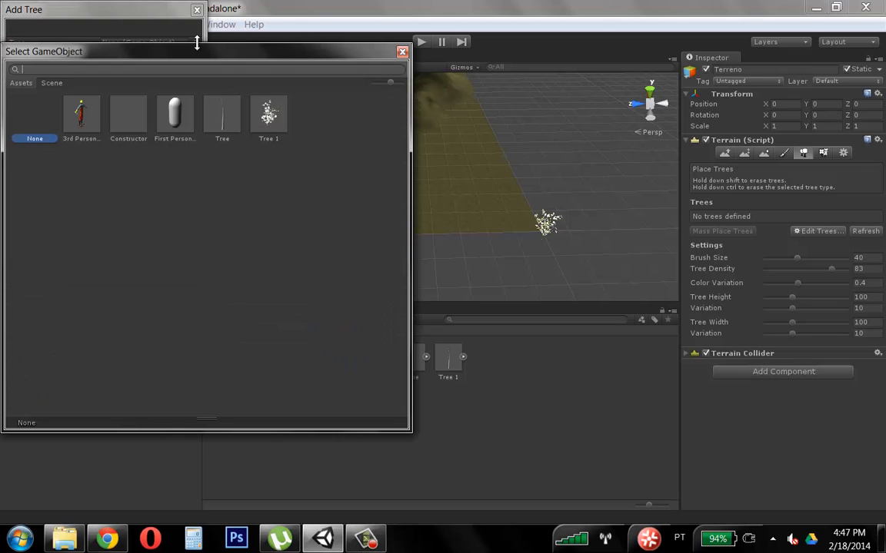
{"action": "left_click", "coordinate": [270, 114]}
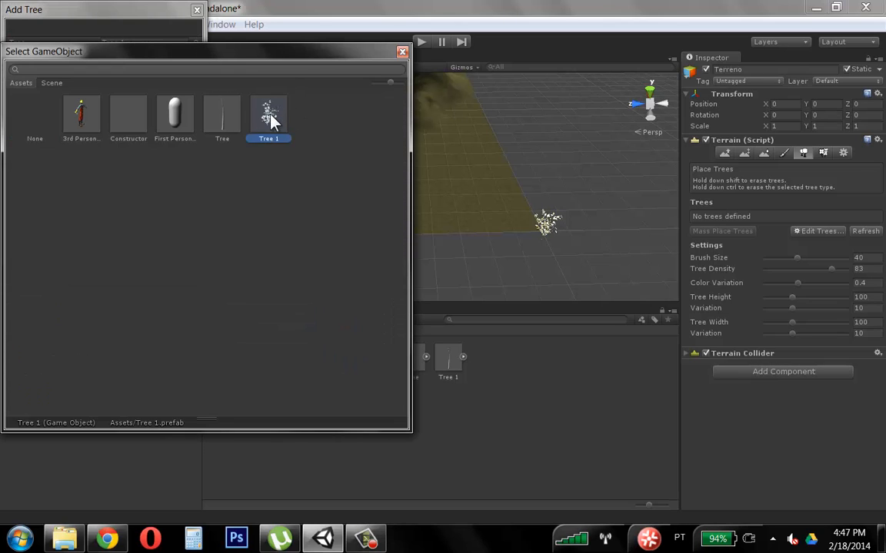
{"action": "double_click", "coordinate": [269, 117]}
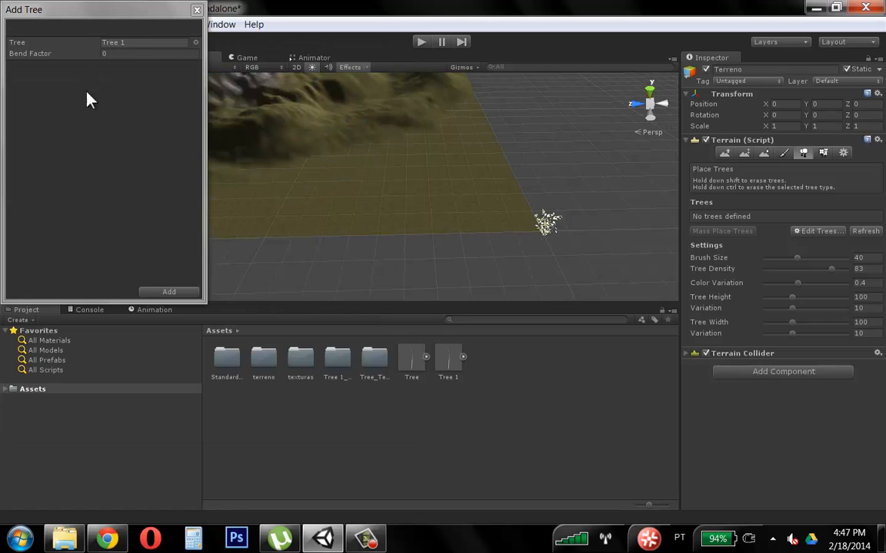
{"action": "left_click", "coordinate": [169, 292]}
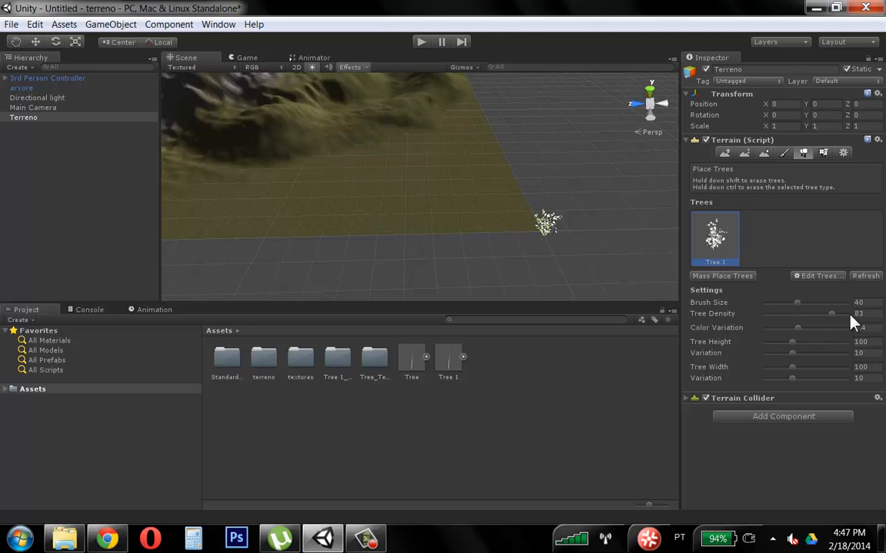
Set Brush Size to 15.9, test painting trees at a low Tree Density and at 97, then undo both patches.
{"action": "left_click_drag", "start_coordinate": [796, 305], "coordinate": [782, 307]}
{"action": "left_click_drag", "start_coordinate": [832, 314], "coordinate": [780, 315]}
{"action": "mouse_move", "coordinate": [434, 148]}
{"action": "left_mouse_down"}
{"action": "mouse_move", "coordinate": [464, 142]}
{"action": "mouse_move", "coordinate": [391, 162]}
{"action": "mouse_move", "coordinate": [405, 204]}
{"action": "mouse_move", "coordinate": [399, 196]}
{"action": "left_mouse_up"}
{"action": "left_click_drag", "start_coordinate": [789, 315], "coordinate": [836, 318]}
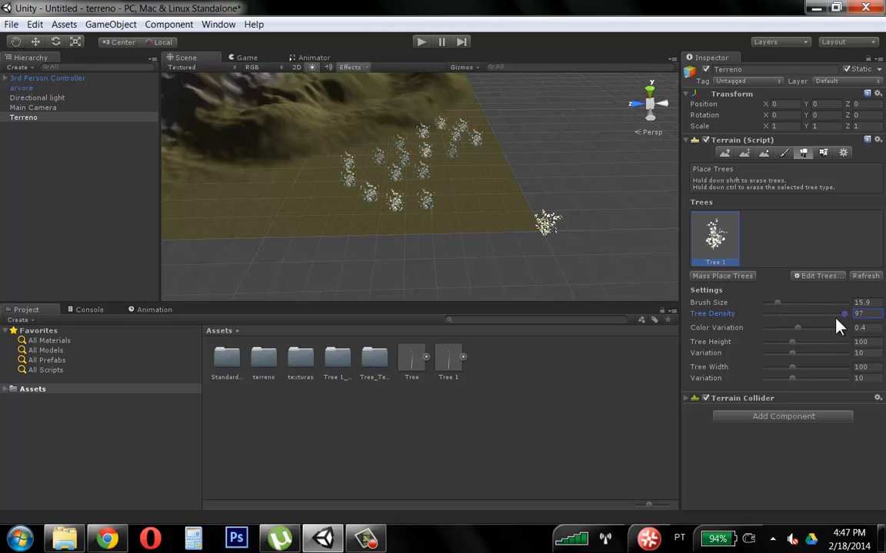
{"action": "mouse_move", "coordinate": [498, 146]}
{"action": "left_mouse_down"}
{"action": "mouse_move", "coordinate": [474, 196]}
{"action": "mouse_move", "coordinate": [455, 295]}
{"action": "left_mouse_up"}
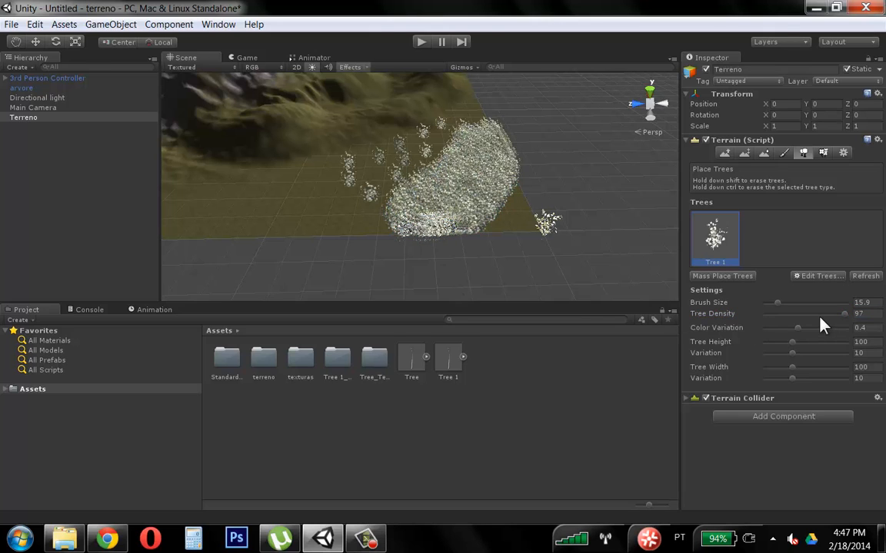
{"action": "key", "text": "ctrl+z"}
{"action": "key", "text": "ctrl+z"}
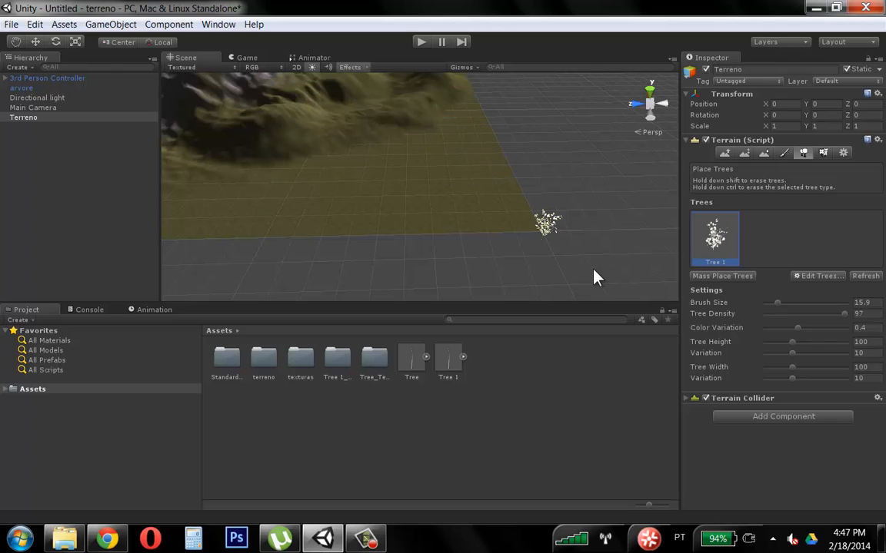
Set Color Variation to 0.814, try painting a dense patch of trees on the flat ground, then undo it.
{"action": "left_click_drag", "start_coordinate": [798, 327], "coordinate": [831, 327]}
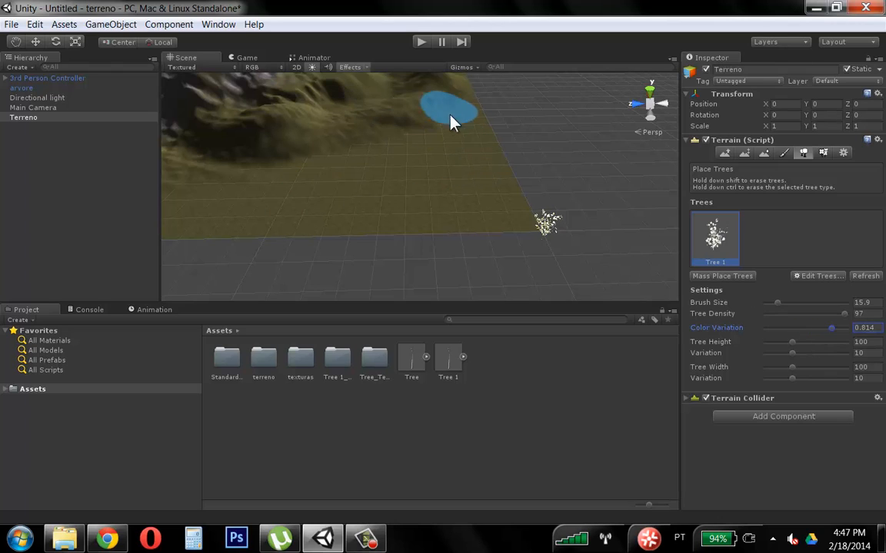
{"action": "left_click", "coordinate": [465, 150]}
{"action": "mouse_move", "coordinate": [465, 149]}
{"action": "left_mouse_down"}
{"action": "mouse_move", "coordinate": [376, 177]}
{"action": "mouse_move", "coordinate": [417, 203]}
{"action": "mouse_move", "coordinate": [408, 215]}
{"action": "mouse_move", "coordinate": [315, 220]}
{"action": "left_mouse_up"}
{"action": "mouse_move", "coordinate": [395, 246]}
{"action": "left_mouse_down", "text": "alt"}
{"action": "mouse_move", "coordinate": [443, 245]}
{"action": "mouse_move", "coordinate": [443, 223]}
{"action": "mouse_move", "coordinate": [419, 209]}
{"action": "left_mouse_up", "text": "alt"}
{"action": "key", "text": "ctrl+z"}
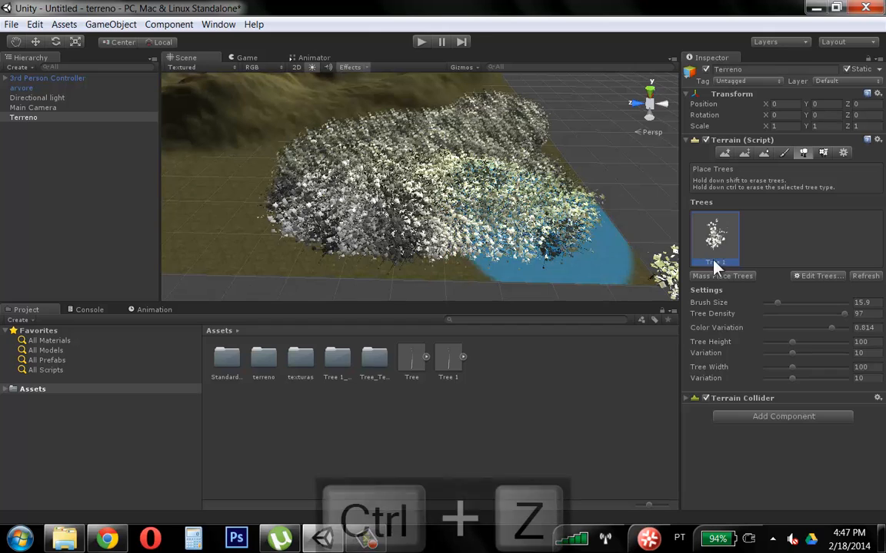
{"action": "key", "text": "ctrl+z"}
Test painting trees at Tree Density 28, with Tree Height 159 and height Variation 22, then undo all the patches.
{"action": "left_click_drag", "start_coordinate": [837, 315], "coordinate": [783, 319]}
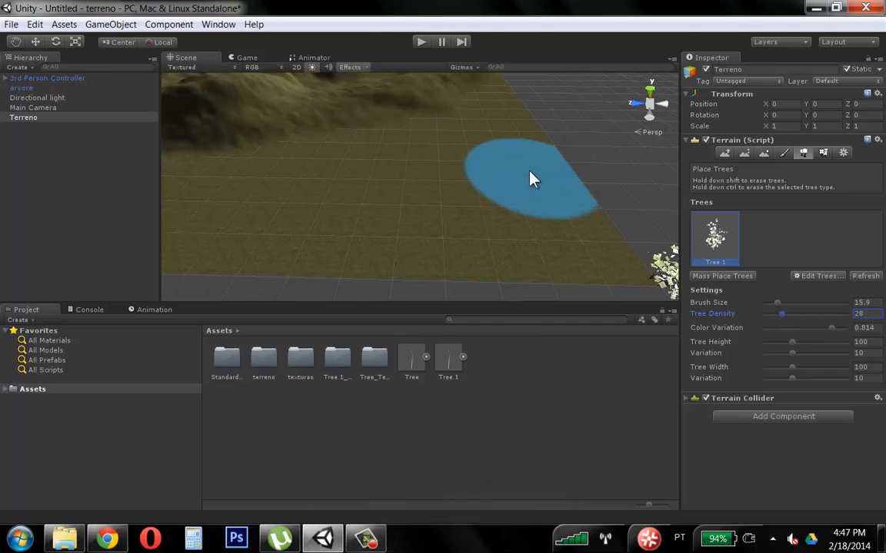
{"action": "mouse_move", "coordinate": [468, 134]}
{"action": "left_mouse_down"}
{"action": "mouse_move", "coordinate": [395, 173]}
{"action": "mouse_move", "coordinate": [488, 211]}
{"action": "mouse_move", "coordinate": [436, 157]}
{"action": "left_mouse_up"}
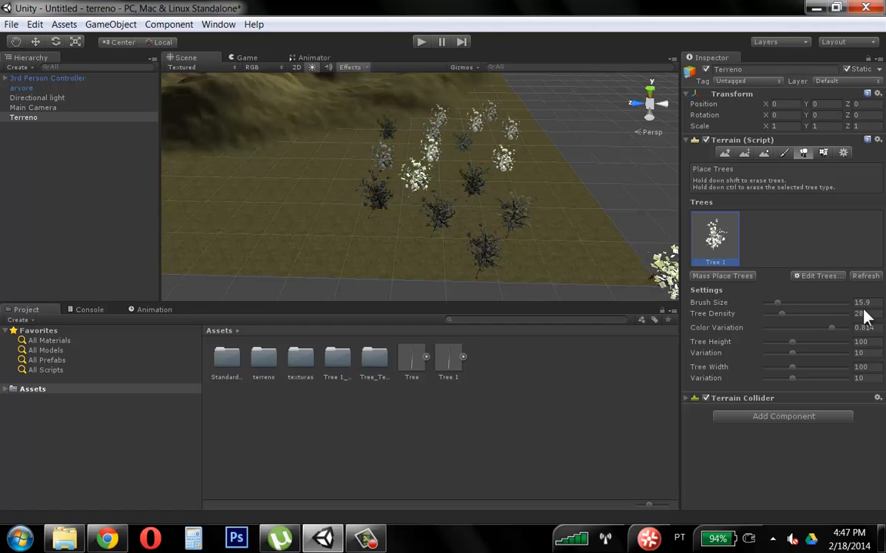
{"action": "mouse_move", "coordinate": [793, 342]}
{"action": "left_mouse_down"}
{"action": "mouse_move", "coordinate": [796, 350]}
{"action": "mouse_move", "coordinate": [824, 342]}
{"action": "left_mouse_up"}
{"action": "mouse_move", "coordinate": [322, 163]}
{"action": "left_mouse_down"}
{"action": "mouse_move", "coordinate": [283, 183]}
{"action": "mouse_move", "coordinate": [332, 229]}
{"action": "mouse_move", "coordinate": [405, 245]}
{"action": "mouse_move", "coordinate": [544, 227]}
{"action": "left_mouse_up"}
{"action": "left_click_drag", "start_coordinate": [793, 352], "coordinate": [827, 353]}
{"action": "left_click", "coordinate": [522, 190]}
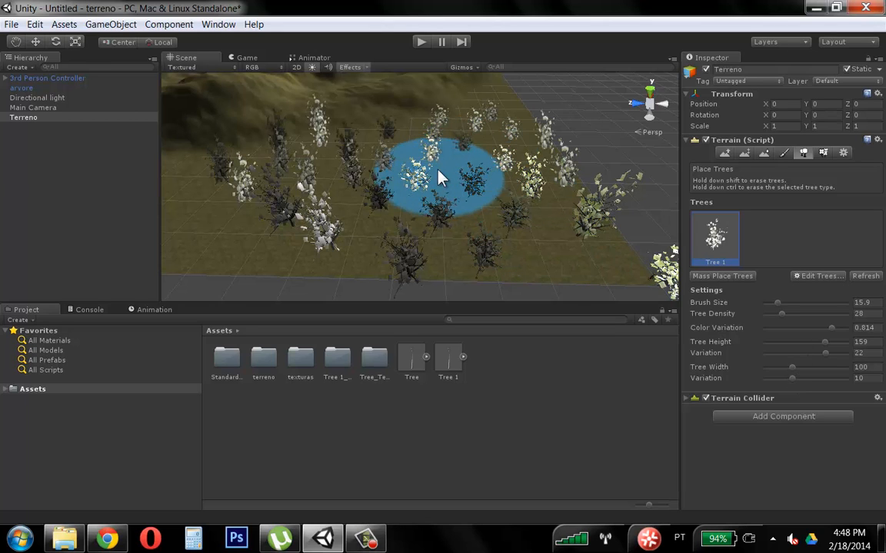
{"action": "key", "text": "ctrl+z"}
{"action": "key", "text": "ctrl+z"}
{"action": "key", "text": "ctrl+z"}
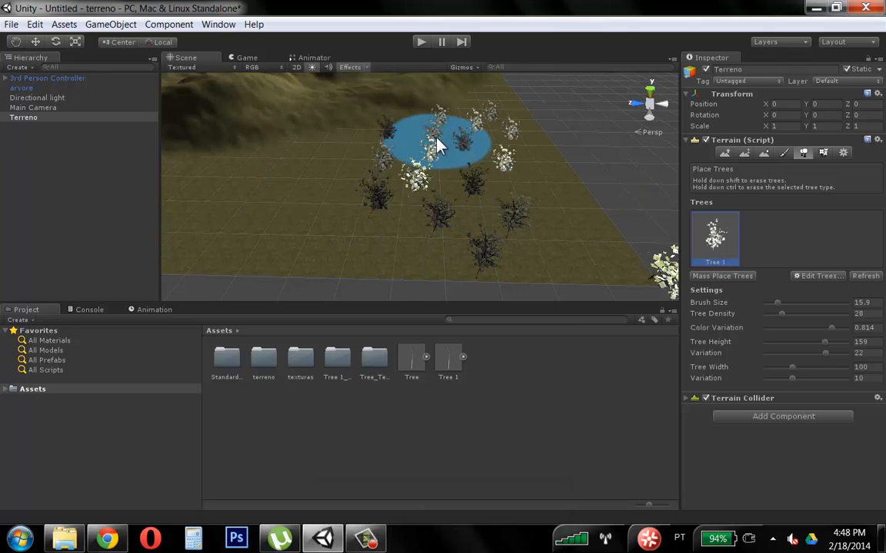
{"action": "key", "text": "ctrl+z"}
Set Tree Density to 42, mass place 10000 trees over the whole terrain and inspect the coverage around the mountain.
{"action": "mouse_move", "coordinate": [468, 136]}
{"action": "left_mouse_down", "text": "alt"}
{"action": "mouse_move", "coordinate": [382, 164]}
{"action": "mouse_move", "coordinate": [422, 204]}
{"action": "mouse_move", "coordinate": [460, 92]}
{"action": "mouse_move", "coordinate": [307, 191]}
{"action": "mouse_move", "coordinate": [428, 193]}
{"action": "left_mouse_up", "text": "alt"}
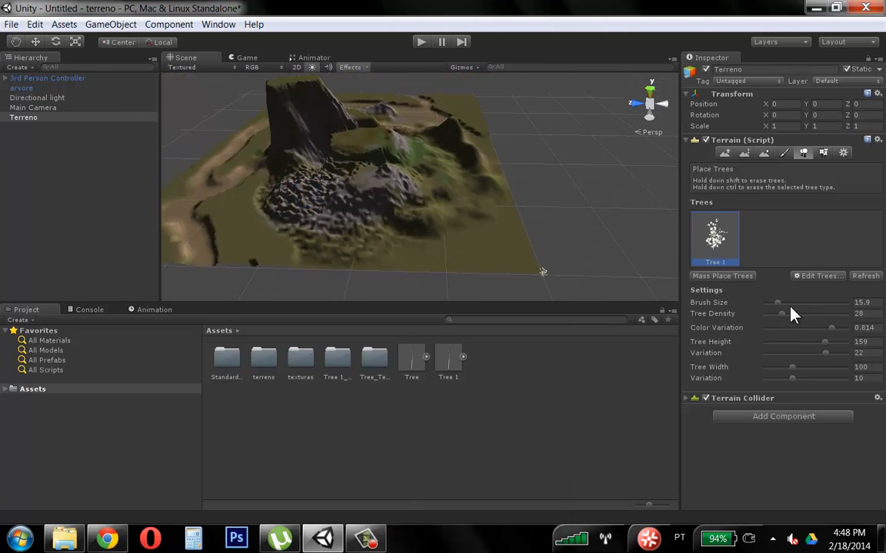
{"action": "left_click_drag", "start_coordinate": [788, 321], "coordinate": [797, 324]}
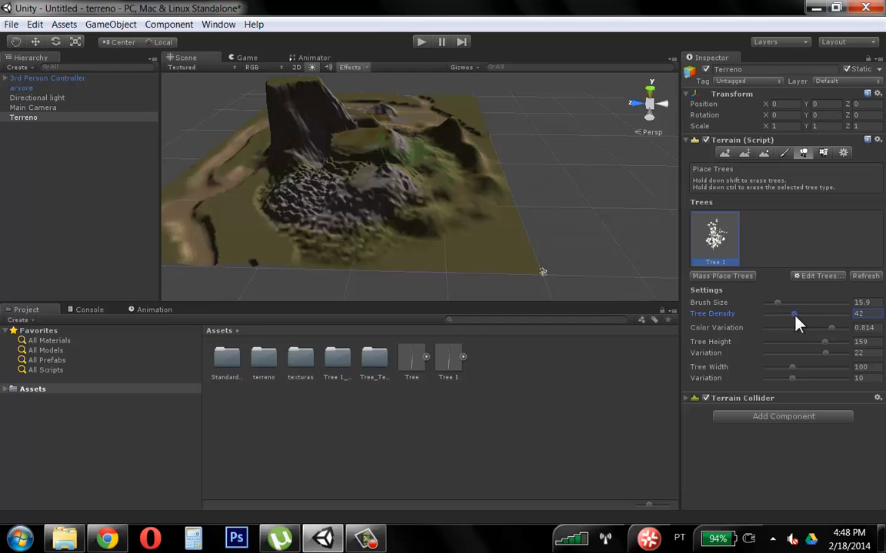
{"action": "left_click", "coordinate": [738, 280]}
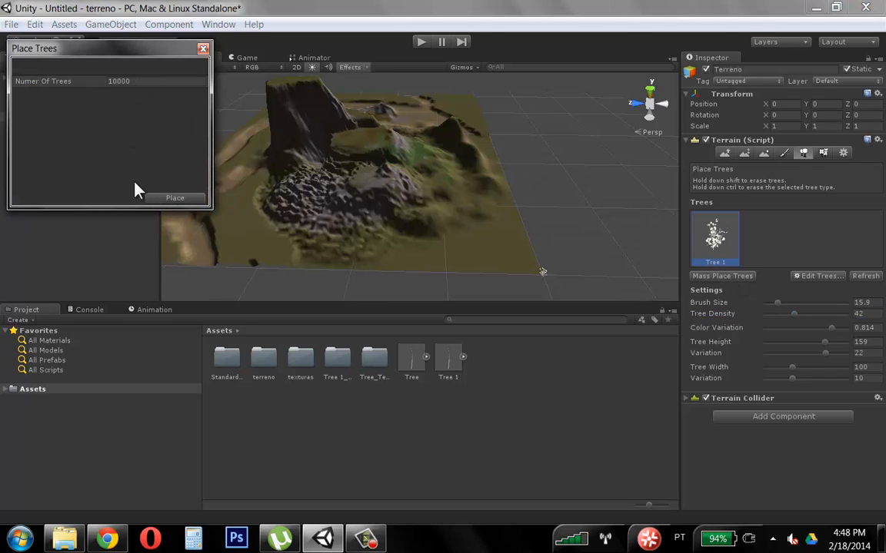
{"action": "left_click", "coordinate": [167, 202]}
{"action": "left_click_drag", "start_coordinate": [322, 190], "coordinate": [453, 211], "text": "alt"}
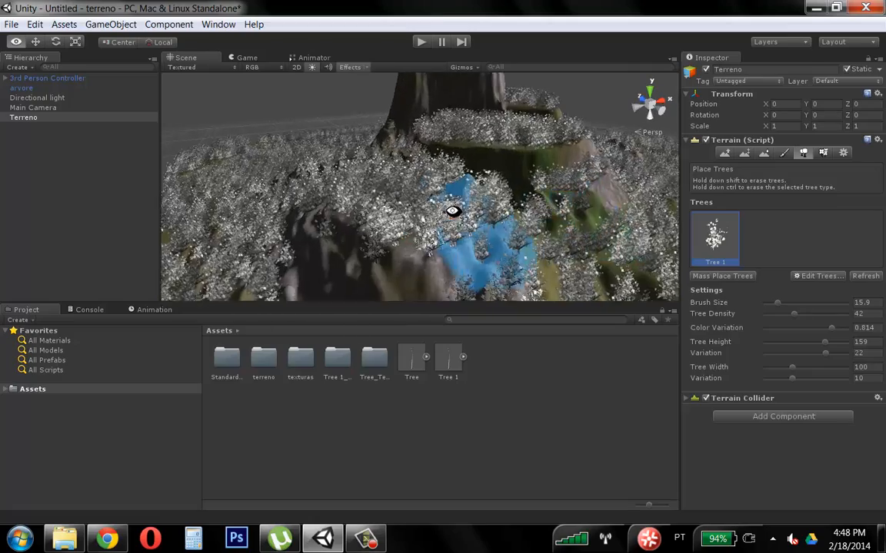
{"action": "right_click_drag", "start_coordinate": [453, 212], "coordinate": [402, 215], "text": "alt"}
{"action": "left_click_drag", "start_coordinate": [402, 215], "coordinate": [472, 208], "text": "alt"}
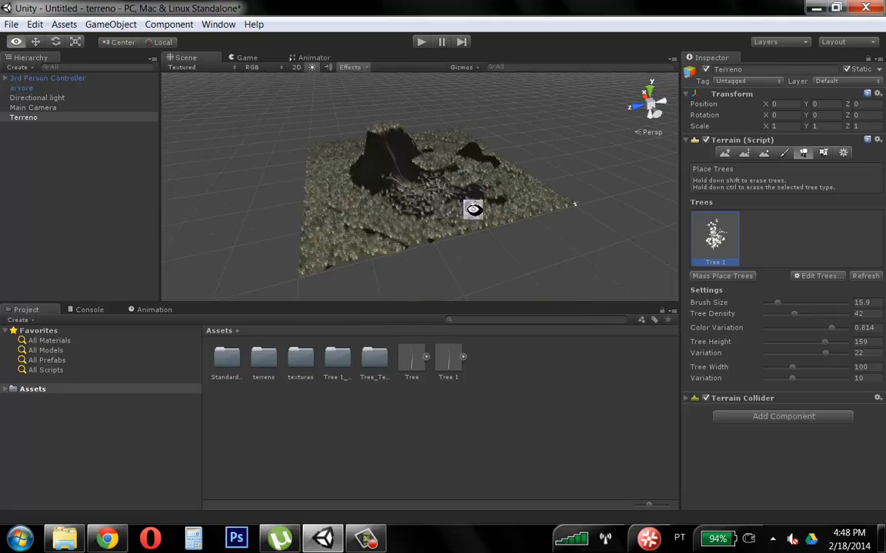
{"action": "right_click_drag", "start_coordinate": [217, 203], "coordinate": [407, 200], "text": "alt"}
{"action": "left_click_drag", "start_coordinate": [407, 200], "coordinate": [460, 200], "text": "alt"}
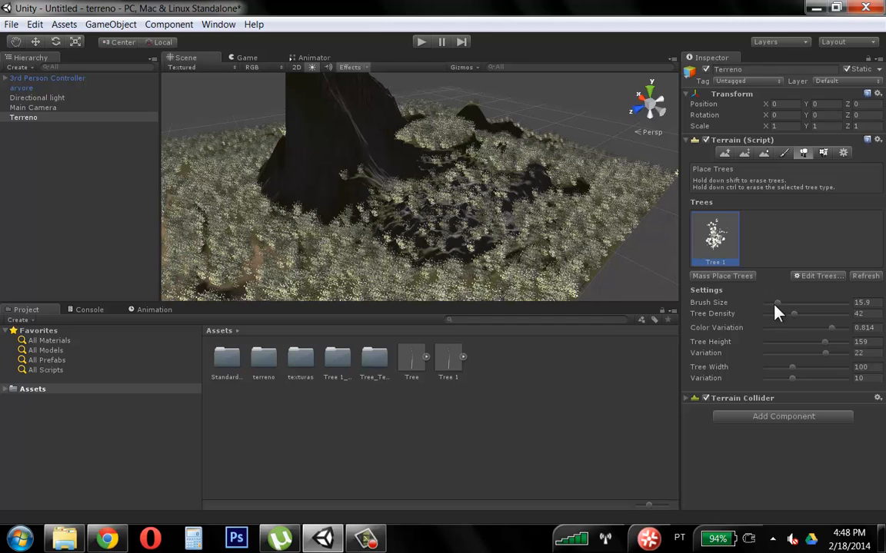
Set Brush Size to 12.9 and mass place 0 trees to clear the terrain.
{"action": "left_click_drag", "start_coordinate": [777, 303], "coordinate": [775, 306]}
{"action": "left_click", "coordinate": [726, 276]}
{"action": "left_click", "coordinate": [150, 82]}
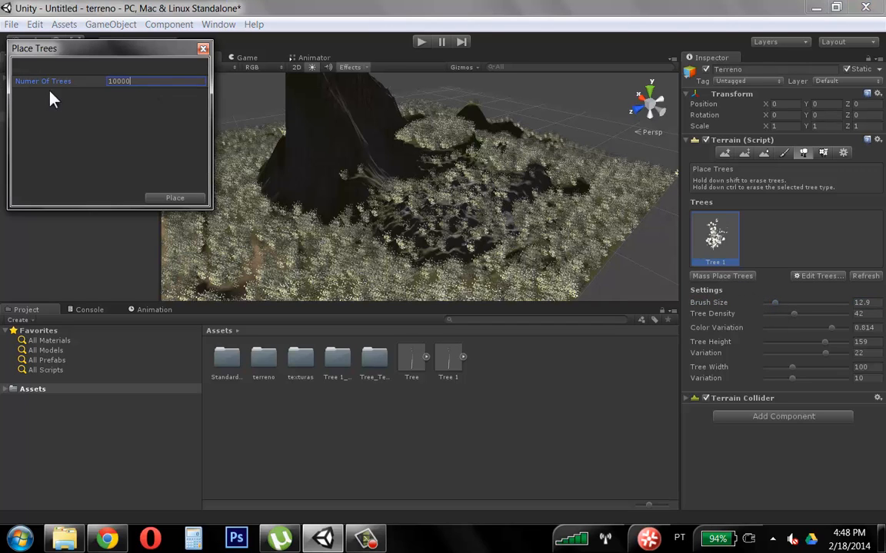
{"action": "double_click", "coordinate": [123, 82]}
{"action": "type", "text": "0"}
{"action": "left_click", "coordinate": [179, 199]}
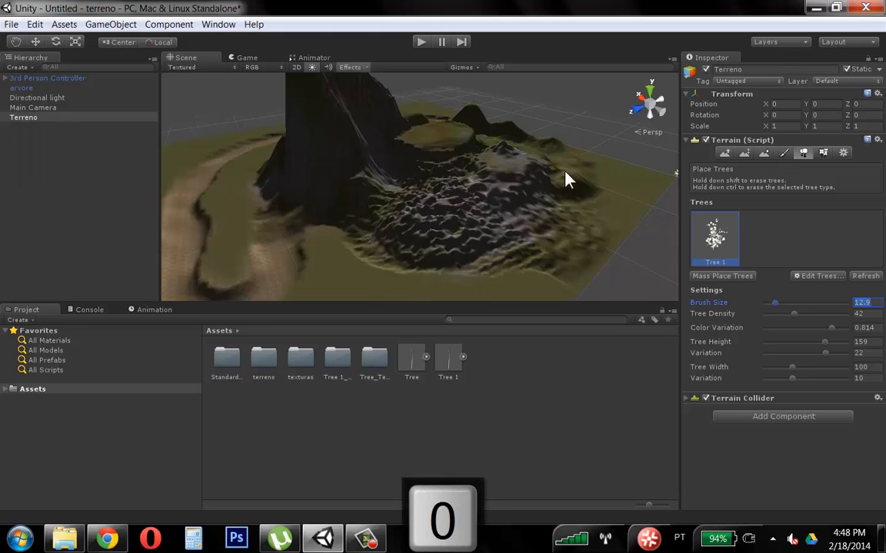
Paint trees on the rocky slope and across the raised plateau beside the mountain.
{"action": "left_click_drag", "start_coordinate": [516, 227], "coordinate": [154, 223], "text": "alt"}
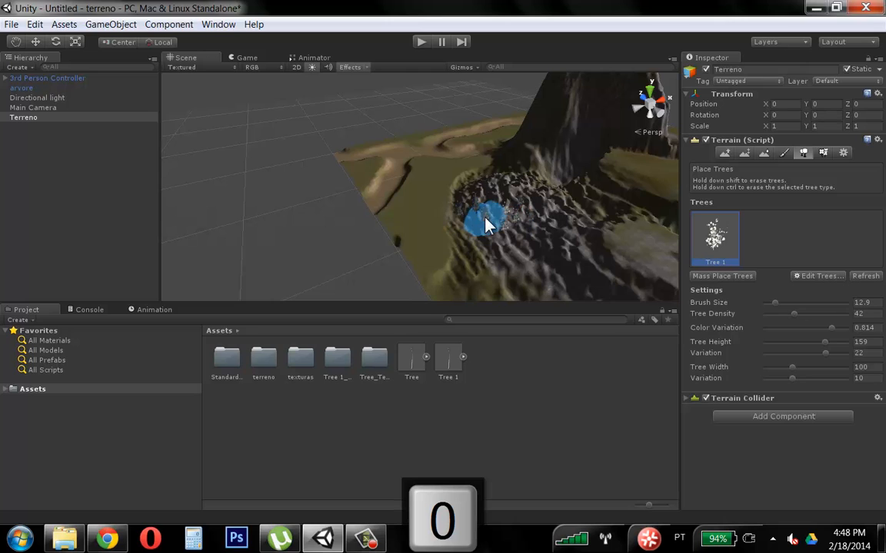
{"action": "key", "text": "super"}
{"action": "left_click_drag", "start_coordinate": [522, 218], "coordinate": [453, 196], "text": "alt"}
{"action": "left_click", "coordinate": [390, 160]}
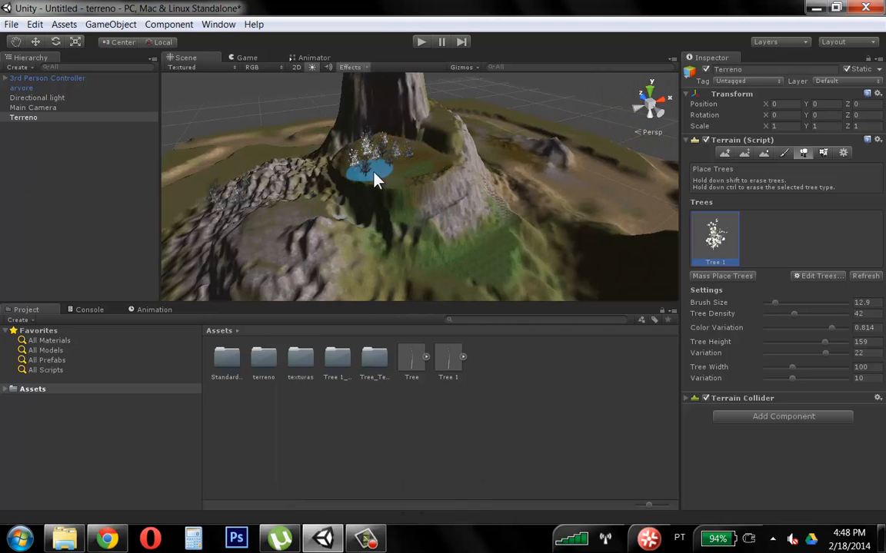
{"action": "mouse_move", "coordinate": [374, 179]}
{"action": "left_mouse_down"}
{"action": "mouse_move", "coordinate": [425, 163]}
{"action": "mouse_move", "coordinate": [372, 145]}
{"action": "mouse_move", "coordinate": [373, 184]}
{"action": "mouse_move", "coordinate": [407, 183]}
{"action": "left_mouse_up"}
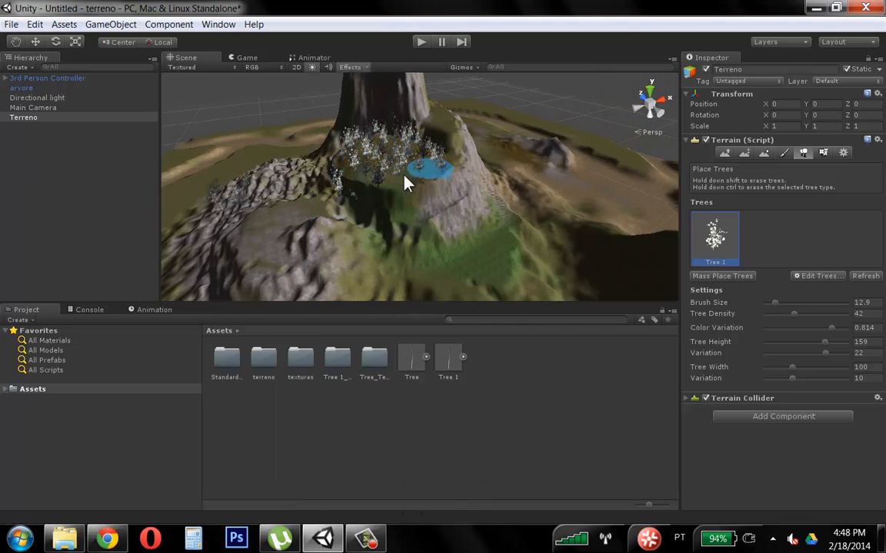
Paint trees on the grassy ground around the small rock mound, between the mountain and the sandy path.
{"action": "left_click_drag", "start_coordinate": [352, 163], "coordinate": [306, 188], "text": "alt"}
{"action": "right_click_drag", "start_coordinate": [307, 188], "coordinate": [638, 154], "text": "alt"}
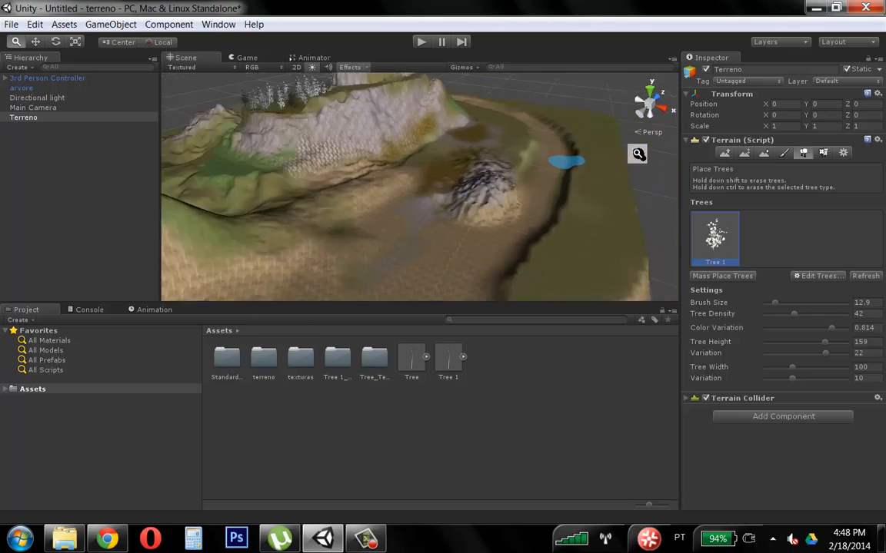
{"action": "left_click_drag", "start_coordinate": [638, 154], "coordinate": [524, 163], "text": "alt"}
{"action": "mouse_move", "coordinate": [578, 144]}
{"action": "left_mouse_down"}
{"action": "mouse_move", "coordinate": [552, 169]}
{"action": "mouse_move", "coordinate": [511, 142]}
{"action": "mouse_move", "coordinate": [399, 160]}
{"action": "mouse_move", "coordinate": [429, 170]}
{"action": "left_mouse_up"}
{"action": "mouse_move", "coordinate": [470, 210]}
{"action": "left_mouse_down"}
{"action": "mouse_move", "coordinate": [571, 139]}
{"action": "mouse_move", "coordinate": [530, 152]}
{"action": "left_mouse_up"}
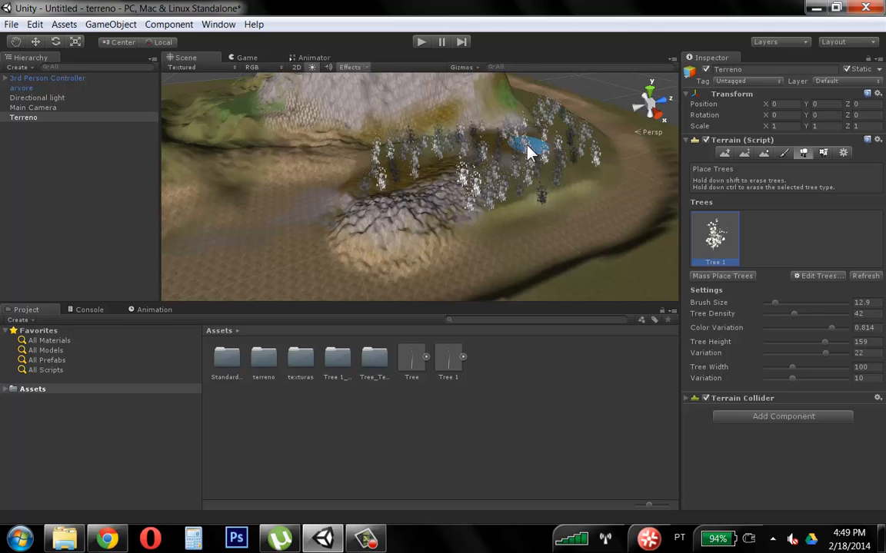
Paint trees on the flat ground outside the sandy path, along its outer edge and across the terrain's corner.
{"action": "mouse_move", "coordinate": [623, 144]}
{"action": "left_mouse_down", "text": "alt"}
{"action": "mouse_move", "coordinate": [379, 148]}
{"action": "mouse_move", "coordinate": [568, 184]}
{"action": "left_mouse_up", "text": "alt"}
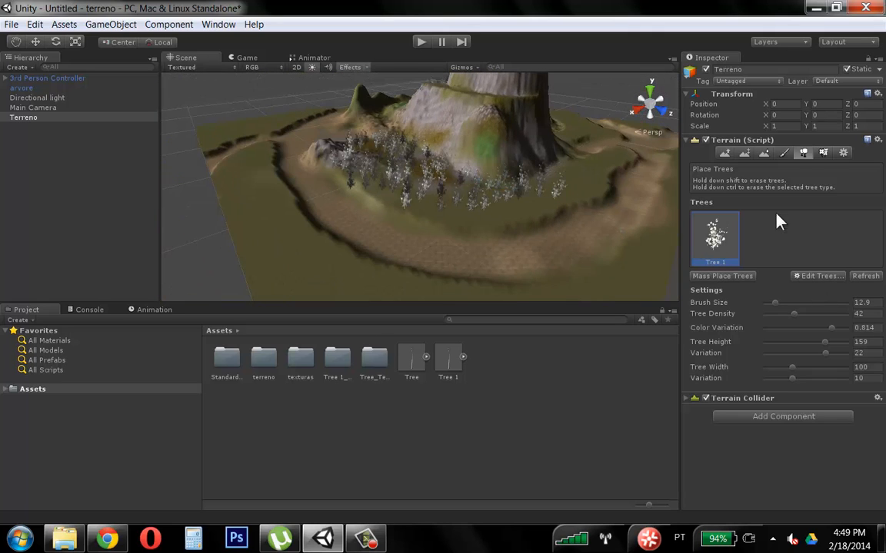
{"action": "left_click", "coordinate": [783, 240]}
{"action": "mouse_move", "coordinate": [439, 246]}
{"action": "left_mouse_down", "text": "alt"}
{"action": "mouse_move", "coordinate": [454, 224]}
{"action": "mouse_move", "coordinate": [451, 197]}
{"action": "mouse_move", "coordinate": [430, 176]}
{"action": "mouse_move", "coordinate": [518, 174]}
{"action": "mouse_move", "coordinate": [310, 193]}
{"action": "mouse_move", "coordinate": [524, 176]}
{"action": "mouse_move", "coordinate": [557, 163]}
{"action": "left_mouse_up", "text": "alt"}
{"action": "scroll", "coordinate": [399, 222], "scroll_direction": "down", "scroll_amount": 5}
{"action": "left_click_drag", "start_coordinate": [399, 222], "coordinate": [437, 225], "text": "alt"}
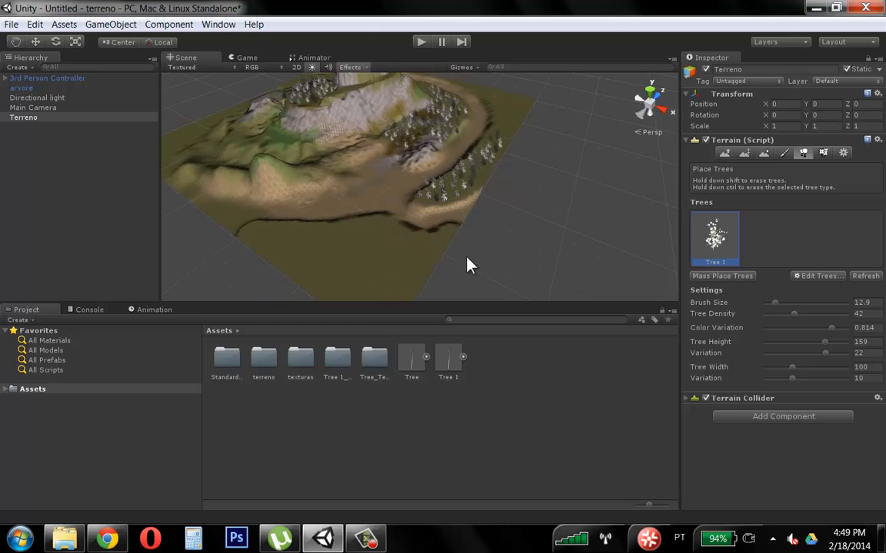
{"action": "mouse_move", "coordinate": [469, 265]}
{"action": "left_mouse_down"}
{"action": "mouse_move", "coordinate": [431, 247]}
{"action": "mouse_move", "coordinate": [300, 237]}
{"action": "mouse_move", "coordinate": [291, 257]}
{"action": "mouse_move", "coordinate": [401, 270]}
{"action": "mouse_move", "coordinate": [395, 239]}
{"action": "mouse_move", "coordinate": [279, 259]}
{"action": "mouse_move", "coordinate": [377, 262]}
{"action": "left_mouse_up"}
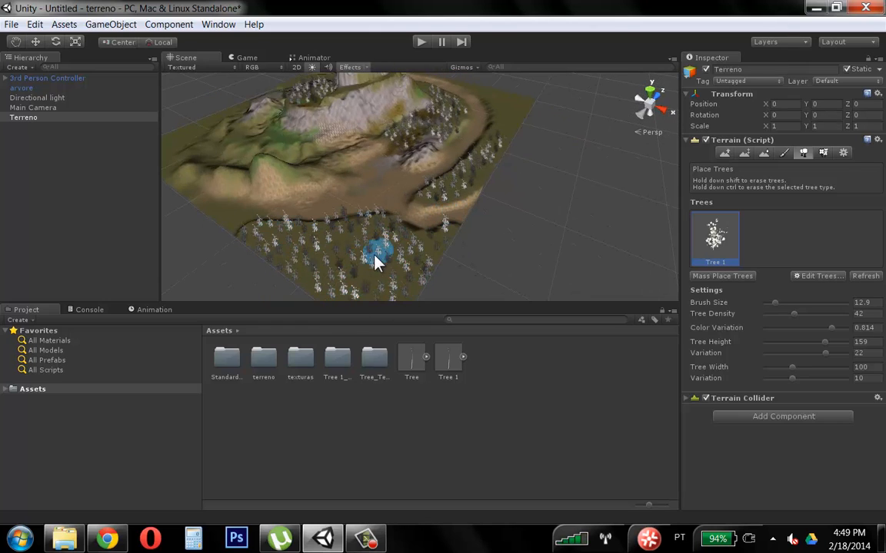
{"action": "scroll", "coordinate": [369, 229], "scroll_direction": "down", "scroll_amount": 4}
{"action": "left_click_drag", "start_coordinate": [367, 228], "coordinate": [534, 170], "text": "alt"}
{"action": "scroll", "coordinate": [533, 170], "scroll_direction": "up", "scroll_amount": 8}
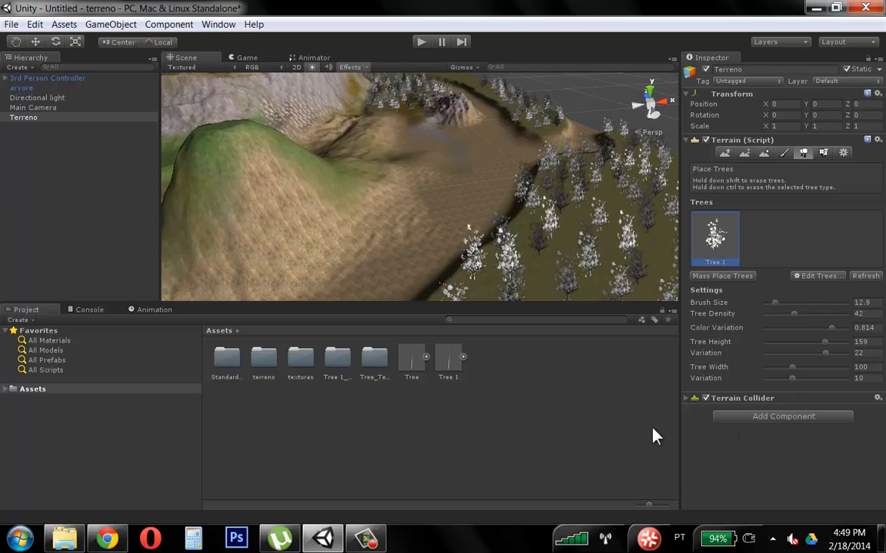